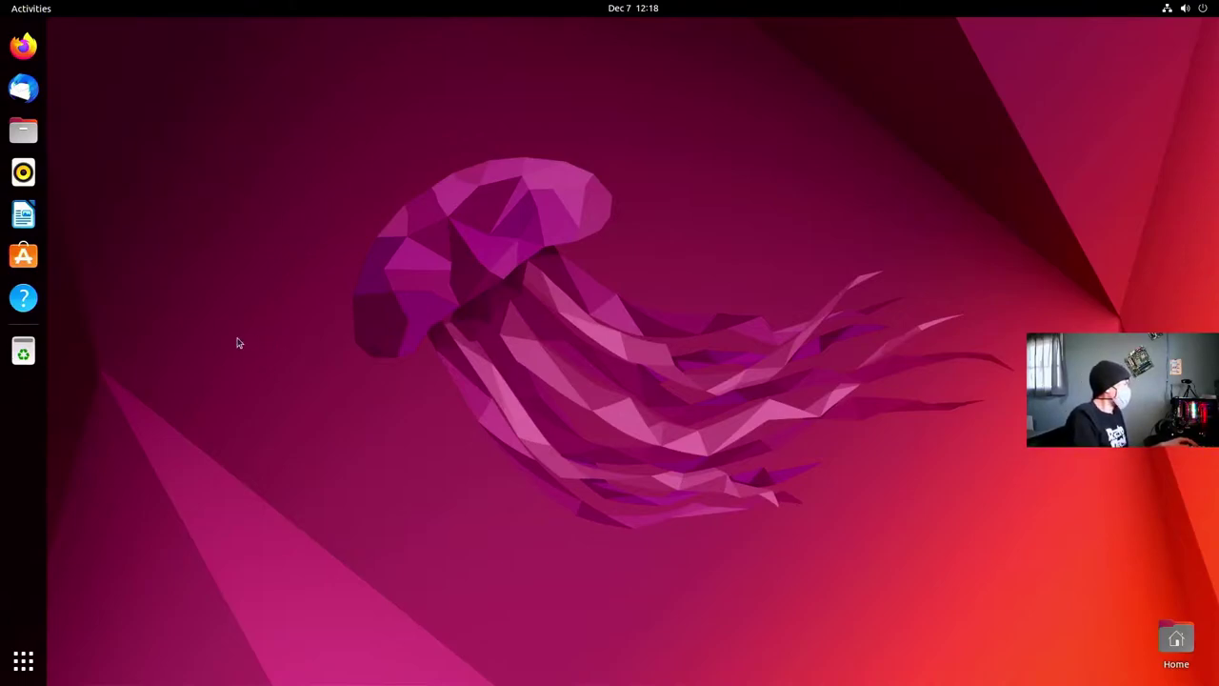
- Launch Ubuntu Software, move its window, and search for 'extensions'
{"action": "left_click", "coordinate": [25, 259]}
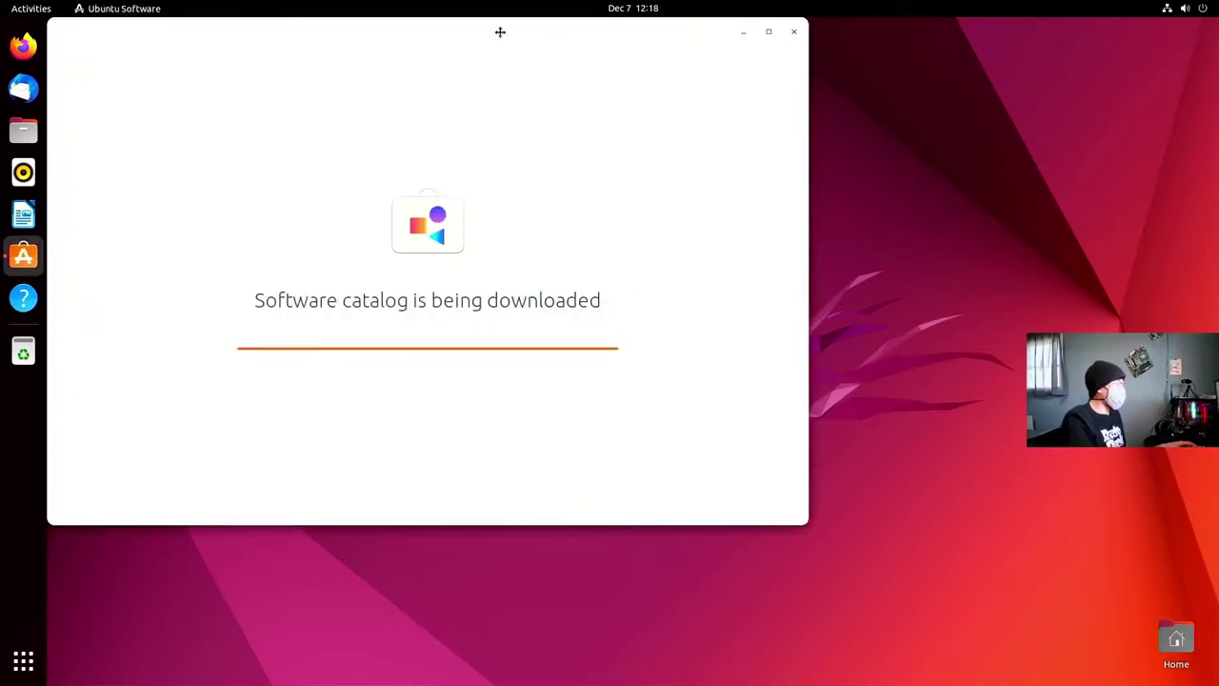
{"action": "left_click_drag", "start_coordinate": [500, 32], "coordinate": [565, 50]}
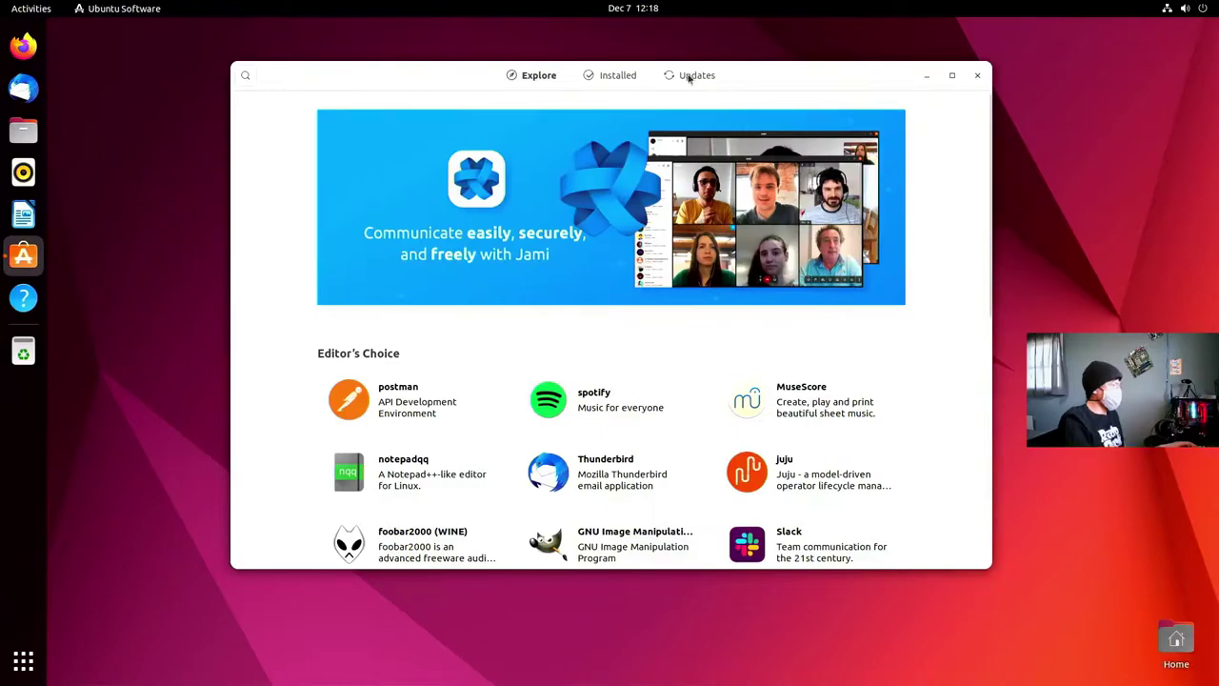
{"action": "left_click", "coordinate": [245, 76]}
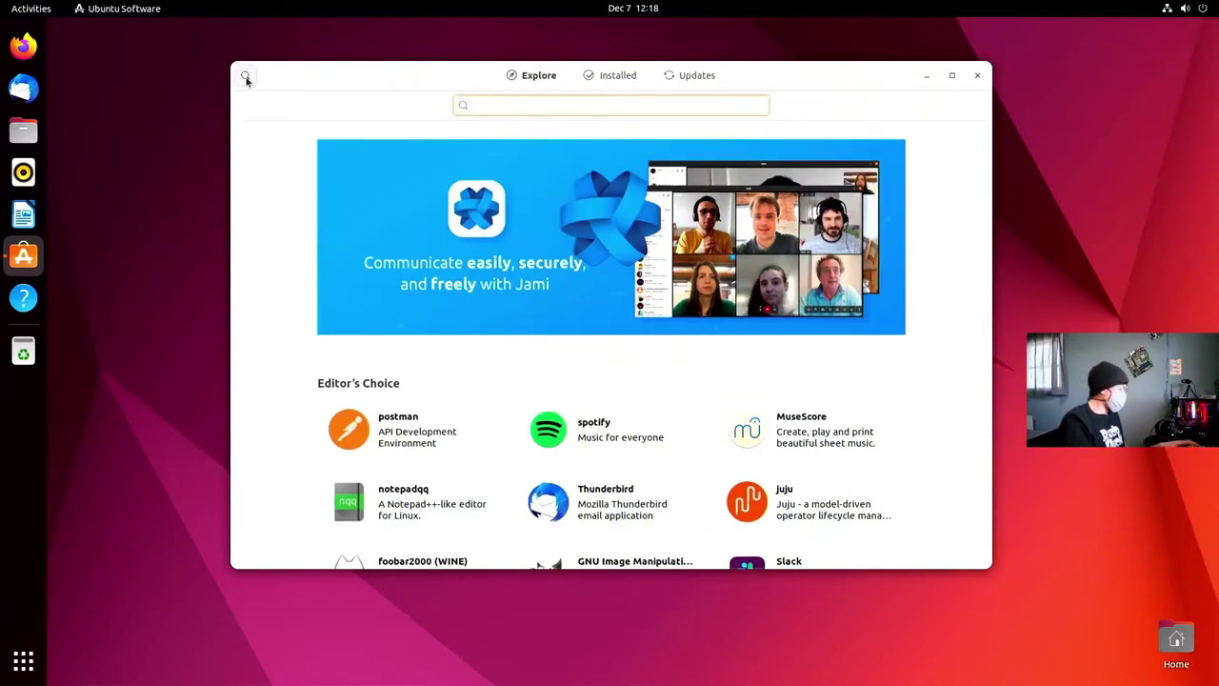
{"action": "type", "text": "gnone"}
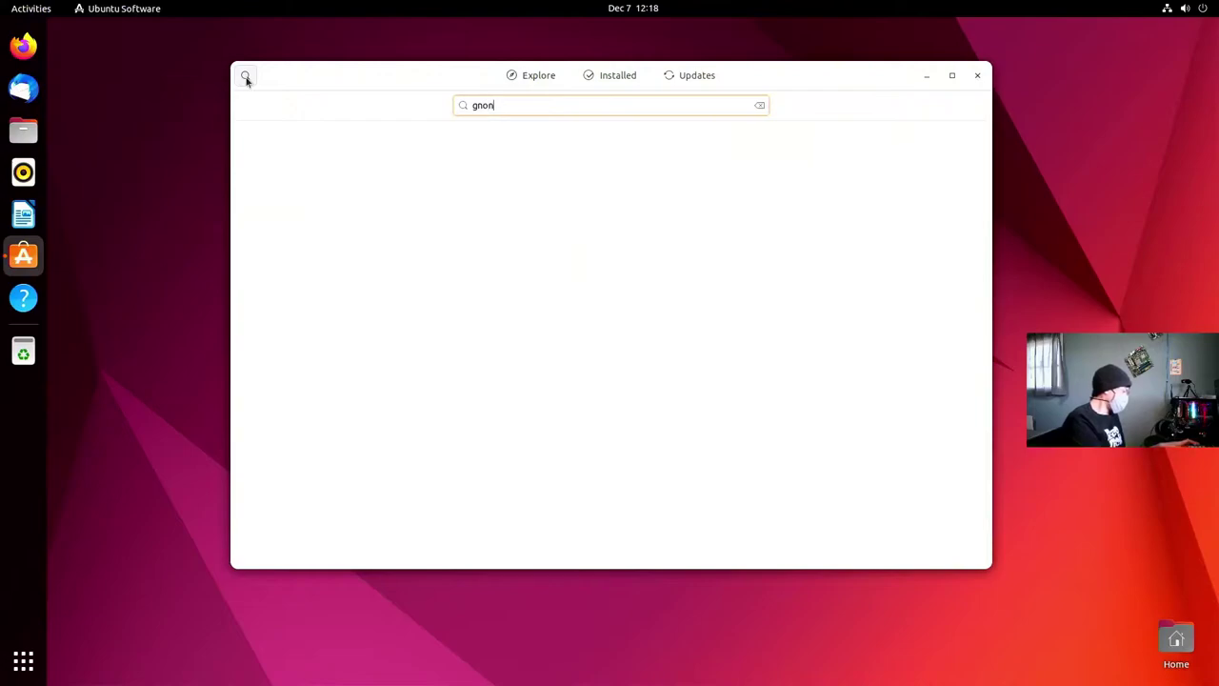
{"action": "key", "text": "BackSpace"}
{"action": "key", "text": "BackSpace"}
{"action": "type", "text": ",e"}
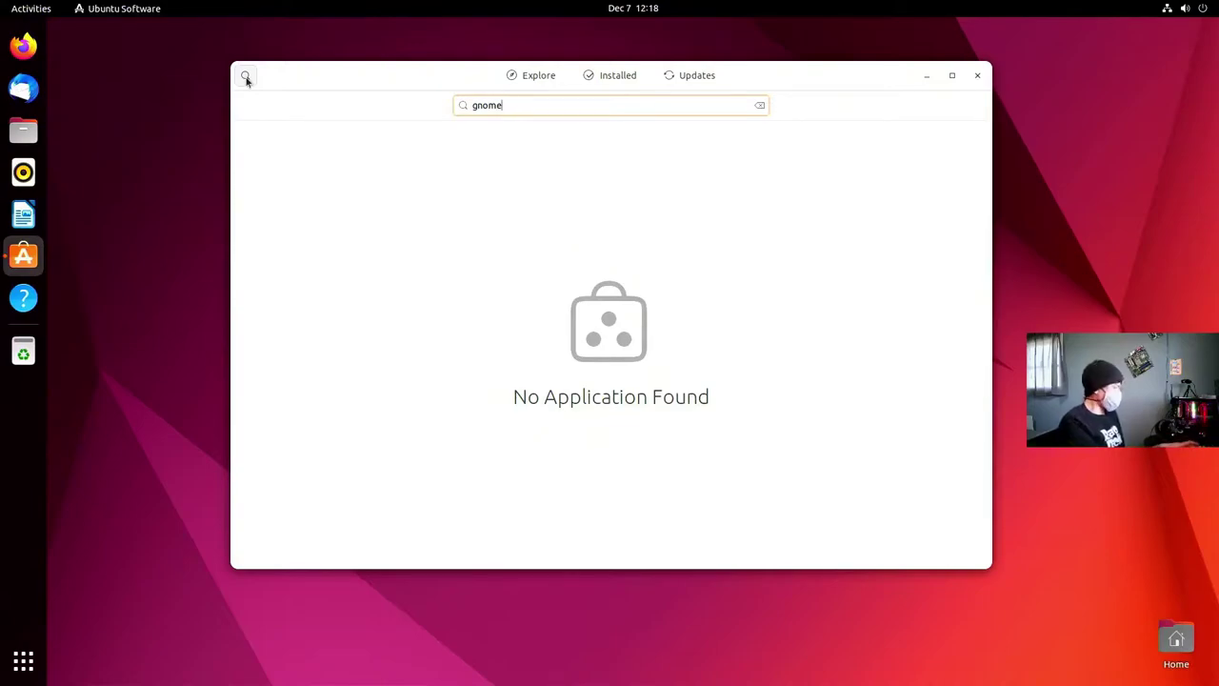
{"action": "key", "text": "BackSpace"}
{"action": "key", "text": "BackSpace"}
{"action": "key", "text": "BackSpace"}
{"action": "key", "text": "BackSpace"}
{"action": "key", "text": "BackSpace"}
{"action": "type", "text": "extensions"}
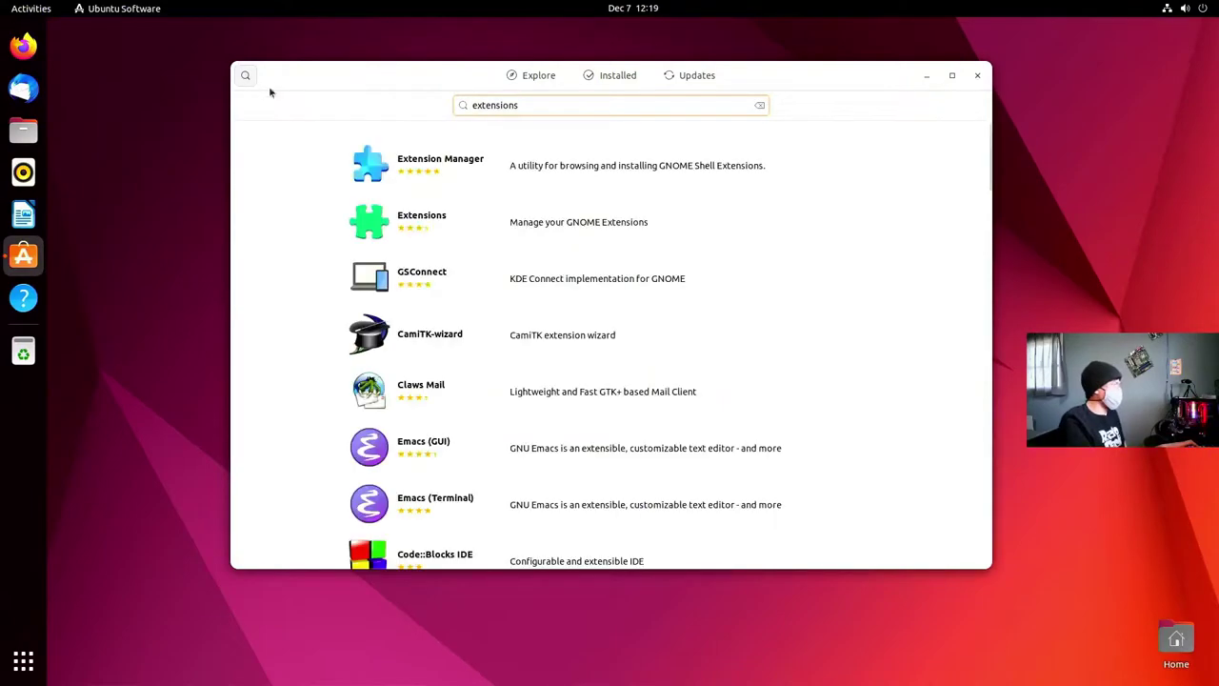
- Open the Extensions app and install it, authorizing with the account password
{"action": "left_click", "coordinate": [456, 218]}
{"action": "left_click", "coordinate": [847, 149]}
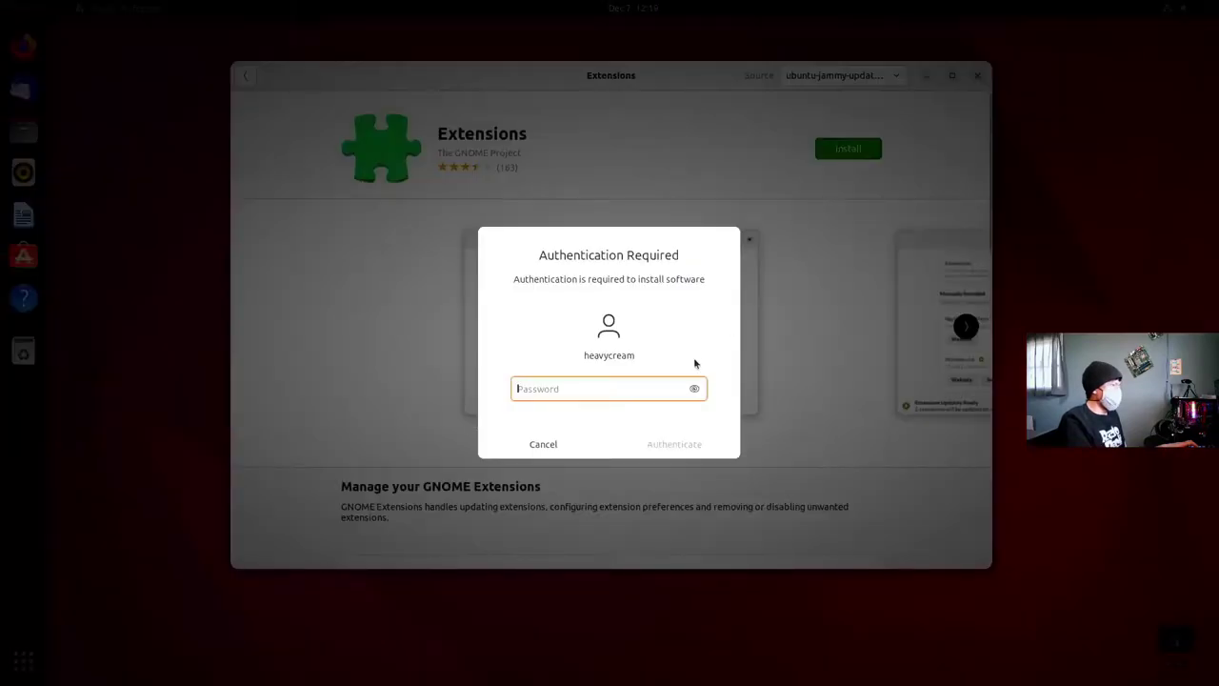
{"action": "type", "text": "p"}
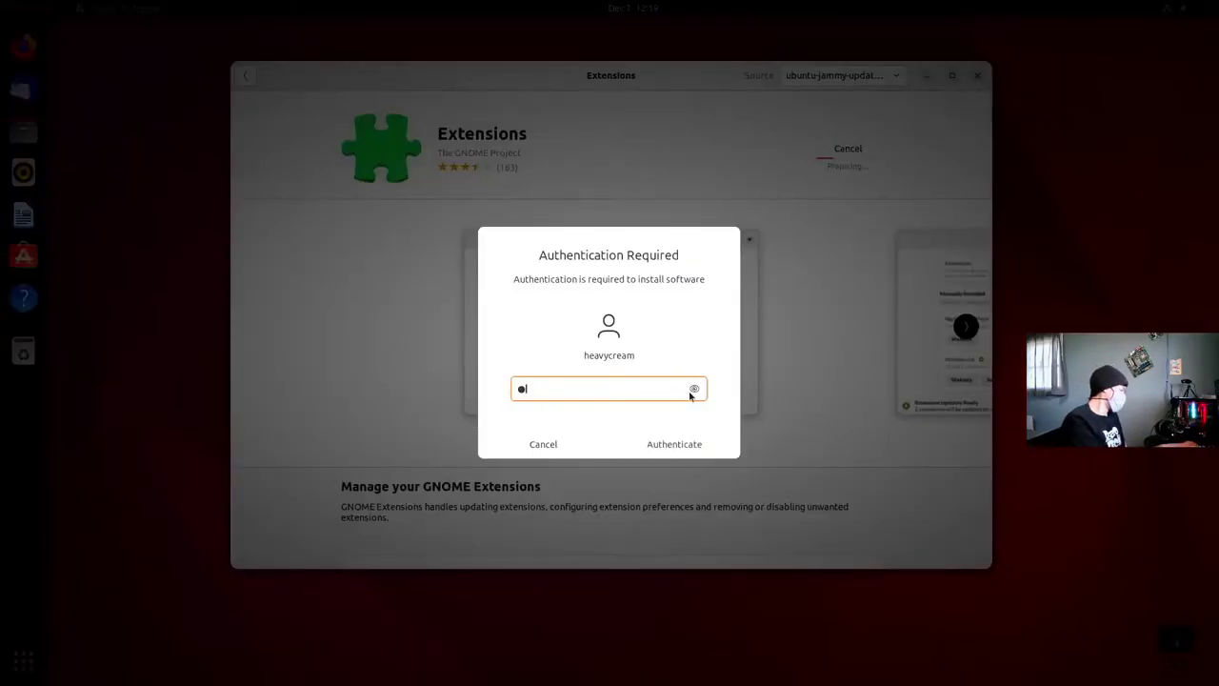
{"action": "key", "text": "Return"}
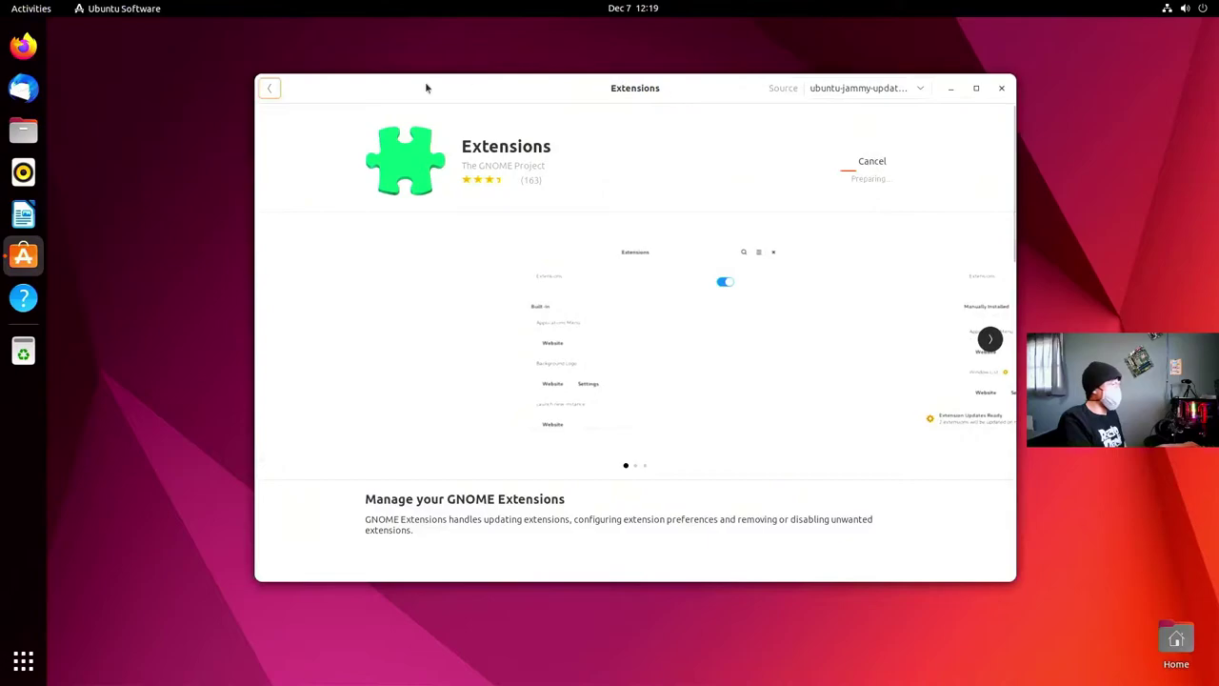
- Replace the search with 'tweaks' and open the GNOME Tweaks details page
{"action": "left_click", "coordinate": [271, 89]}
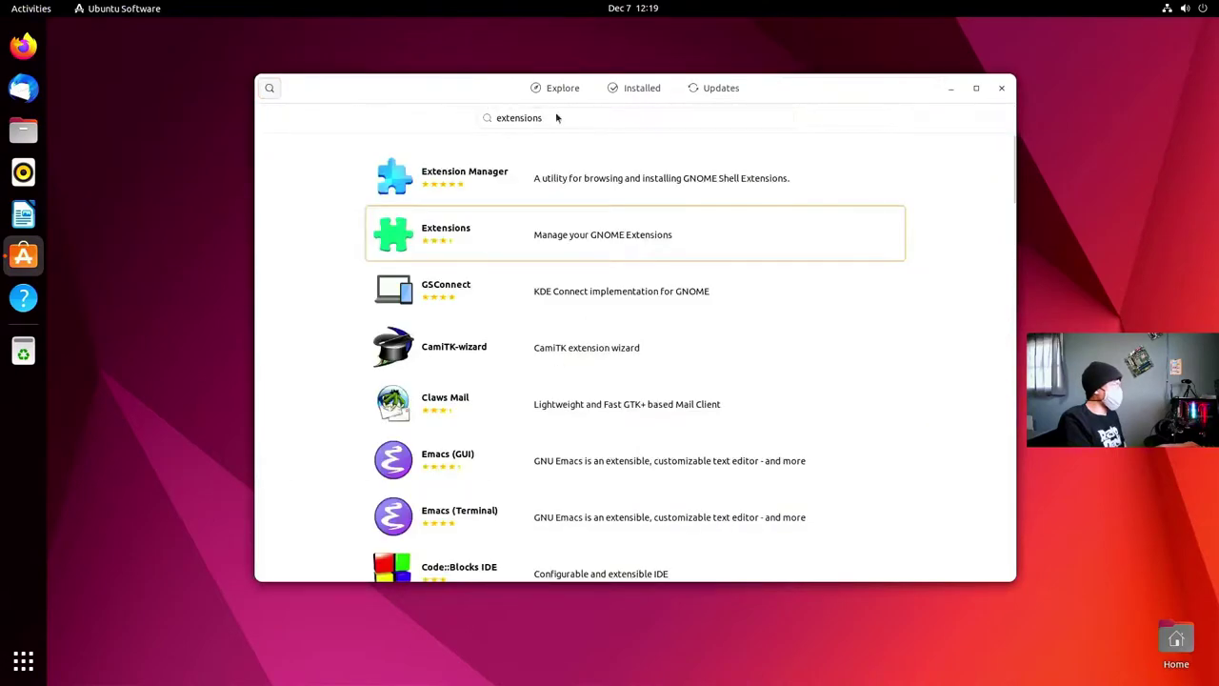
{"action": "left_click", "coordinate": [559, 117]}
{"action": "double_click", "coordinate": [558, 116]}
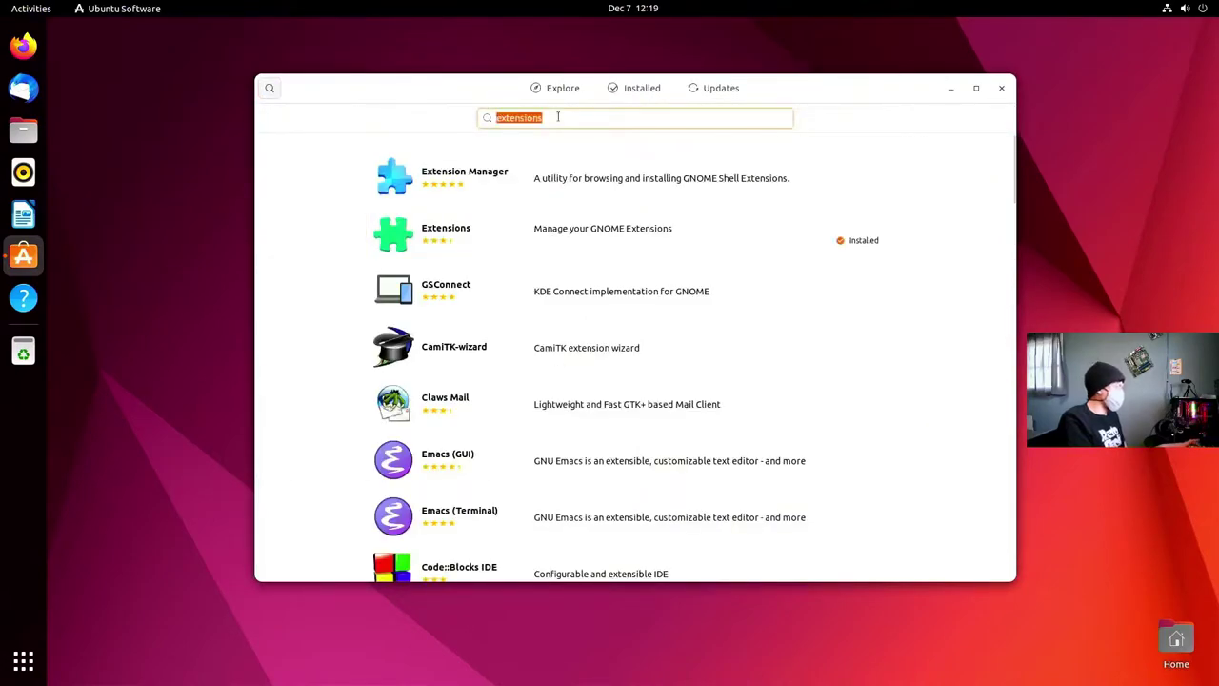
{"action": "type", "text": "twe"}
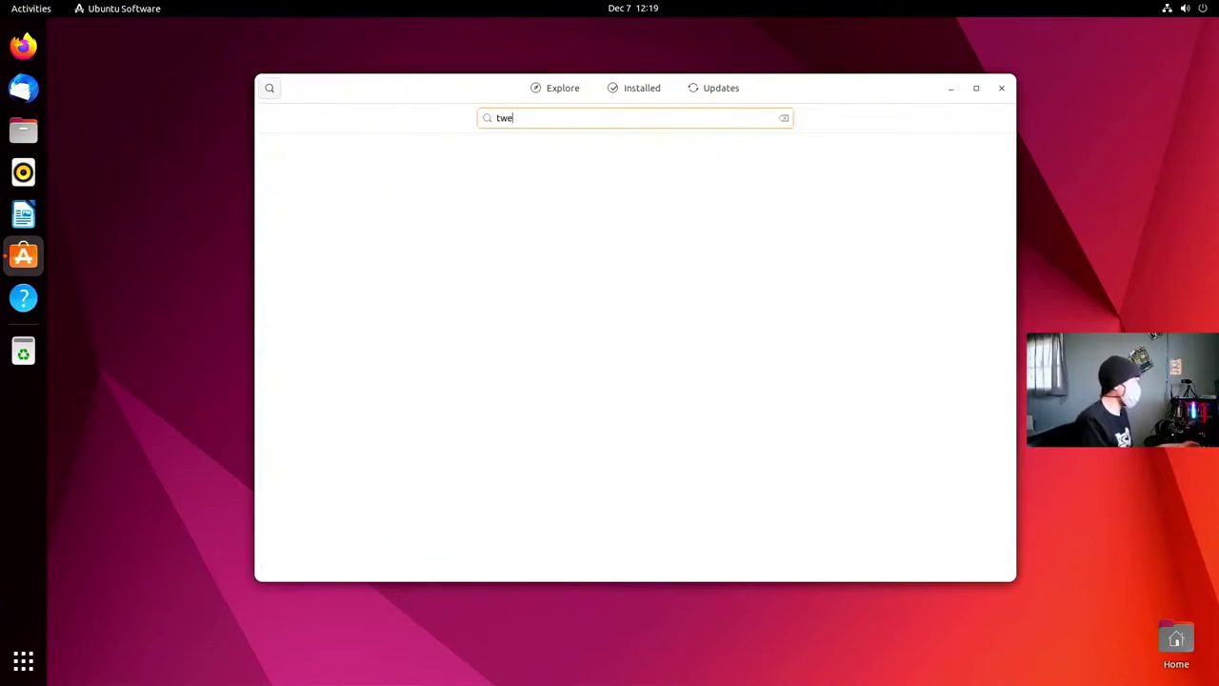
{"action": "type", "text": "ak"}
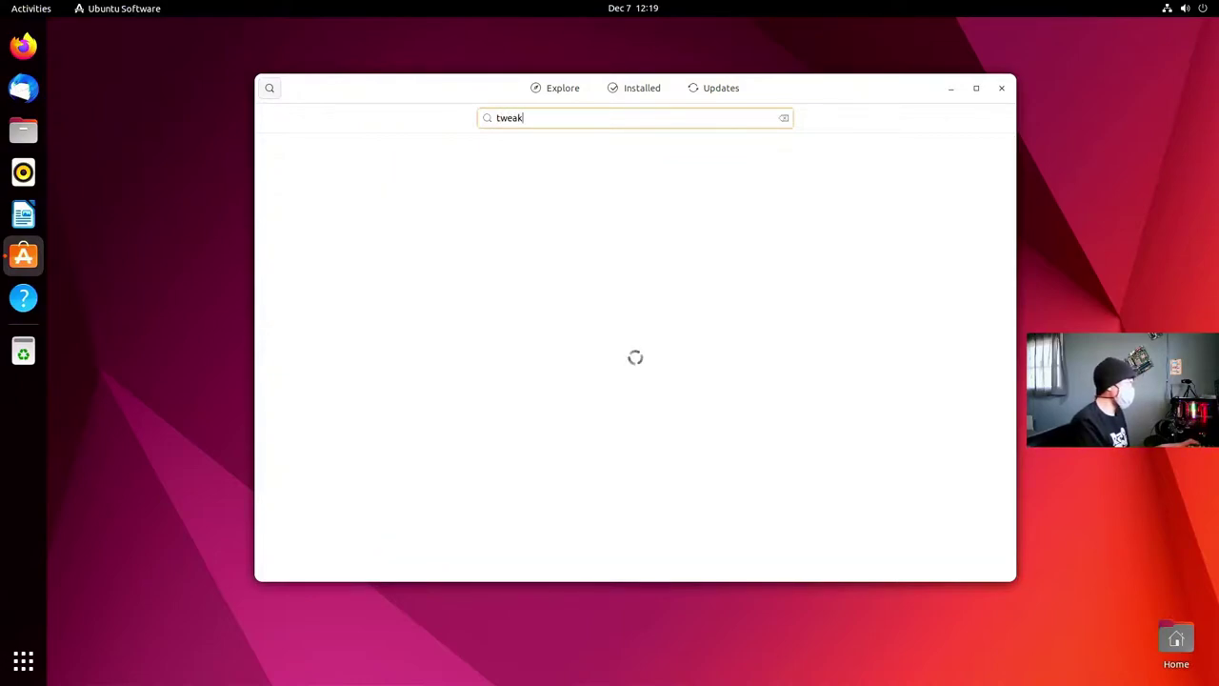
{"action": "type", "text": "s"}
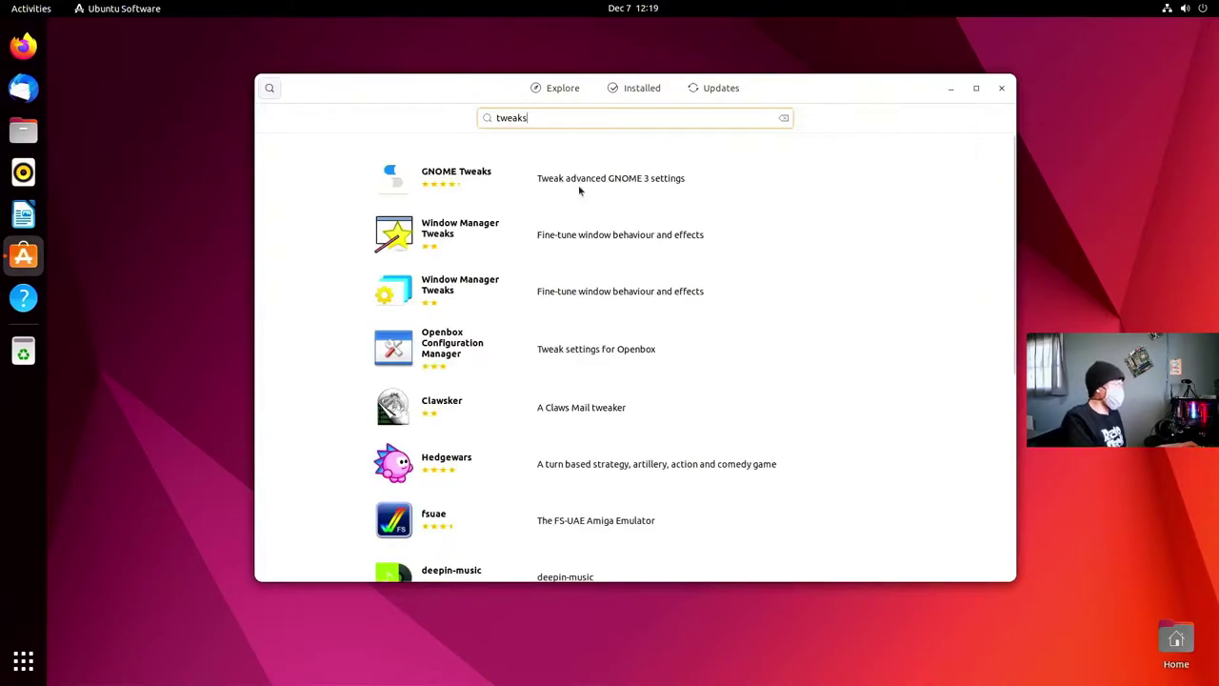
{"action": "left_click", "coordinate": [579, 191]}
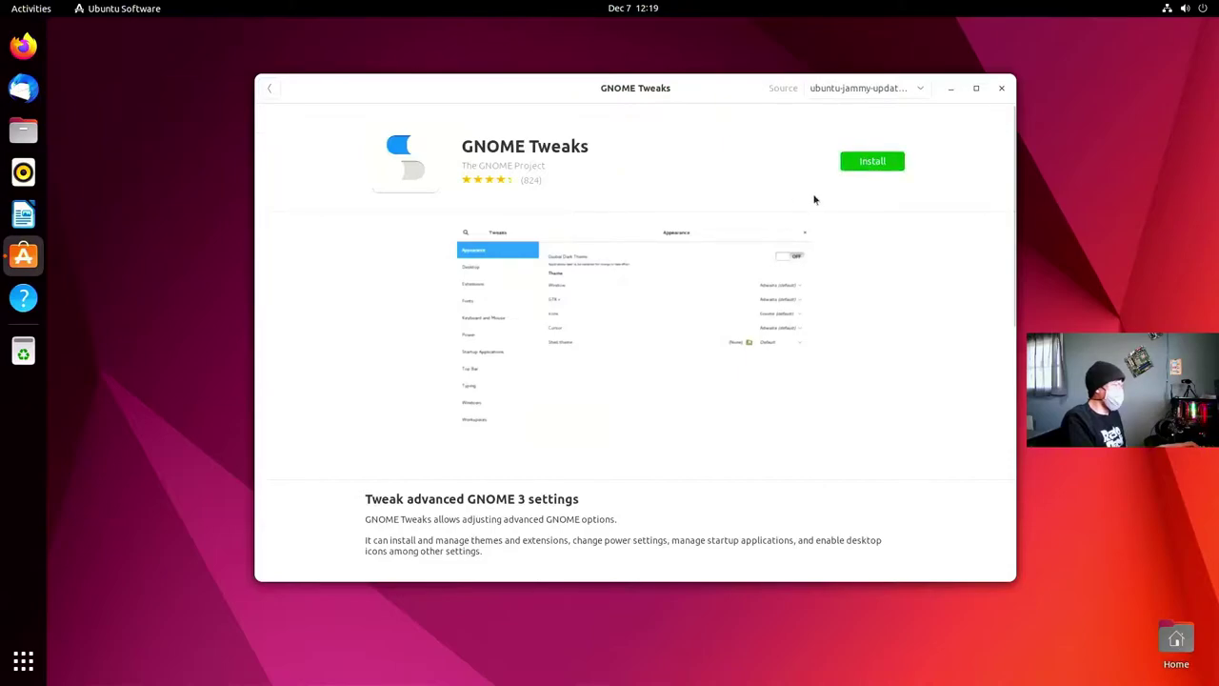
- In Firefox, search Google for 'gnome extensions' and open extensions.gnome.org
{"action": "left_click", "coordinate": [23, 45]}
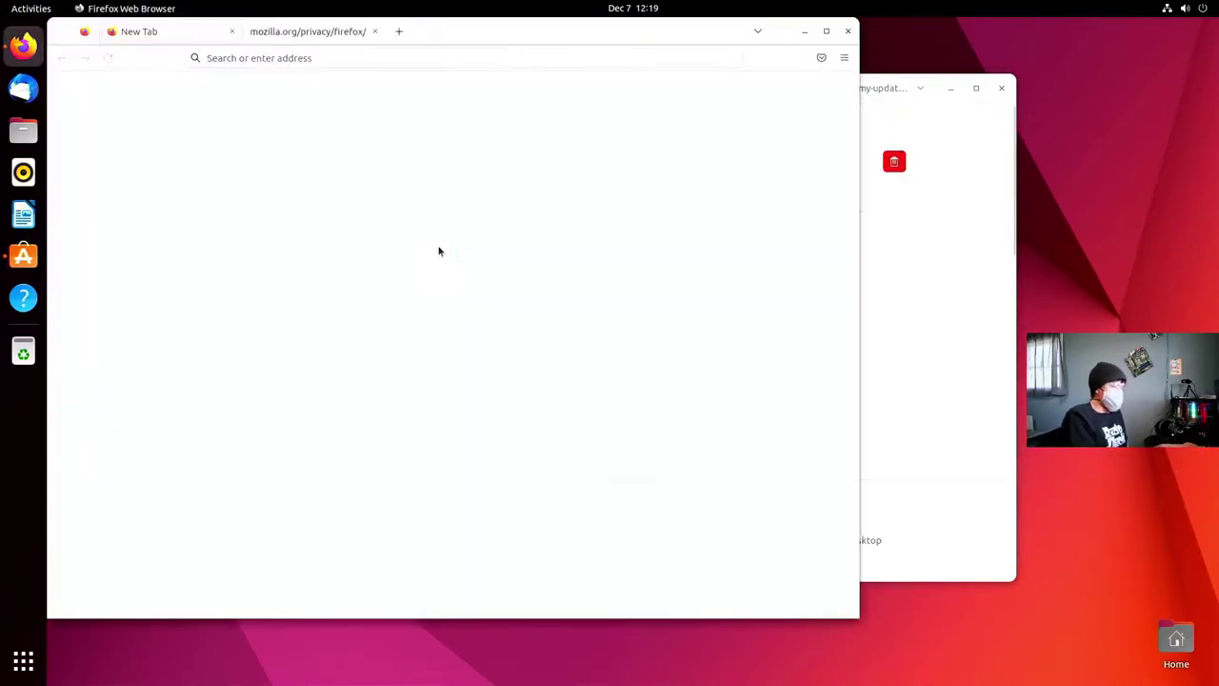
{"action": "left_click", "coordinate": [343, 58]}
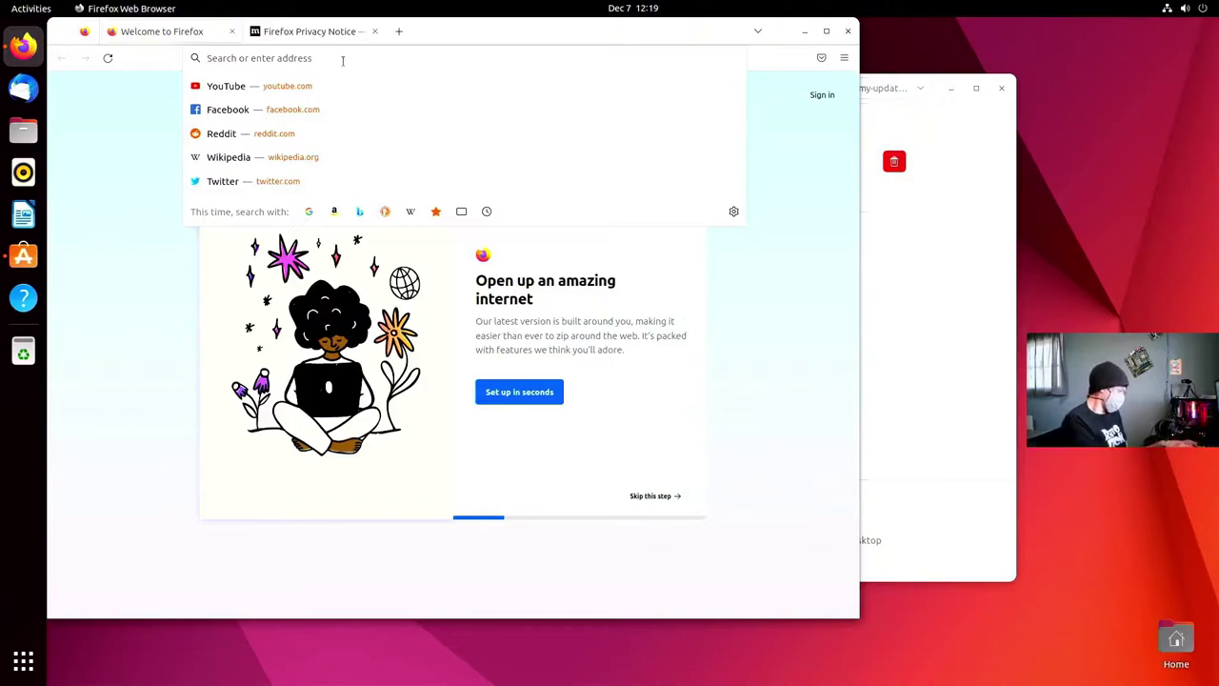
{"action": "type", "text": "gnome ext"}
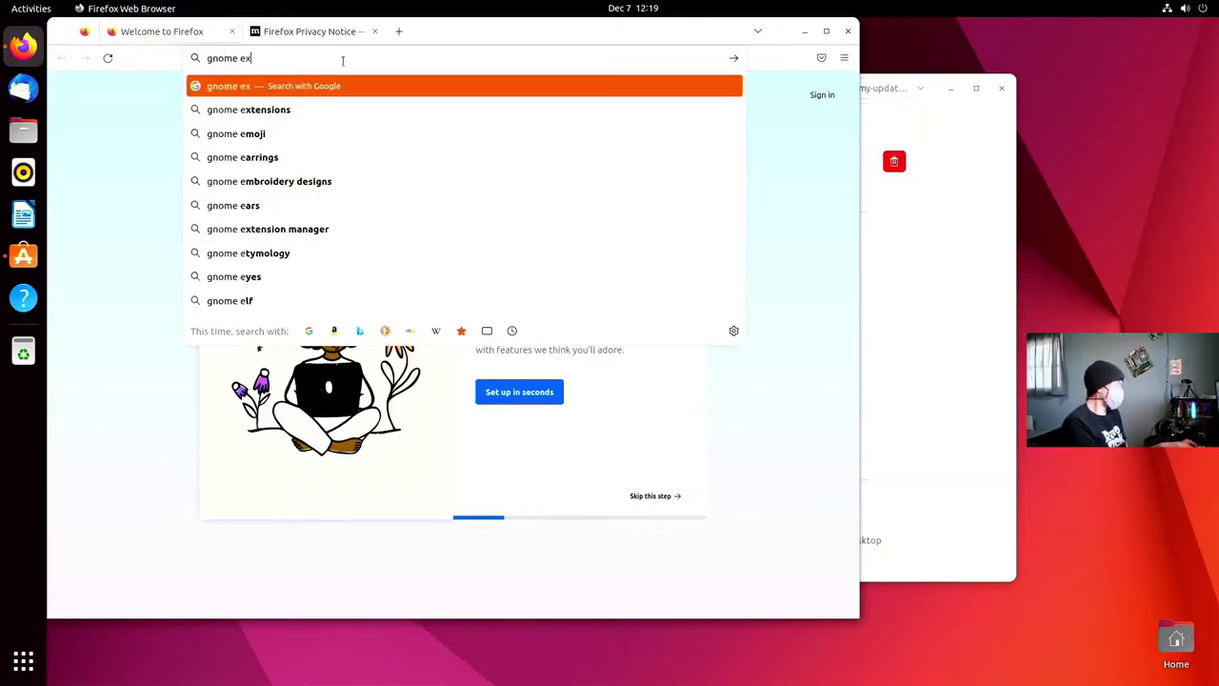
{"action": "left_click", "coordinate": [276, 110]}
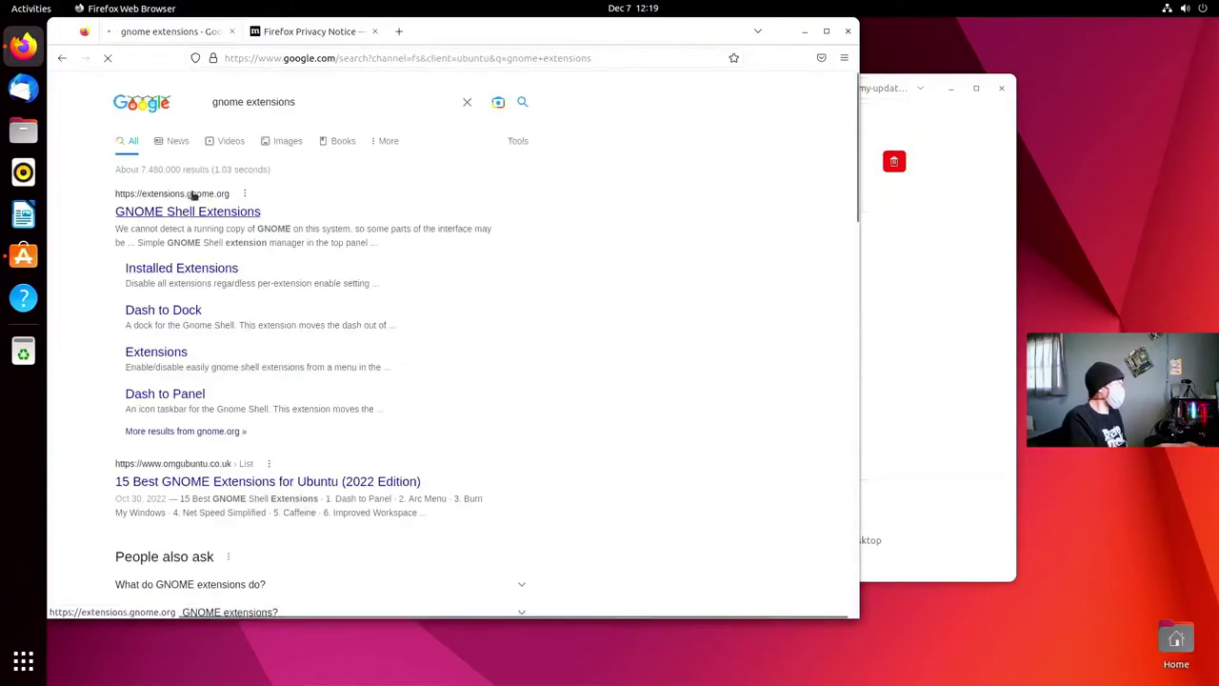
{"action": "left_click", "coordinate": [238, 212]}
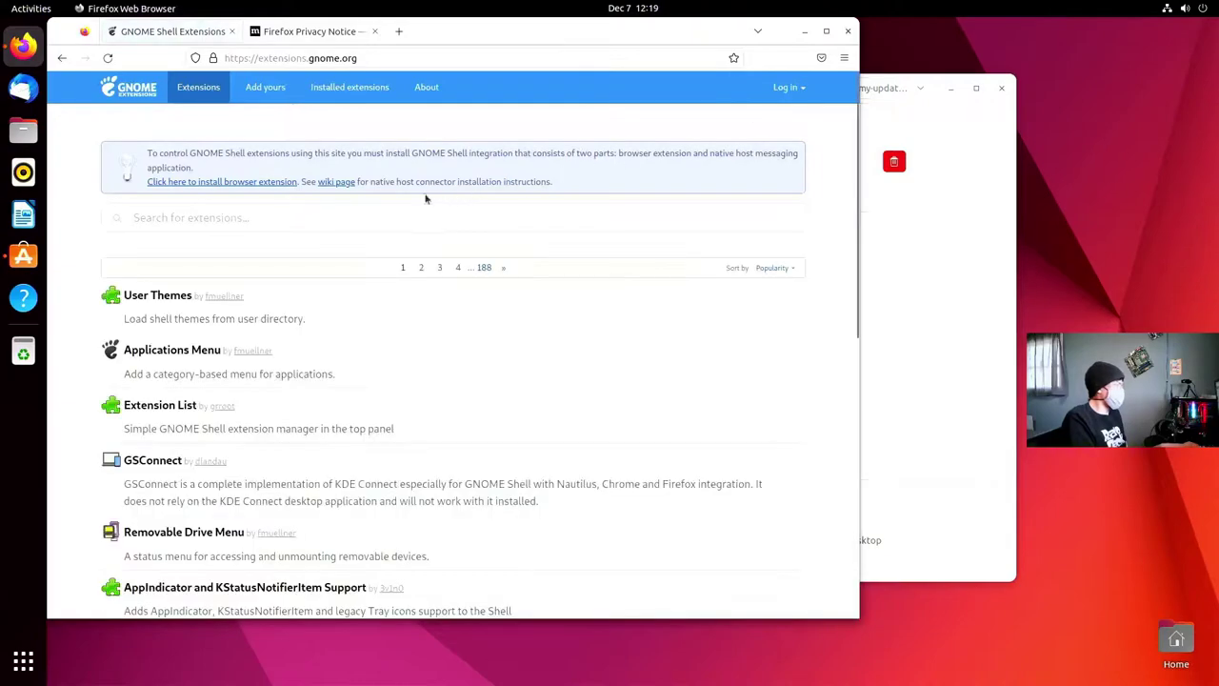
- Add the GNOME Shell integration add-on with its permissions and connector, then reload the site
{"action": "left_click", "coordinate": [272, 182]}
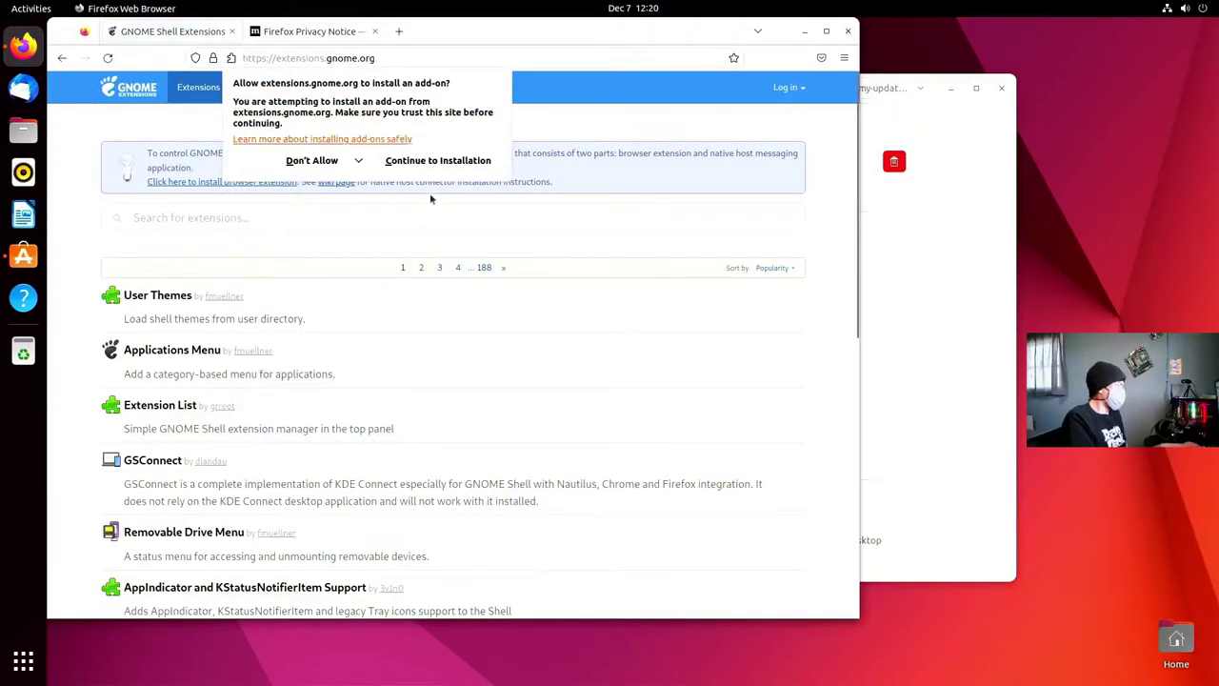
{"action": "left_click", "coordinate": [437, 162]}
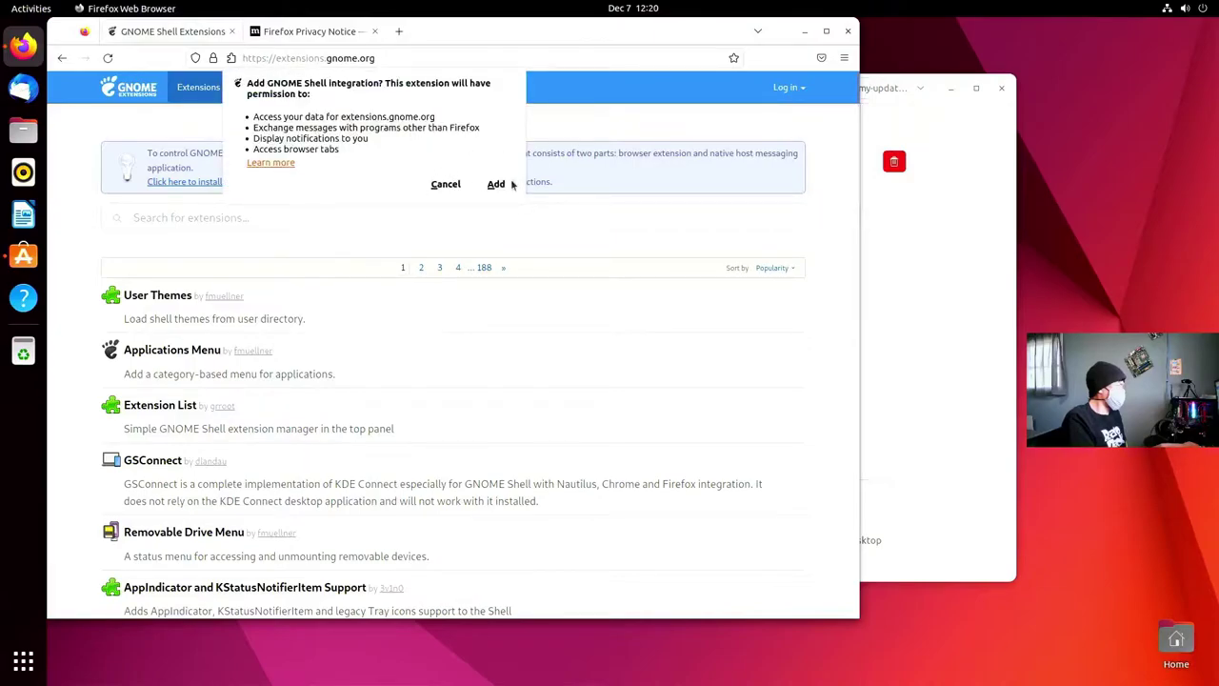
{"action": "left_click", "coordinate": [503, 185]}
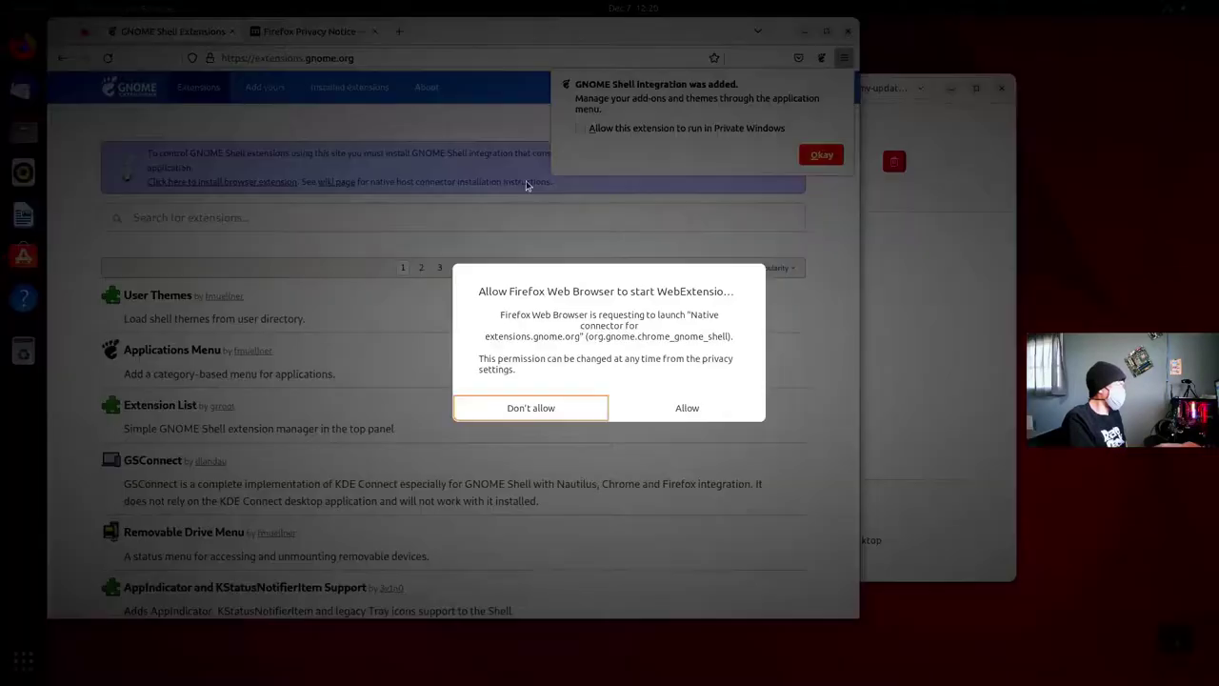
{"action": "left_click", "coordinate": [685, 408]}
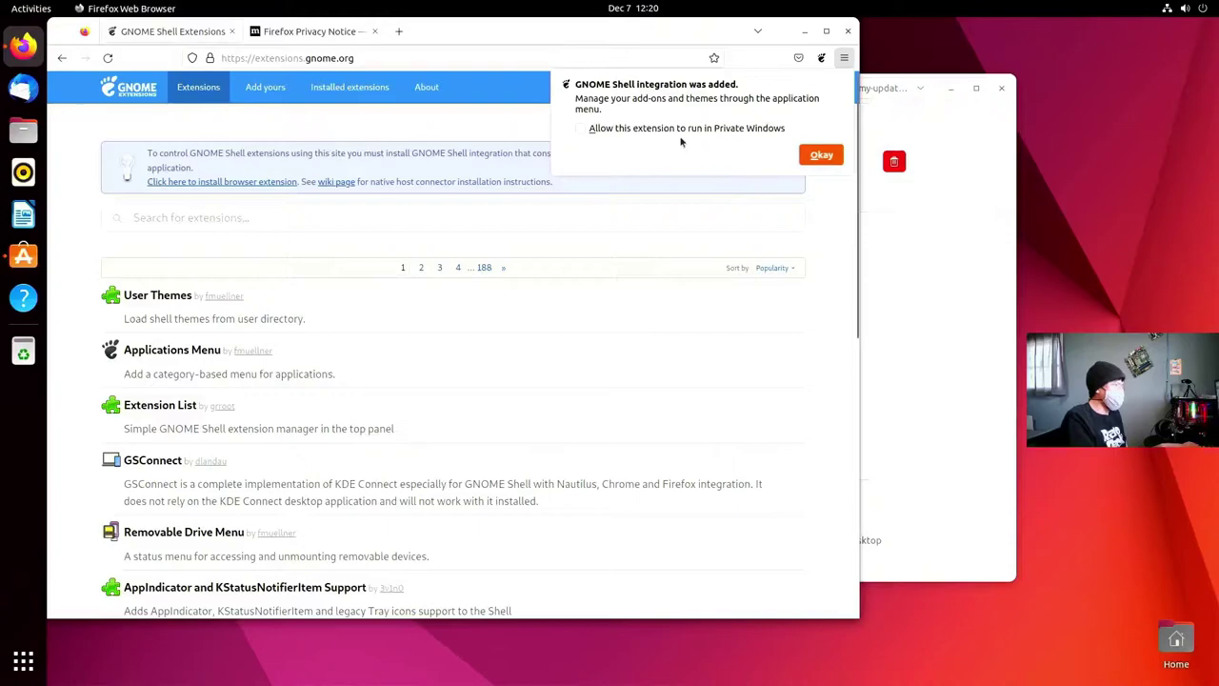
{"action": "left_click", "coordinate": [819, 156]}
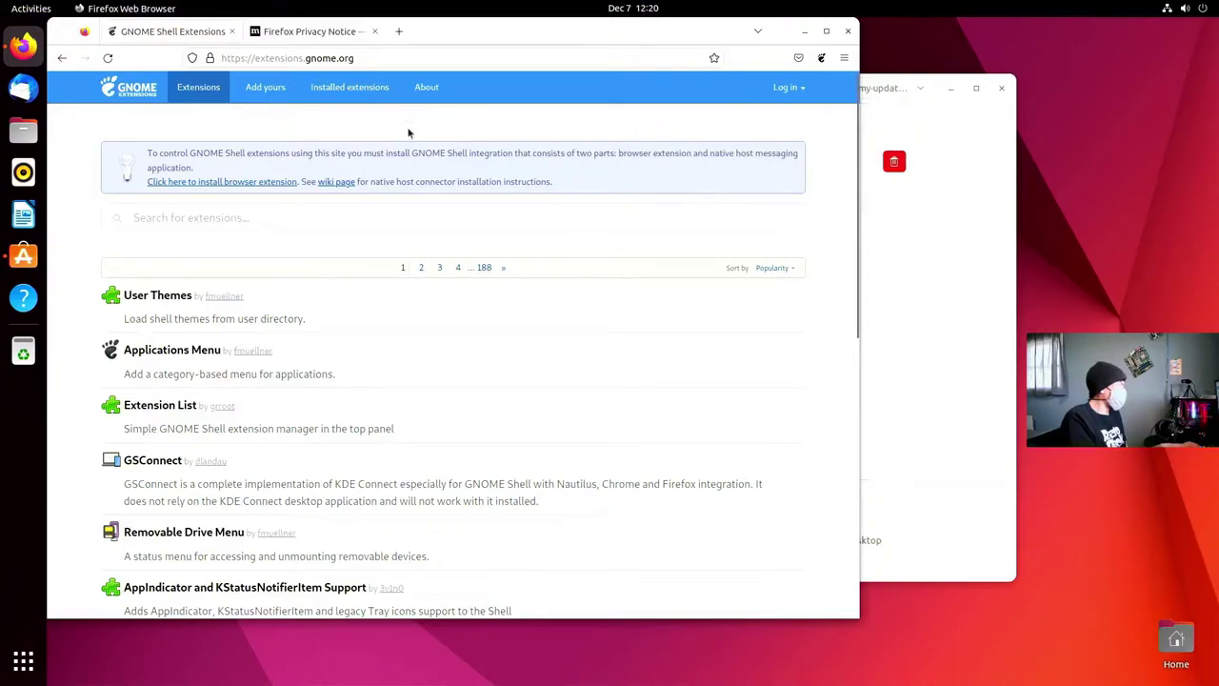
{"action": "left_click", "coordinate": [107, 58]}
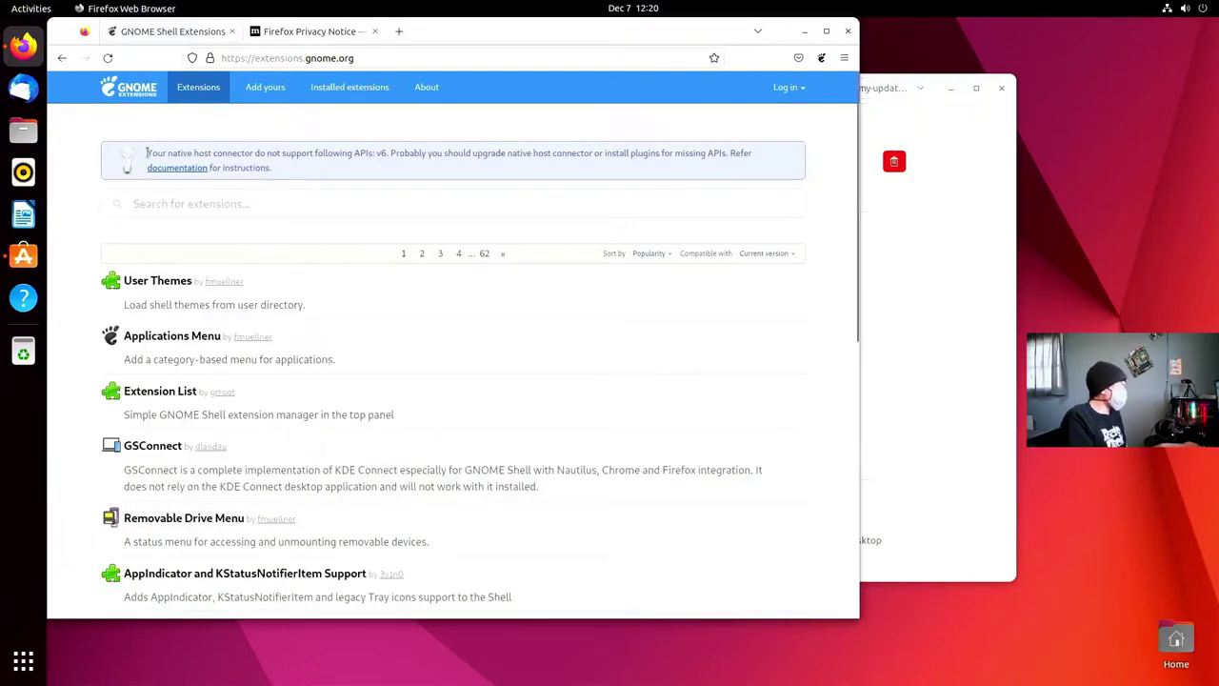
- Search 'caff' and switch on and install the Caffeine extension
{"action": "left_click_drag", "start_coordinate": [146, 152], "coordinate": [404, 158]}
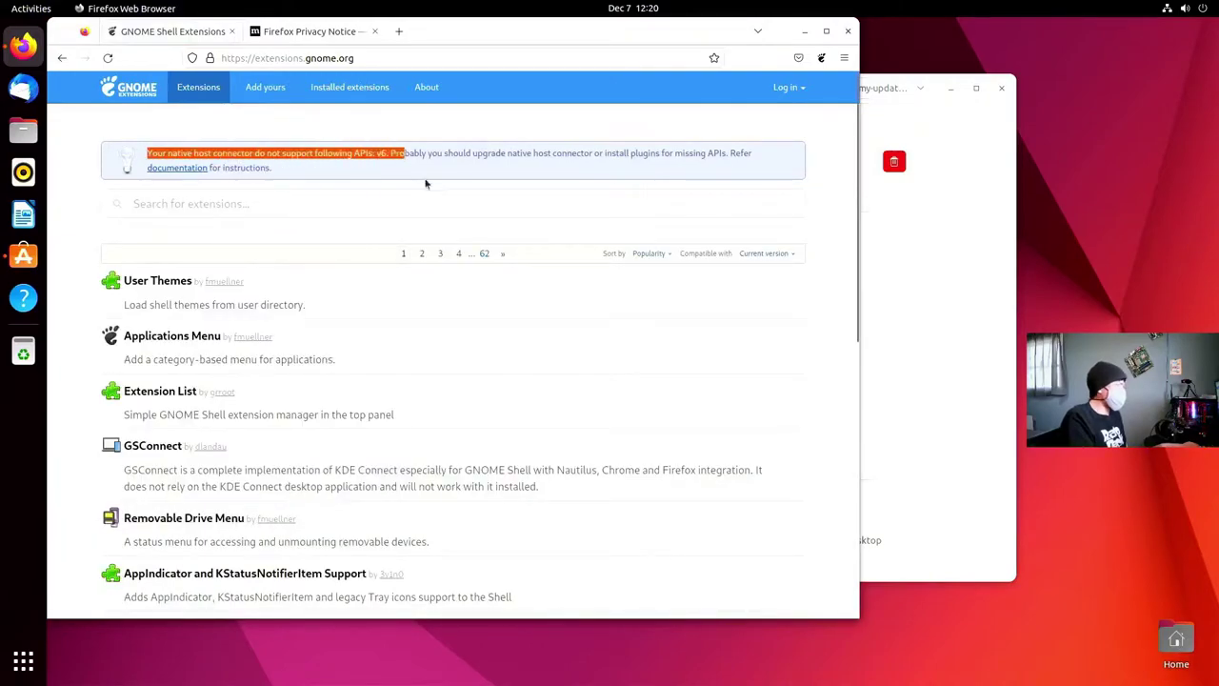
{"action": "left_click", "coordinate": [335, 245]}
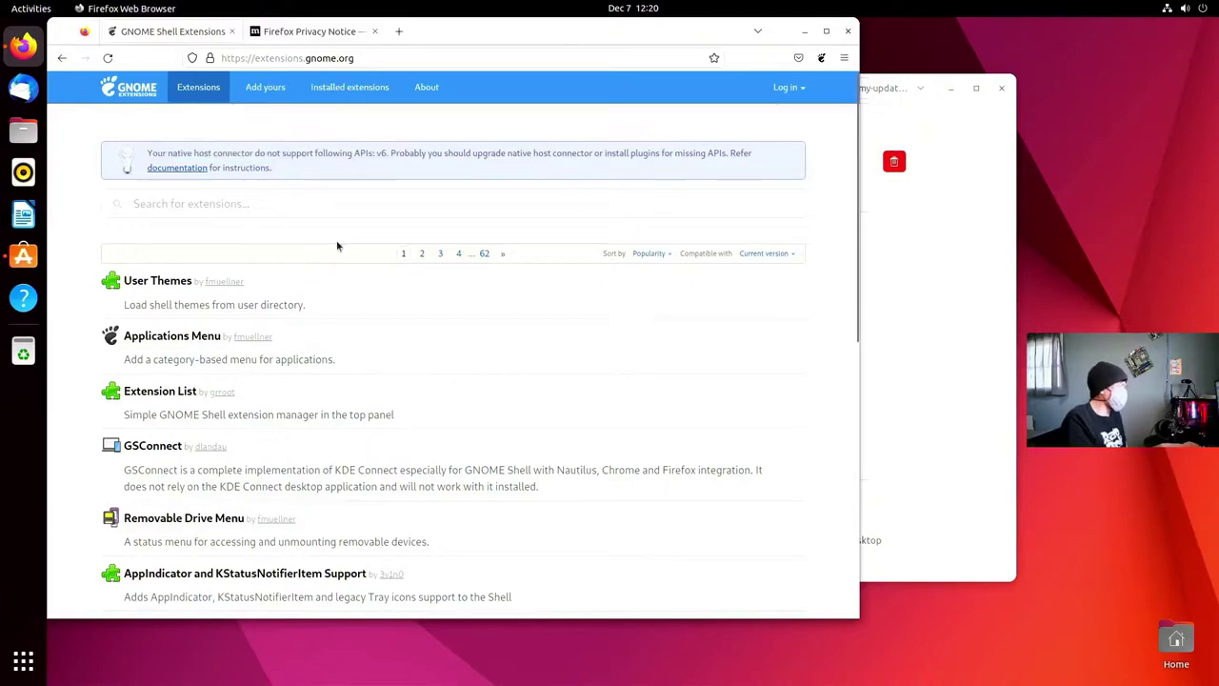
{"action": "left_click", "coordinate": [225, 205]}
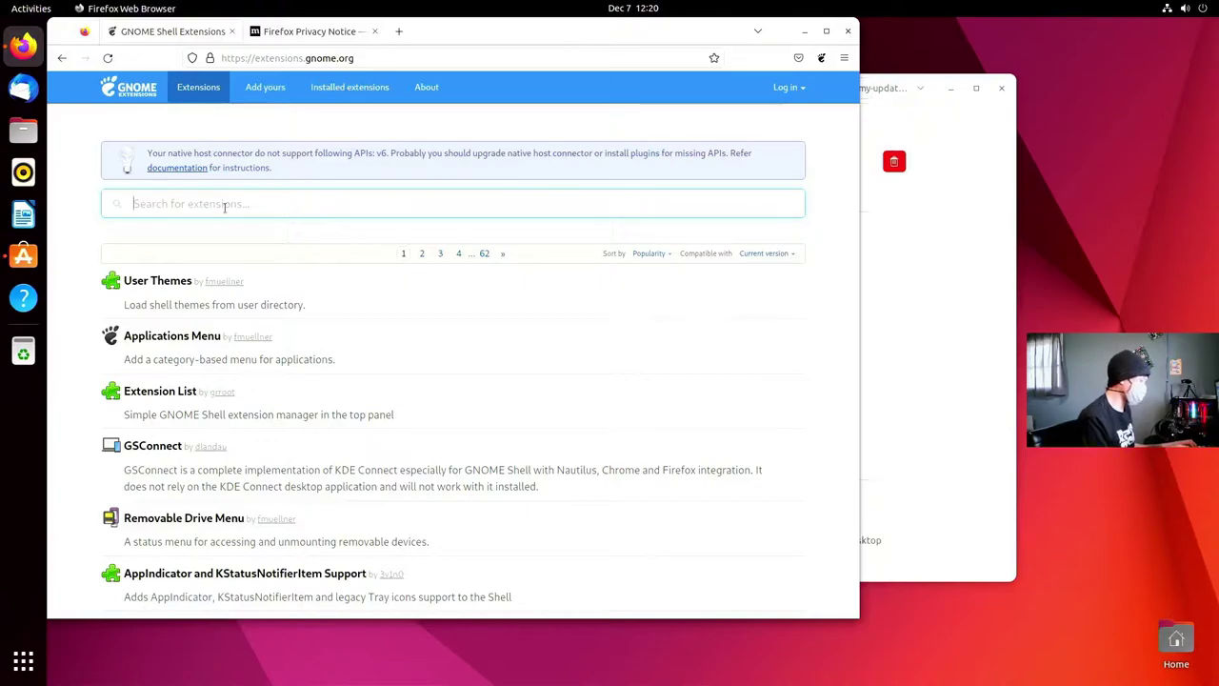
{"action": "type", "text": "caff"}
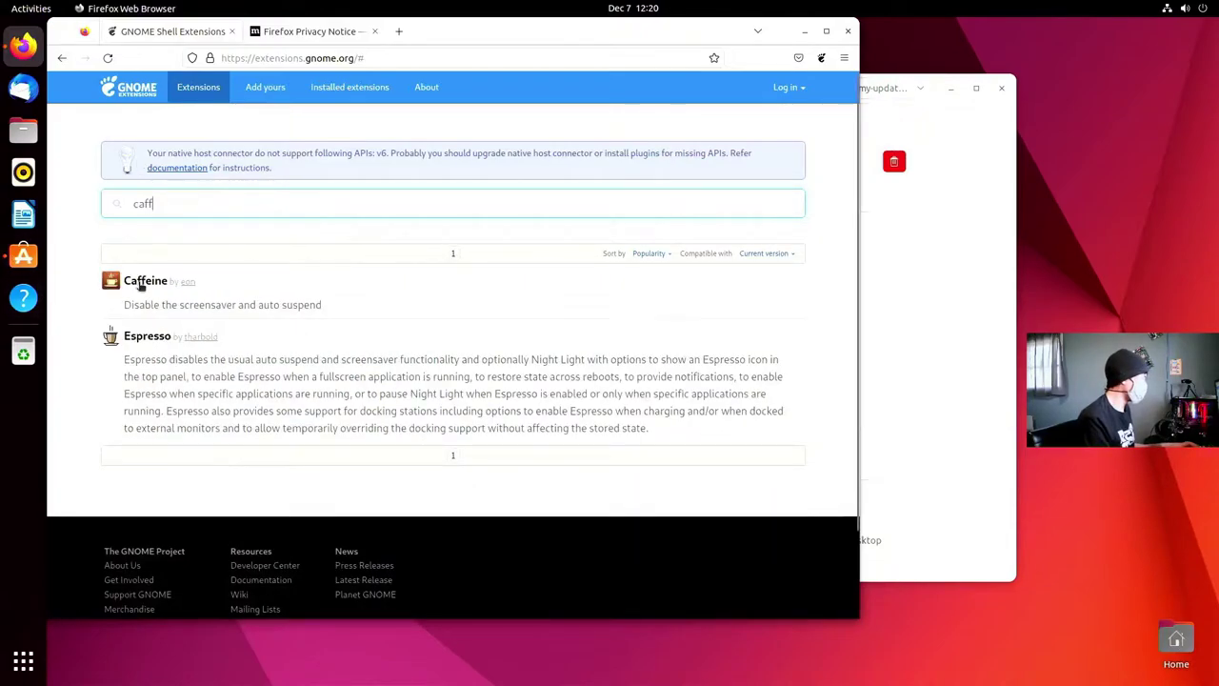
{"action": "left_click", "coordinate": [279, 277]}
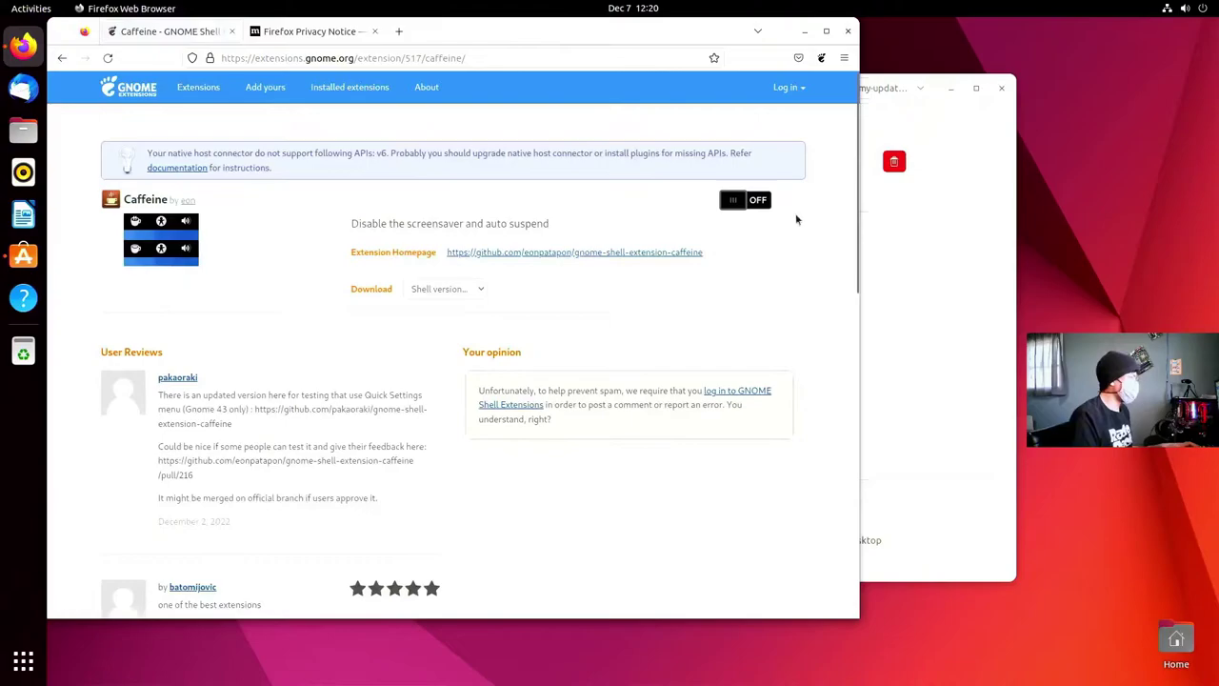
{"action": "left_click", "coordinate": [744, 202]}
{"action": "left_click", "coordinate": [687, 387]}
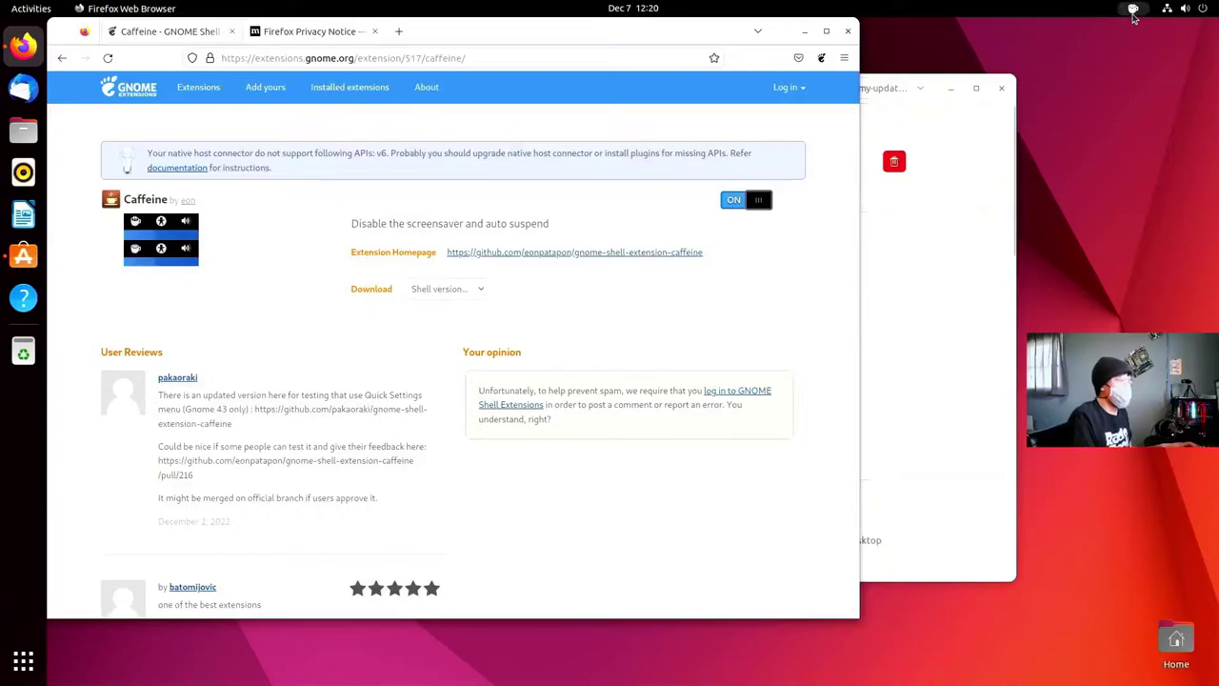
- Toggle the Caffeine top-bar icon off and on twice, then return to the caff results
{"action": "left_click", "coordinate": [1132, 8]}
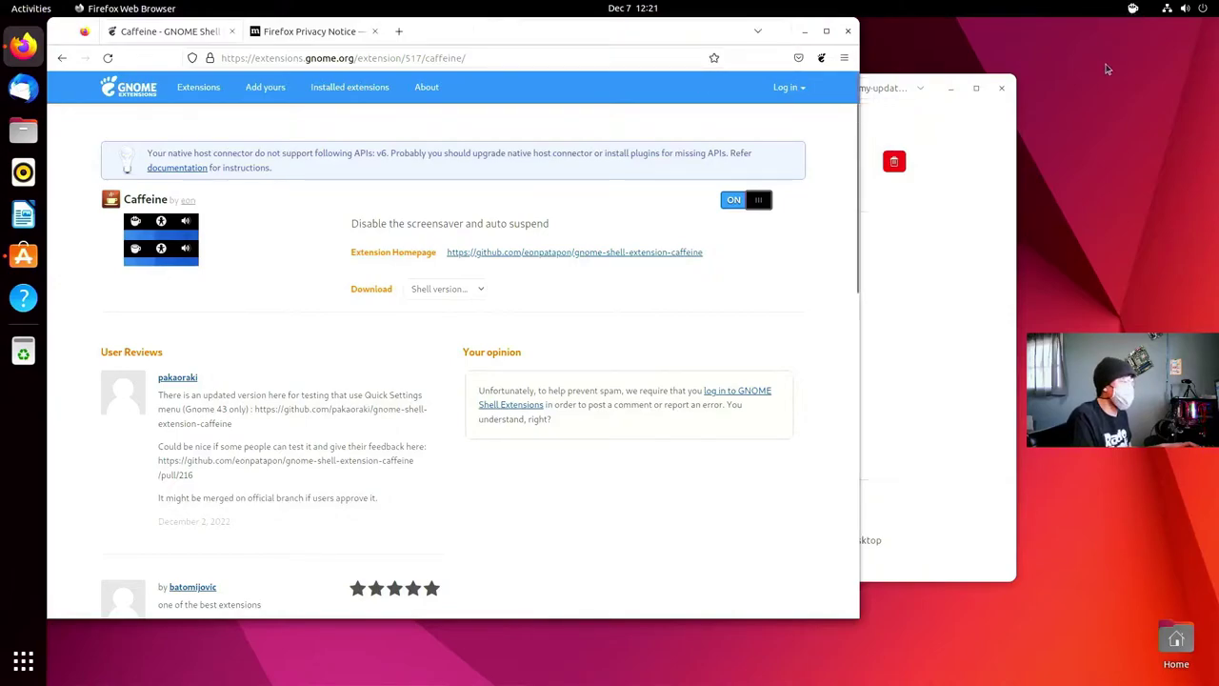
{"action": "left_click", "coordinate": [1132, 10]}
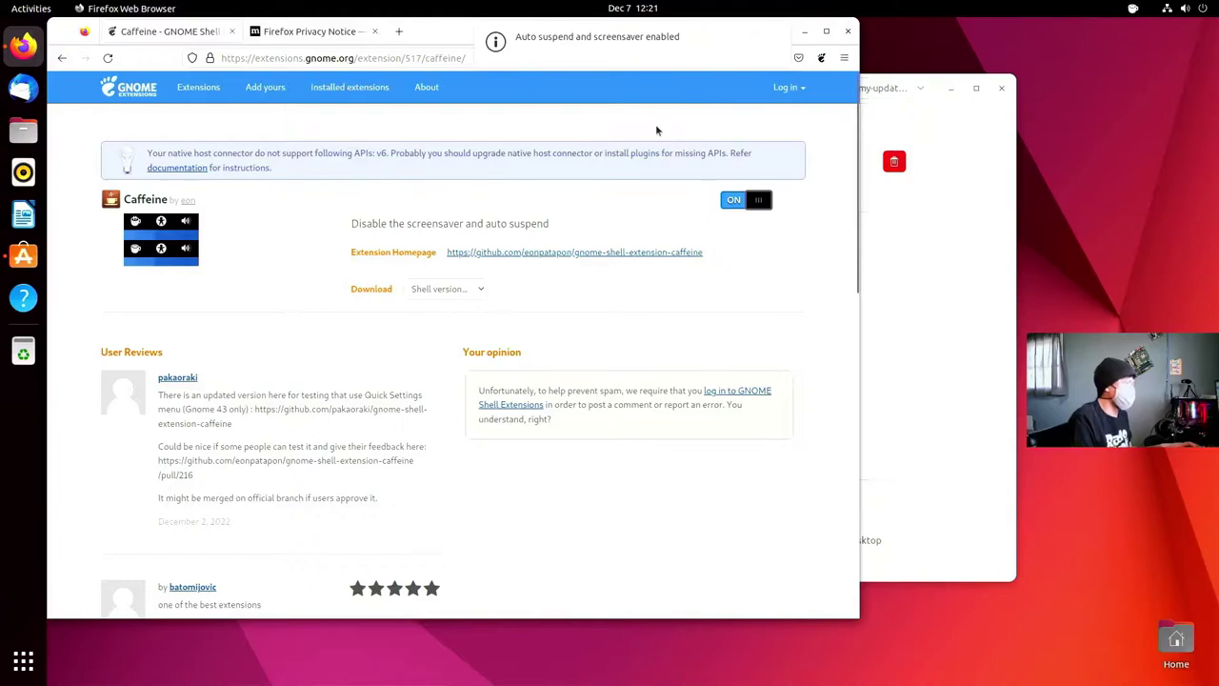
{"action": "left_click", "coordinate": [1133, 9]}
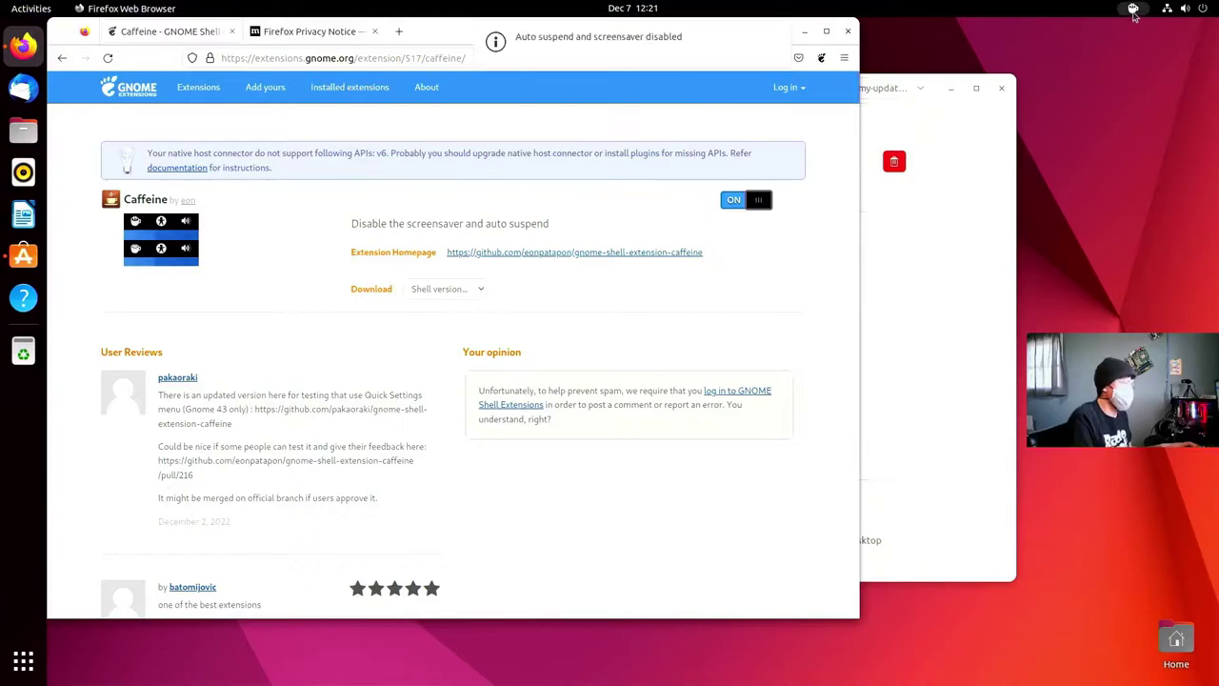
{"action": "left_click", "coordinate": [1133, 10]}
{"action": "left_click", "coordinate": [62, 58]}
- Search 'run cat', install and enable RunCat, then go back and open Blur my Shell
{"action": "double_click", "coordinate": [189, 196]}
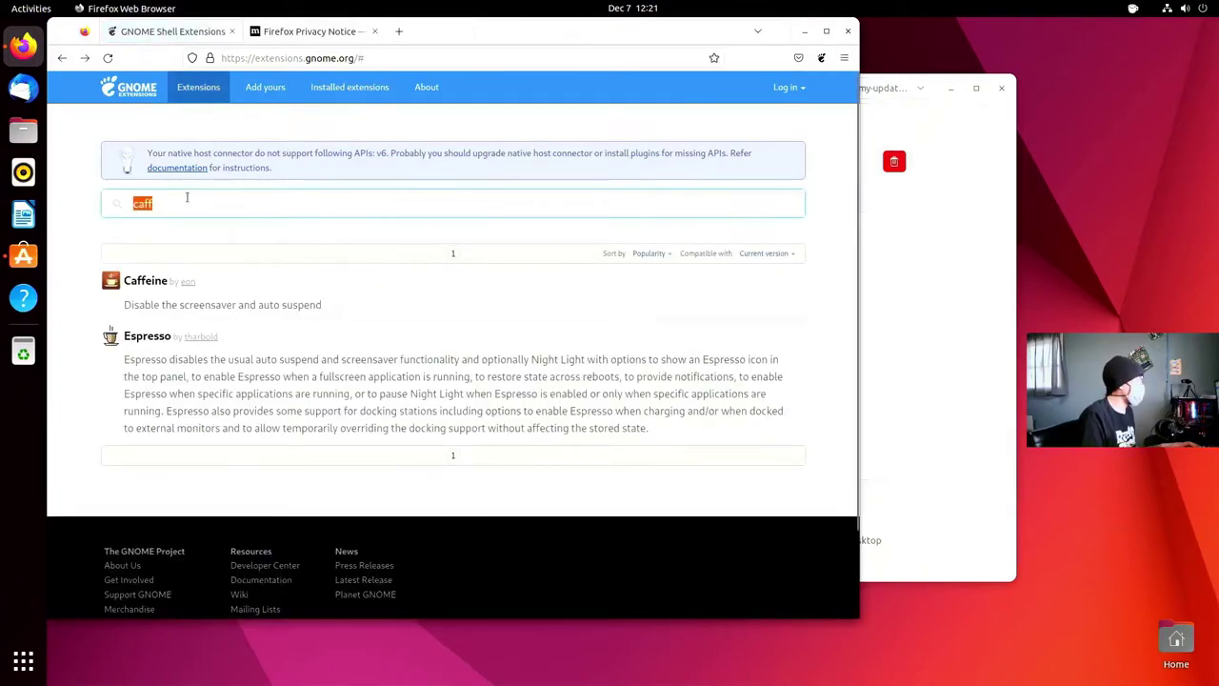
{"action": "type", "text": "run cat"}
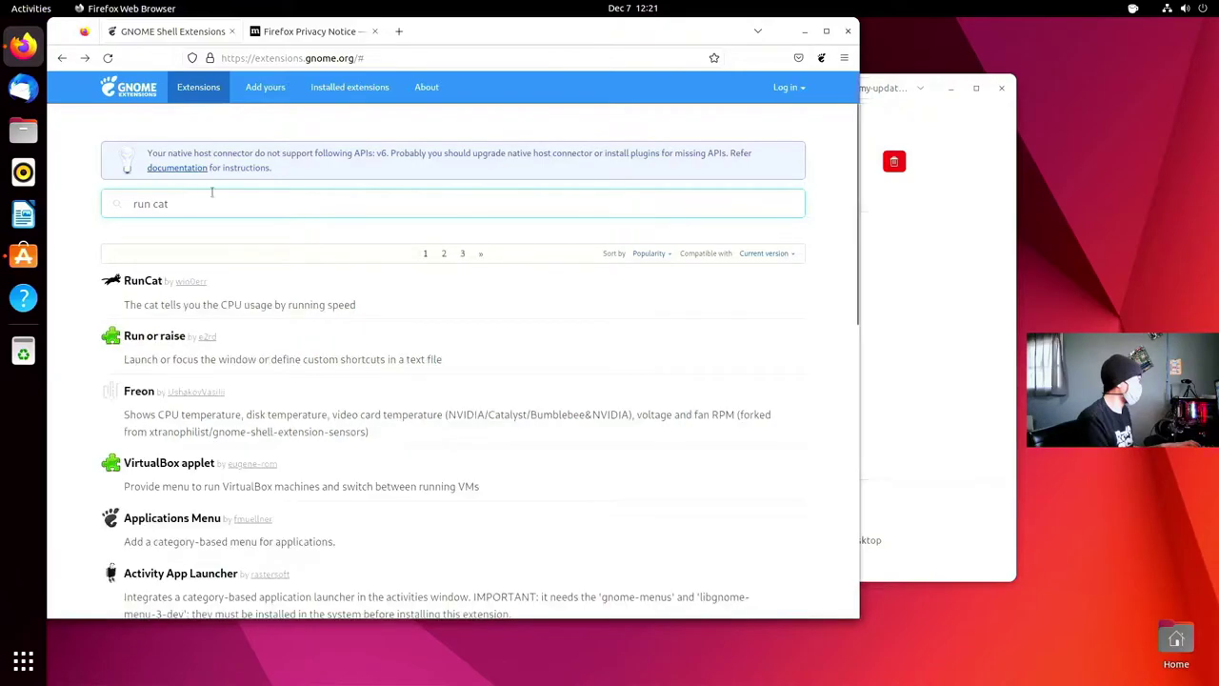
{"action": "left_click", "coordinate": [152, 280]}
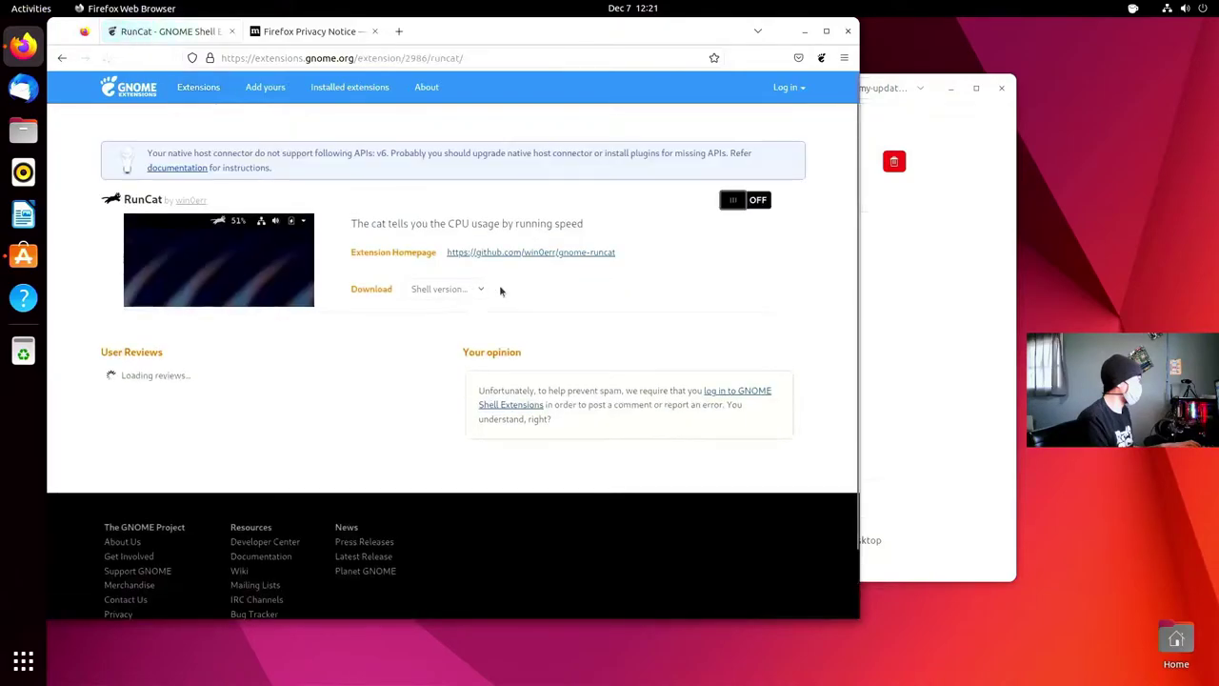
{"action": "left_click", "coordinate": [746, 202]}
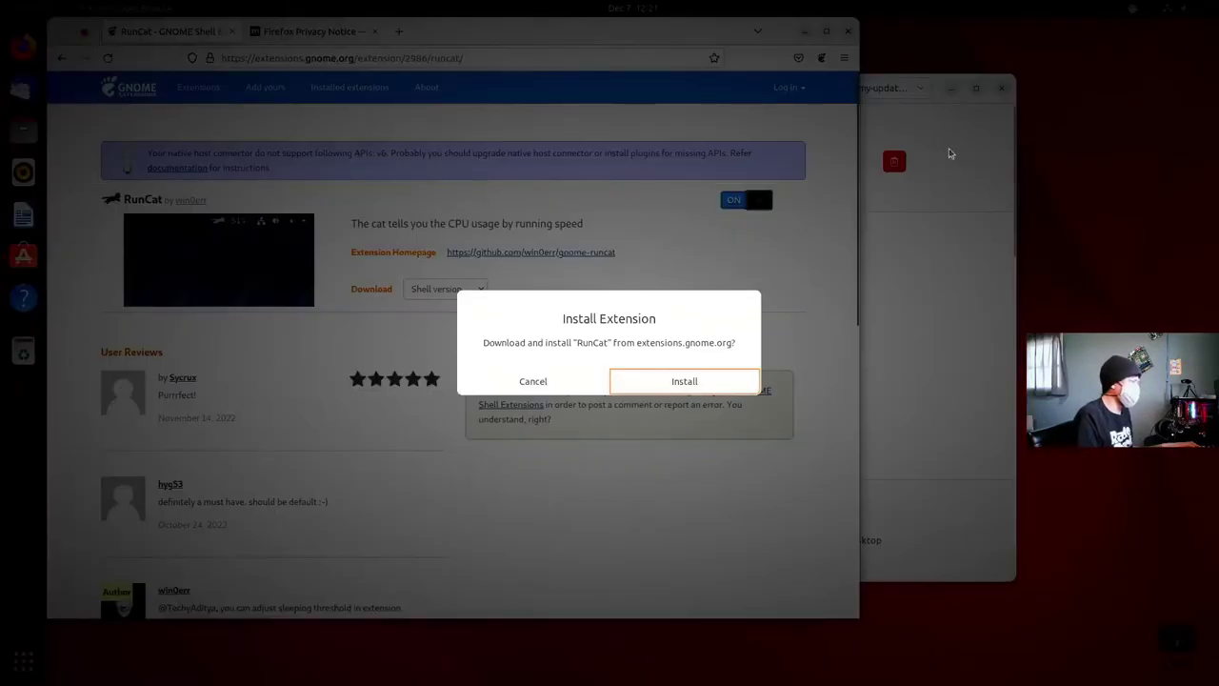
{"action": "left_click", "coordinate": [688, 386]}
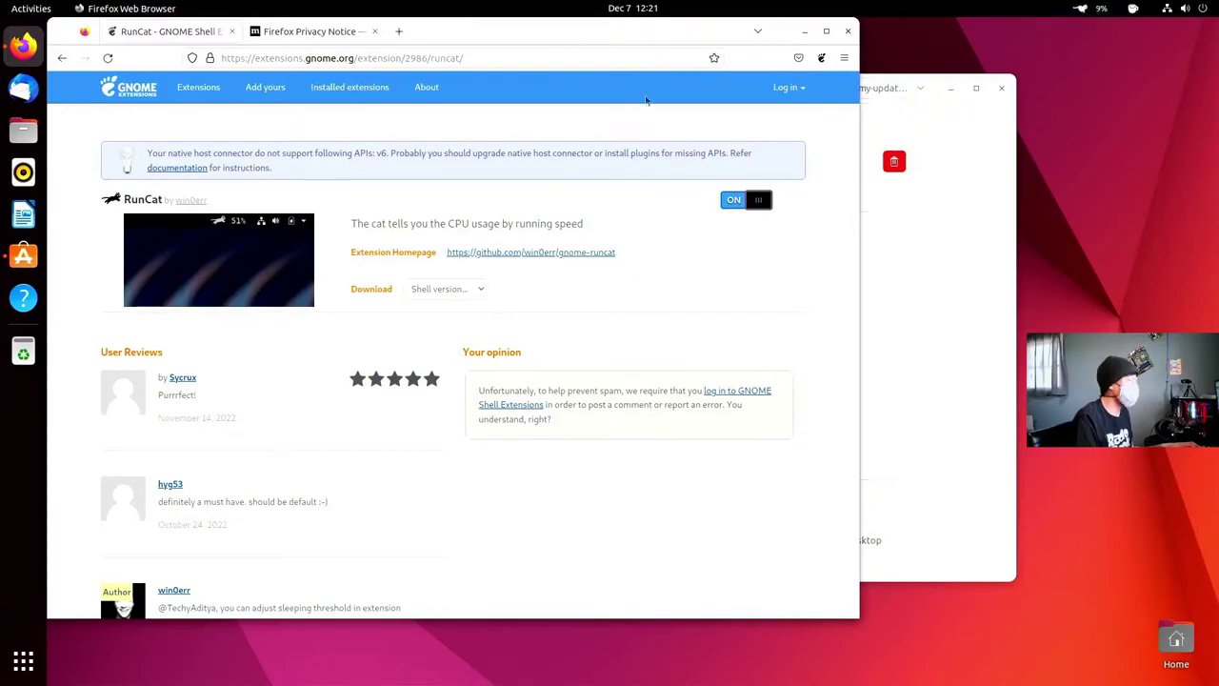
{"action": "key", "text": "alt+Left"}
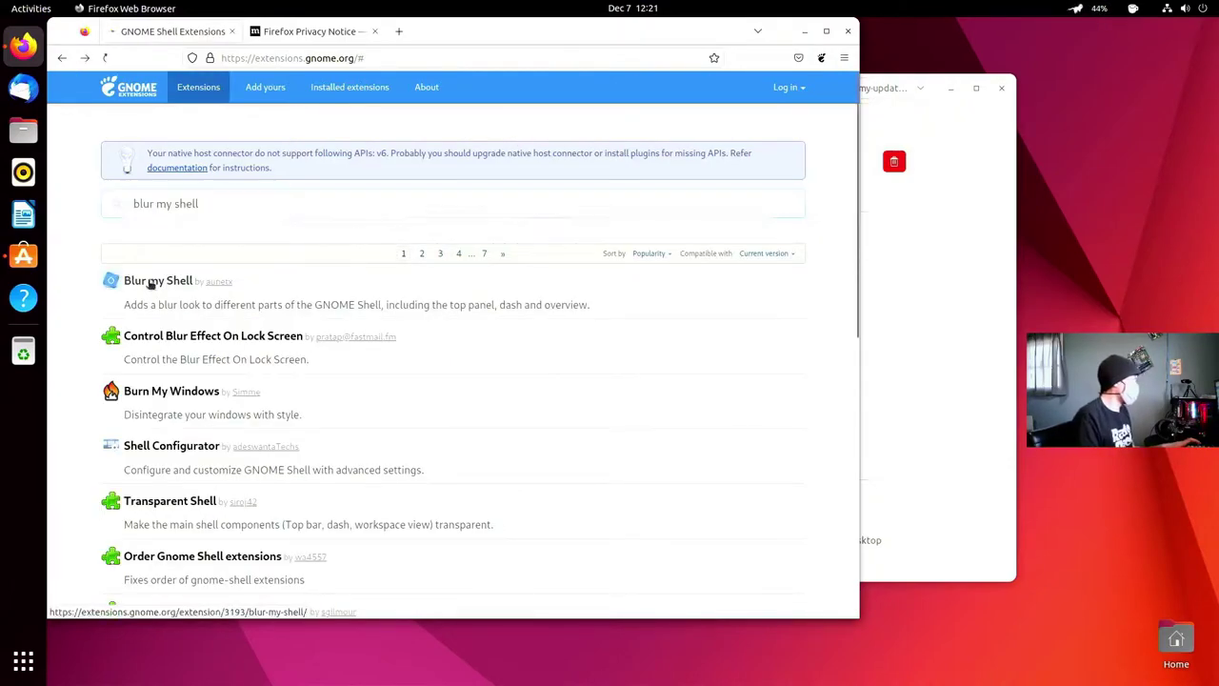
{"action": "left_click", "coordinate": [152, 276]}
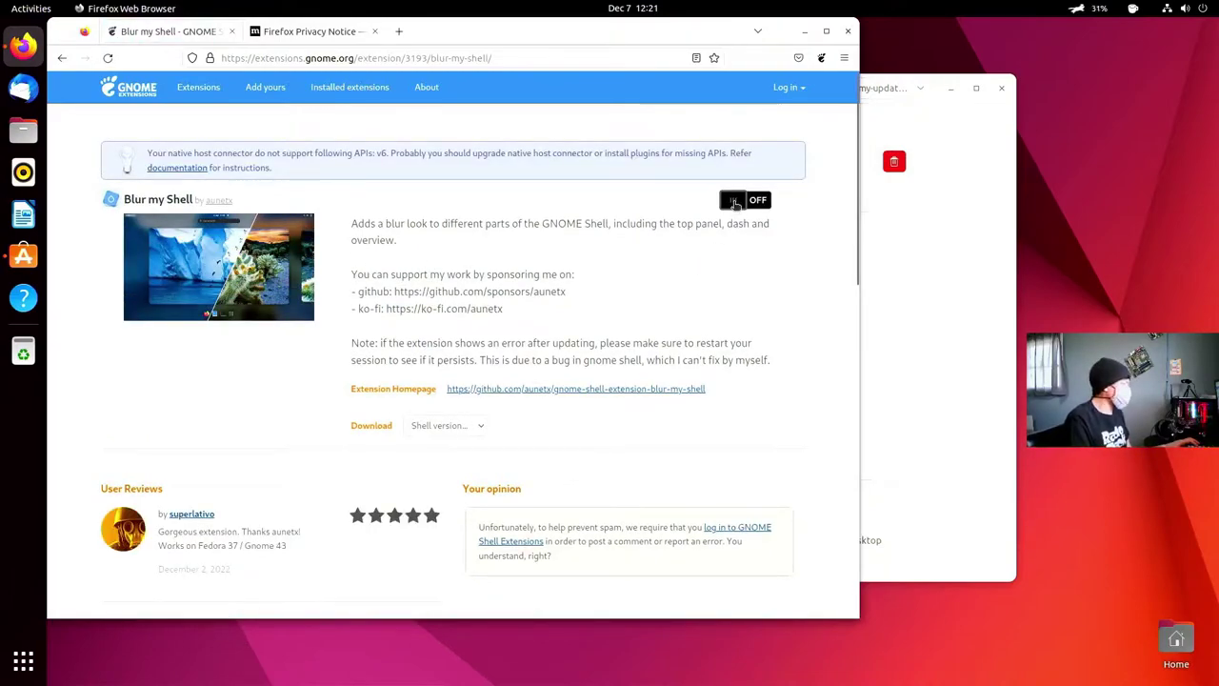
- Switch on and install Blur my Shell, then check the blurred overview
{"action": "left_click", "coordinate": [734, 202]}
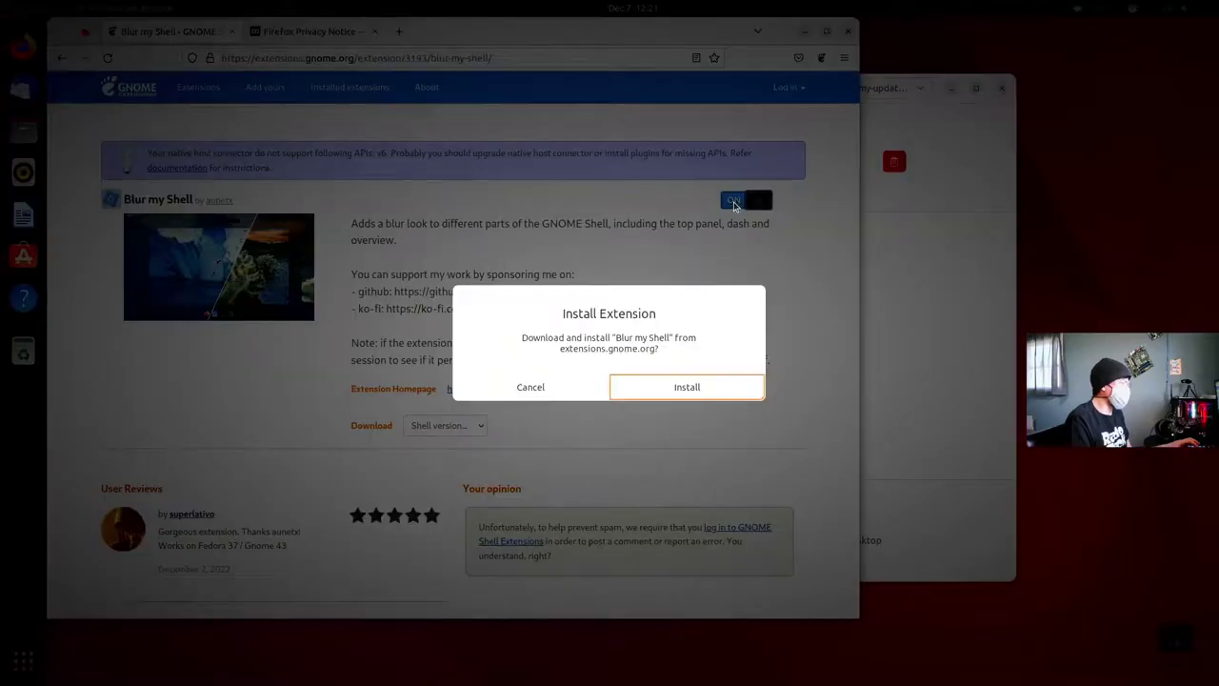
{"action": "left_click", "coordinate": [695, 393]}
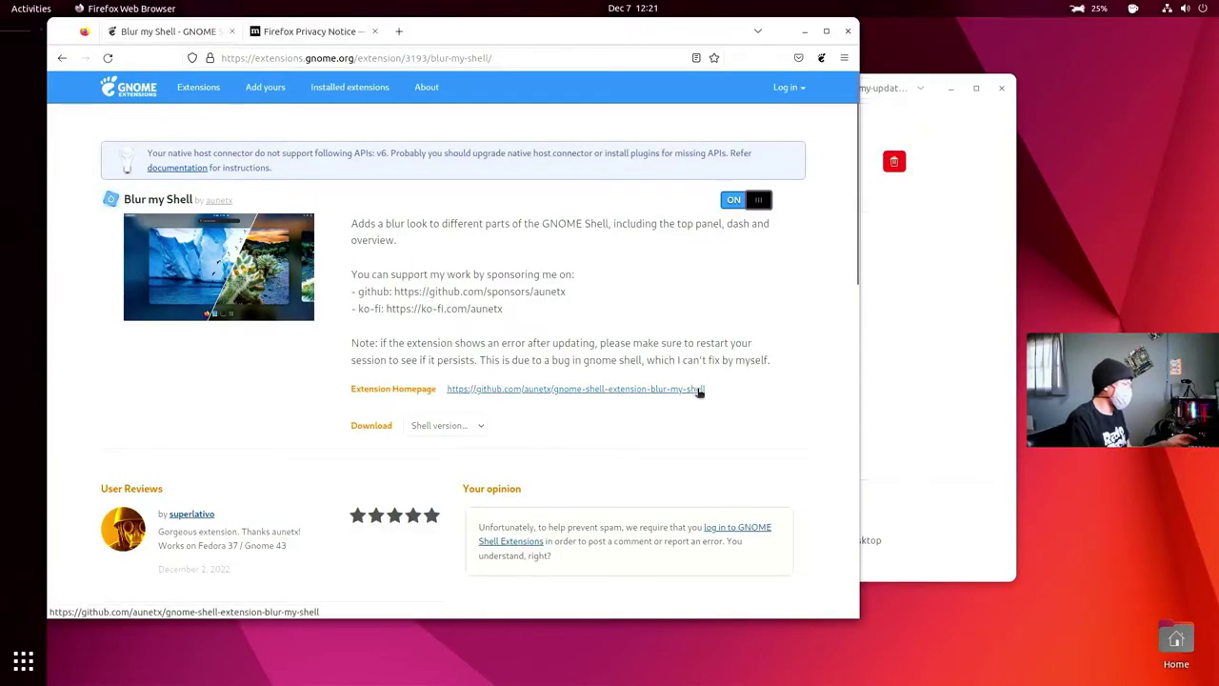
{"action": "key", "text": "super"}
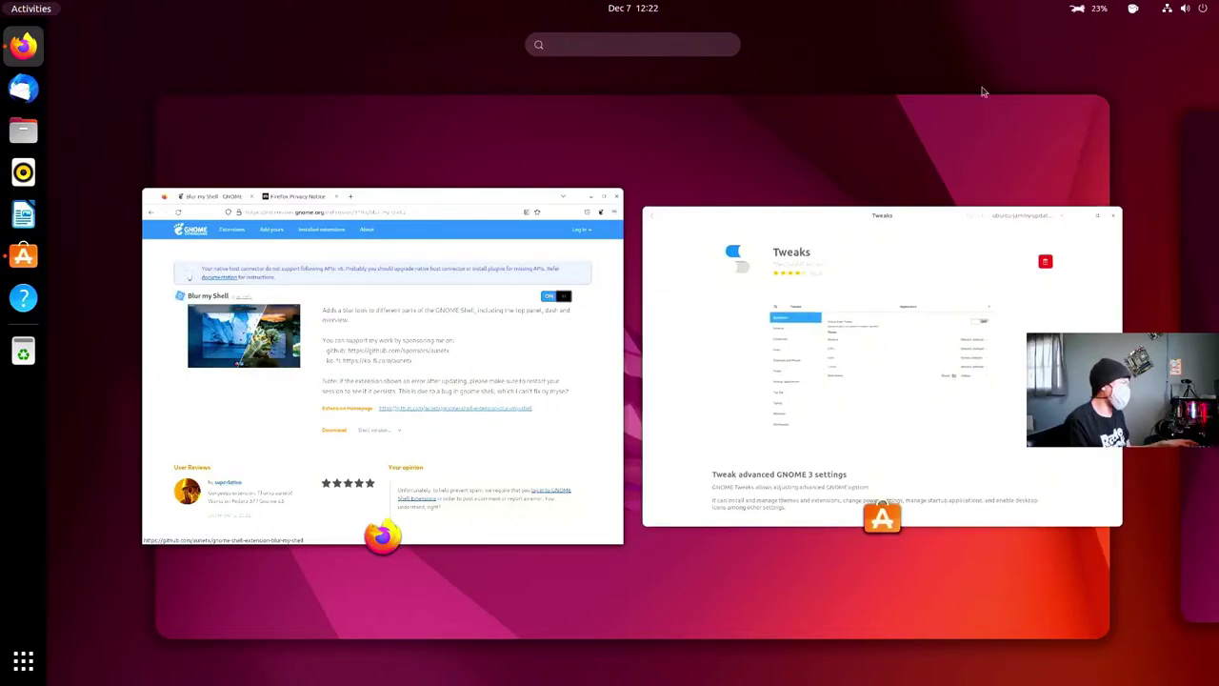
{"action": "key", "text": "Escape"}
- Search 'dash from panel' and switch on and install the Dash from Panel extension
{"action": "left_click", "coordinate": [198, 86]}
{"action": "left_click", "coordinate": [237, 202]}
{"action": "type", "text": "dash fro,m"}
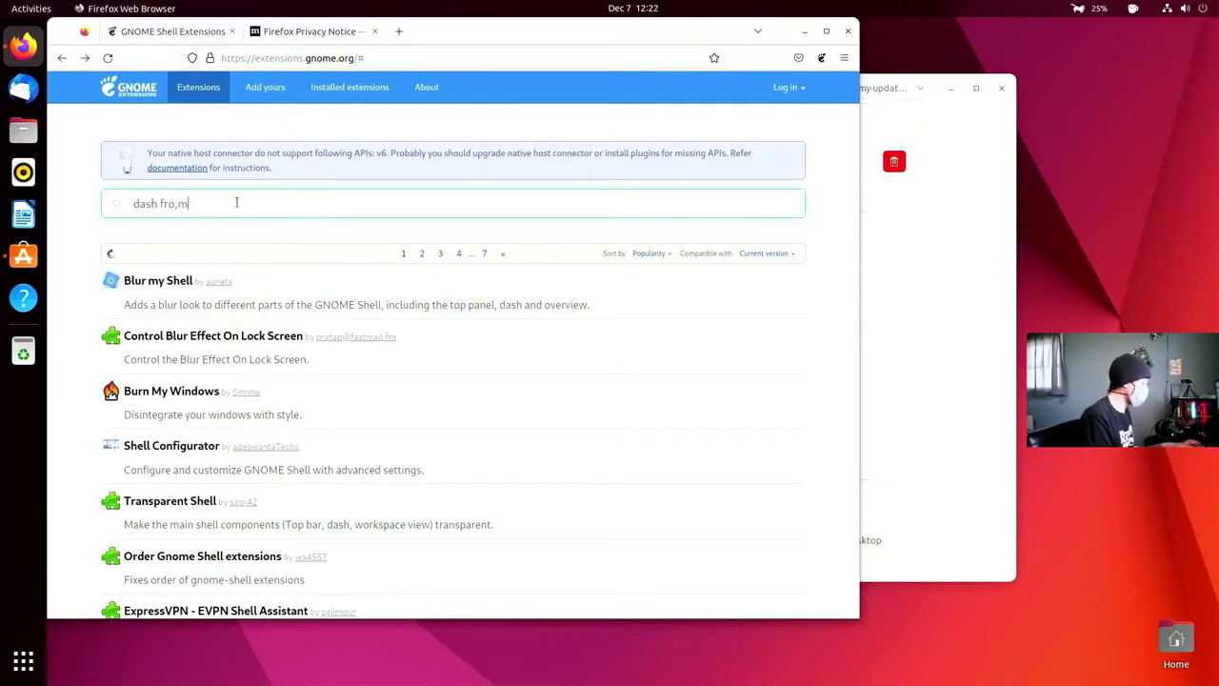
{"action": "key", "text": "BackSpace"}
{"action": "key", "text": "BackSpace"}
{"action": "type", "text": "m"}
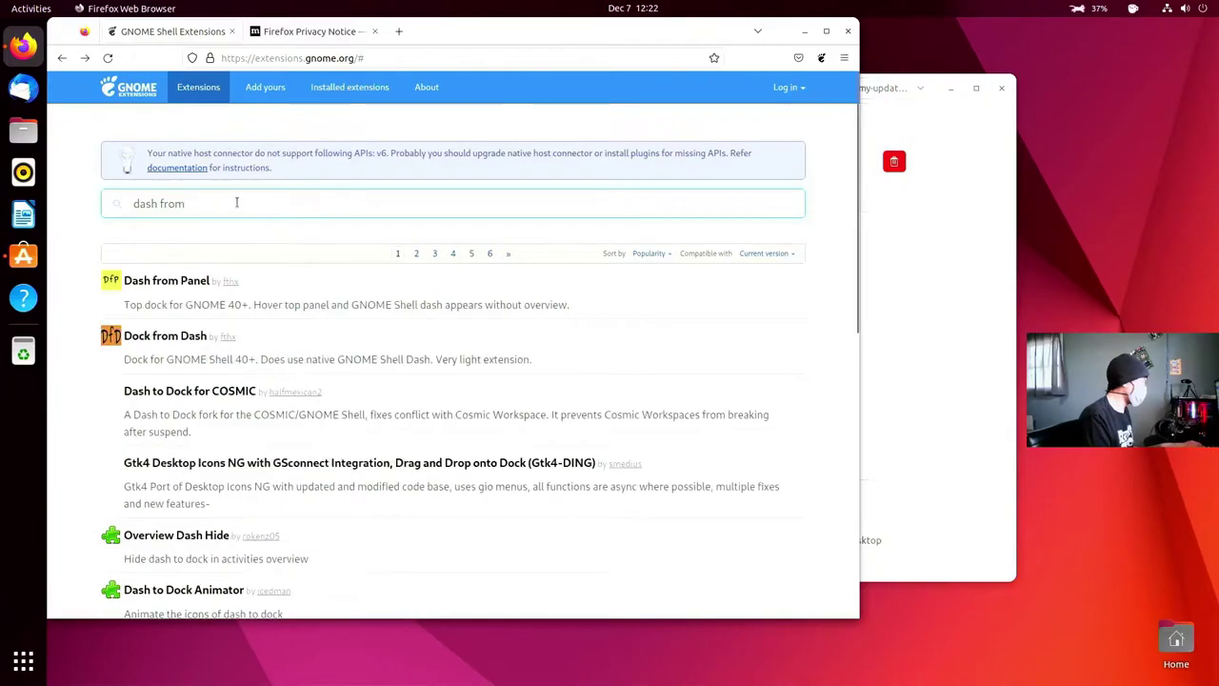
{"action": "type", "text": " panel"}
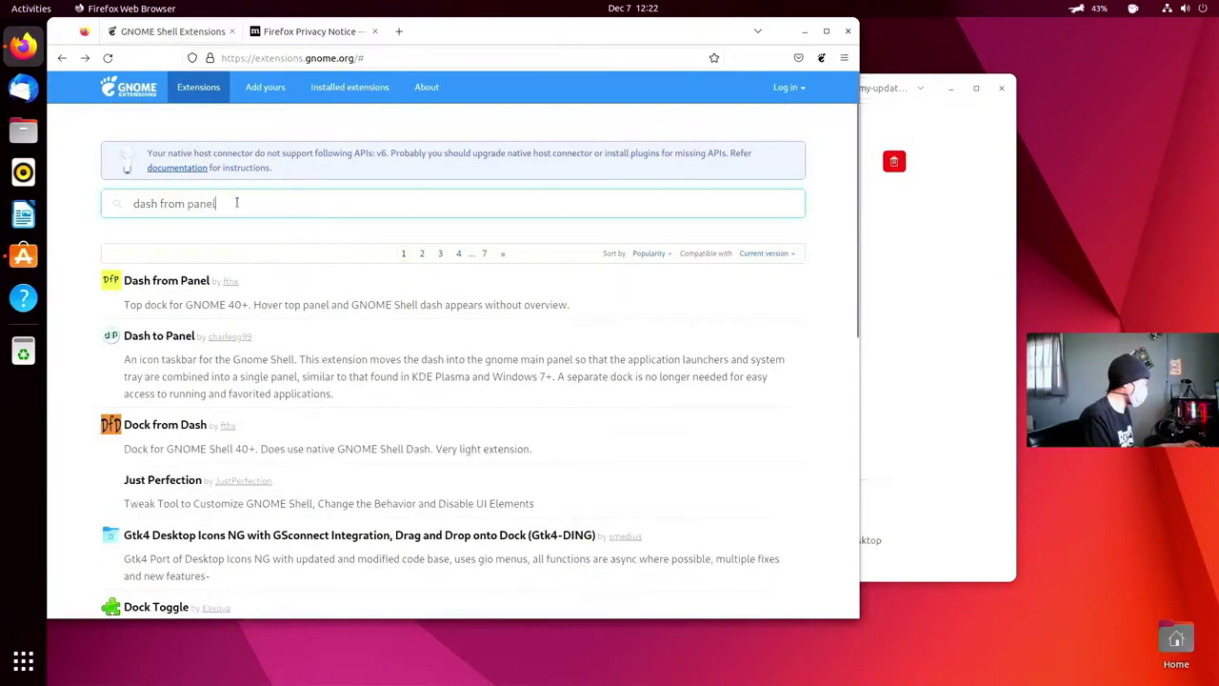
{"action": "left_click", "coordinate": [167, 280]}
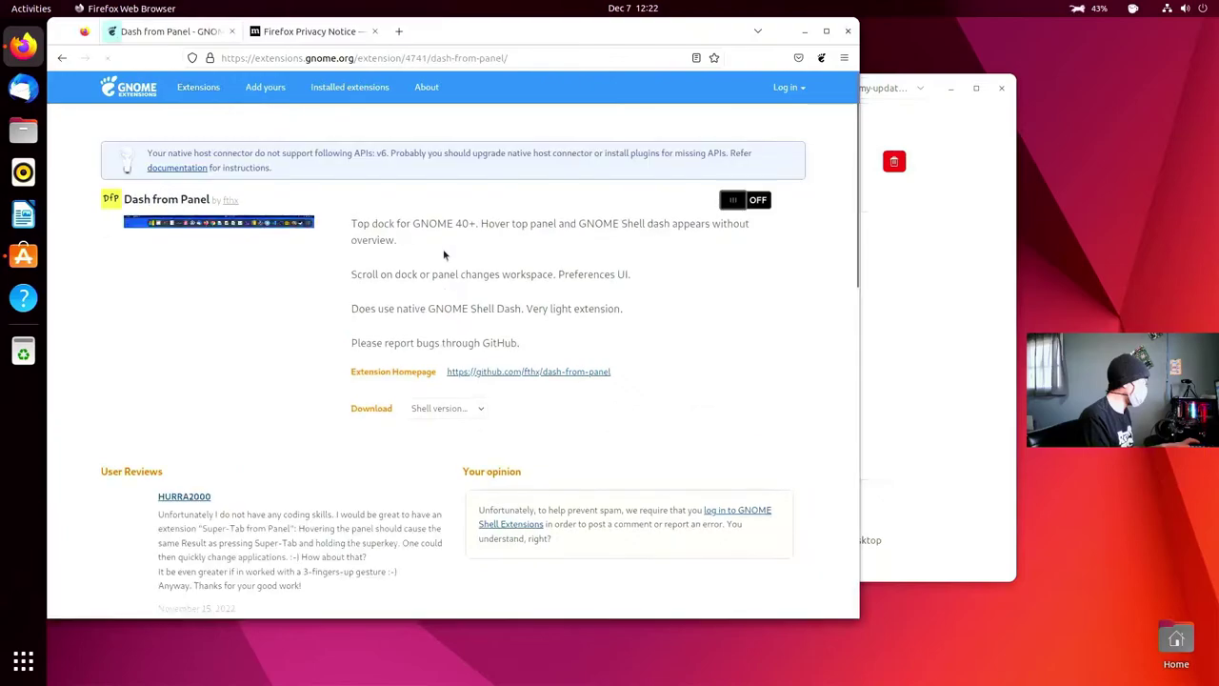
{"action": "left_click", "coordinate": [745, 200]}
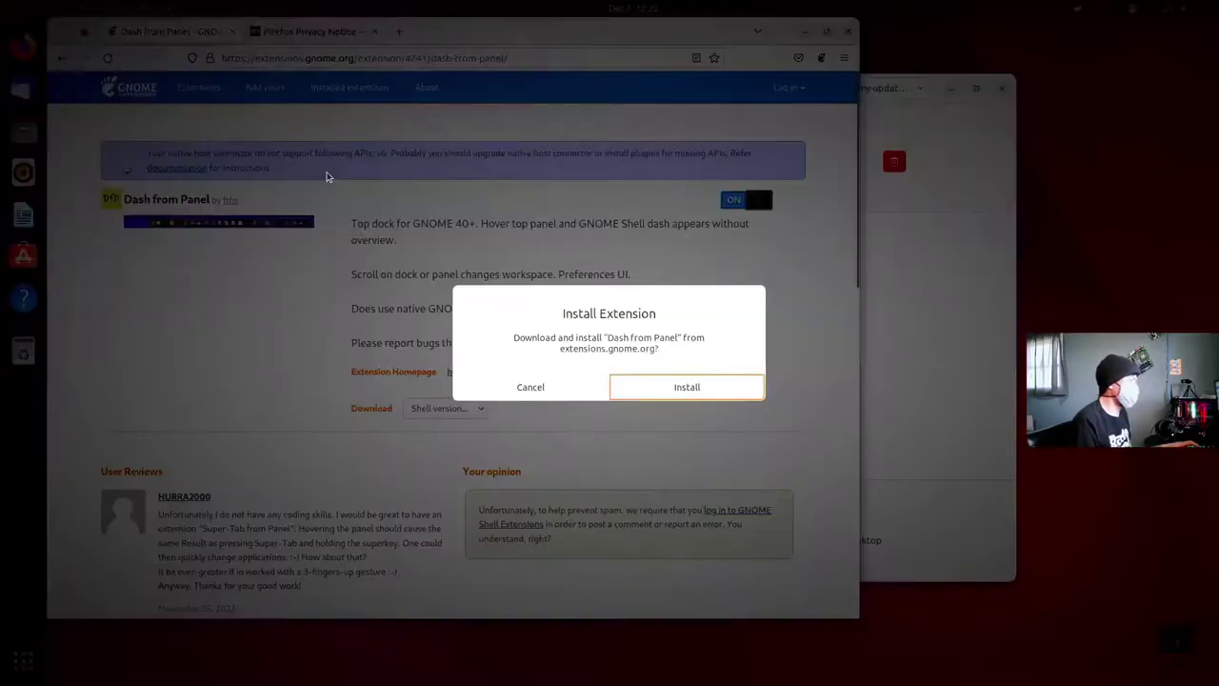
{"action": "left_click", "coordinate": [695, 386]}
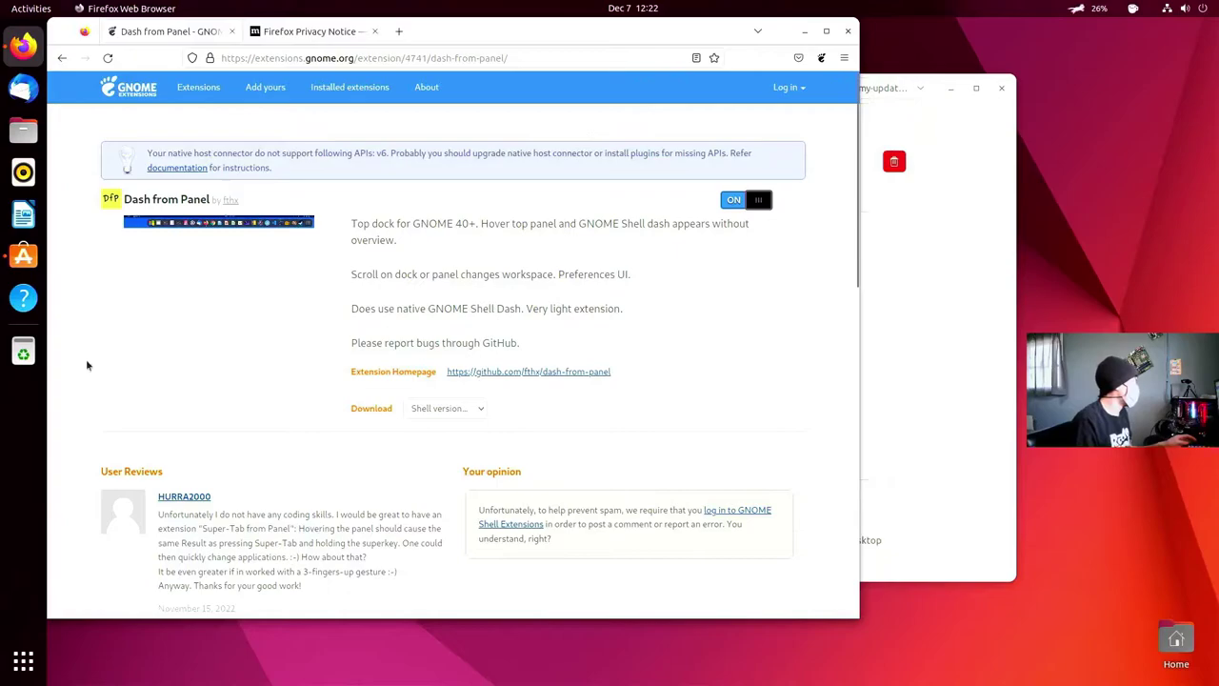
- In the Extensions app, turn off Ubuntu Dock and toggle Desktop Icons NG
{"action": "key", "text": "super"}
{"action": "type", "text": "ex"}
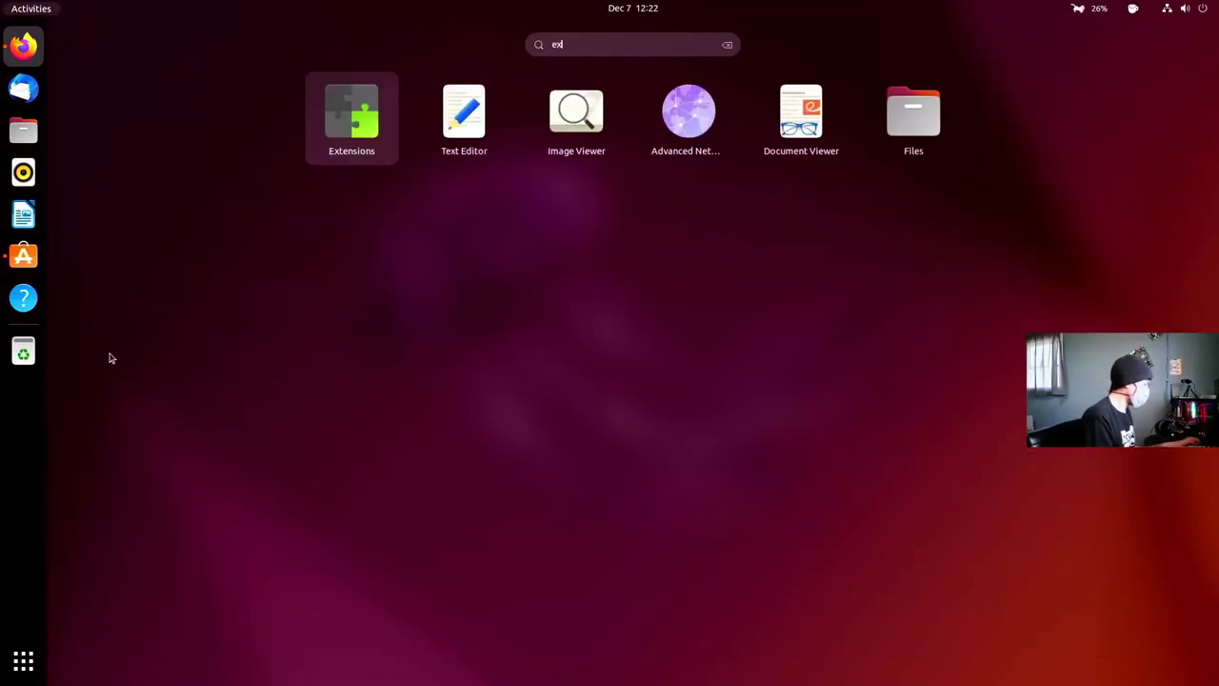
{"action": "type", "text": "te"}
{"action": "key", "text": "Return"}
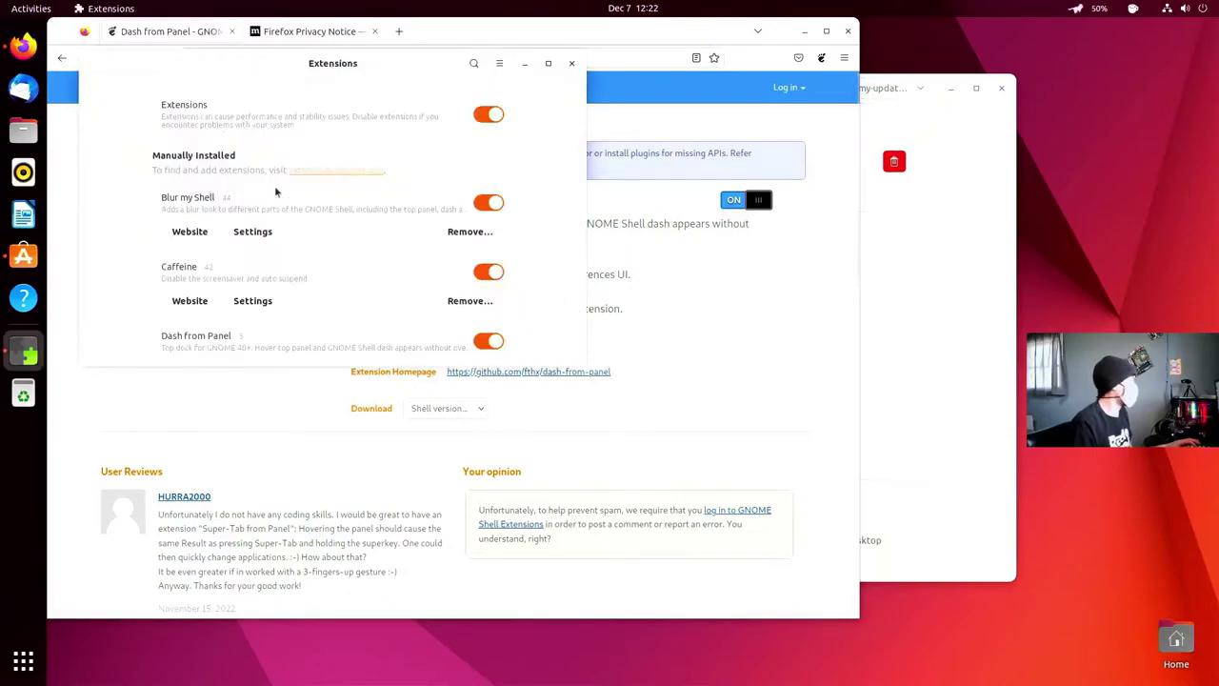
{"action": "scroll", "coordinate": [348, 246], "scroll_direction": "down", "scroll_amount": 3}
{"action": "scroll", "coordinate": [347, 246], "scroll_direction": "down", "scroll_amount": 4}
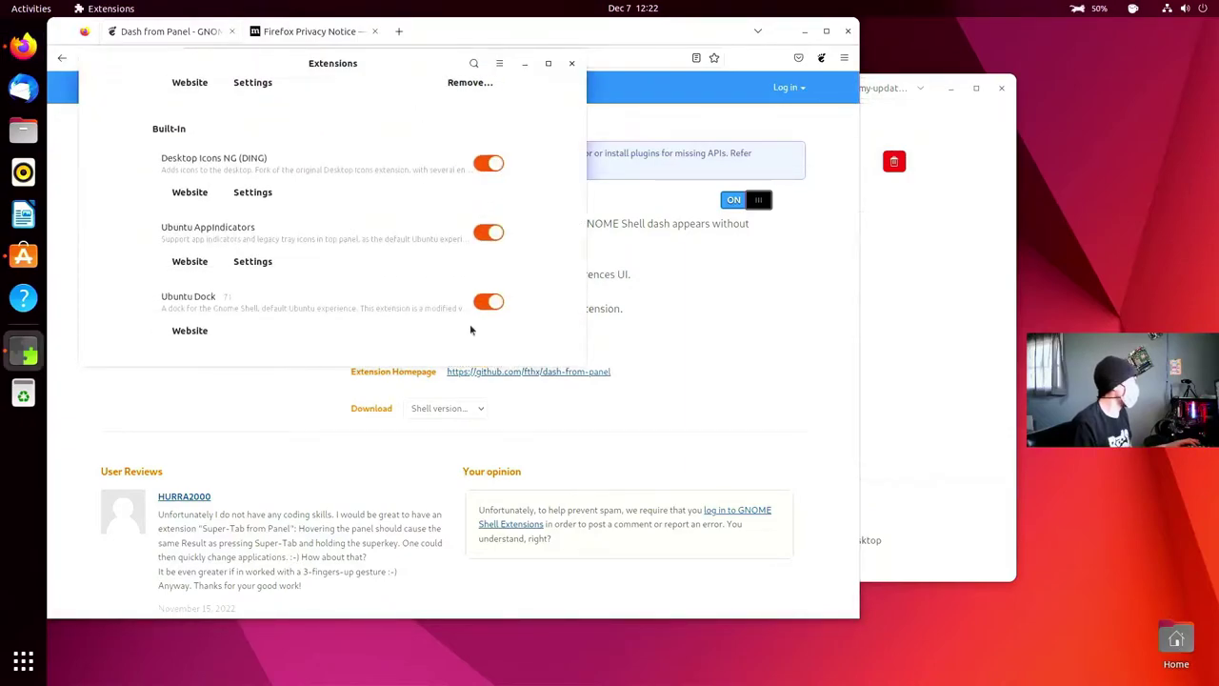
{"action": "left_click", "coordinate": [491, 302]}
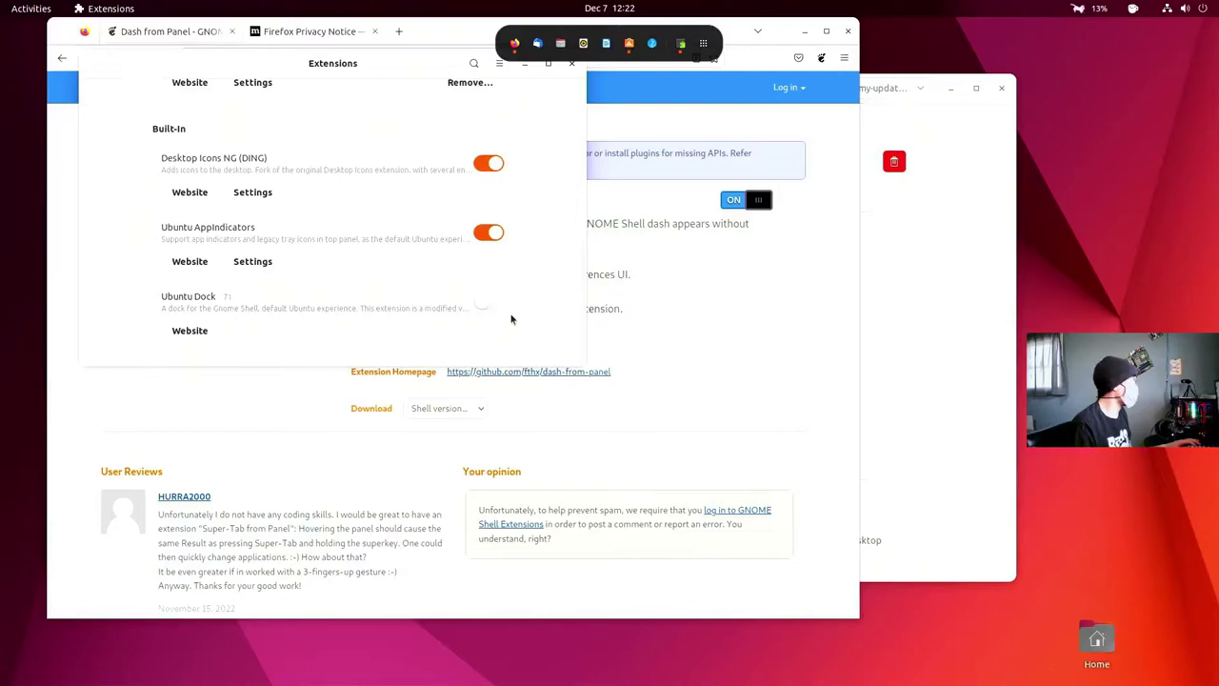
{"action": "scroll", "coordinate": [367, 331], "scroll_direction": "up", "scroll_amount": 3}
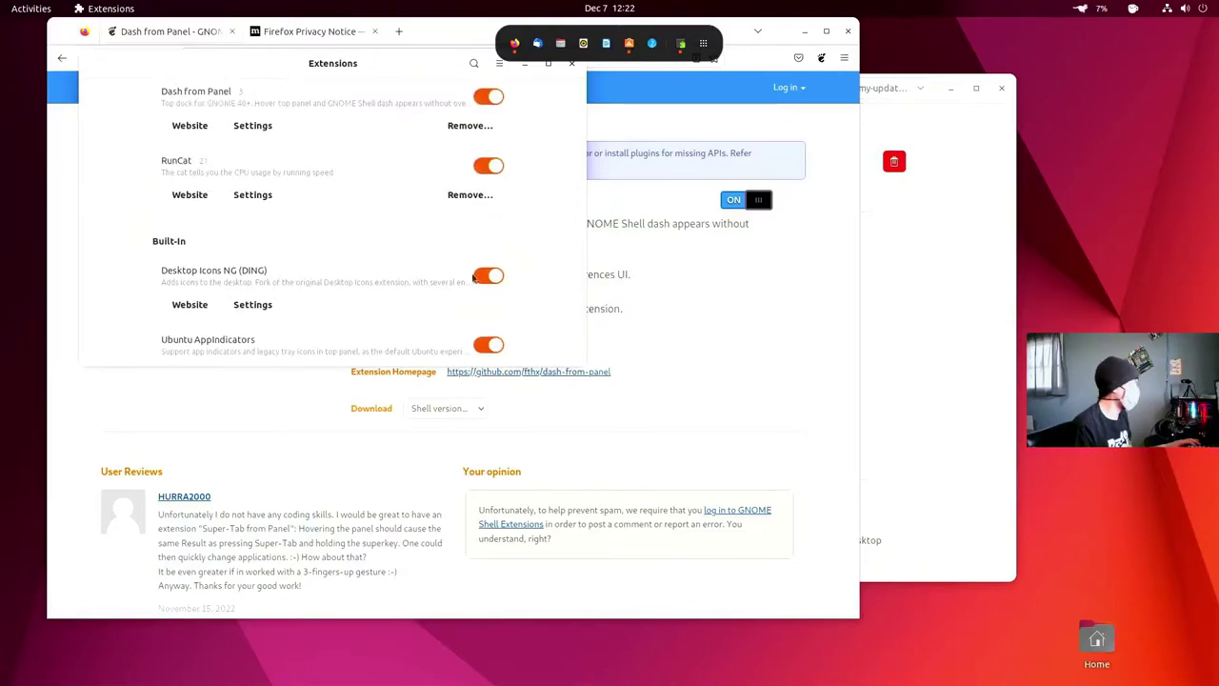
{"action": "left_click", "coordinate": [489, 275]}
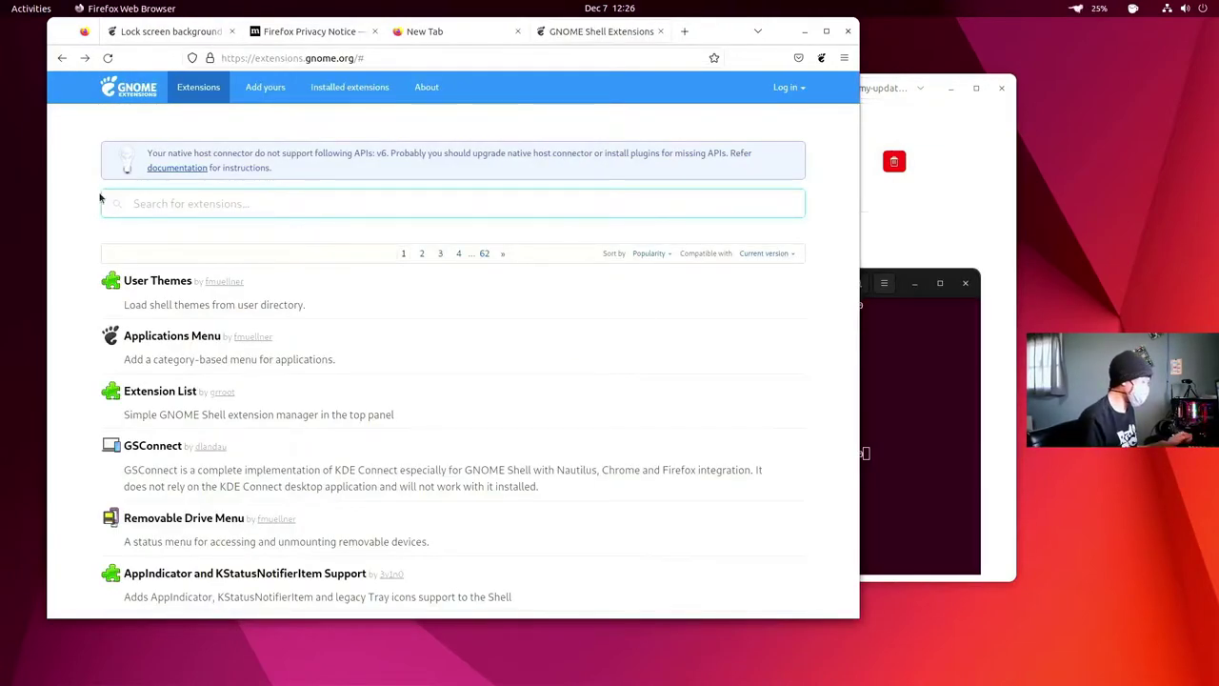
- Search 'simple indicati' and switch on and install Simple indication of workspaces
{"action": "type", "text": "simp"}
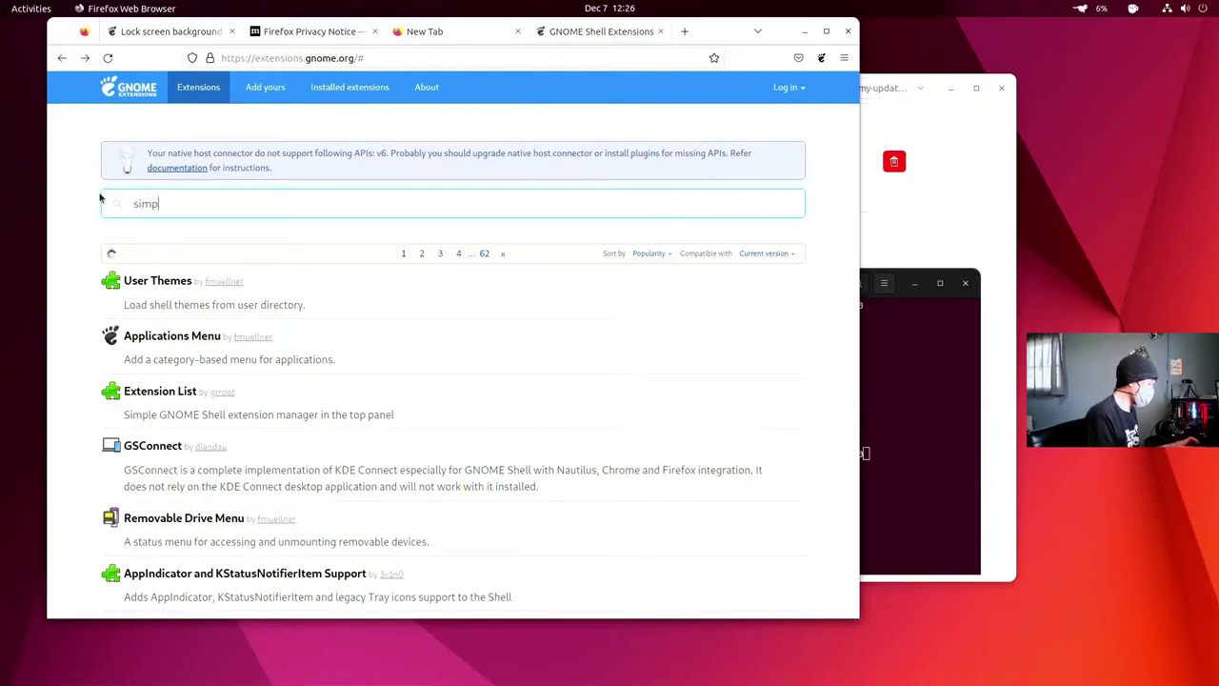
{"action": "type", "text": "le indi"}
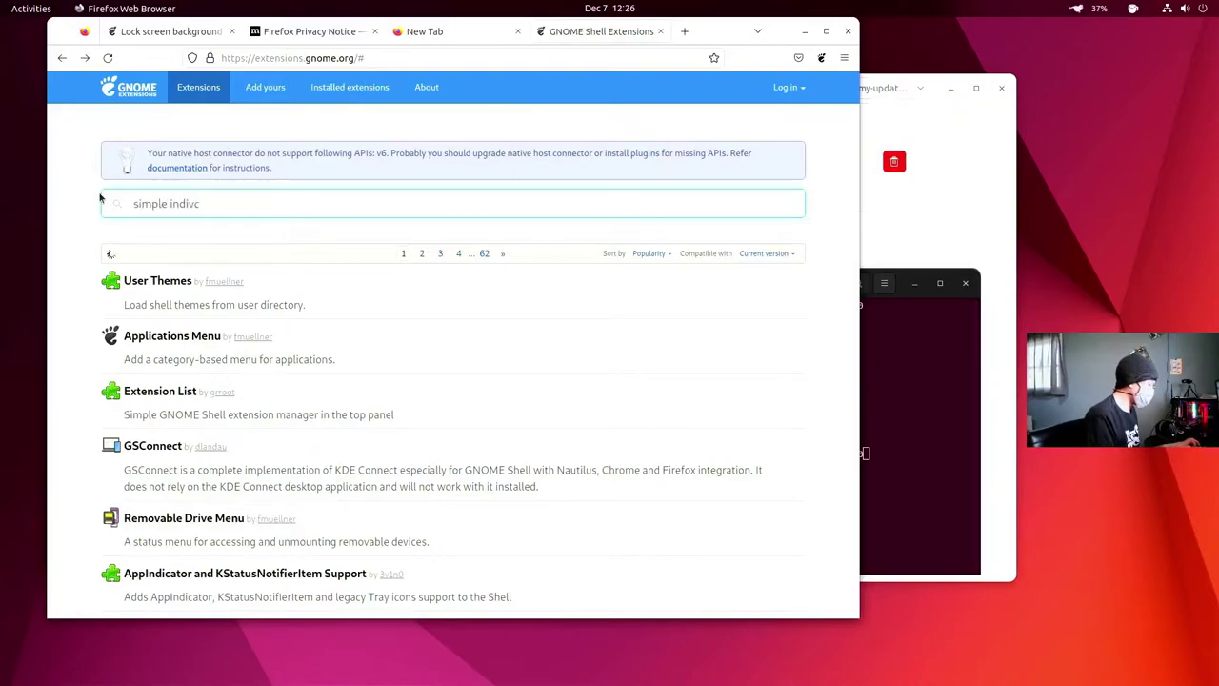
{"action": "type", "text": "v"}
{"action": "key", "text": "BackSpace"}
{"action": "type", "text": "cat"}
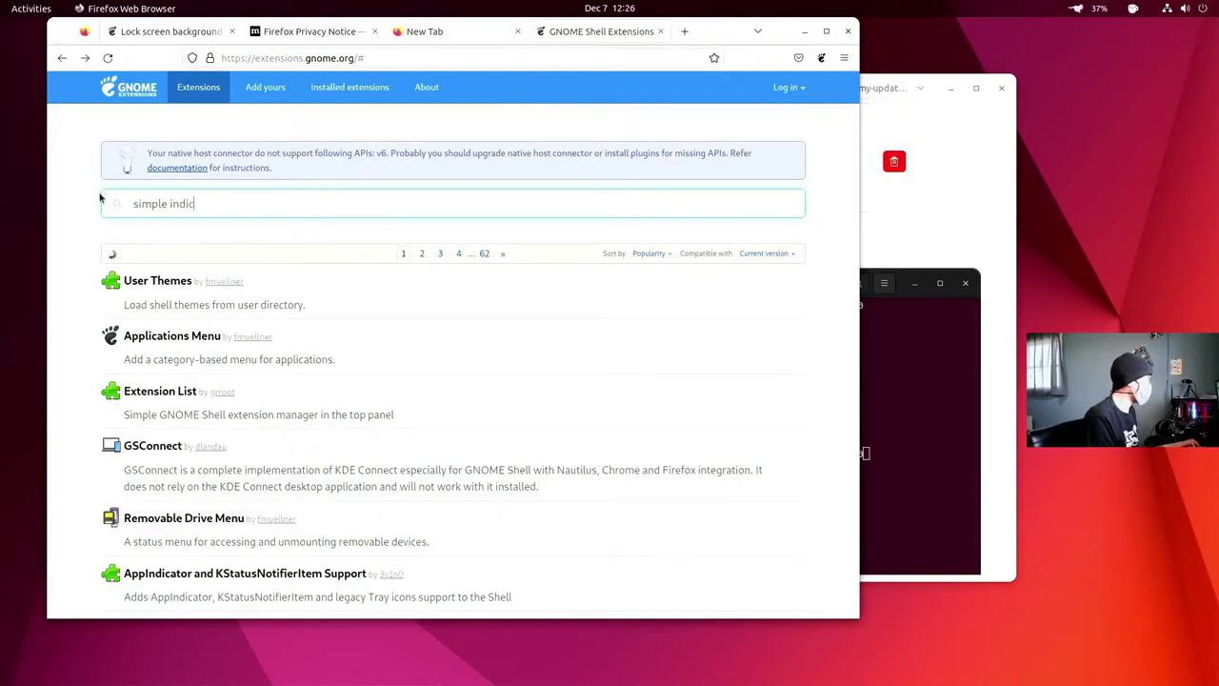
{"action": "type", "text": "i"}
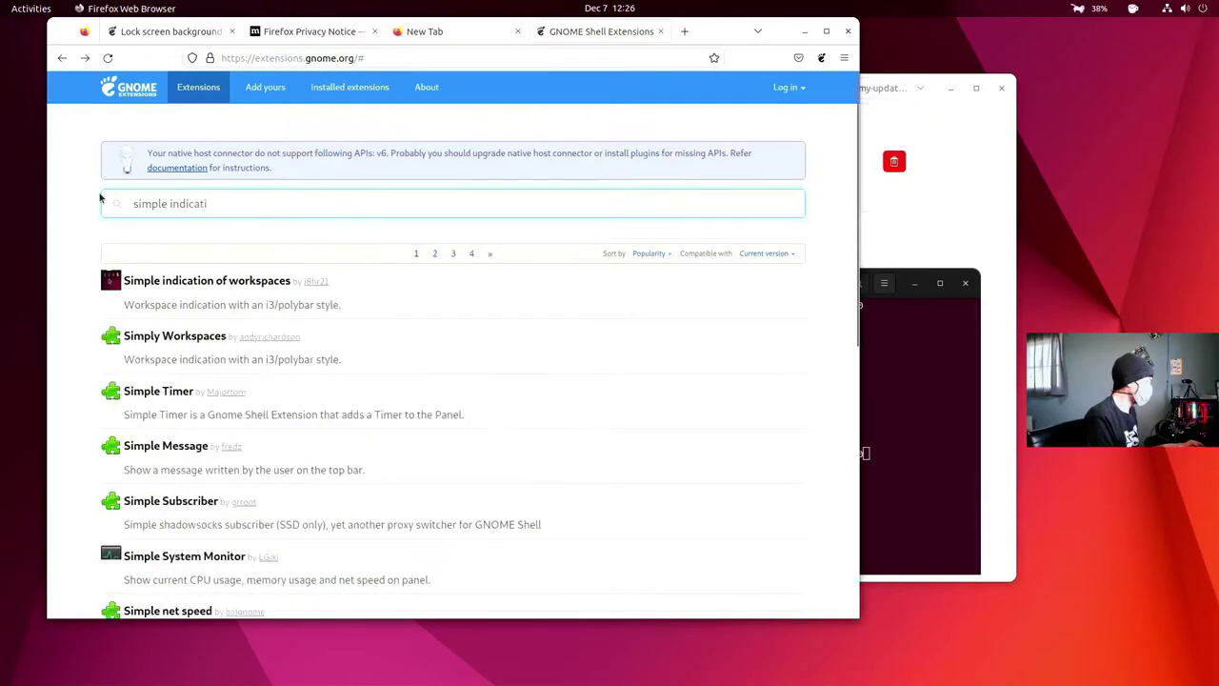
{"action": "left_click", "coordinate": [196, 282]}
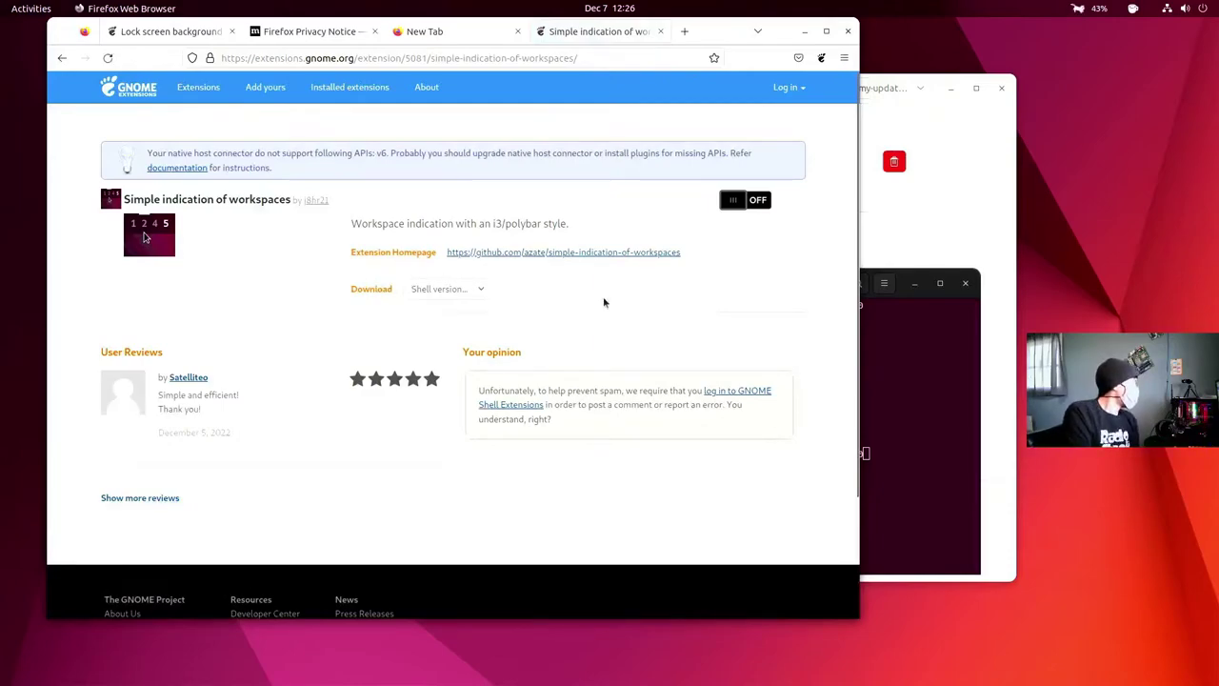
{"action": "left_click", "coordinate": [740, 203]}
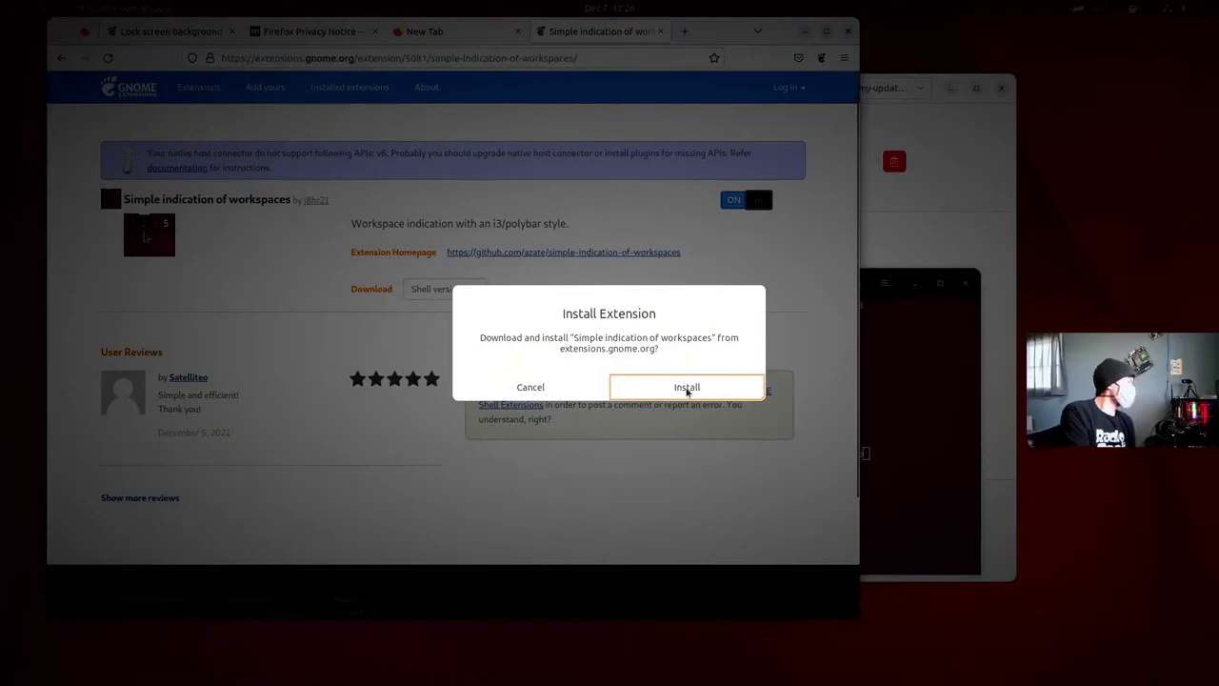
{"action": "left_click", "coordinate": [686, 386]}
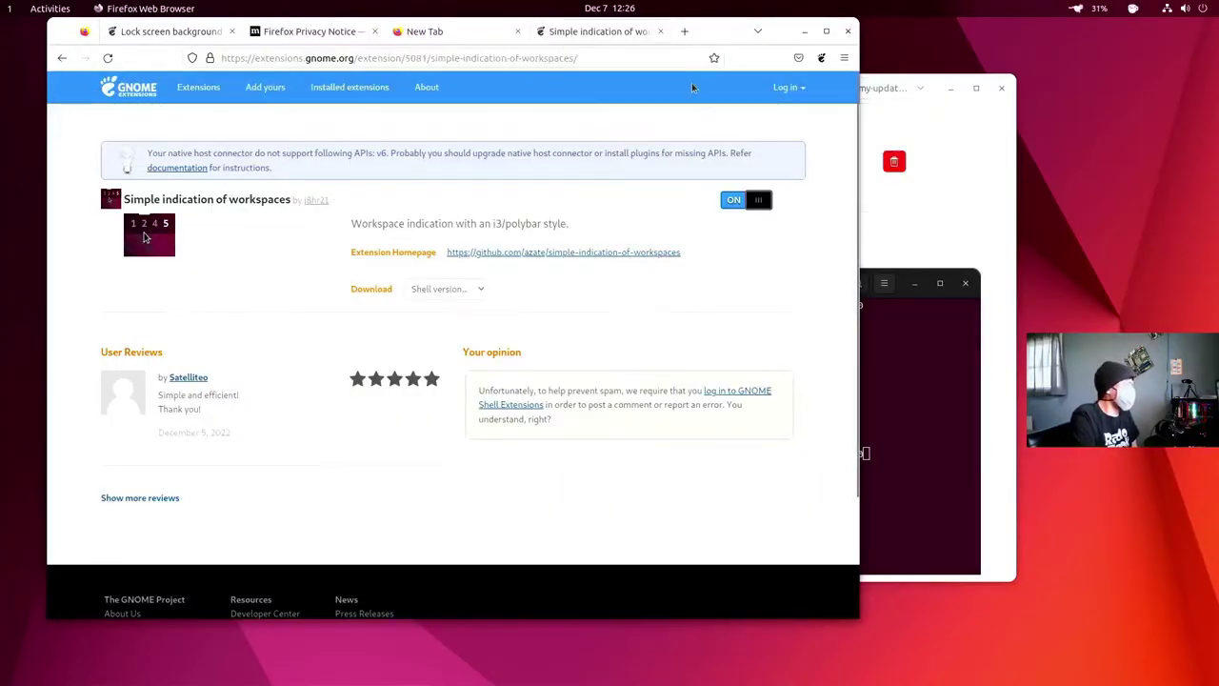
- In the overview, move Terminal to another workspace and Ubuntu Software onto workspace 3
{"action": "key", "text": "super"}
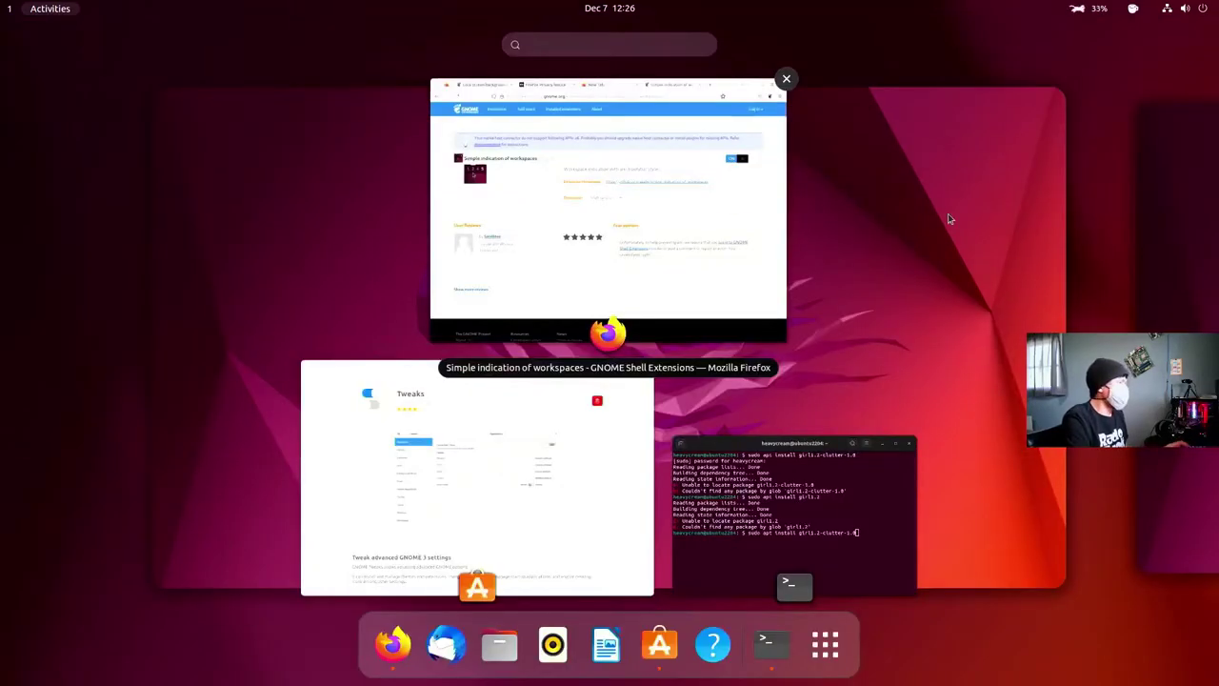
{"action": "left_click_drag", "start_coordinate": [816, 503], "coordinate": [1105, 400]}
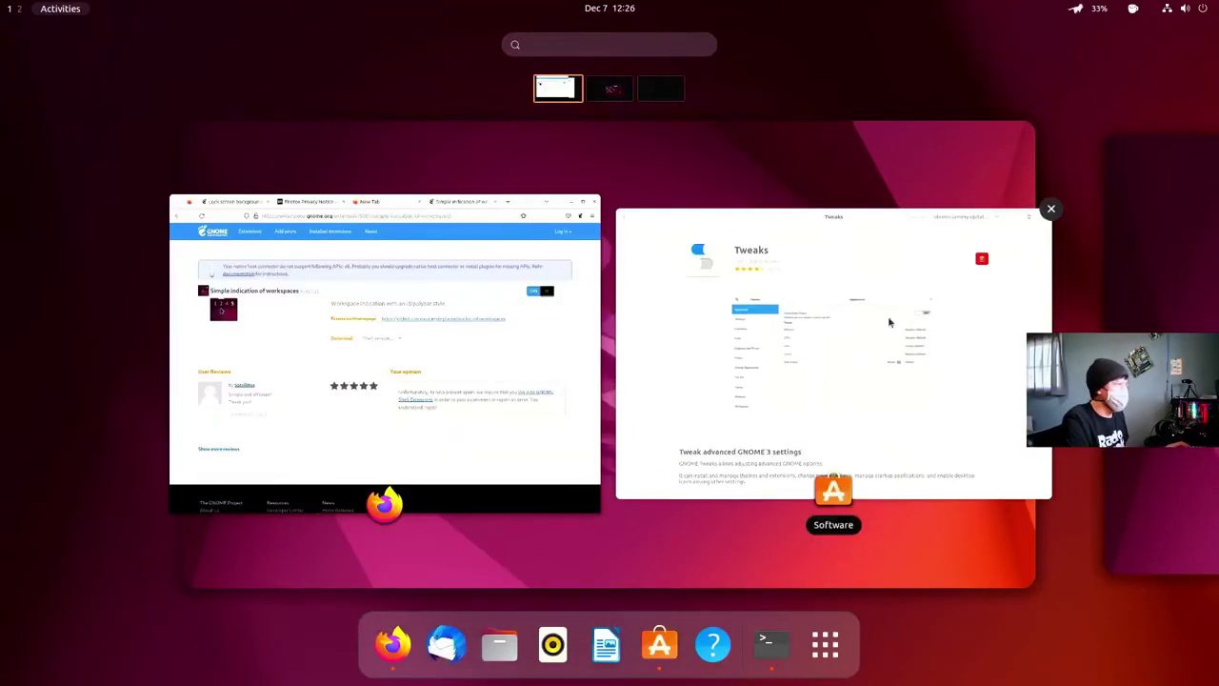
{"action": "left_click_drag", "start_coordinate": [800, 330], "coordinate": [670, 107]}
- Return to Firefox, then cycle through workspaces 3, 2 and 1 to end on Firefox's
{"action": "left_click", "coordinate": [339, 267]}
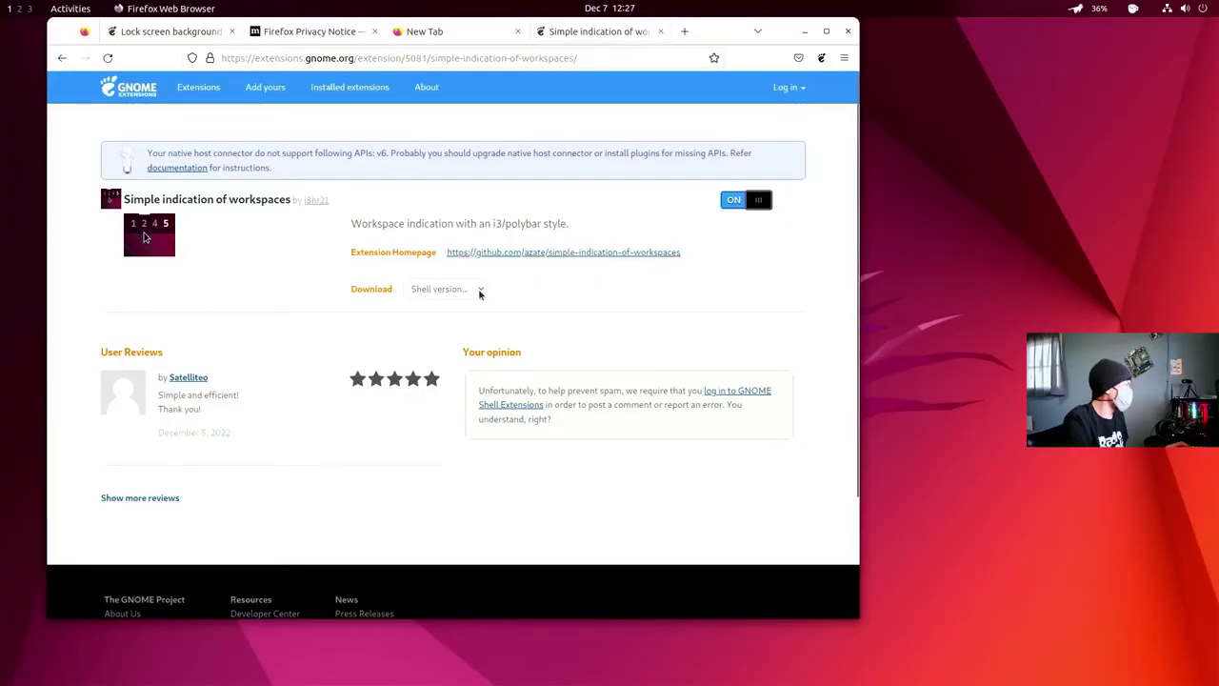
{"action": "left_click", "coordinate": [29, 10]}
{"action": "left_click", "coordinate": [18, 12]}
{"action": "left_click", "coordinate": [10, 10]}
{"action": "left_click", "coordinate": [29, 10]}
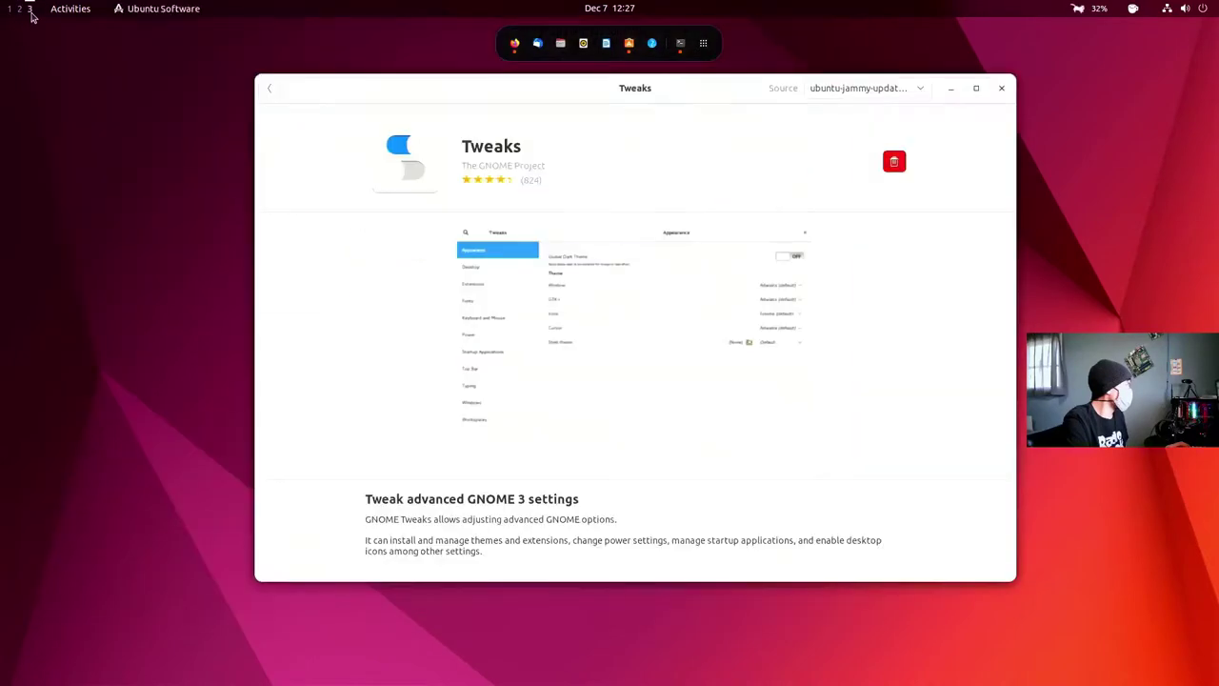
{"action": "left_click", "coordinate": [10, 10]}
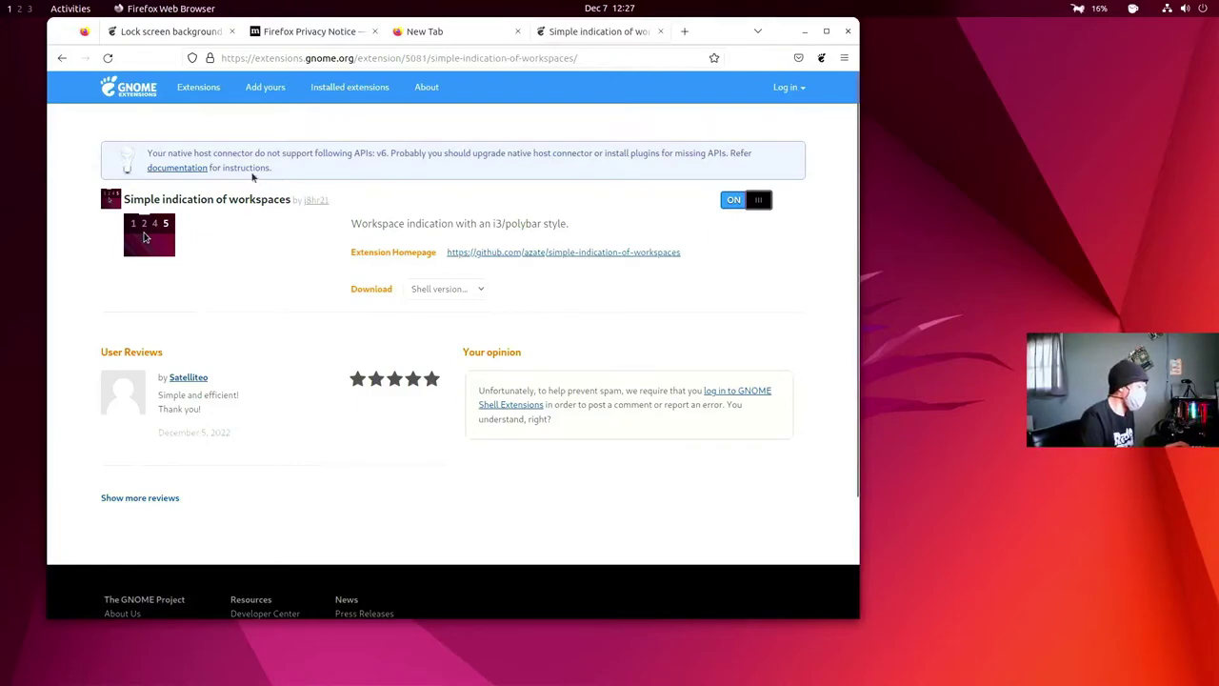
- Search extensions.gnome.org for 'left clock' and check the Clock Left extension page
{"action": "key", "text": "alt+Left"}
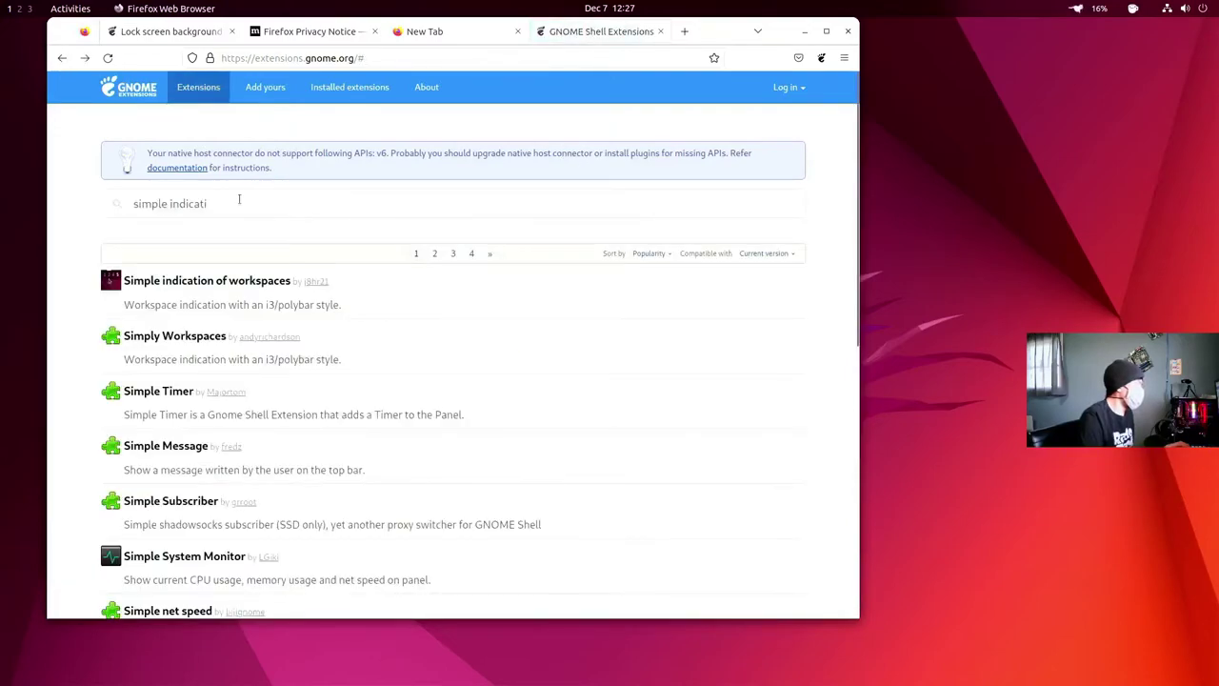
{"action": "triple_click", "coordinate": [231, 204]}
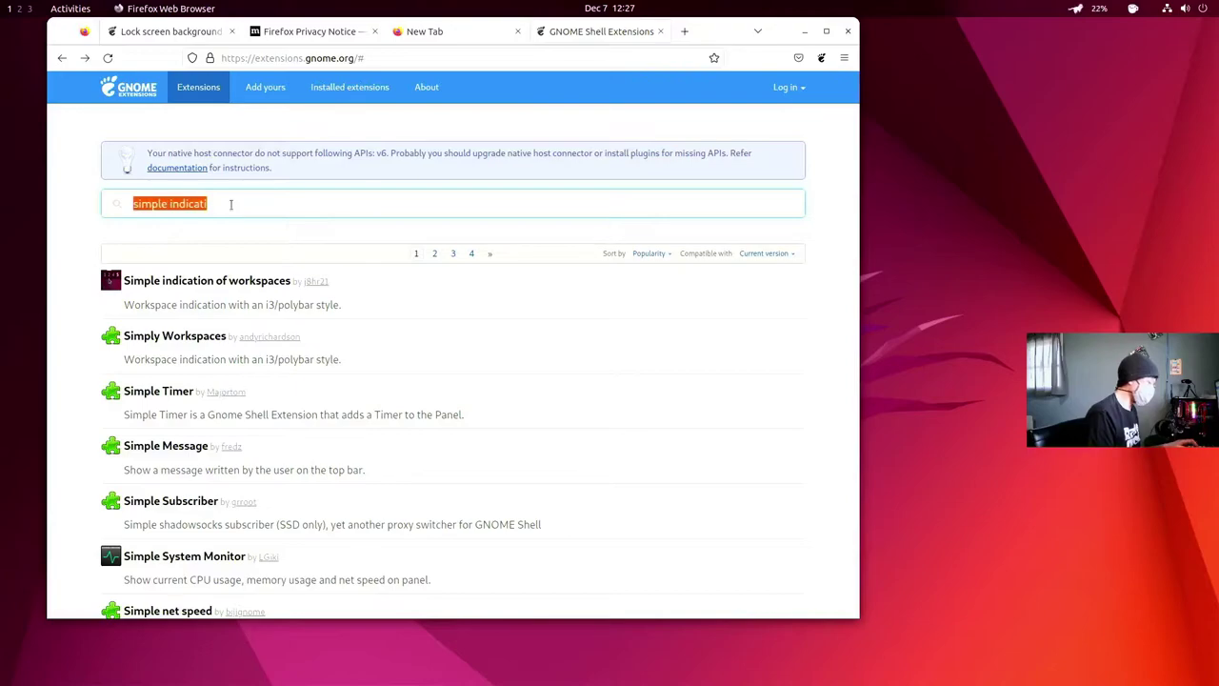
{"action": "type", "text": "left "}
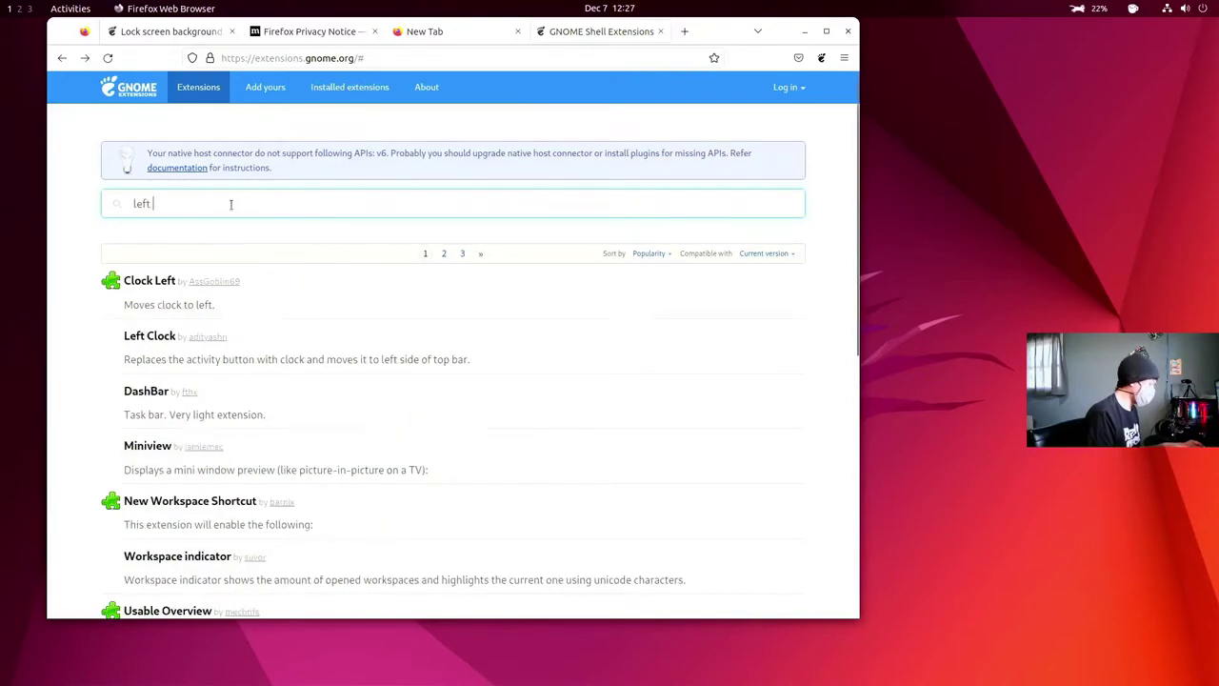
{"action": "type", "text": "clock"}
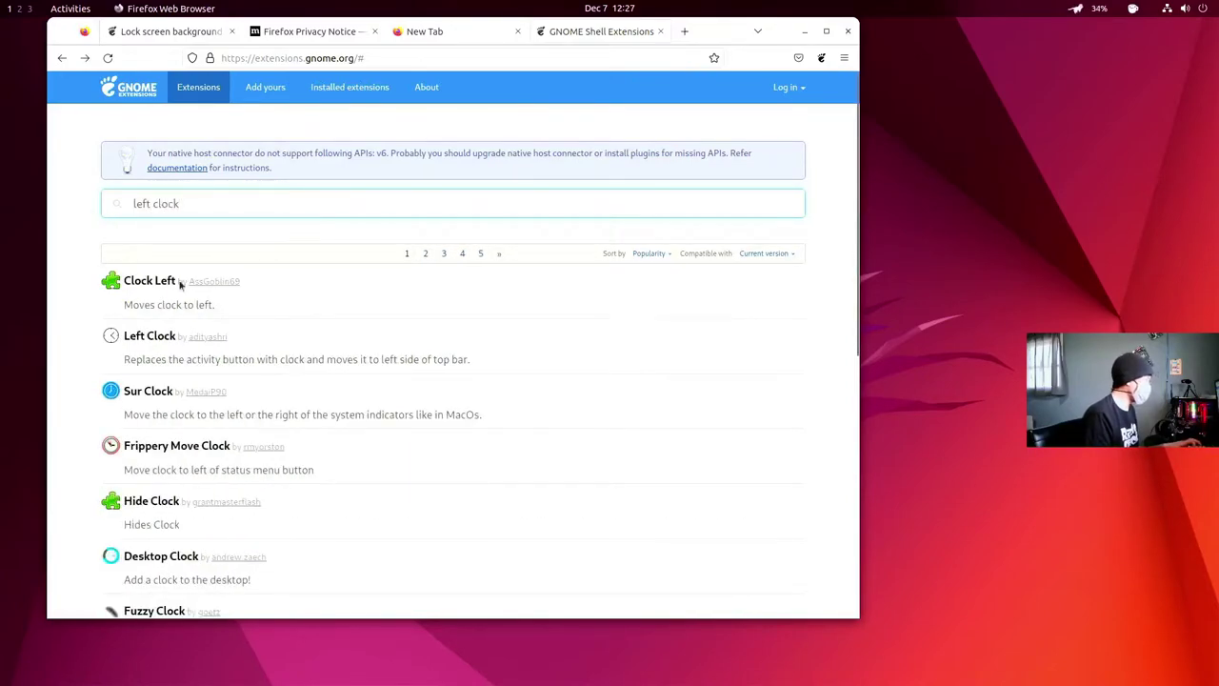
{"action": "left_click", "coordinate": [162, 281]}
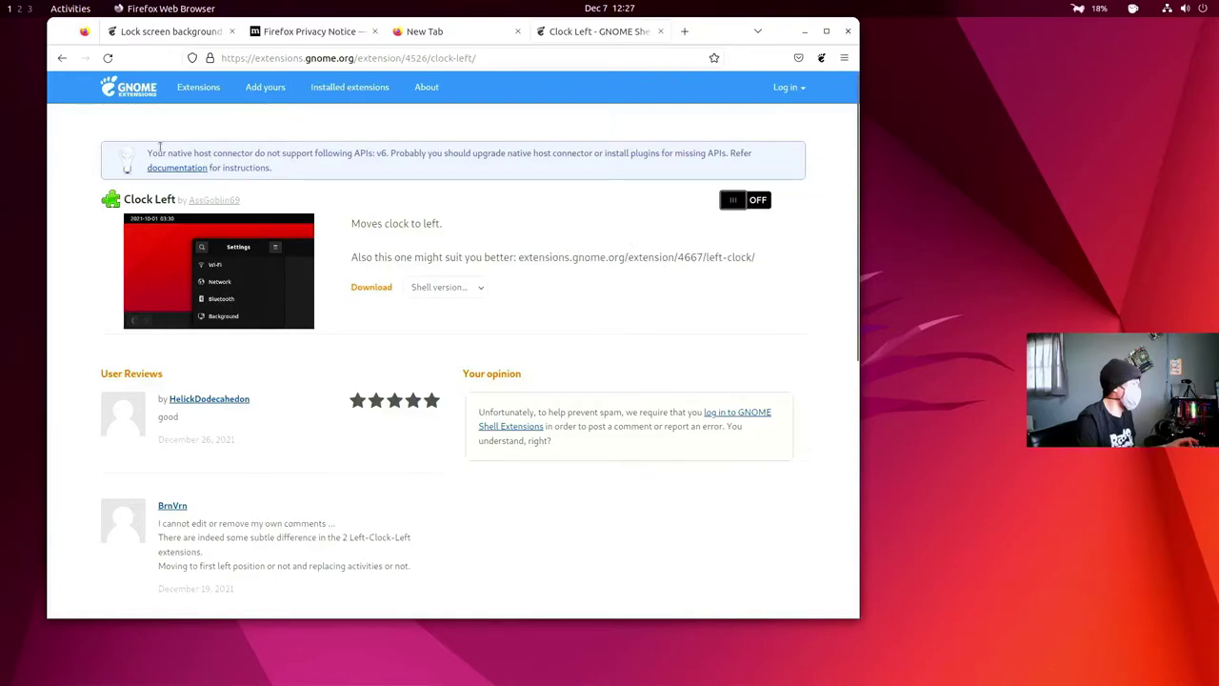
{"action": "left_click", "coordinate": [62, 58]}
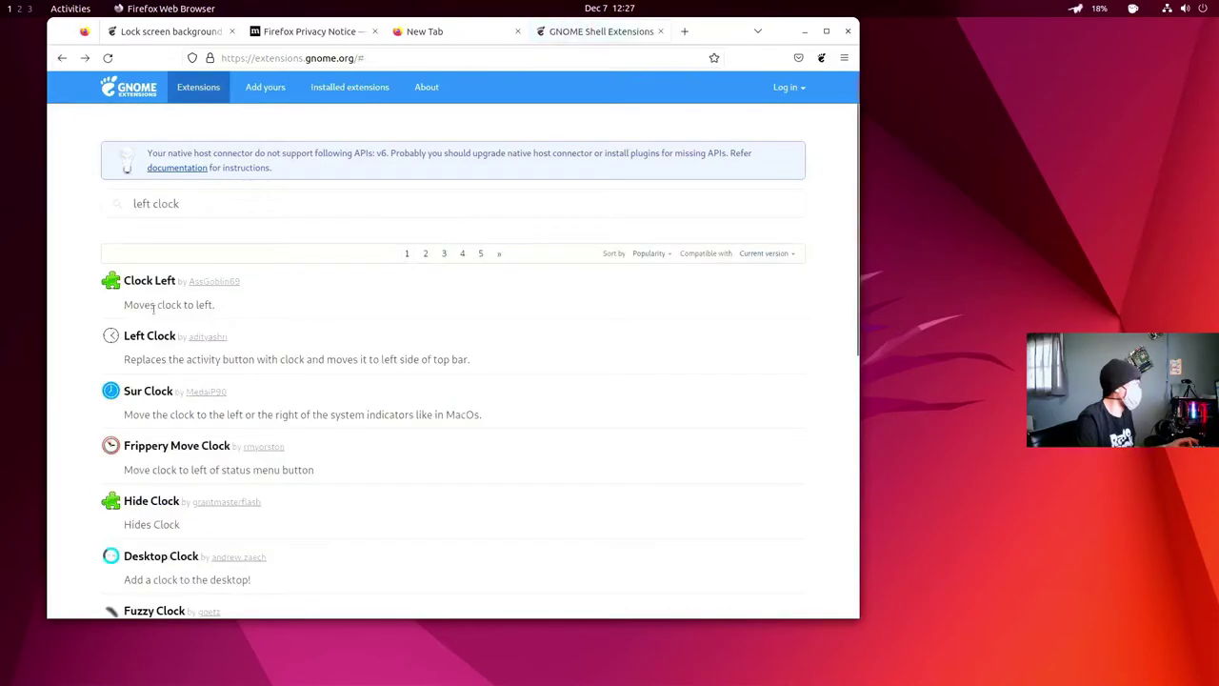
- Switch on and install the Left Clock extension, then return to the search results
{"action": "left_click", "coordinate": [149, 338]}
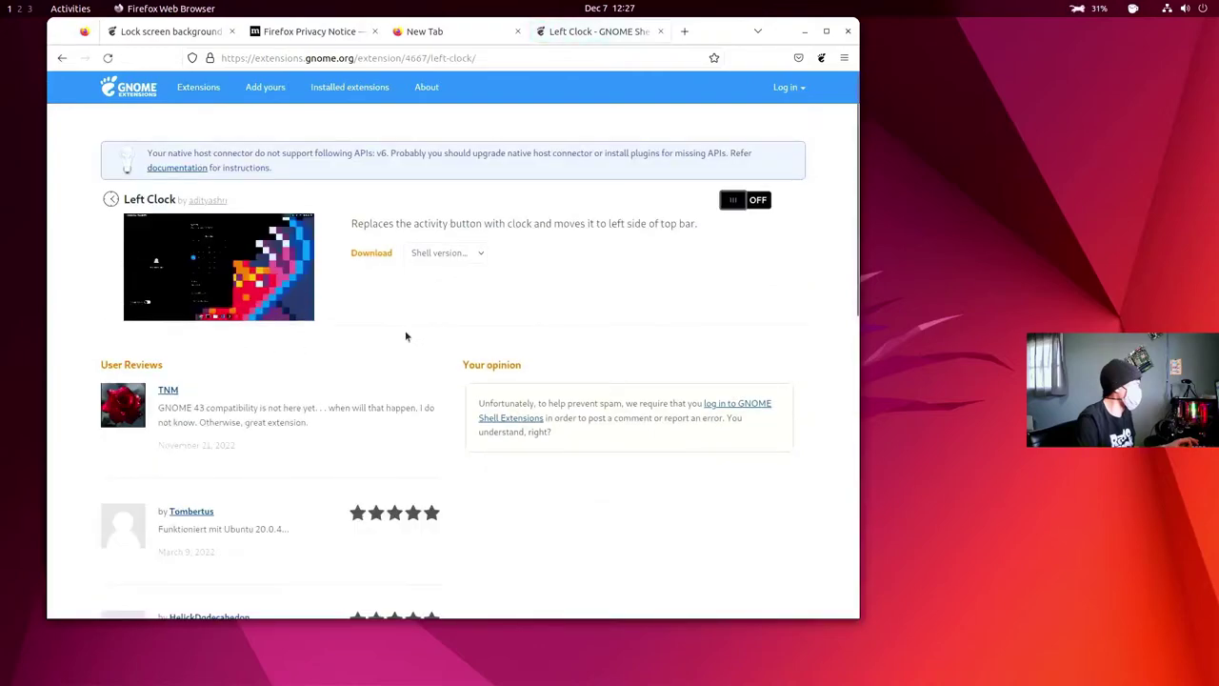
{"action": "left_click", "coordinate": [735, 201]}
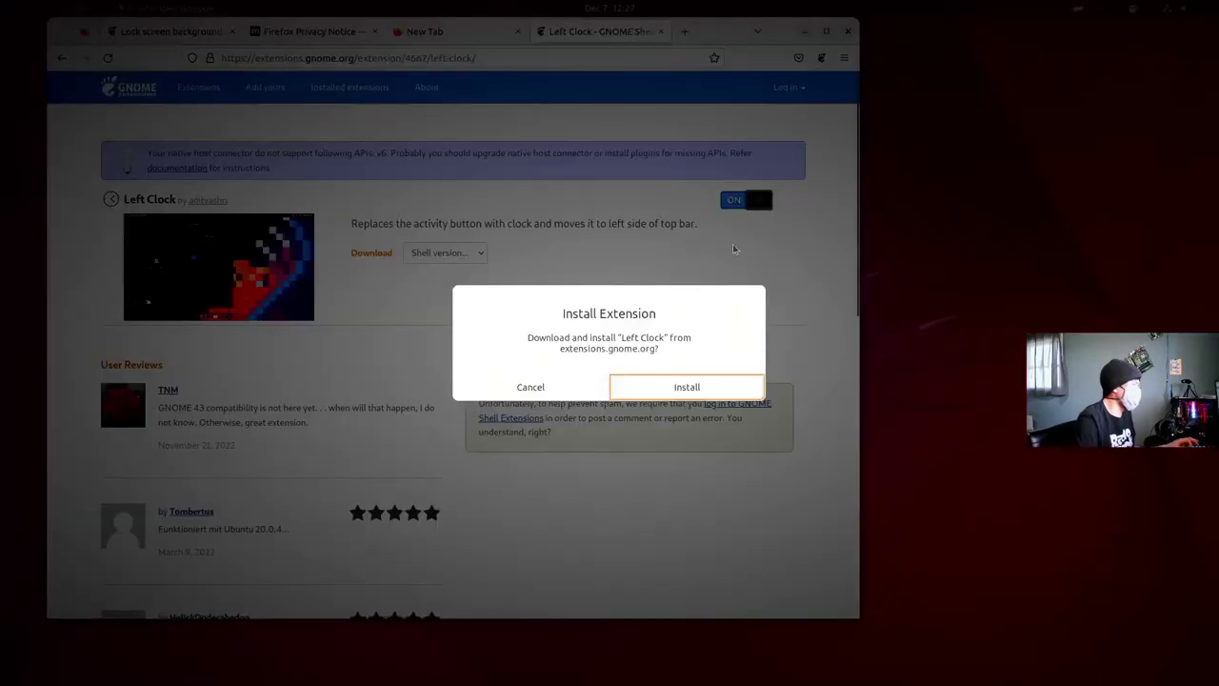
{"action": "left_click", "coordinate": [691, 388]}
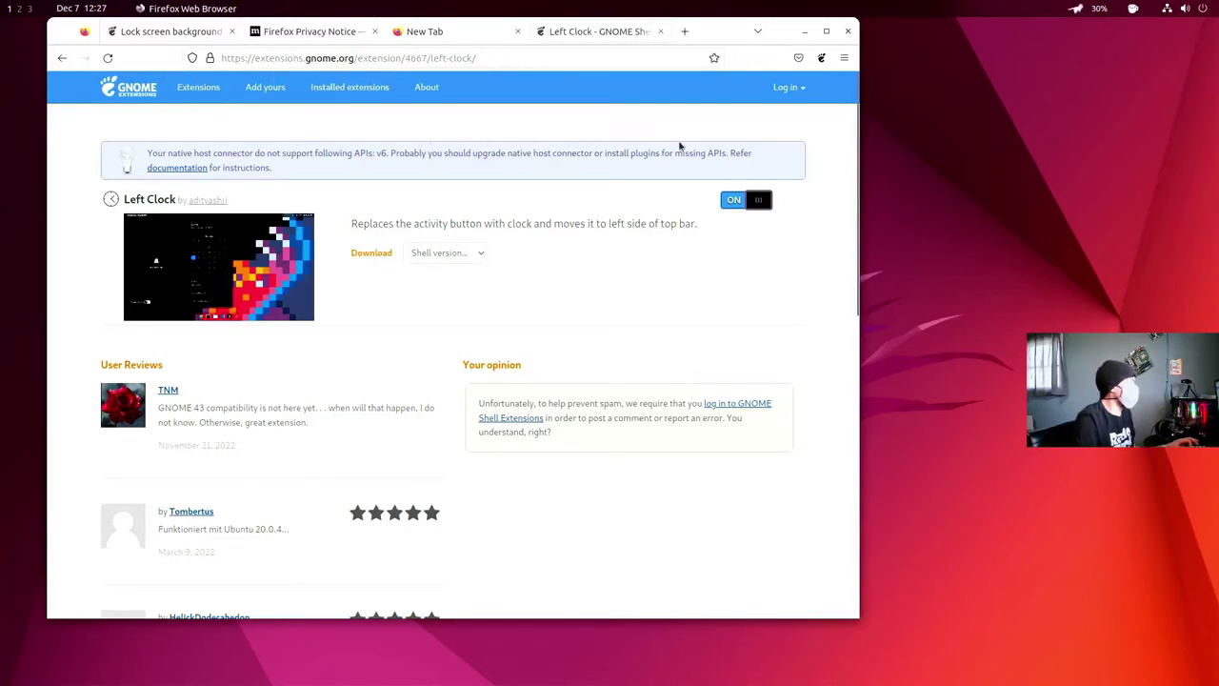
{"action": "left_click", "coordinate": [62, 58]}
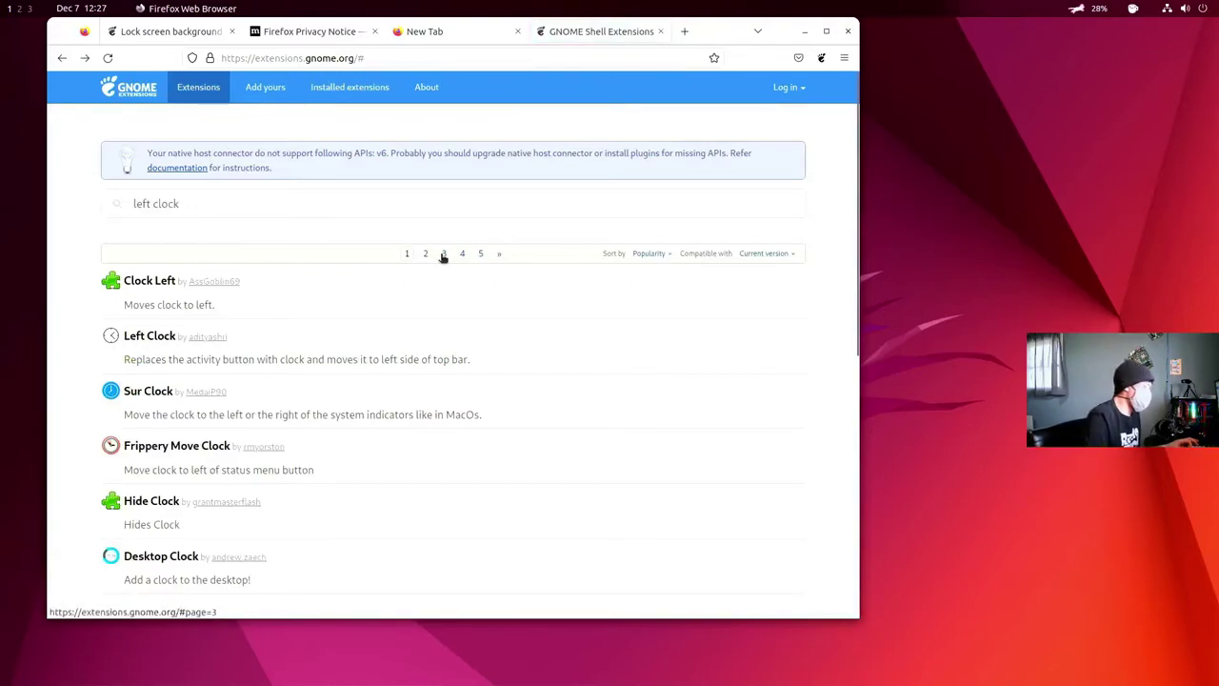
- Search 'trans', then switch on and install Transparent Top Bar (Adjustable transparency)
{"action": "triple_click", "coordinate": [207, 198]}
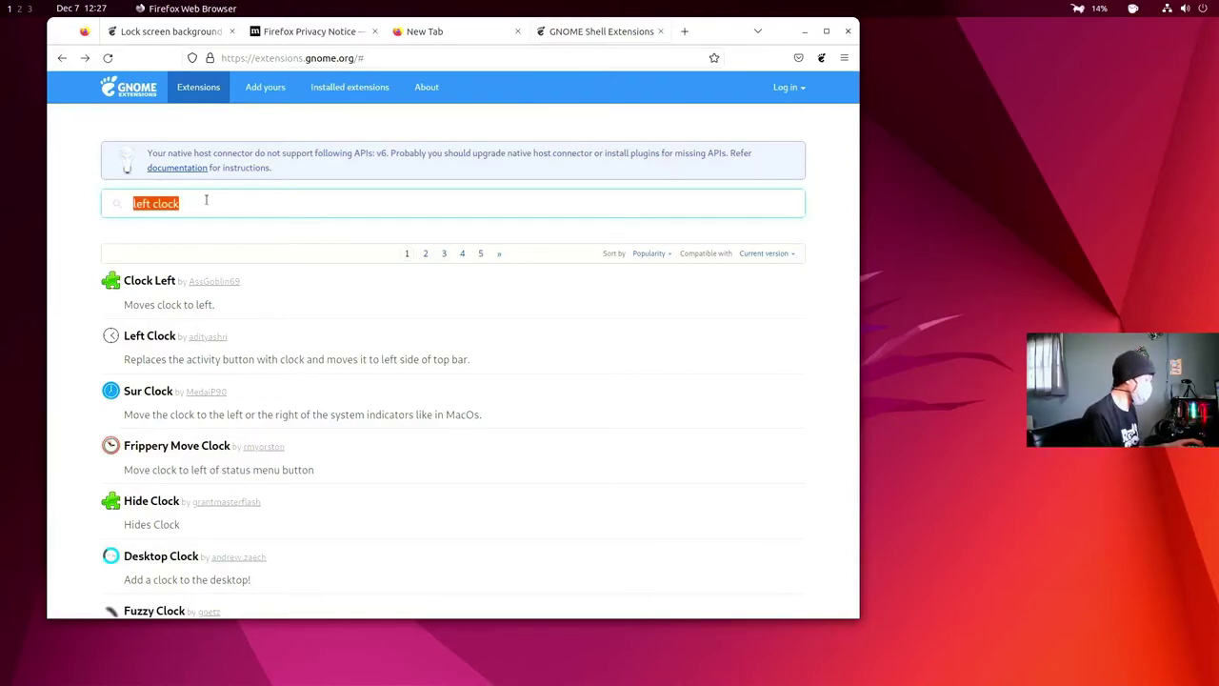
{"action": "type", "text": "tra"}
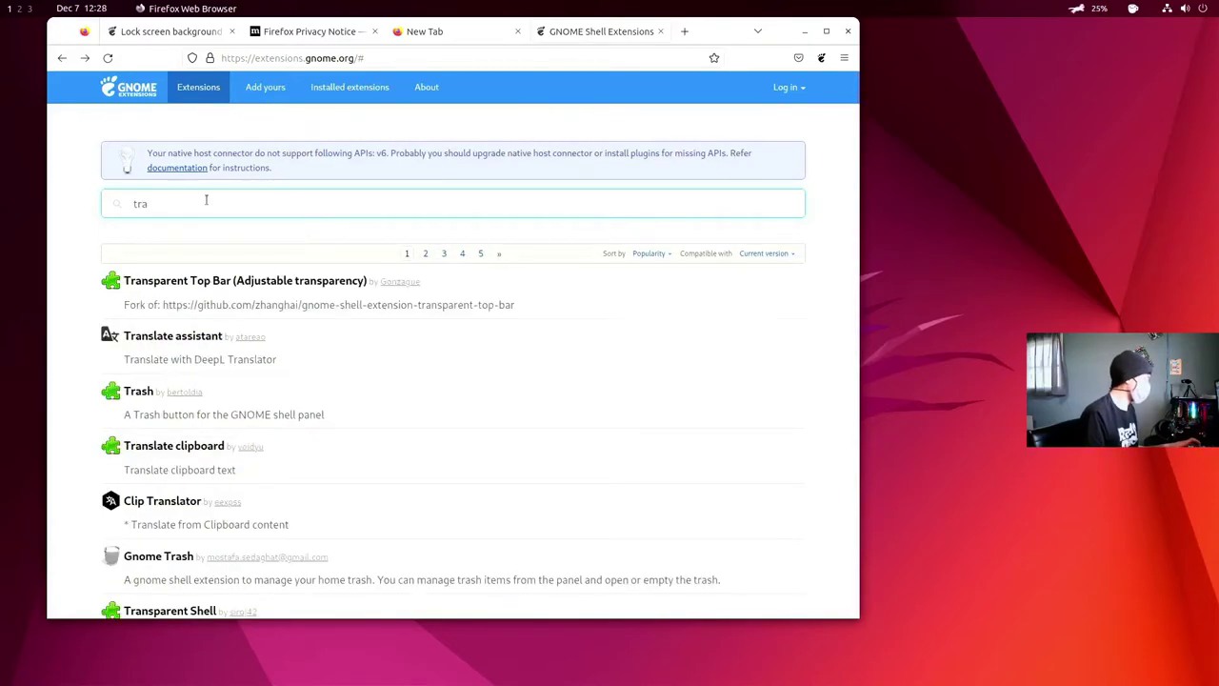
{"action": "type", "text": "ns"}
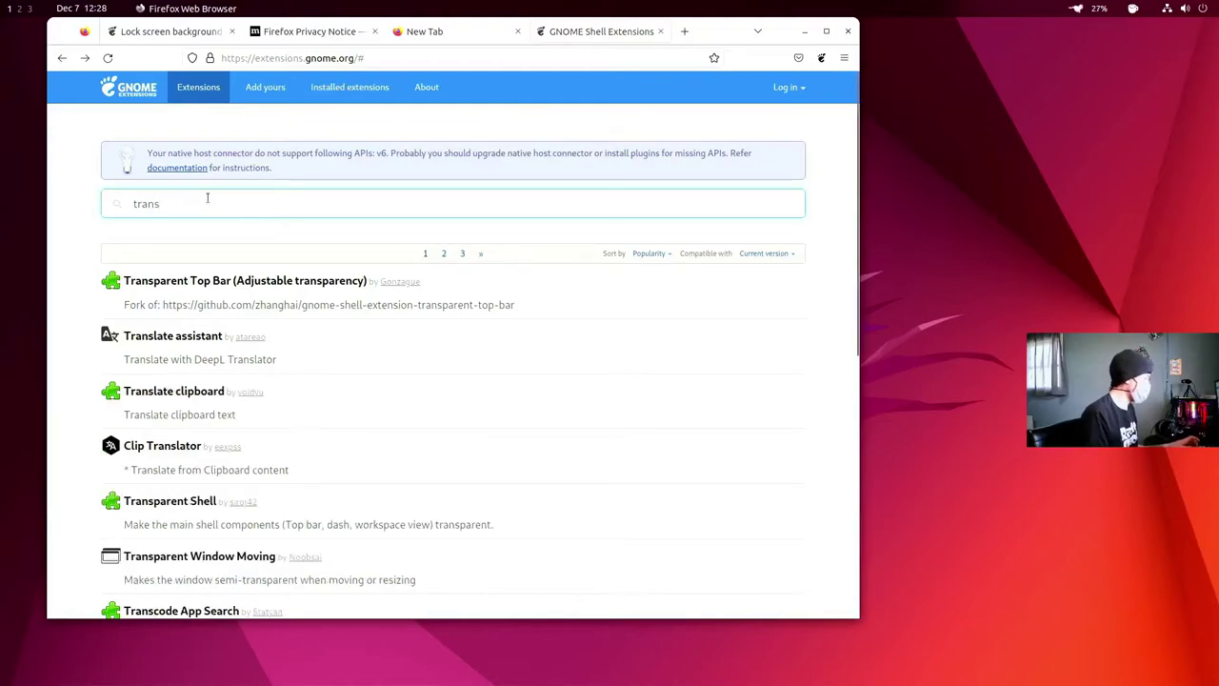
{"action": "left_click", "coordinate": [200, 279]}
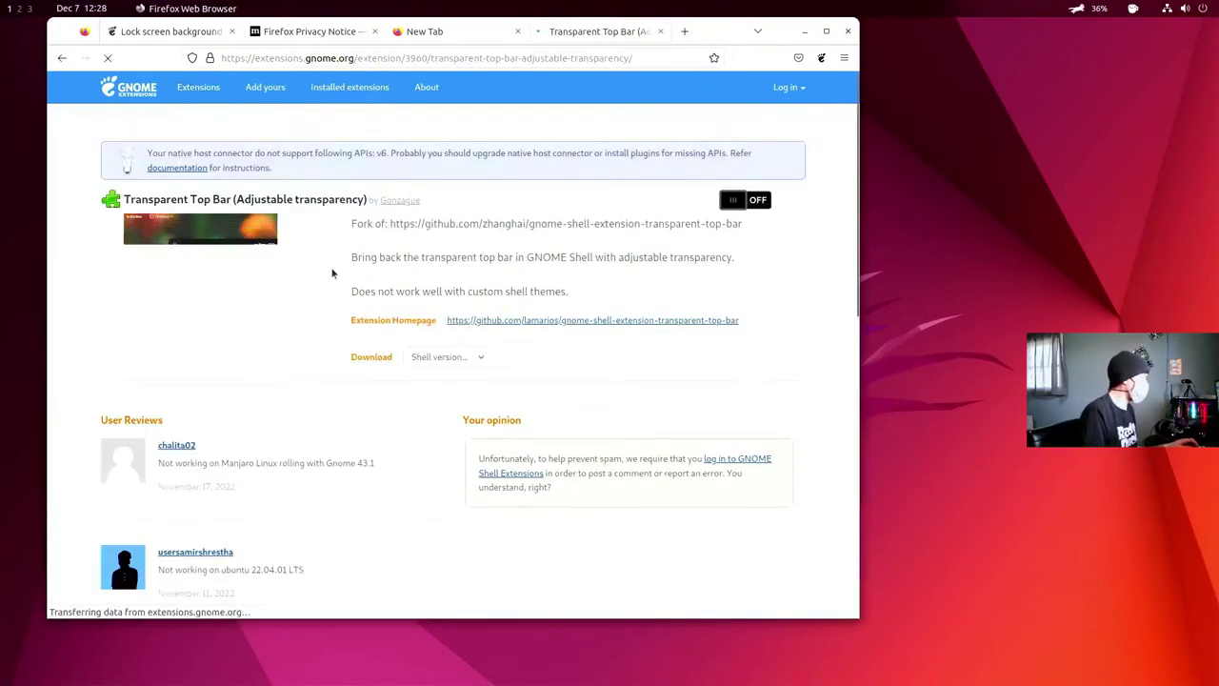
{"action": "left_click", "coordinate": [759, 199]}
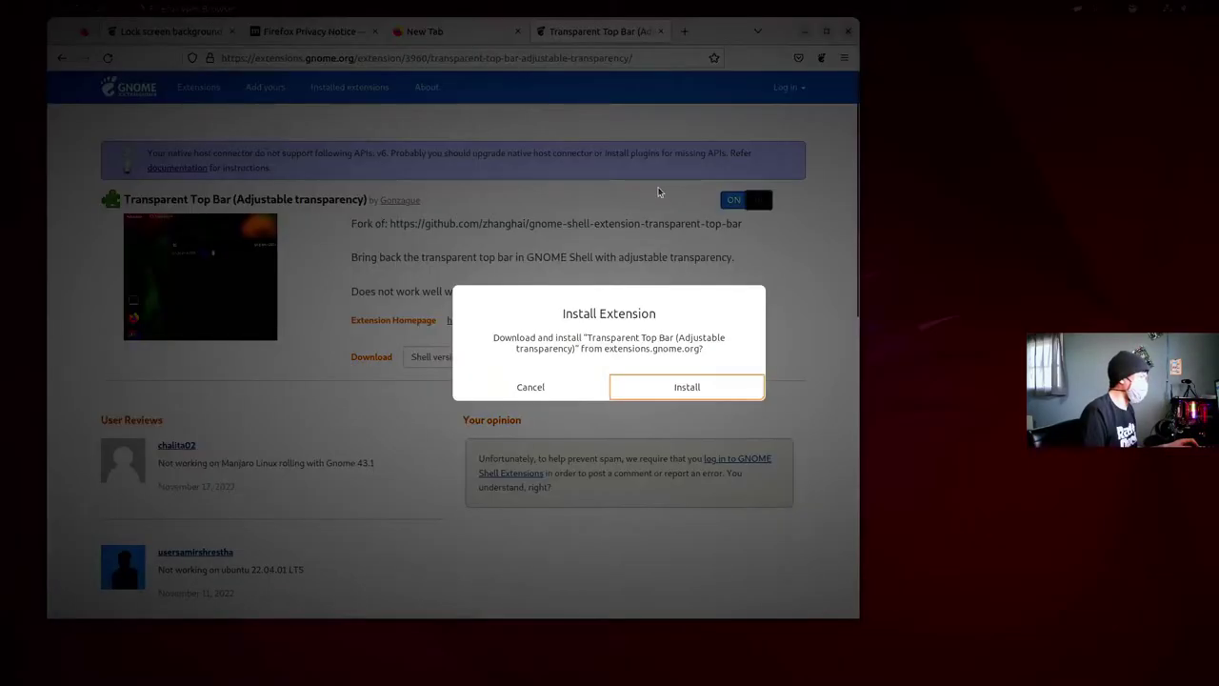
{"action": "left_click", "coordinate": [687, 386]}
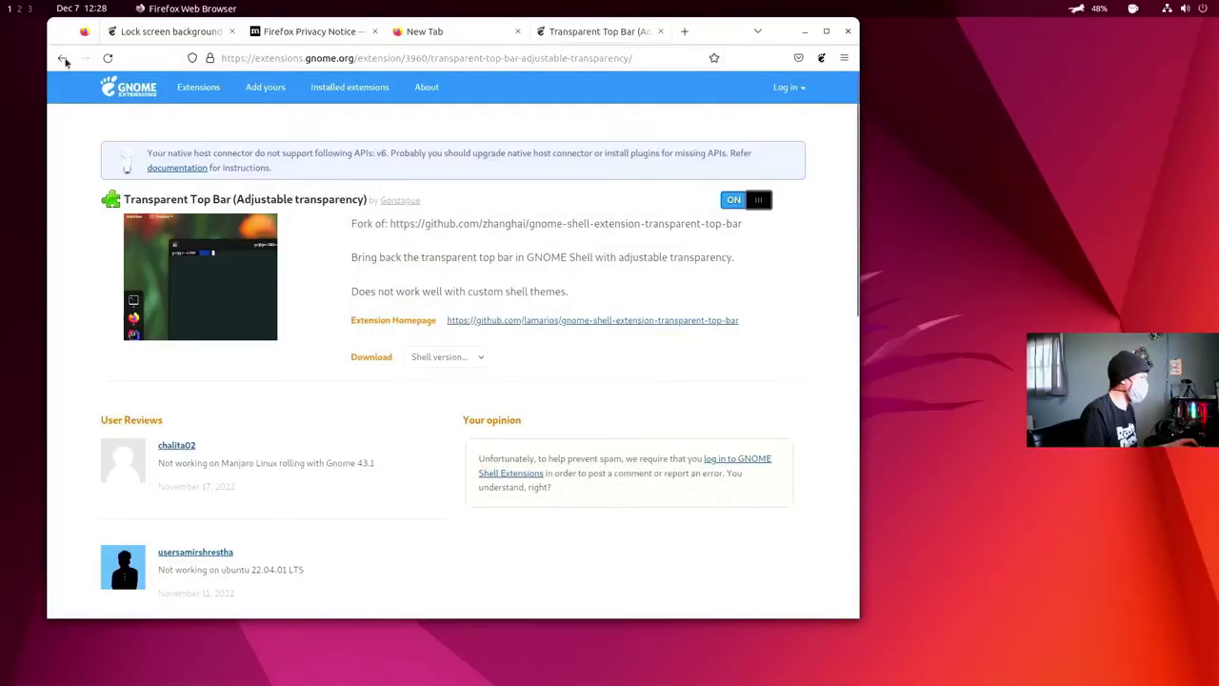
- Search 'transparent', then switch on and install Transparent Window Moving
{"action": "left_click", "coordinate": [62, 58]}
{"action": "left_click", "coordinate": [176, 205]}
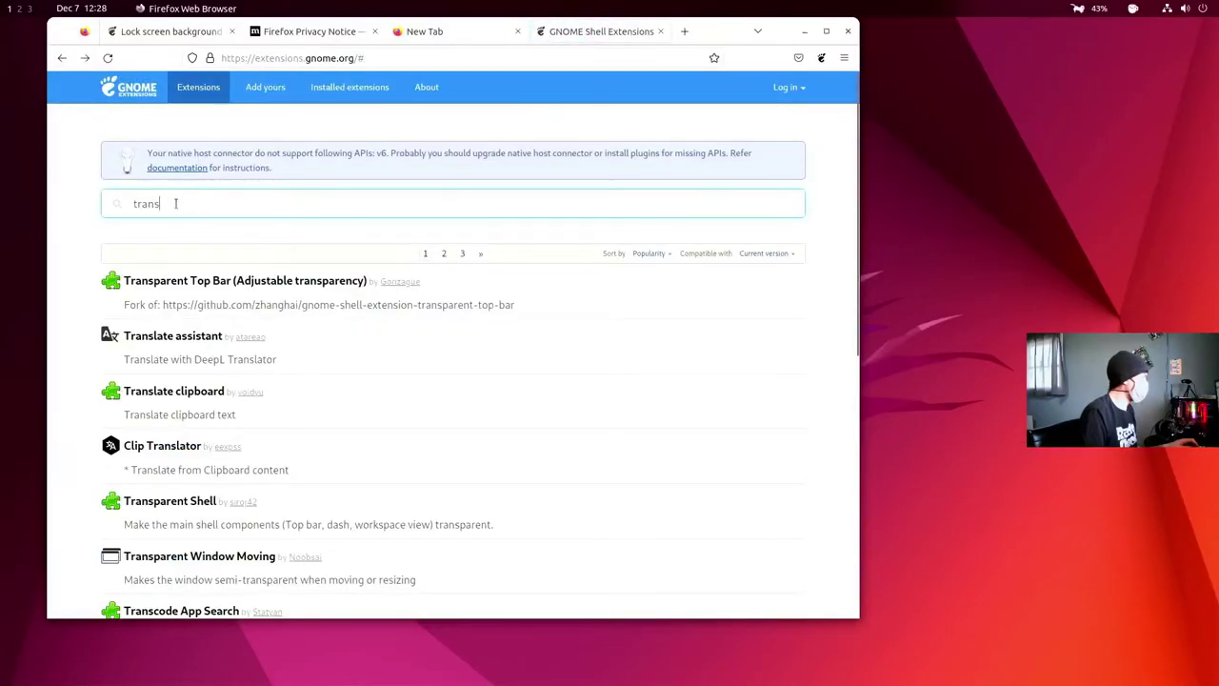
{"action": "type", "text": "parent"}
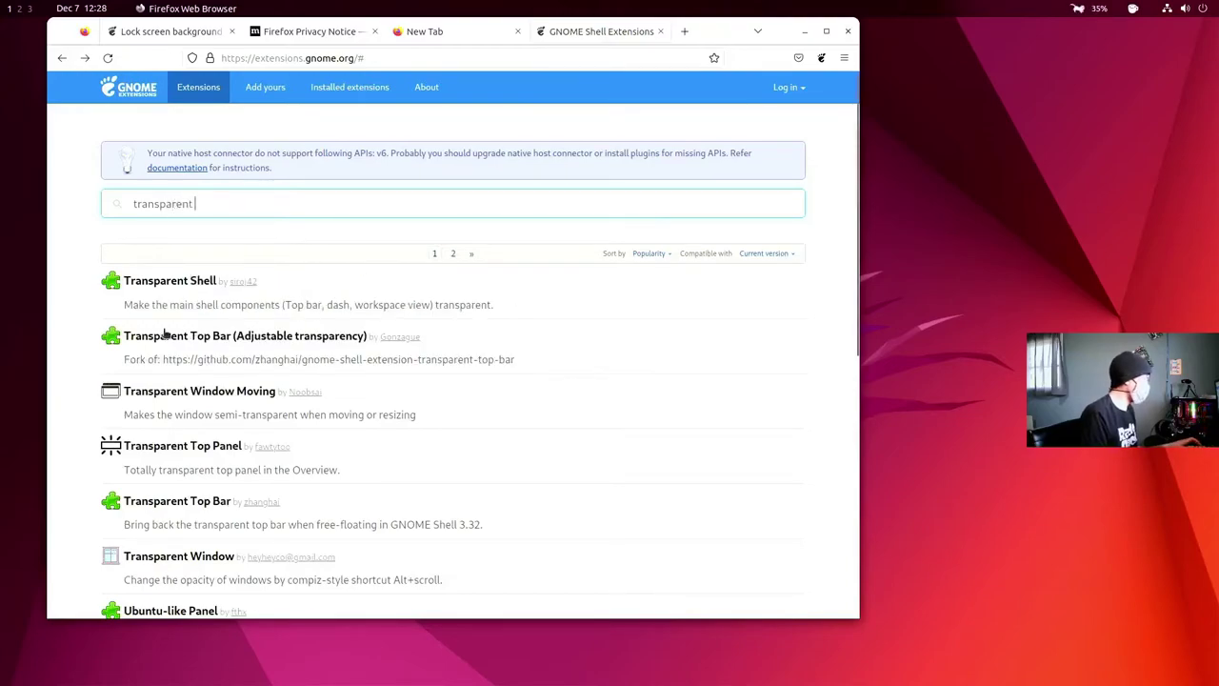
{"action": "left_click", "coordinate": [198, 391]}
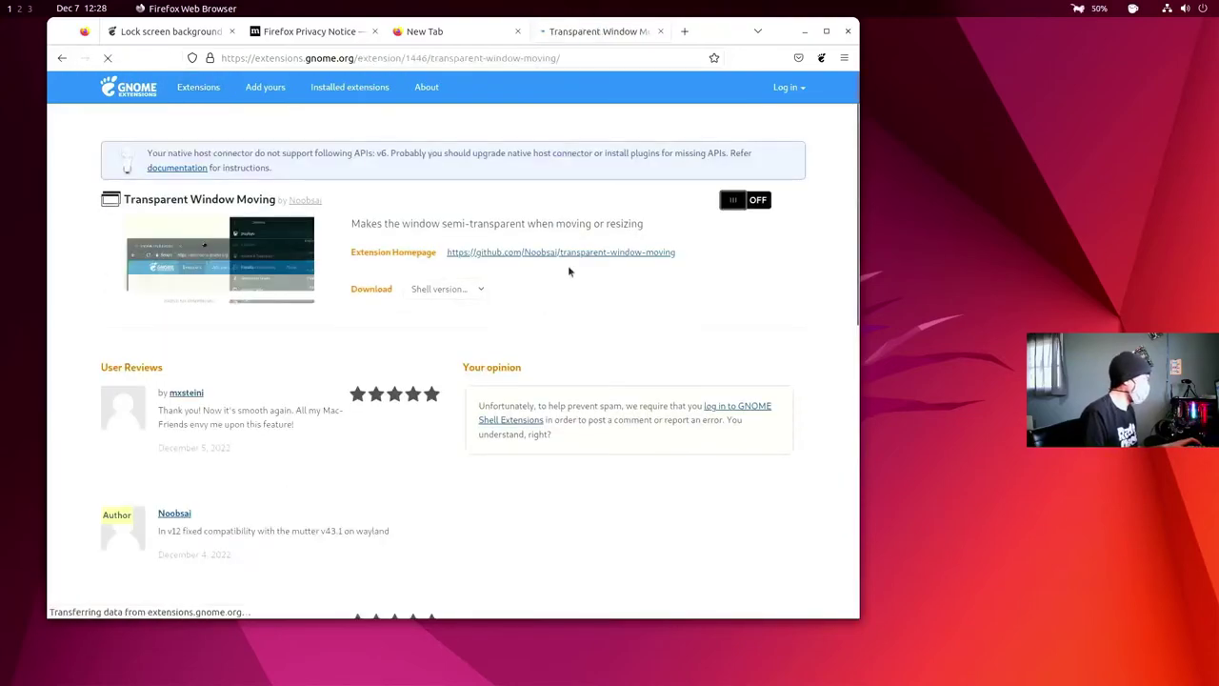
{"action": "left_click", "coordinate": [735, 202]}
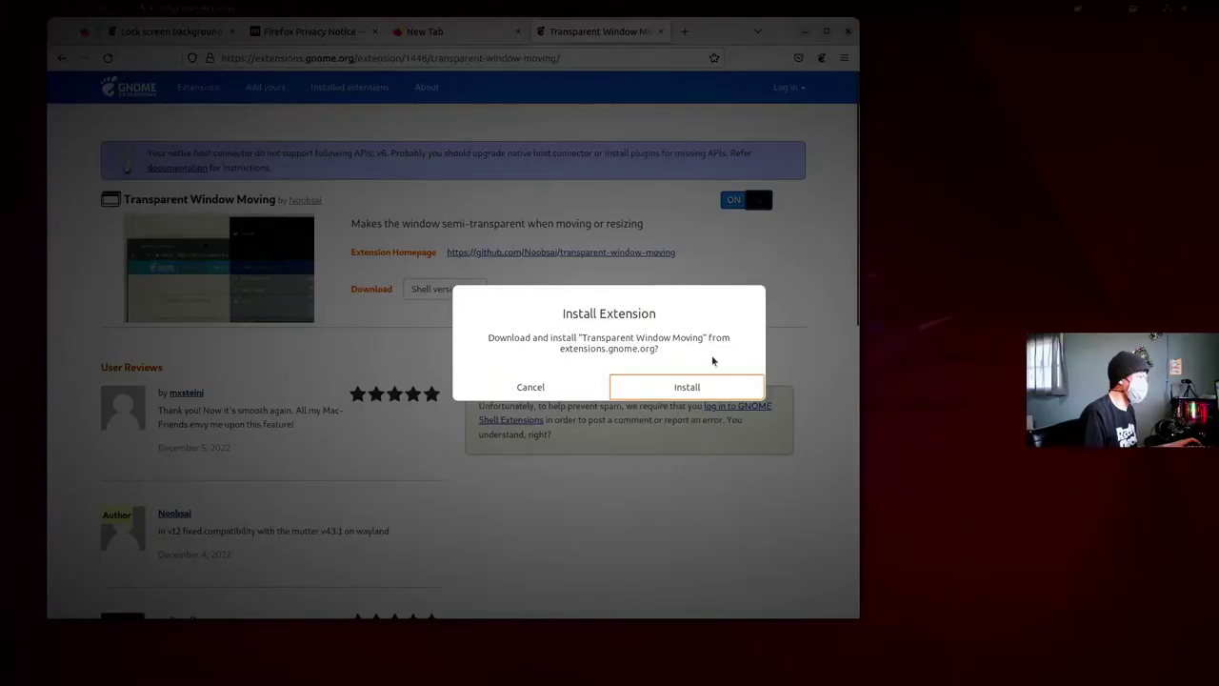
{"action": "left_click", "coordinate": [687, 385]}
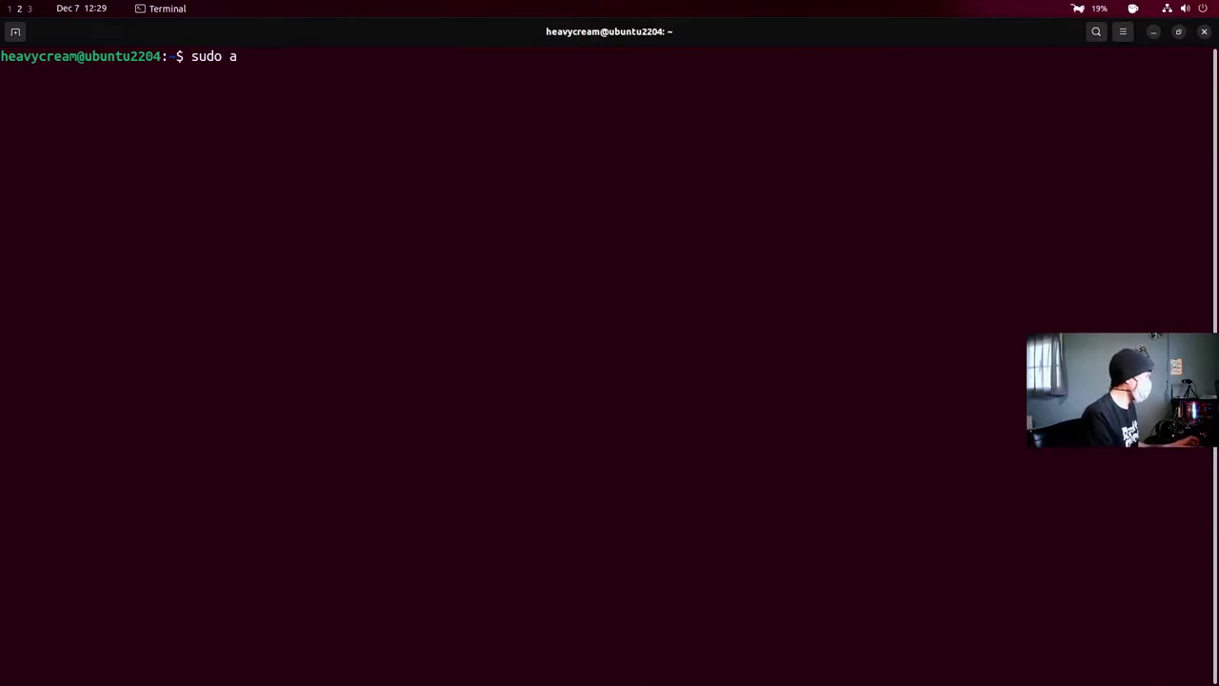
- Run 'sudo apt install geany htop vim ranger zsh' and answer y to confirm
{"action": "type", "text": "pt "}
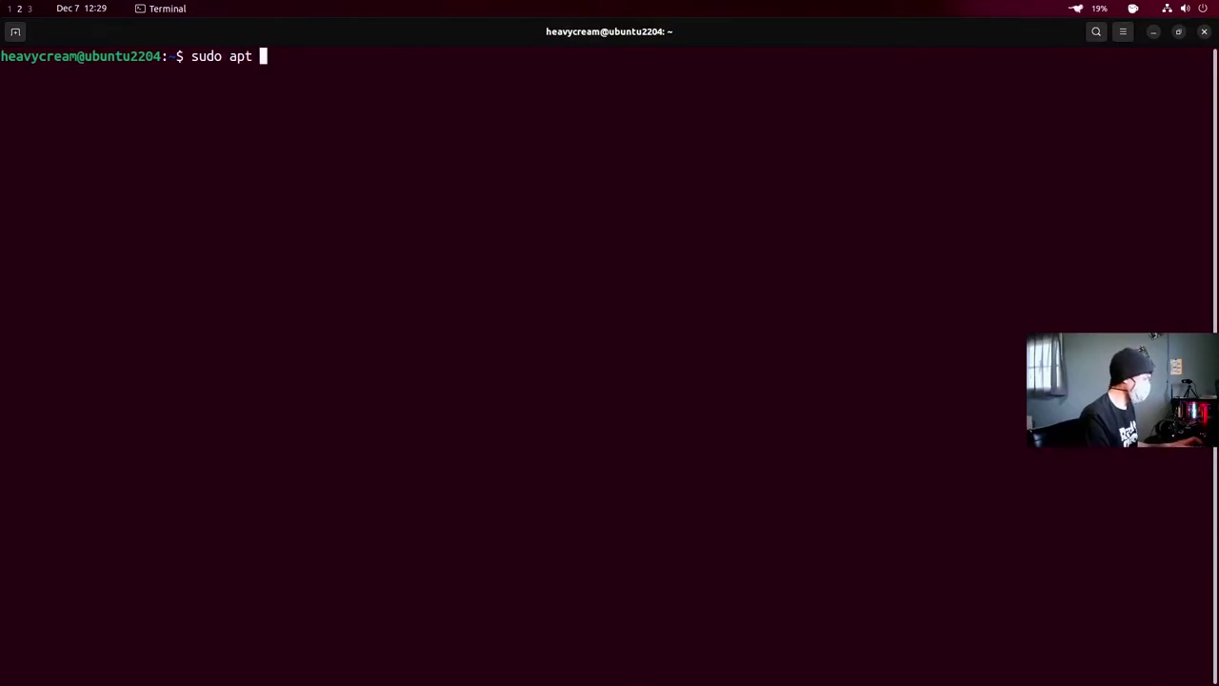
{"action": "type", "text": "install"}
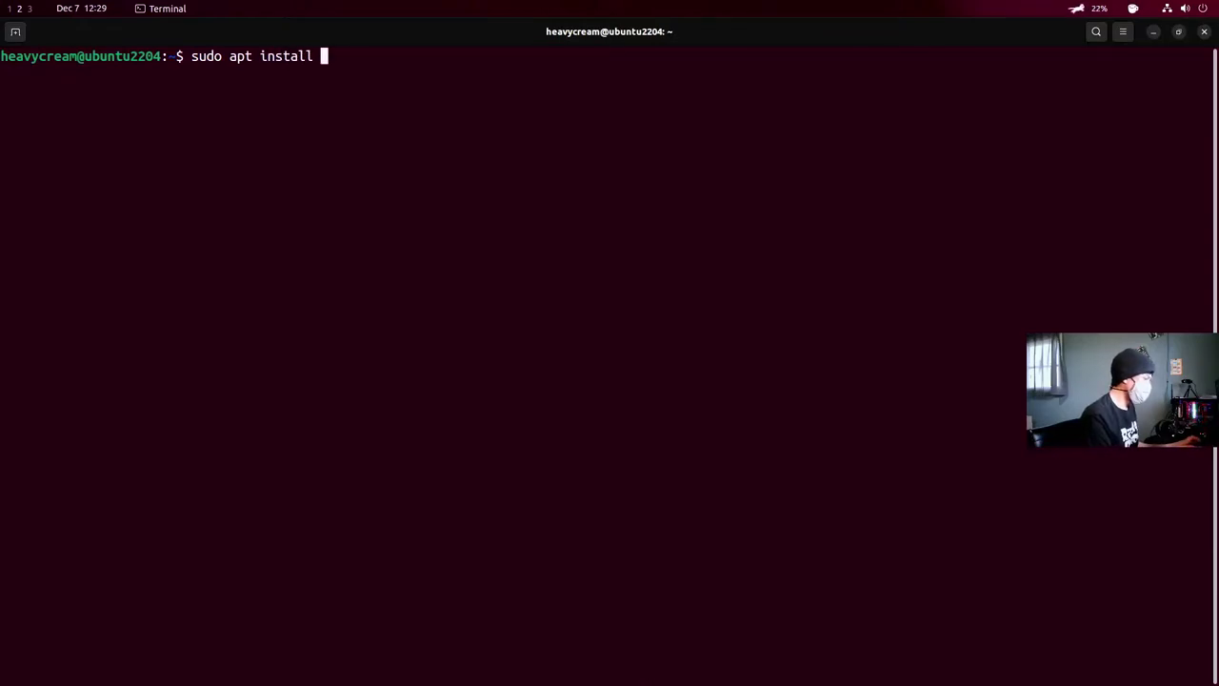
{"action": "type", "text": " gea"}
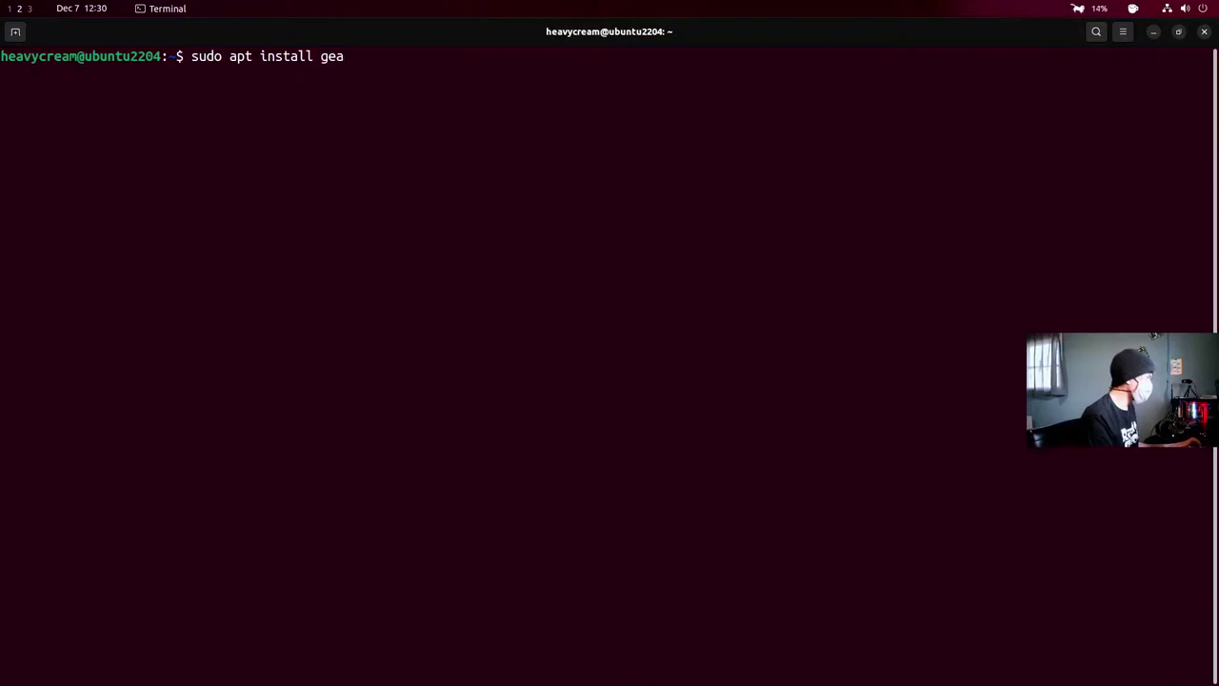
{"action": "type", "text": "ny"}
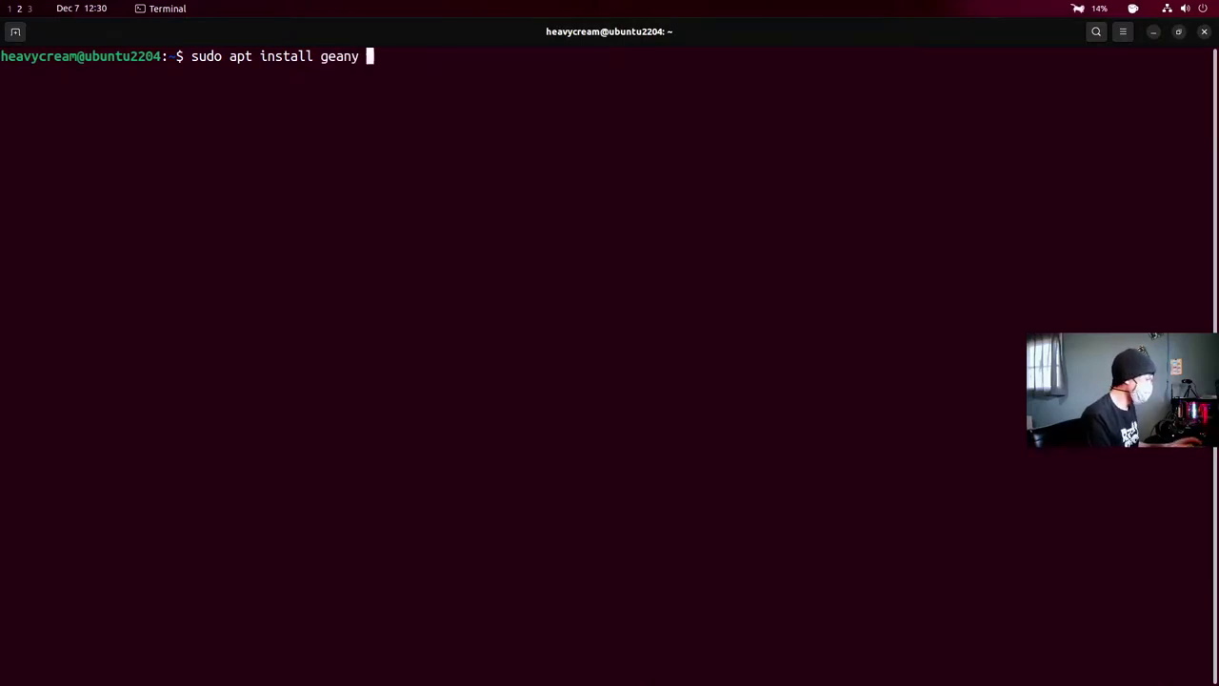
{"action": "type", "text": " htop "}
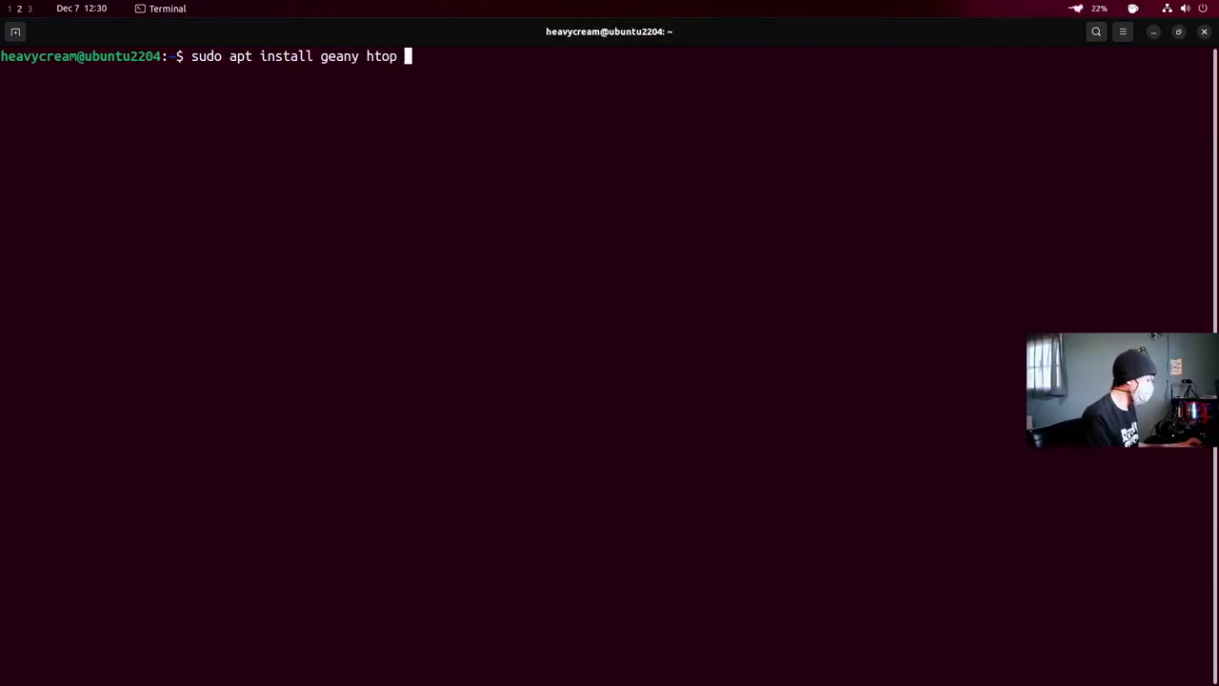
{"action": "type", "text": "v"}
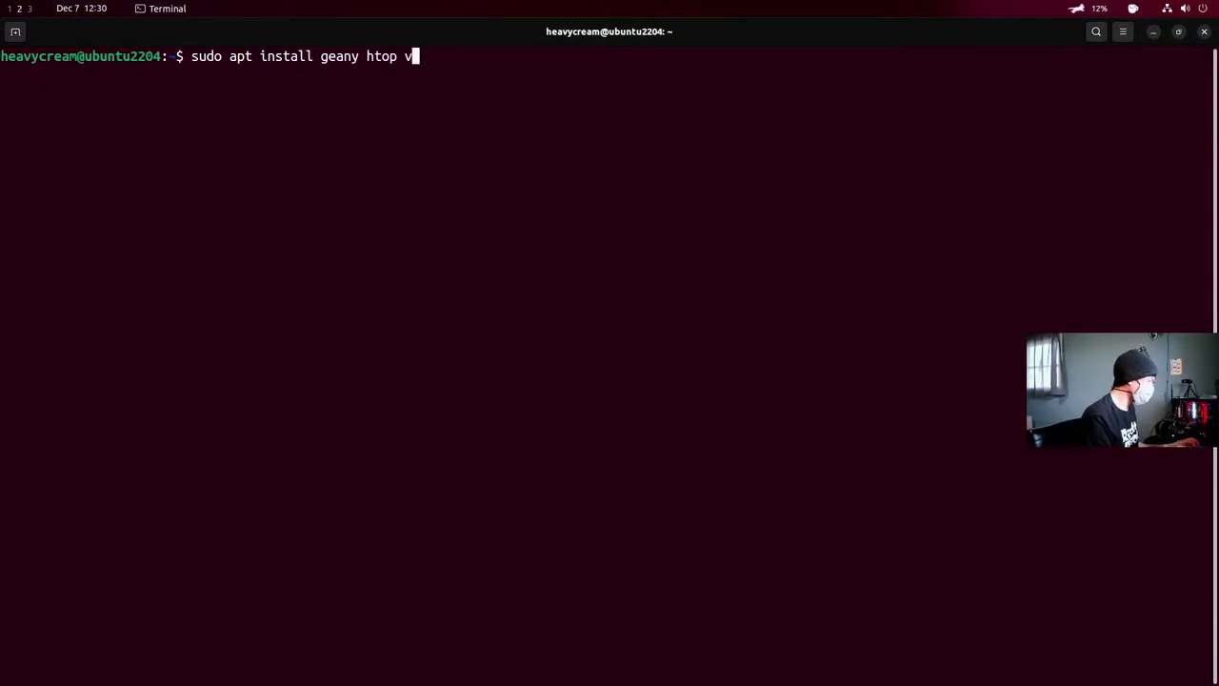
{"action": "type", "text": "im ra"}
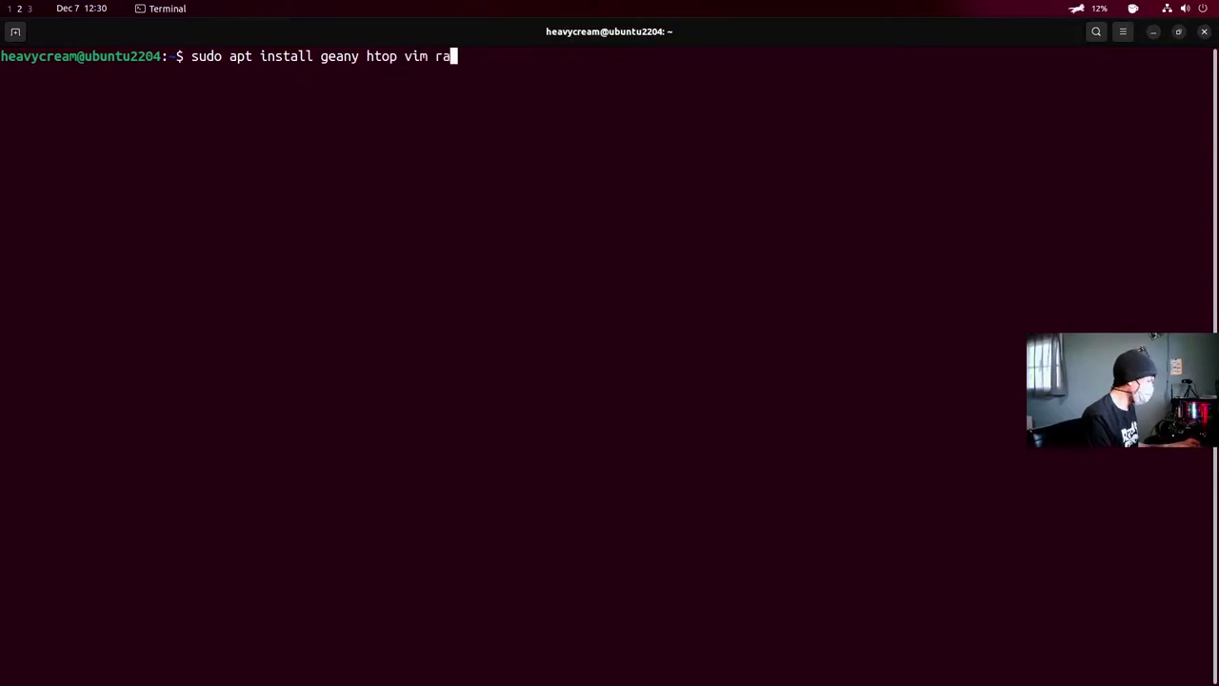
{"action": "type", "text": "nger"}
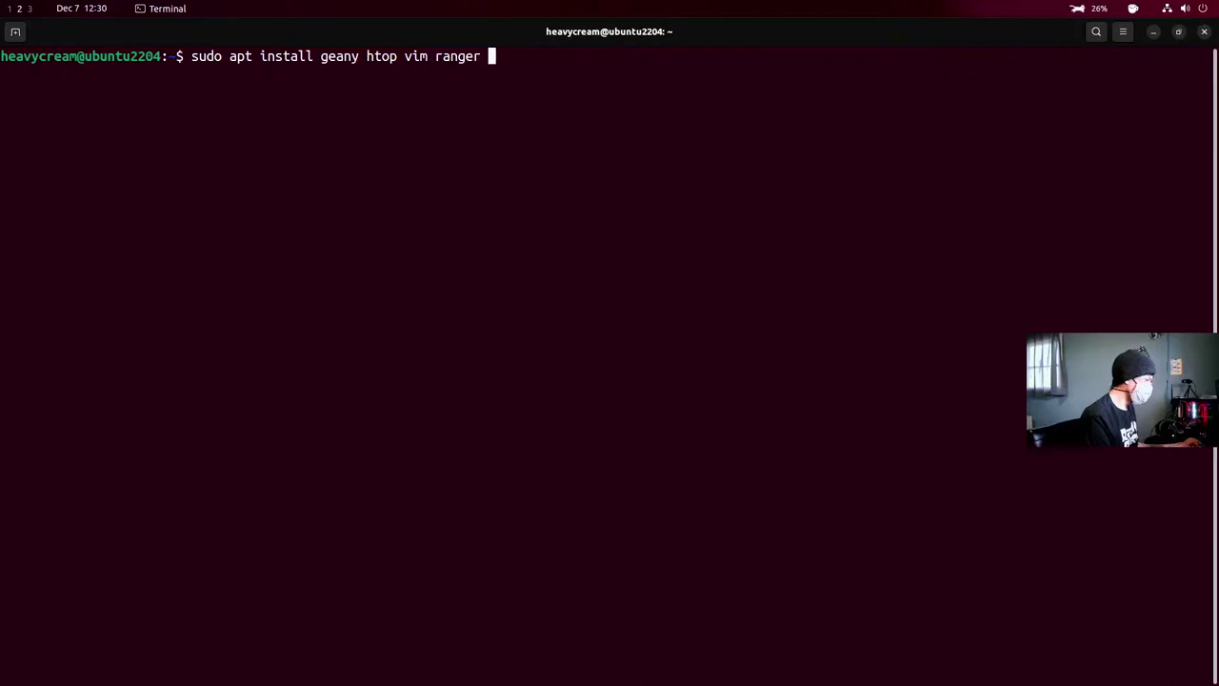
{"action": "type", "text": " zsh"}
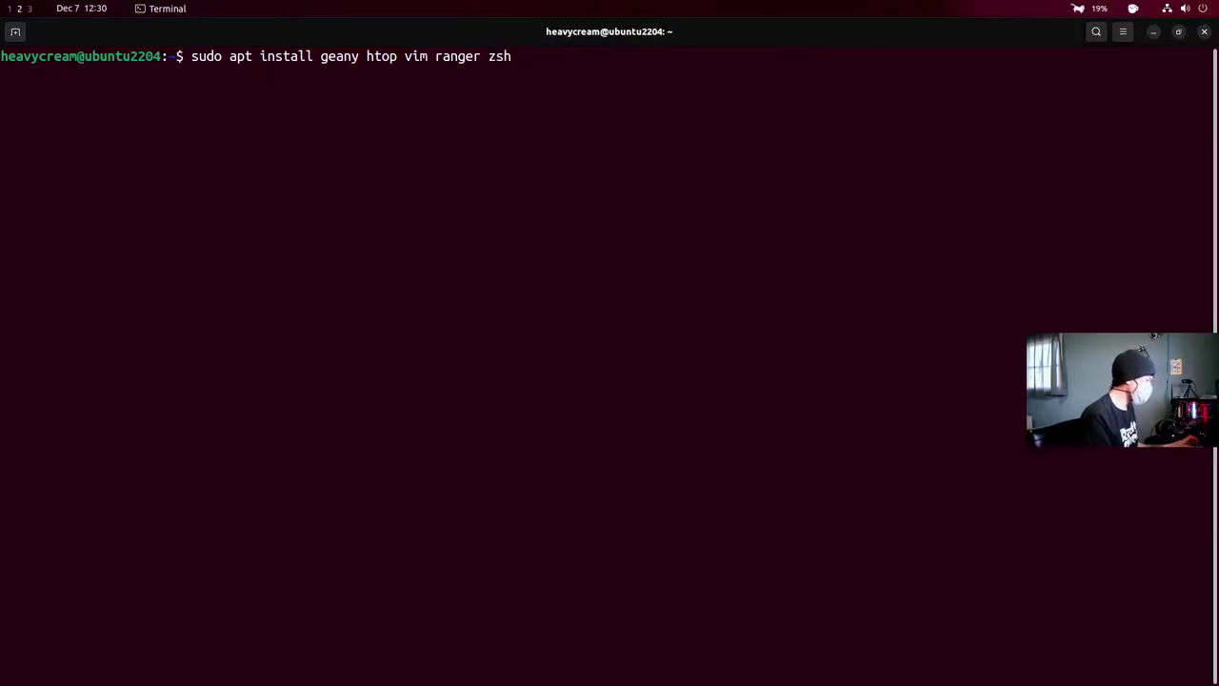
{"action": "key", "text": "Return"}
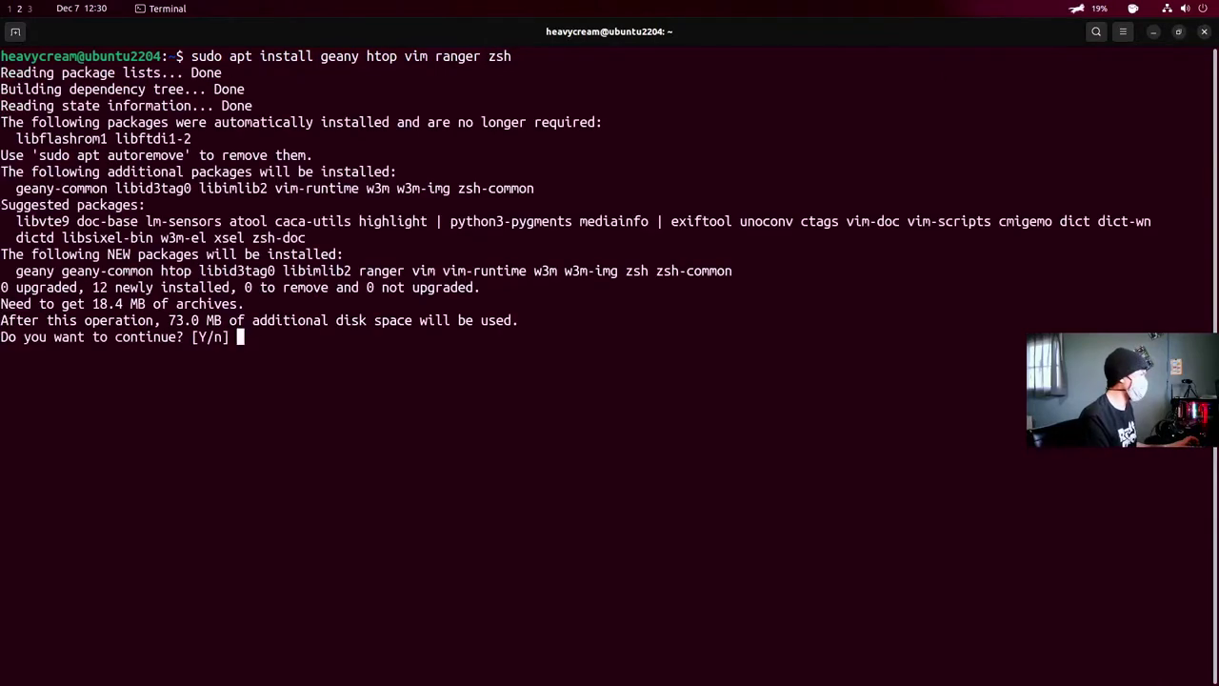
{"action": "type", "text": "y"}
{"action": "key", "text": "Return"}
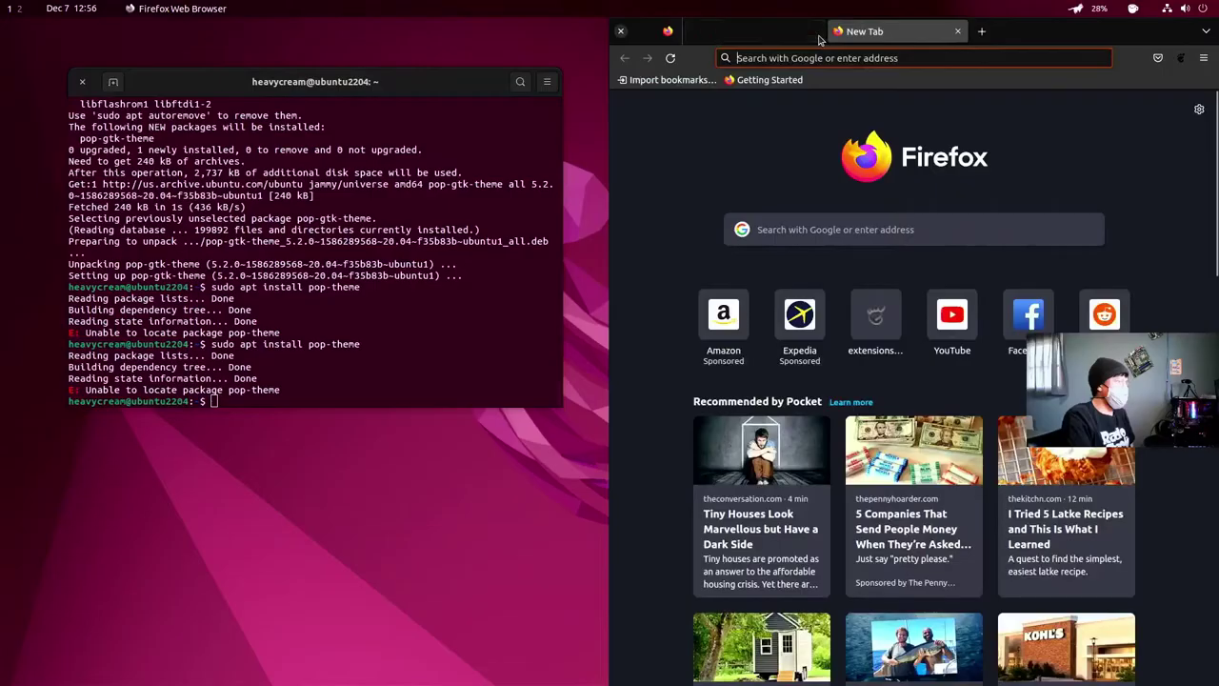
- Search the web for 'dracula icon set'
{"action": "left_click", "coordinate": [790, 57]}
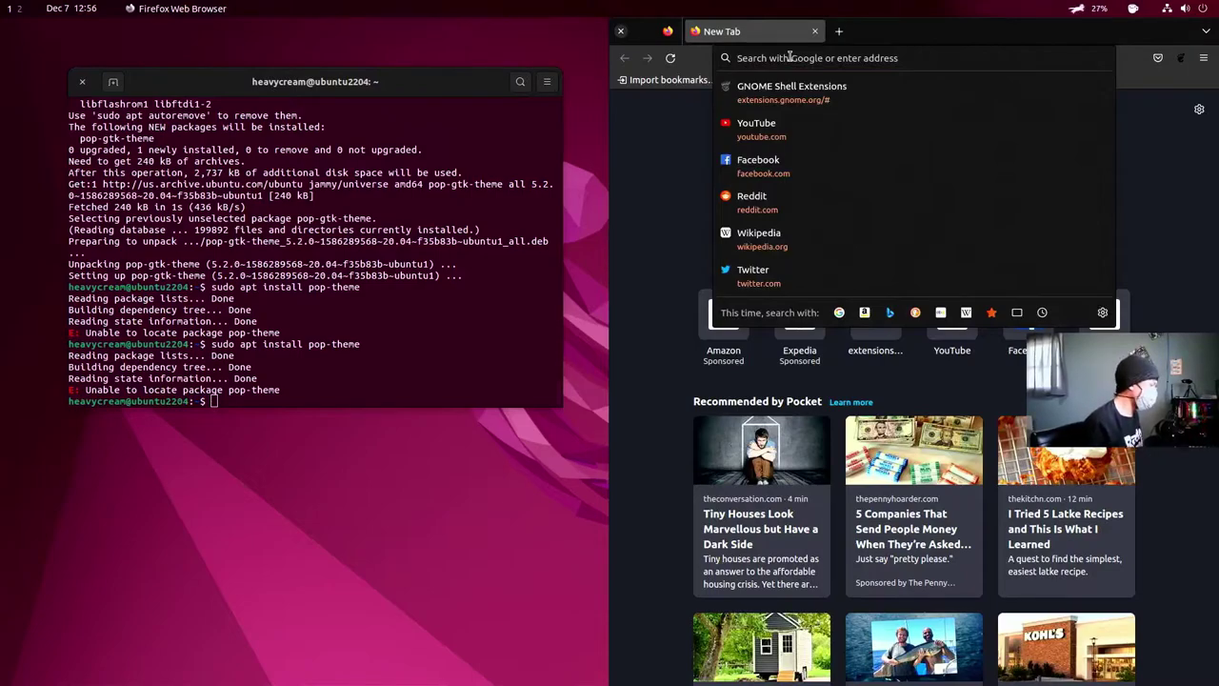
{"action": "type", "text": "dre"}
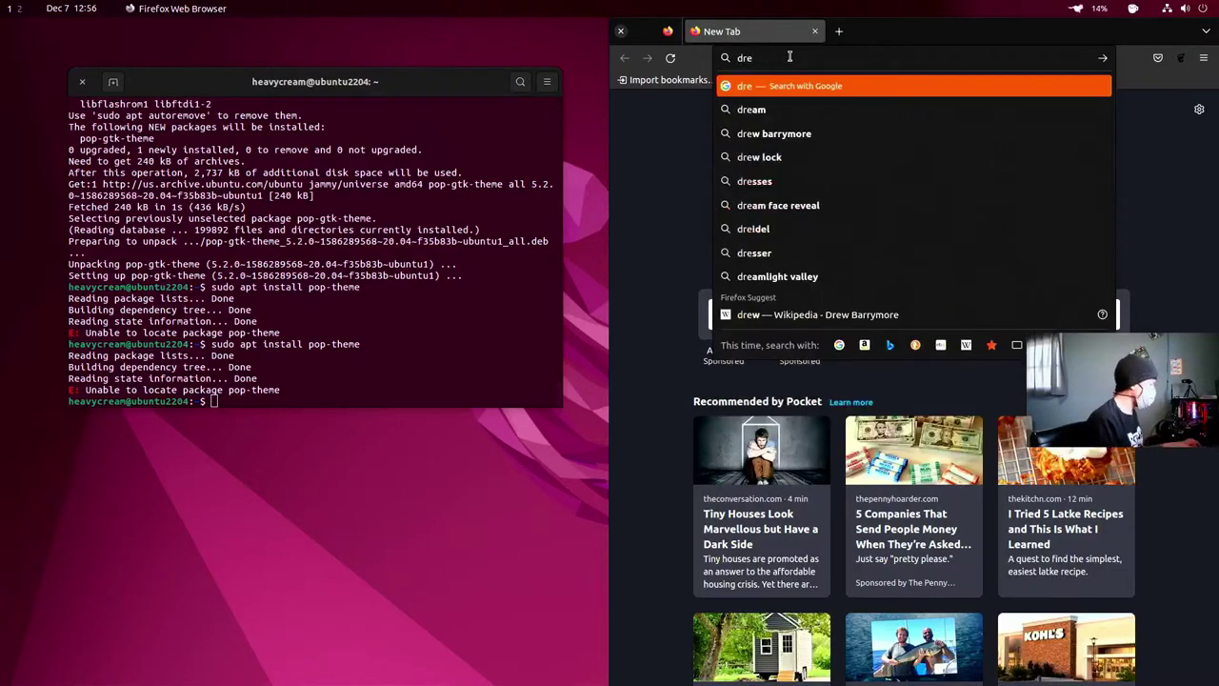
{"action": "key", "text": "BackSpace"}
{"action": "type", "text": "a"}
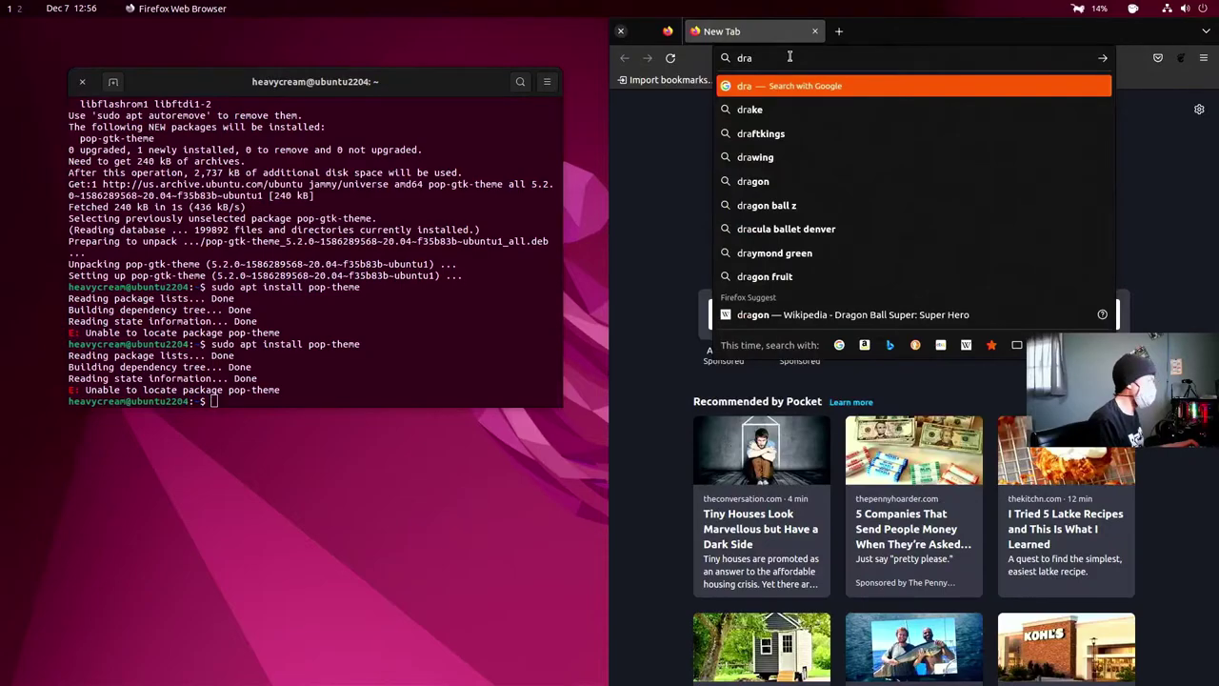
{"action": "type", "text": "cula"}
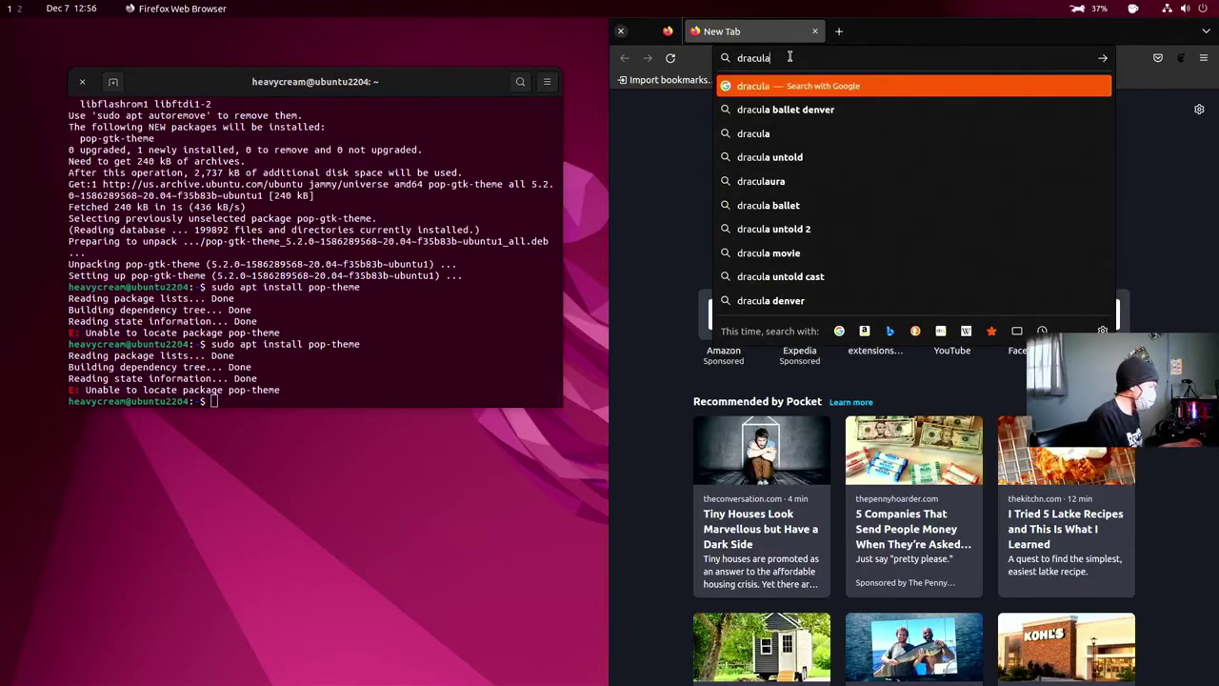
{"action": "type", "text": " icon set"}
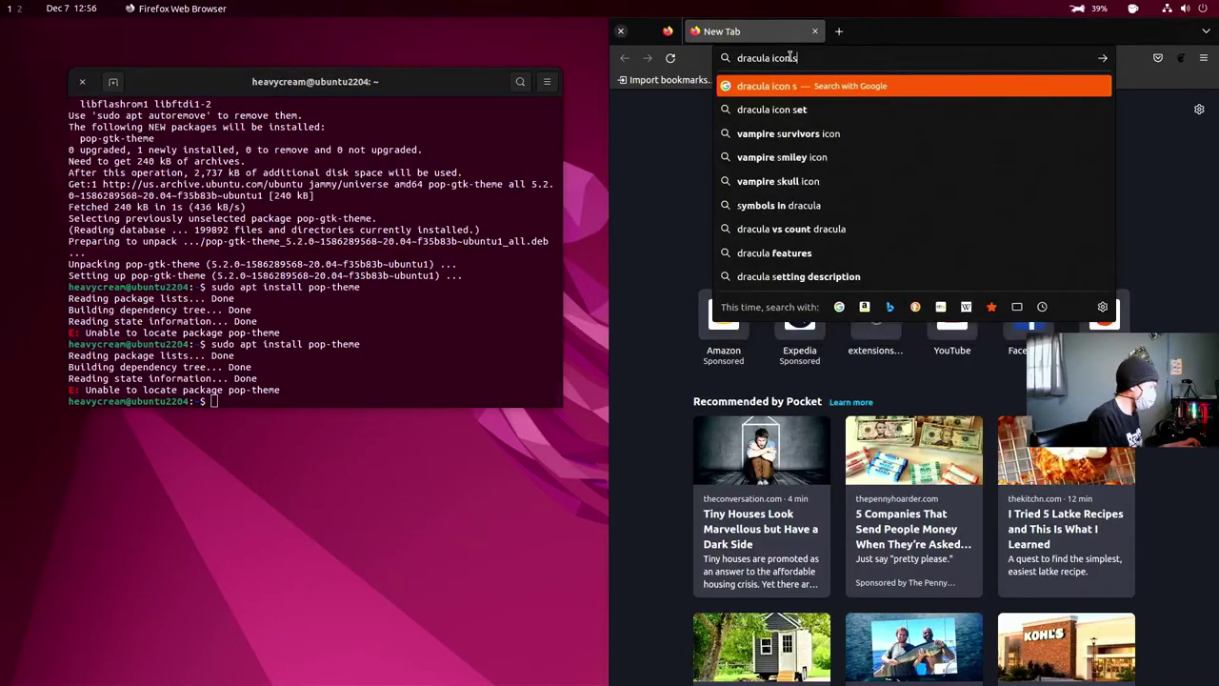
{"action": "key", "text": "Return"}
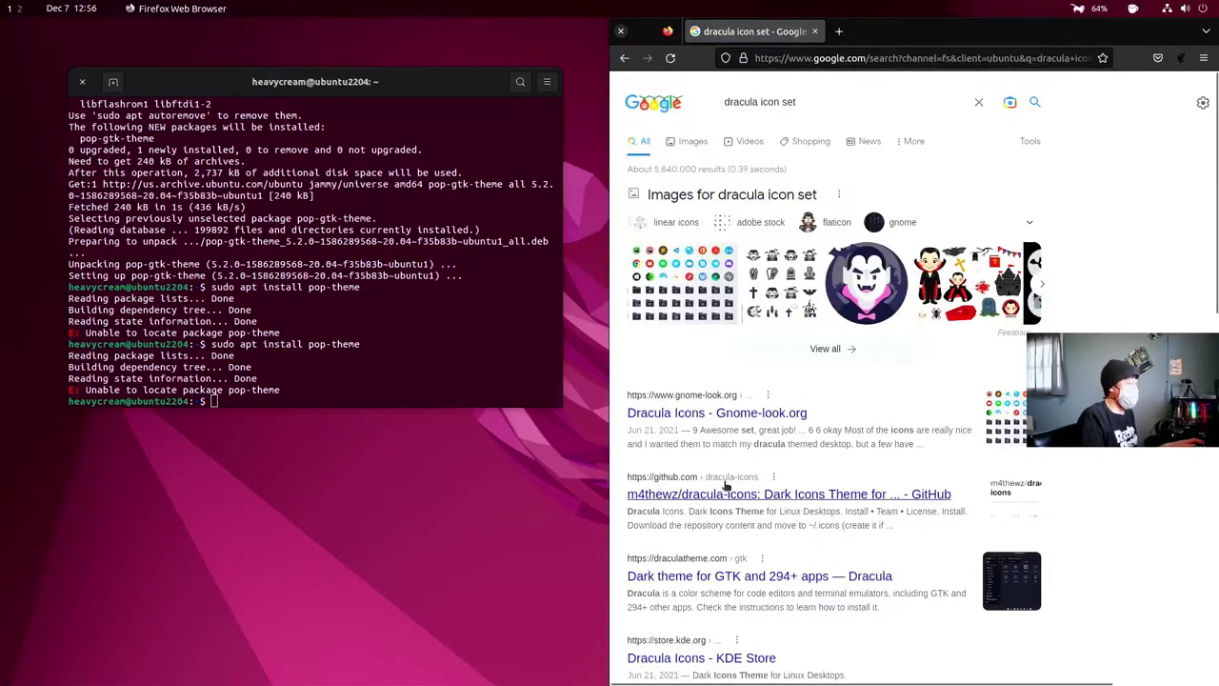
- Open the draculatheme.com GTK page and download the gtk-master.zip archive
{"action": "scroll", "coordinate": [753, 502], "scroll_direction": "down", "scroll_amount": 2}
{"action": "left_click", "coordinate": [704, 433]}
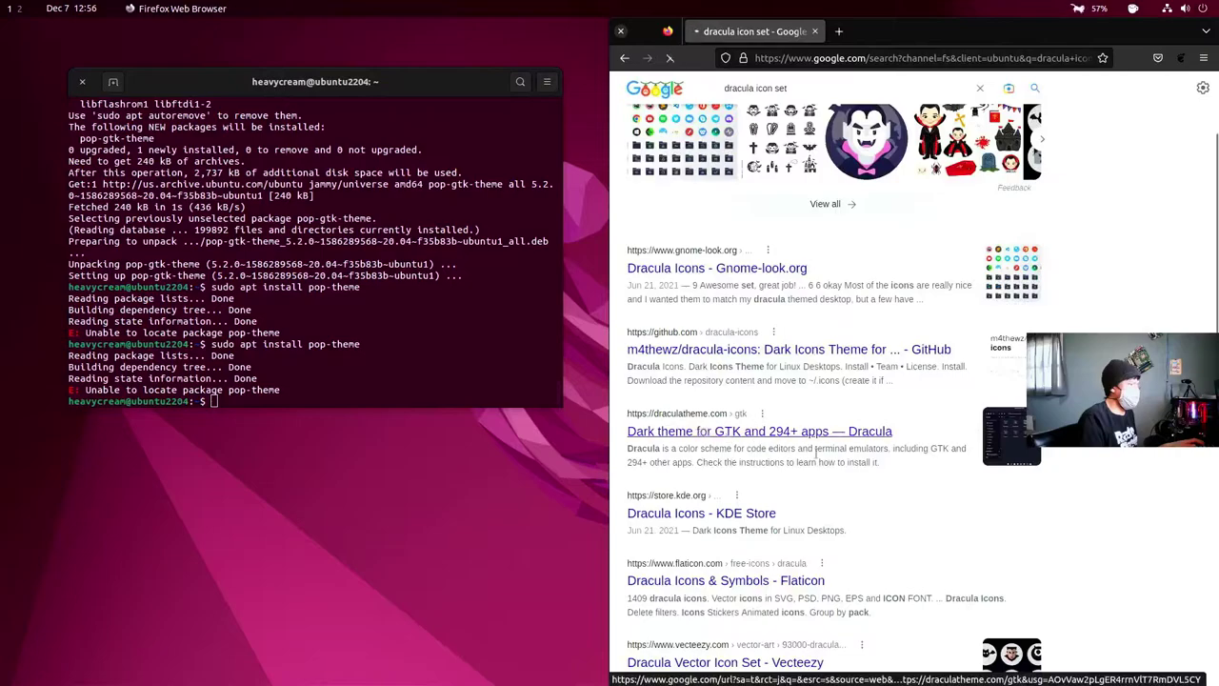
{"action": "scroll", "coordinate": [850, 448], "scroll_direction": "down", "scroll_amount": 5}
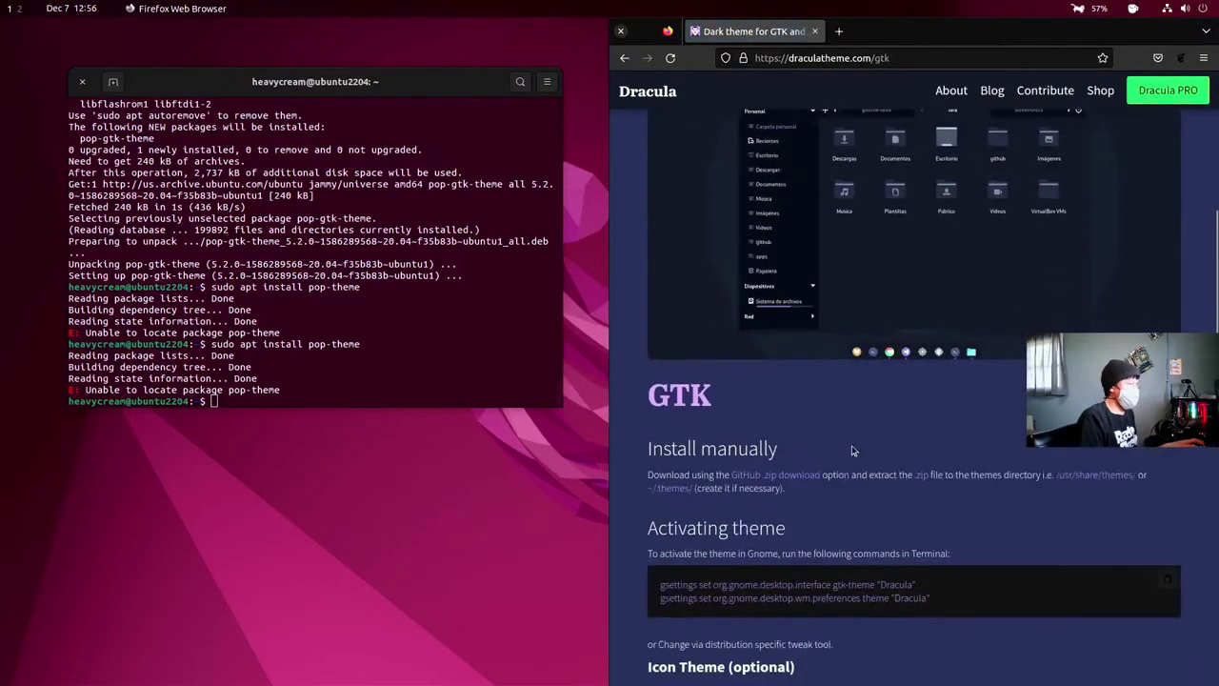
{"action": "scroll", "coordinate": [850, 444], "scroll_direction": "down", "scroll_amount": 4}
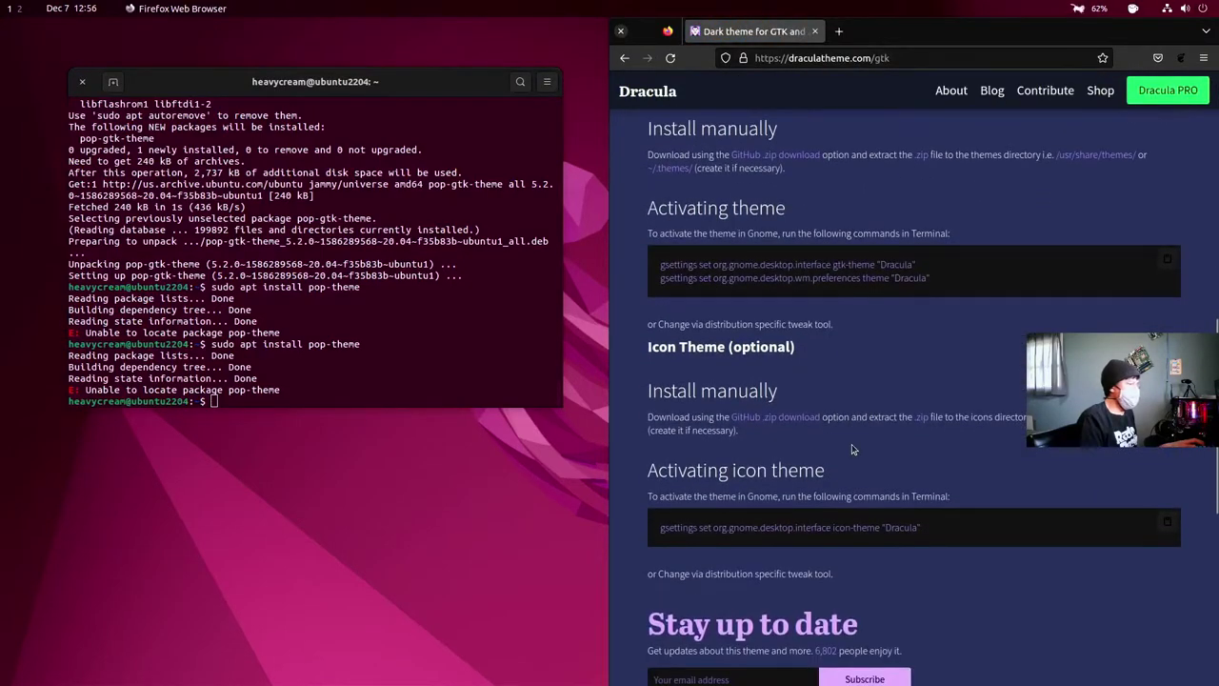
{"action": "scroll", "coordinate": [854, 450], "scroll_direction": "down", "scroll_amount": 1}
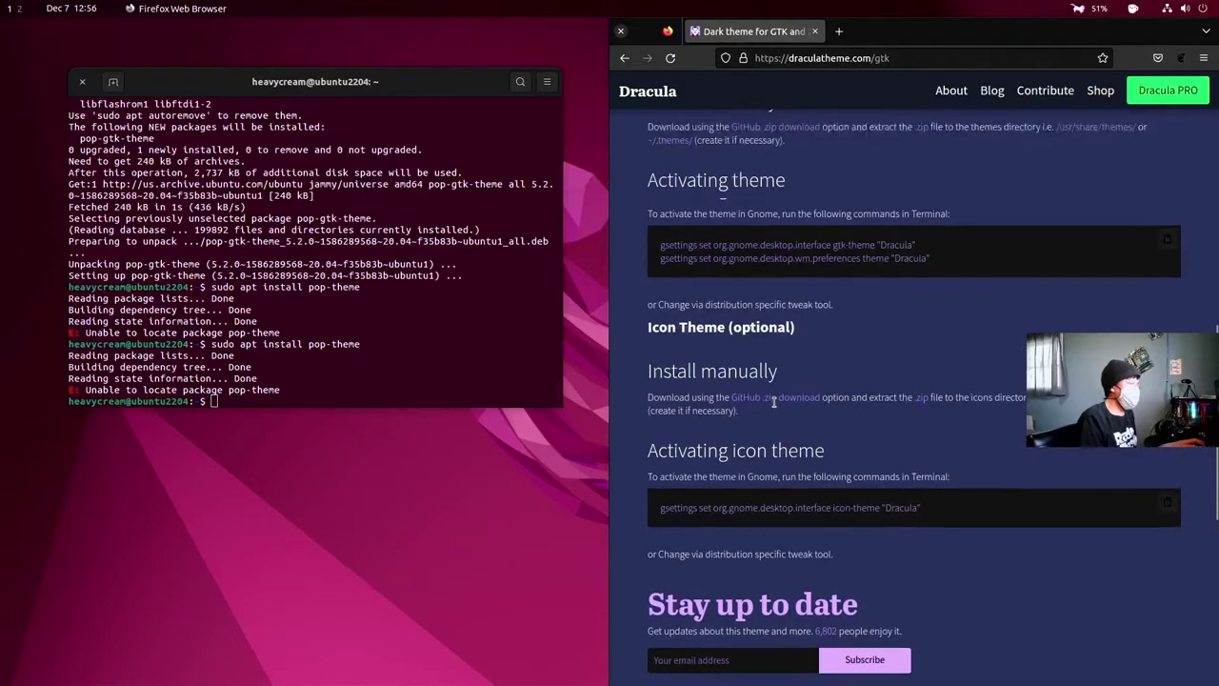
{"action": "scroll", "coordinate": [819, 390], "scroll_direction": "up", "scroll_amount": 3}
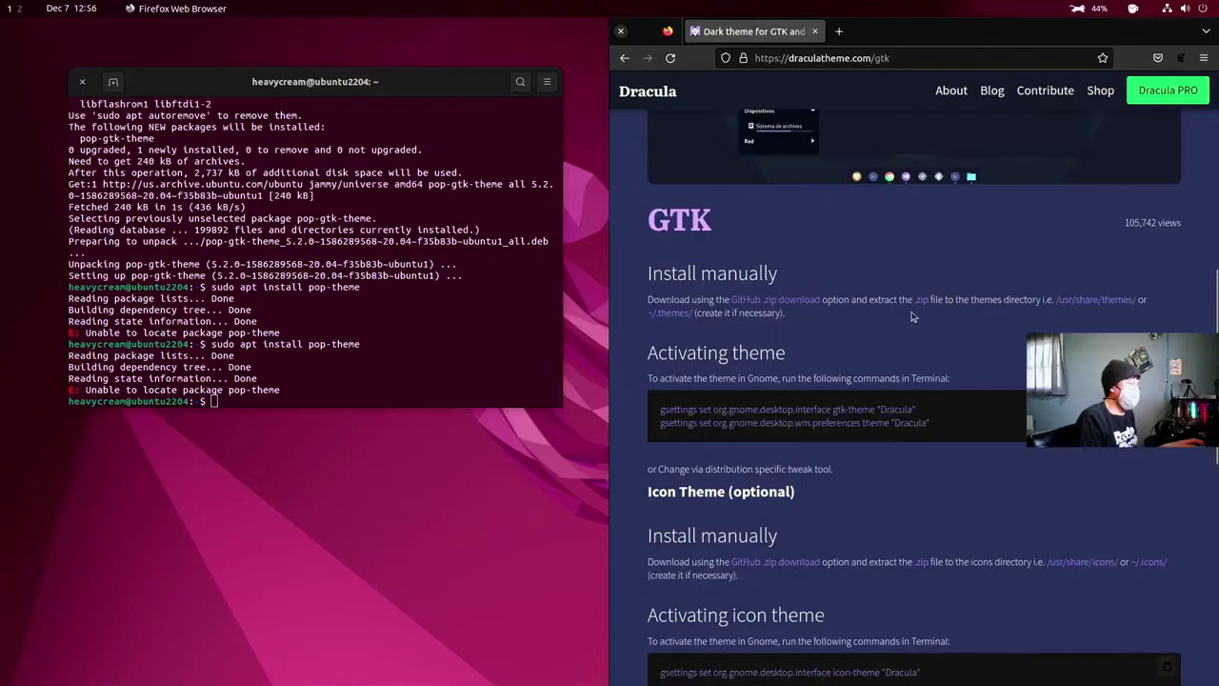
{"action": "left_click", "coordinate": [779, 302]}
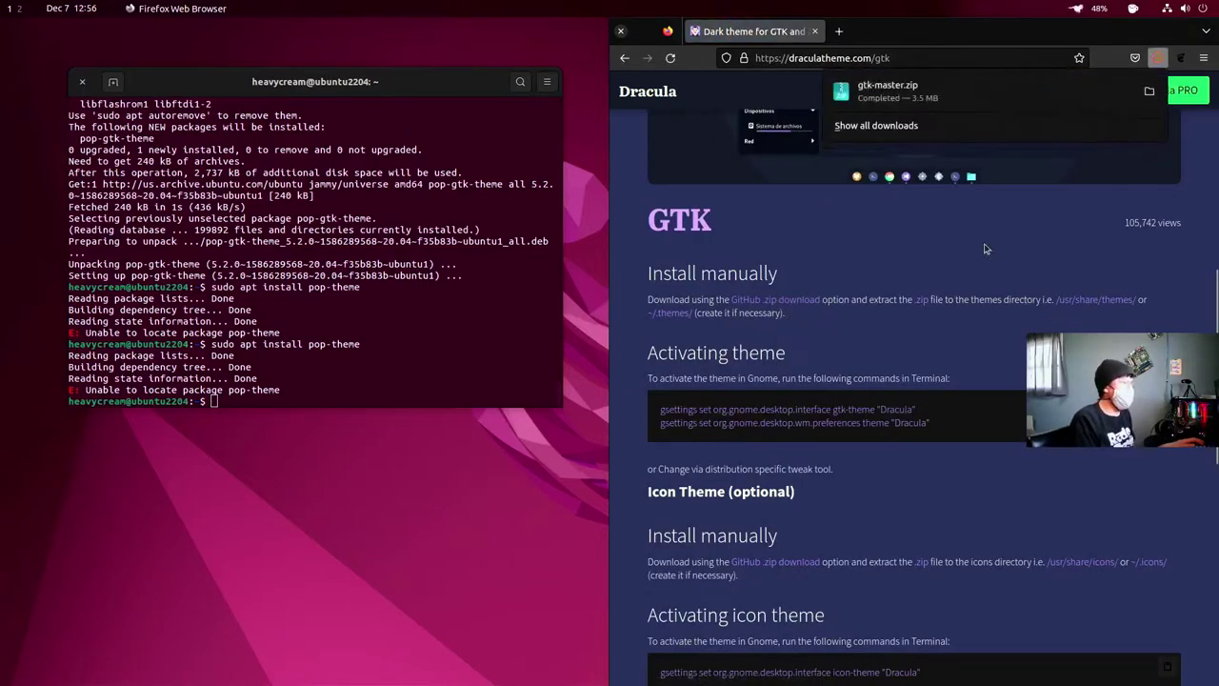
- Open gtk-master.zip in Archive Manager and extract it into Downloads
{"action": "left_click", "coordinate": [980, 95]}
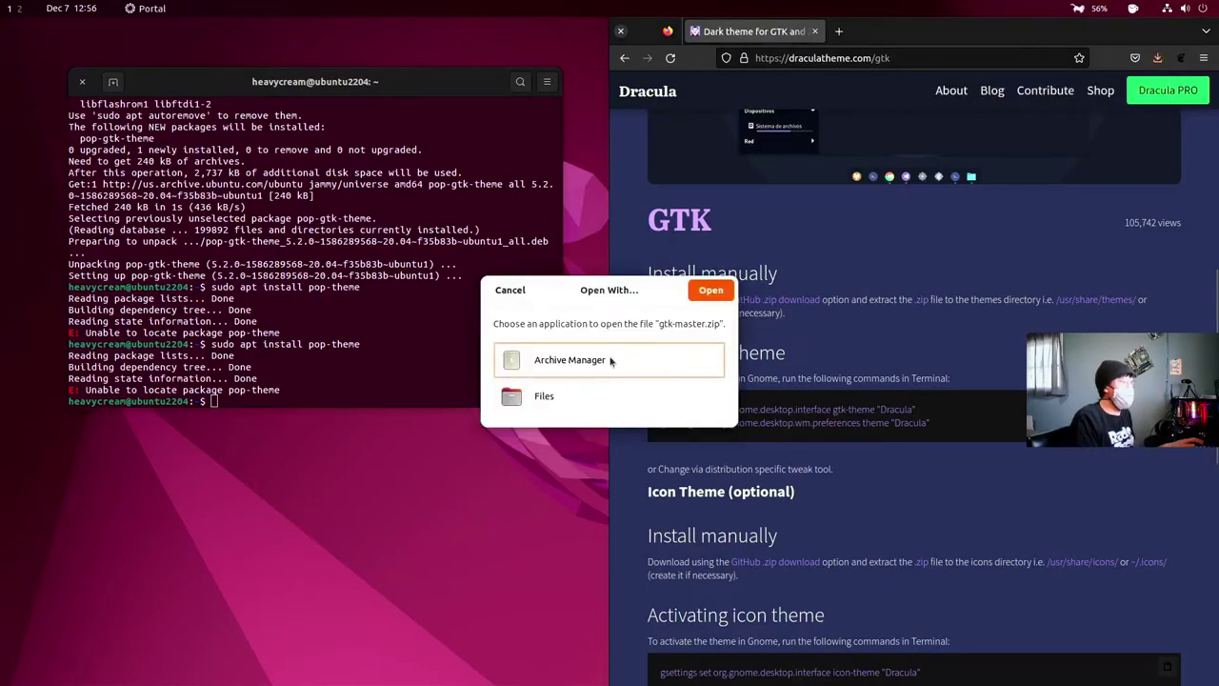
{"action": "left_click", "coordinate": [710, 291]}
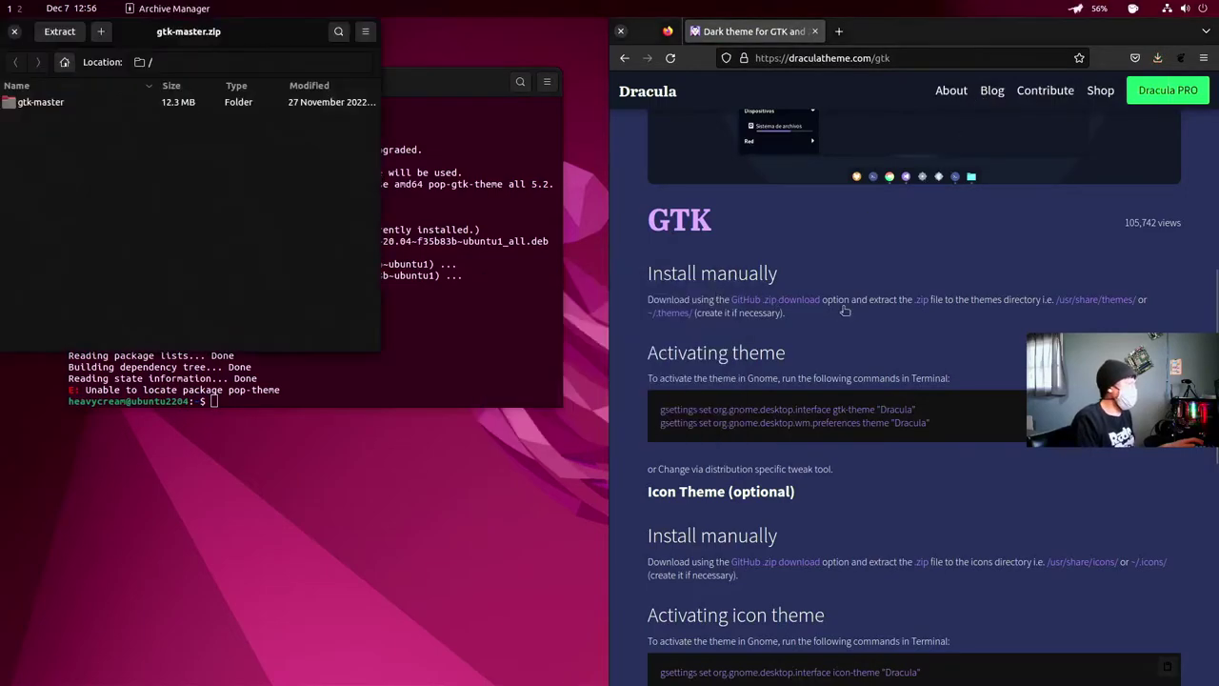
{"action": "left_click", "coordinate": [59, 31]}
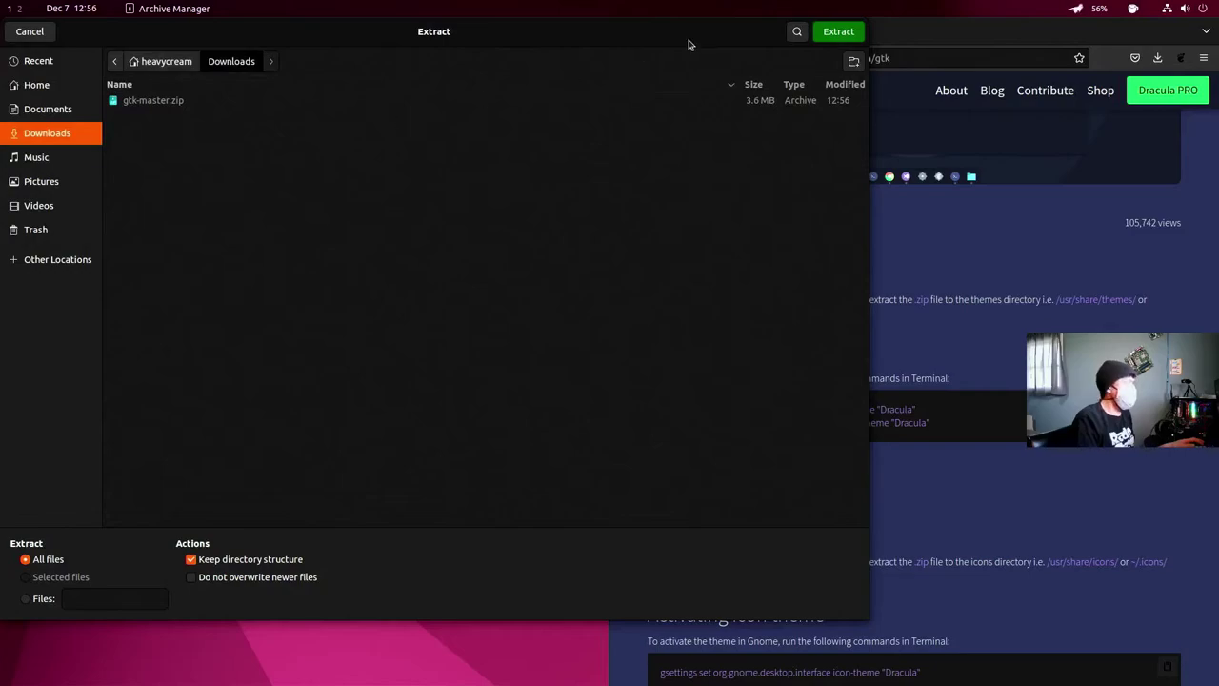
{"action": "left_click", "coordinate": [836, 34]}
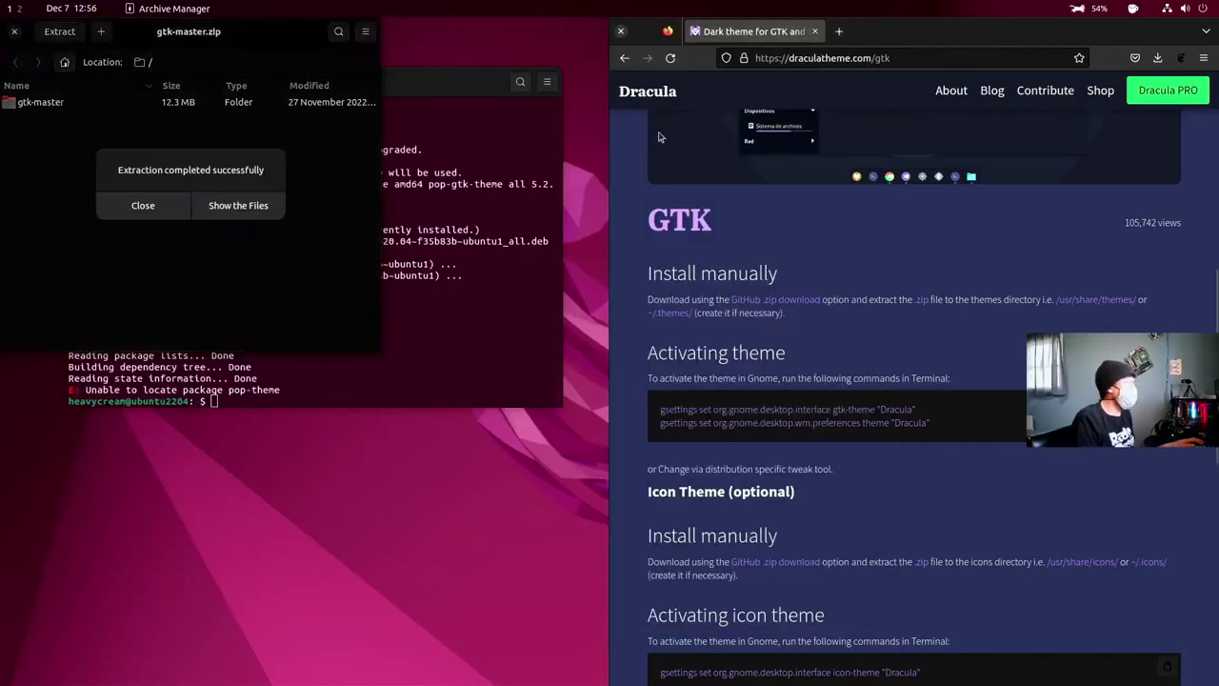
- Show the extracted files and open a terminal in the Downloads folder
{"action": "left_click", "coordinate": [258, 209]}
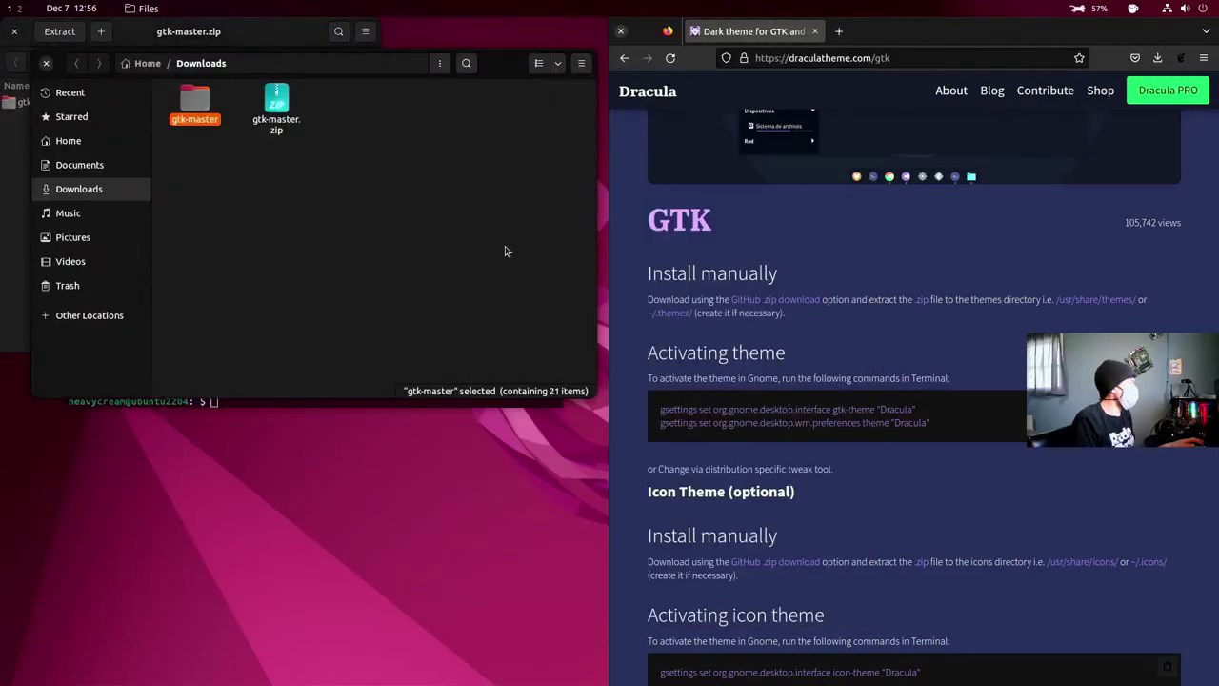
{"action": "right_click", "coordinate": [343, 233]}
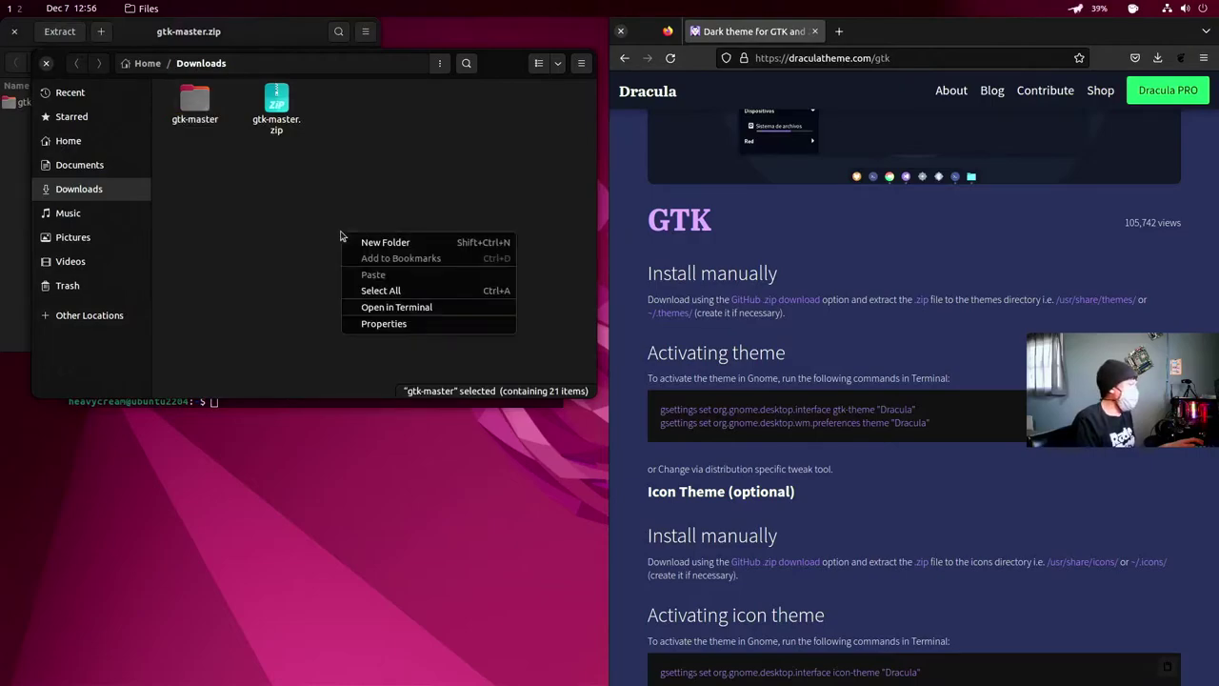
{"action": "left_click", "coordinate": [397, 309]}
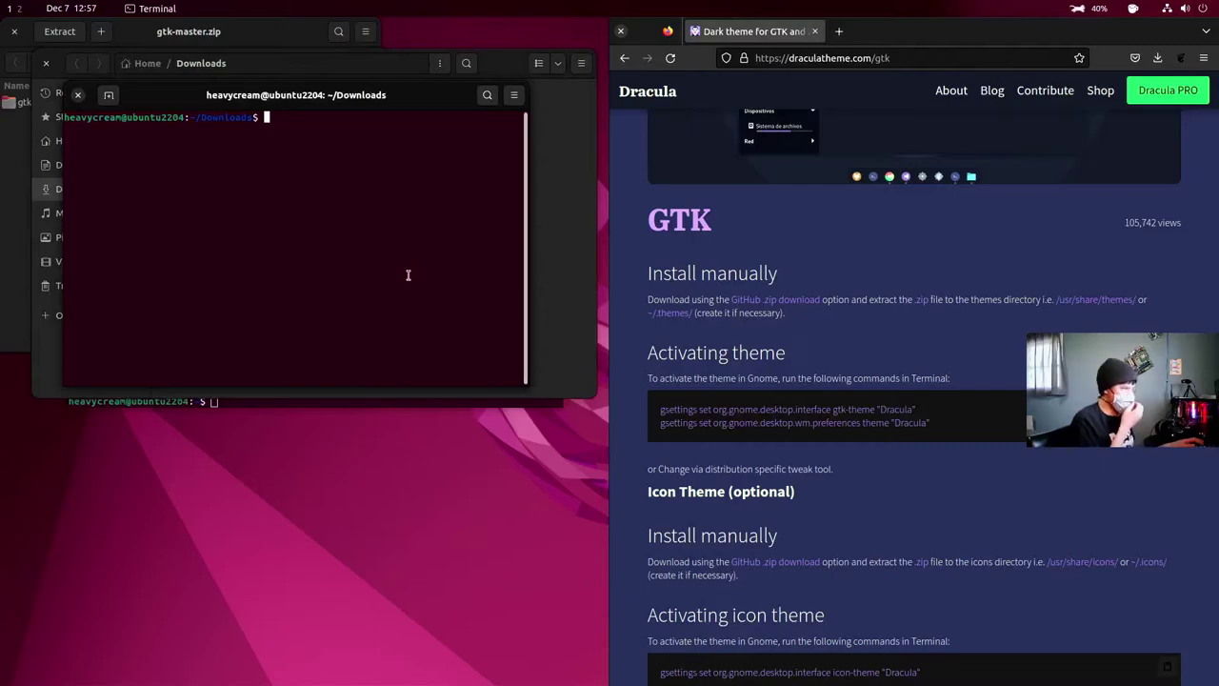
- List Downloads, then enter gtk-master/ and list its theme files
{"action": "scroll", "coordinate": [842, 500], "scroll_direction": "down", "scroll_amount": 5}
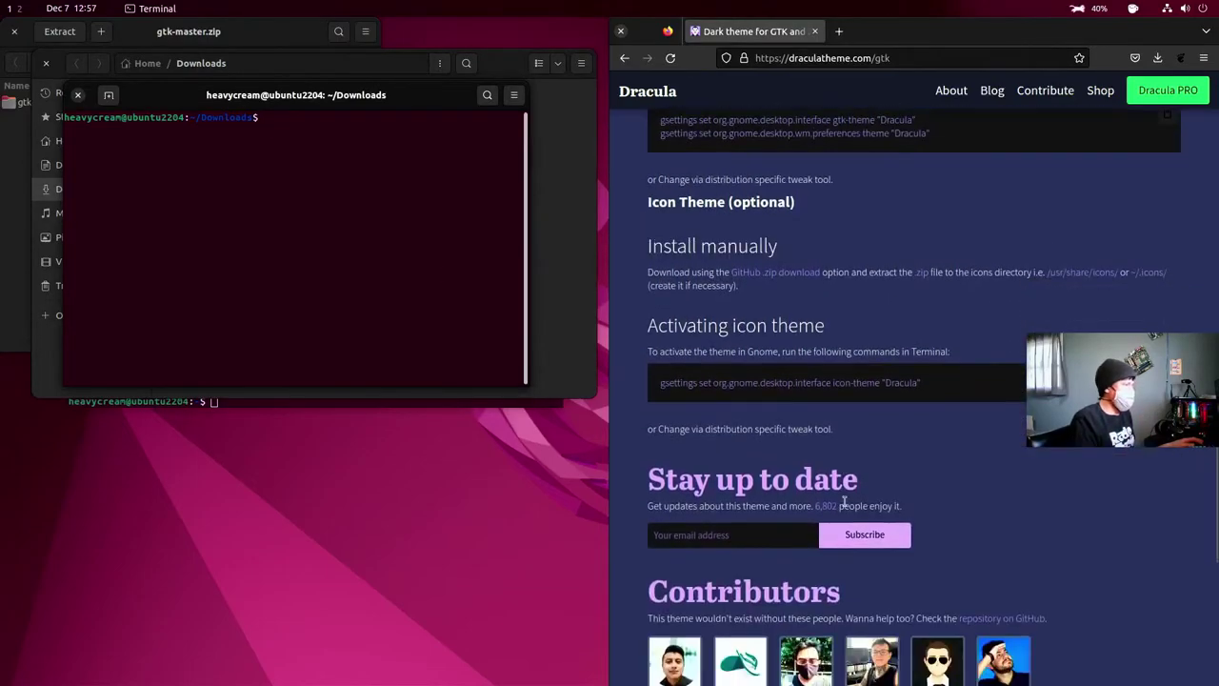
{"action": "scroll", "coordinate": [831, 447], "scroll_direction": "up", "scroll_amount": 4}
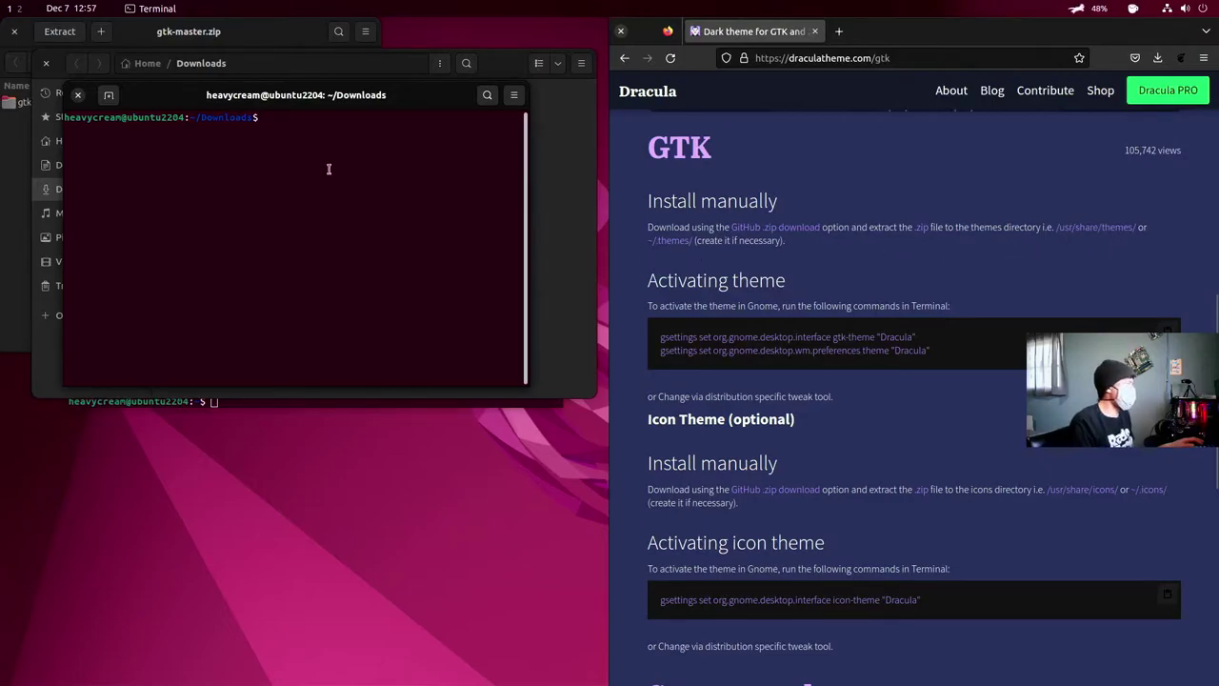
{"action": "type", "text": "ls"}
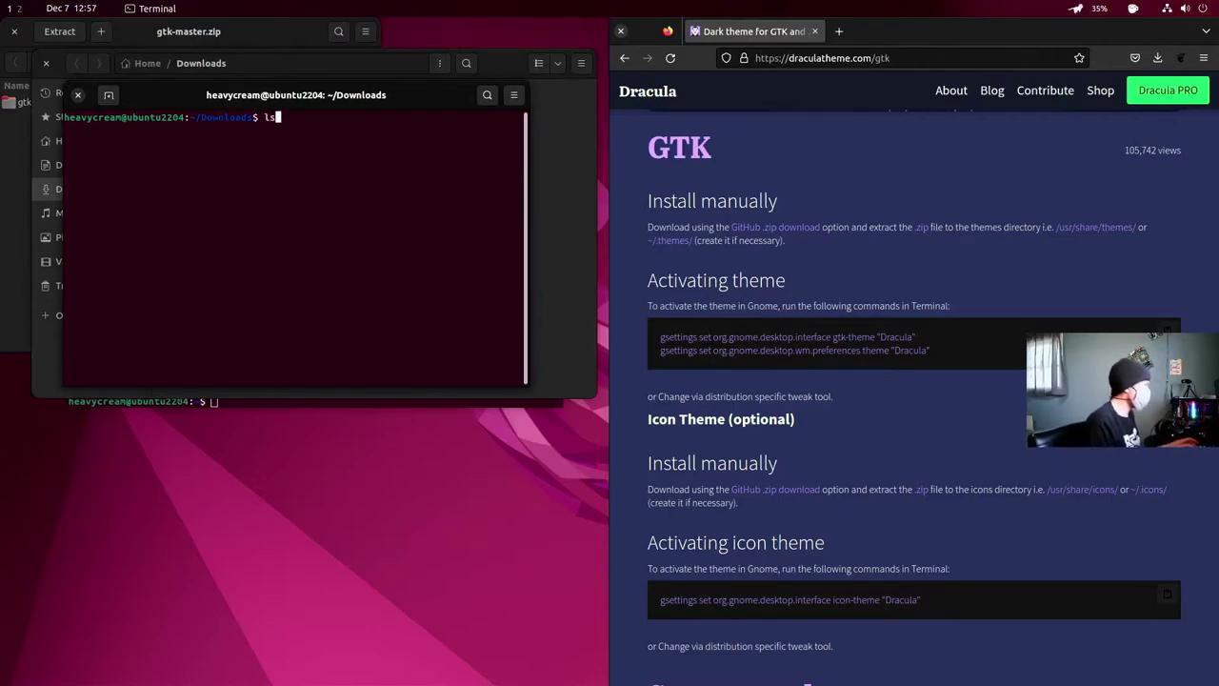
{"action": "key", "text": "Return"}
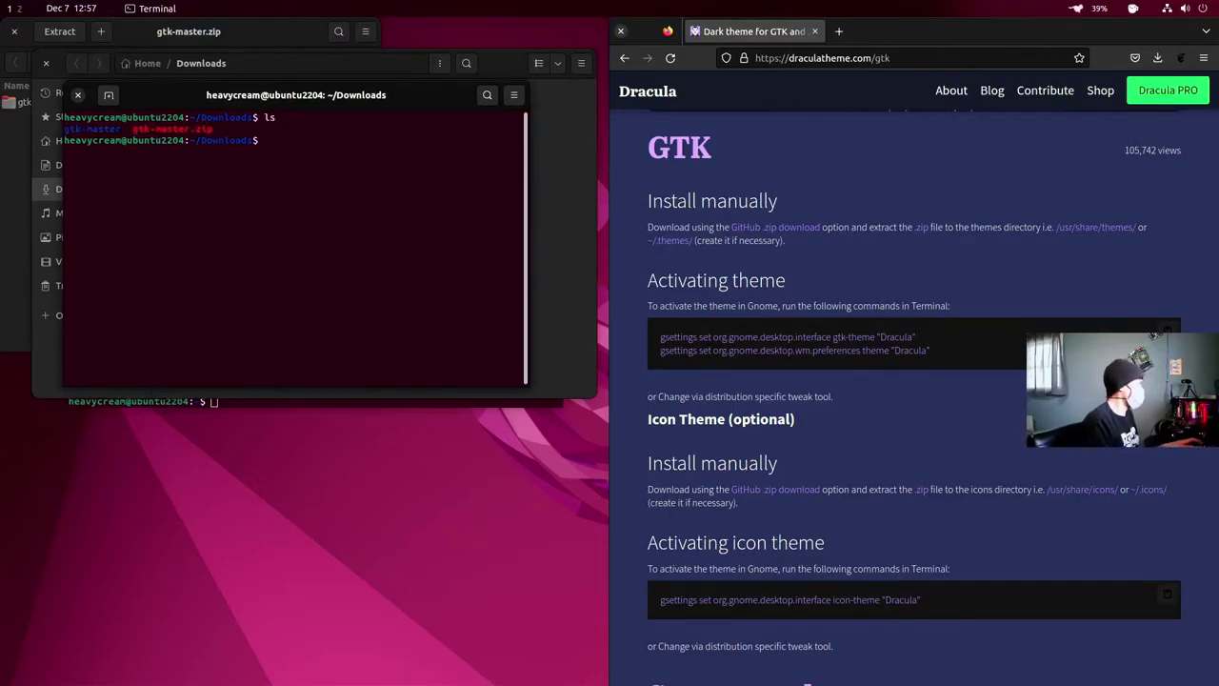
{"action": "type", "text": "cd"}
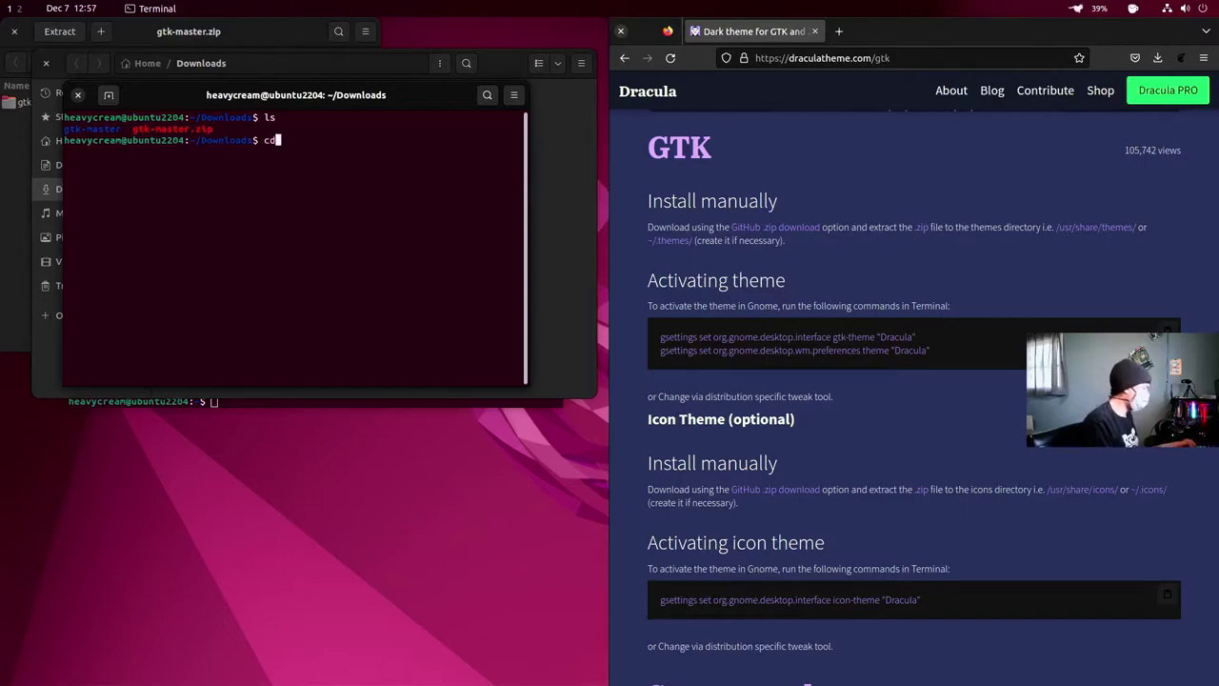
{"action": "type", "text": " g"}
{"action": "key", "text": "Tab"}
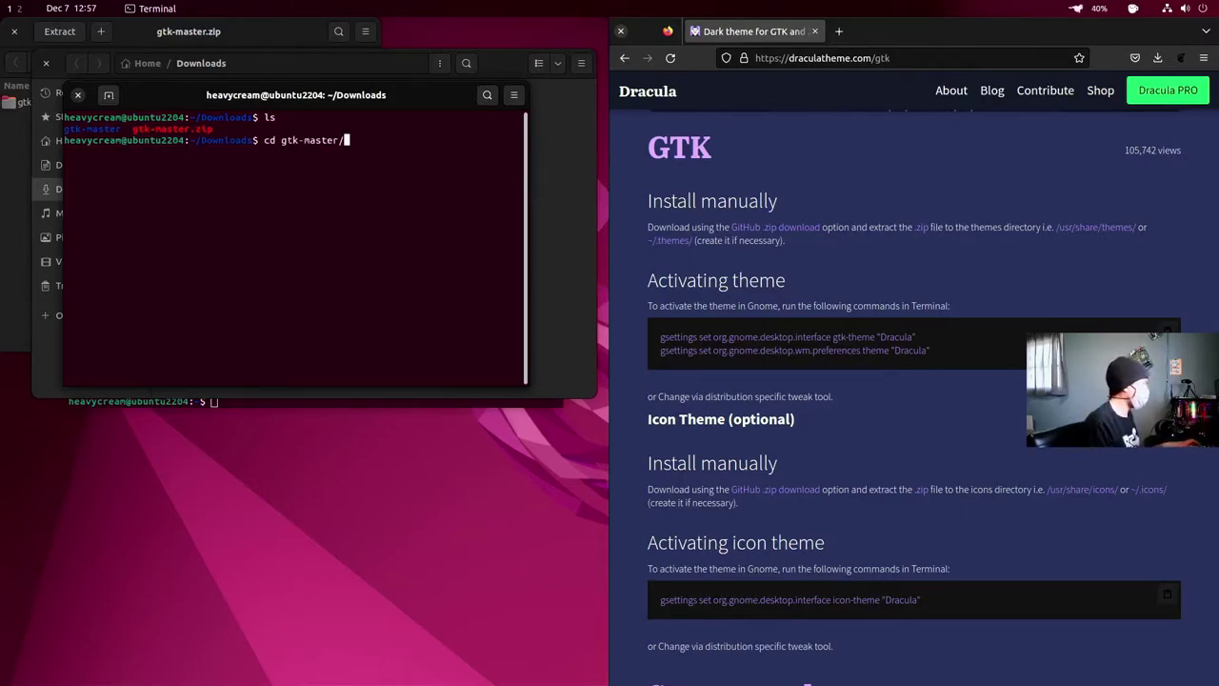
{"action": "key", "text": "Return"}
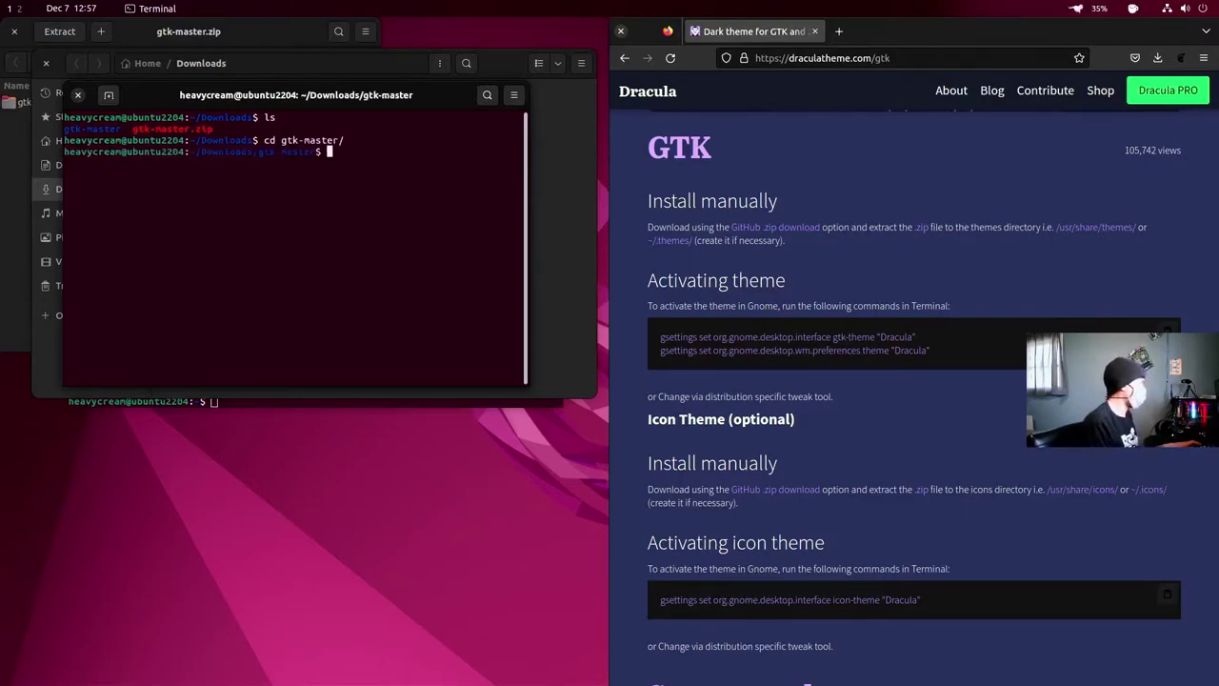
{"action": "type", "text": "ls"}
{"action": "key", "text": "Return"}
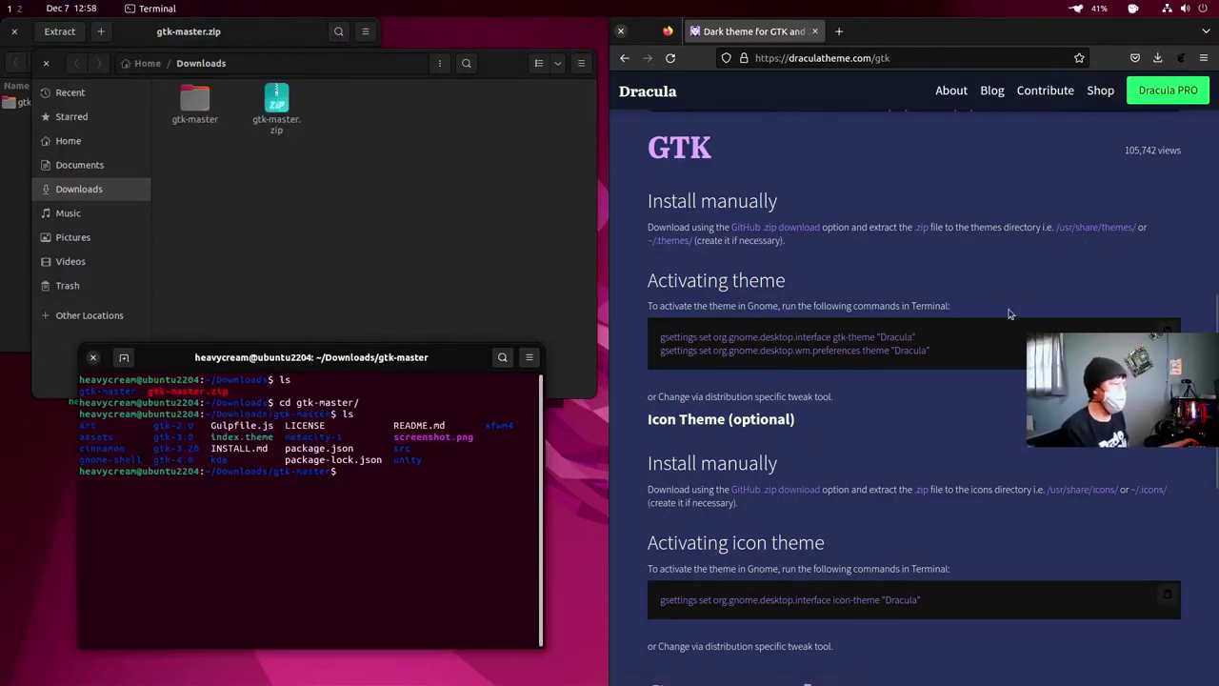
- Go back up to Downloads, list it, and erase a draft move to /usr/share/themes
{"action": "type", "text": "cd "}
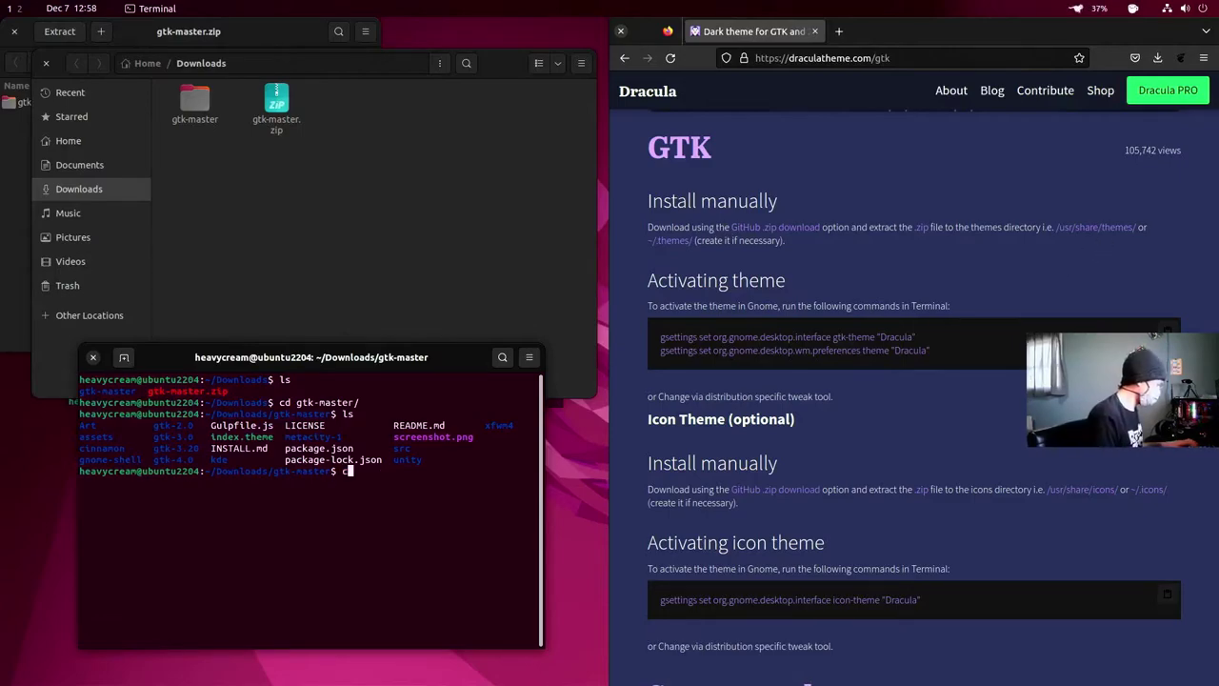
{"action": "type", "text": ".."}
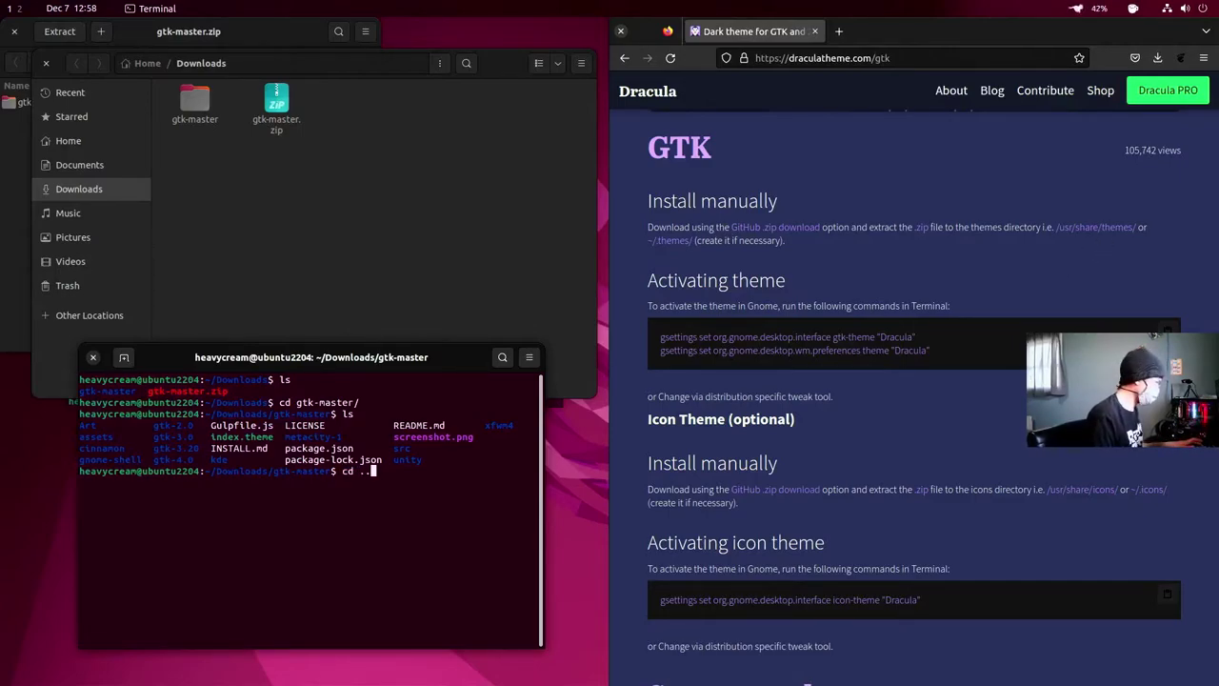
{"action": "key", "text": "Return"}
{"action": "type", "text": "ls"}
{"action": "key", "text": "Return"}
{"action": "key", "text": "Return"}
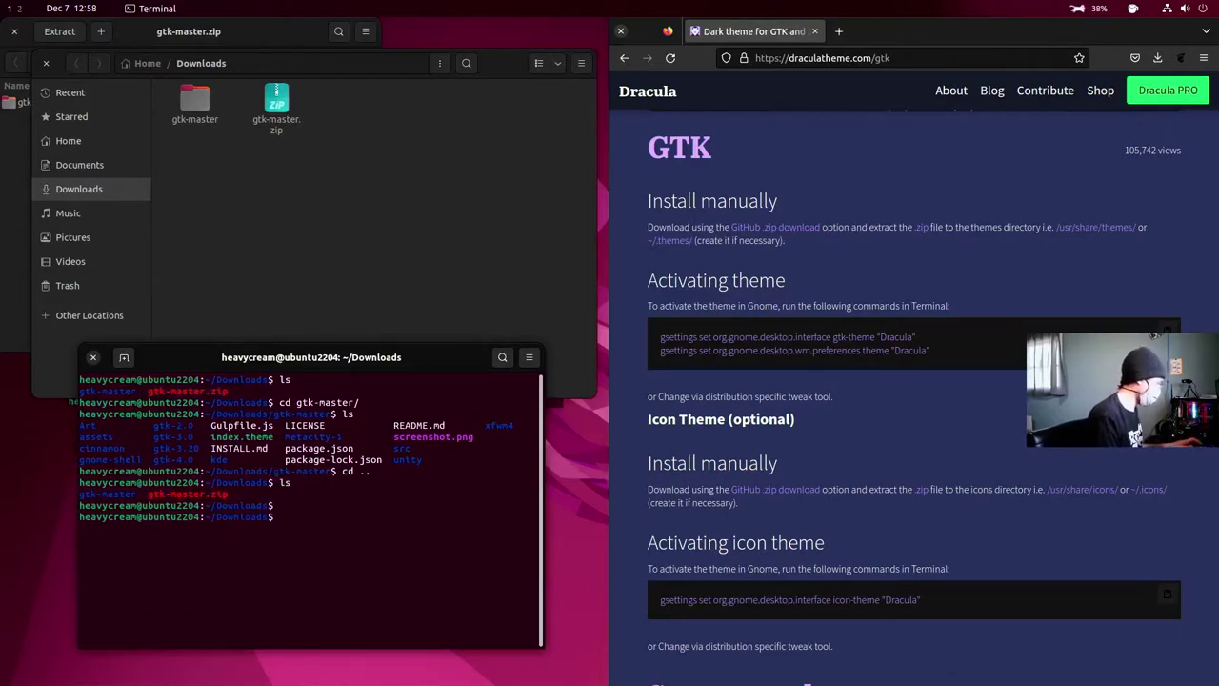
{"action": "type", "text": "mv "}
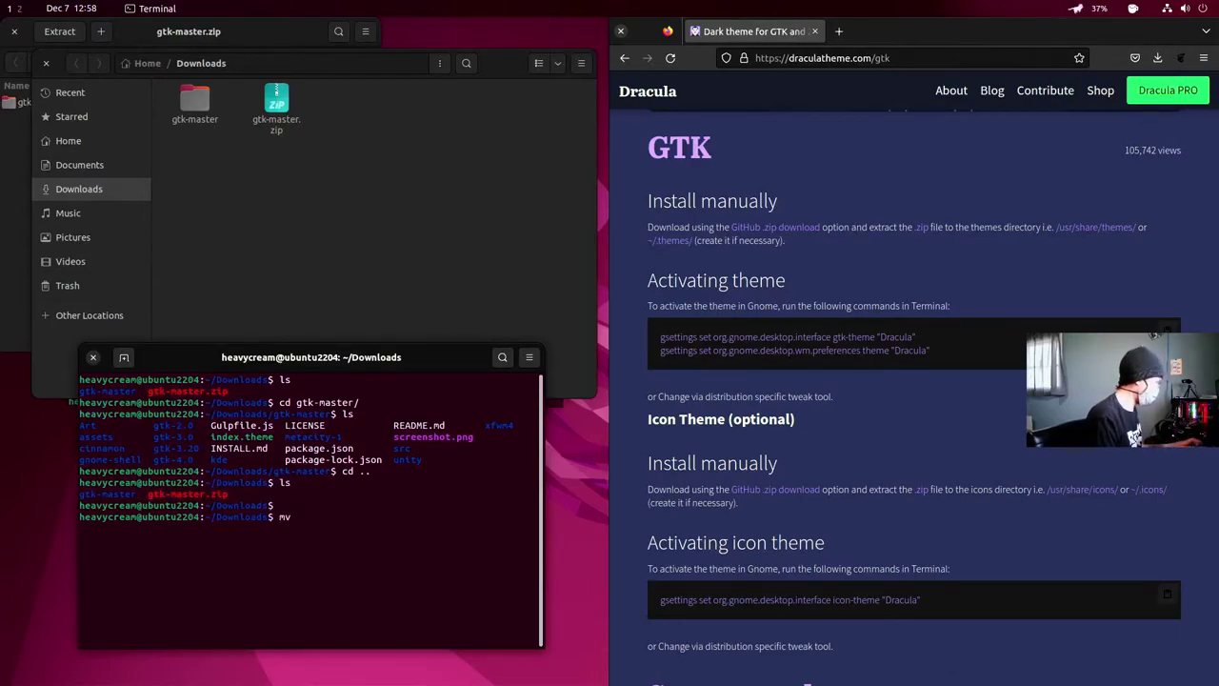
{"action": "type", "text": "gtk"}
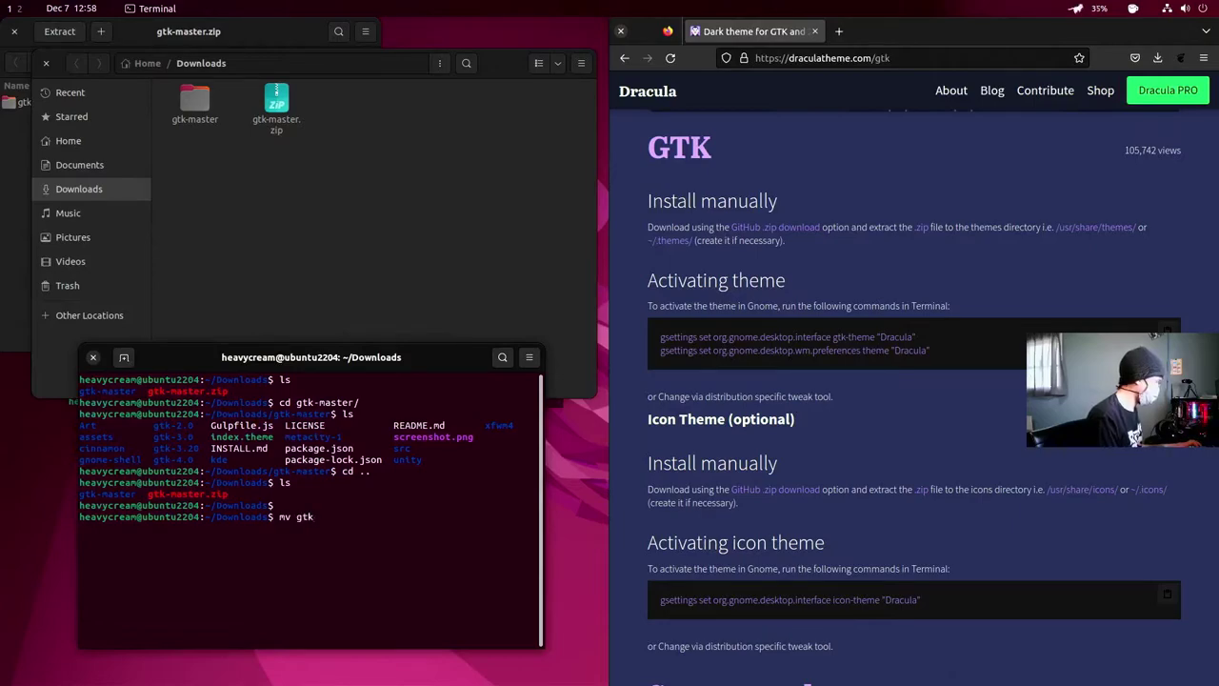
{"action": "type", "text": "-master"}
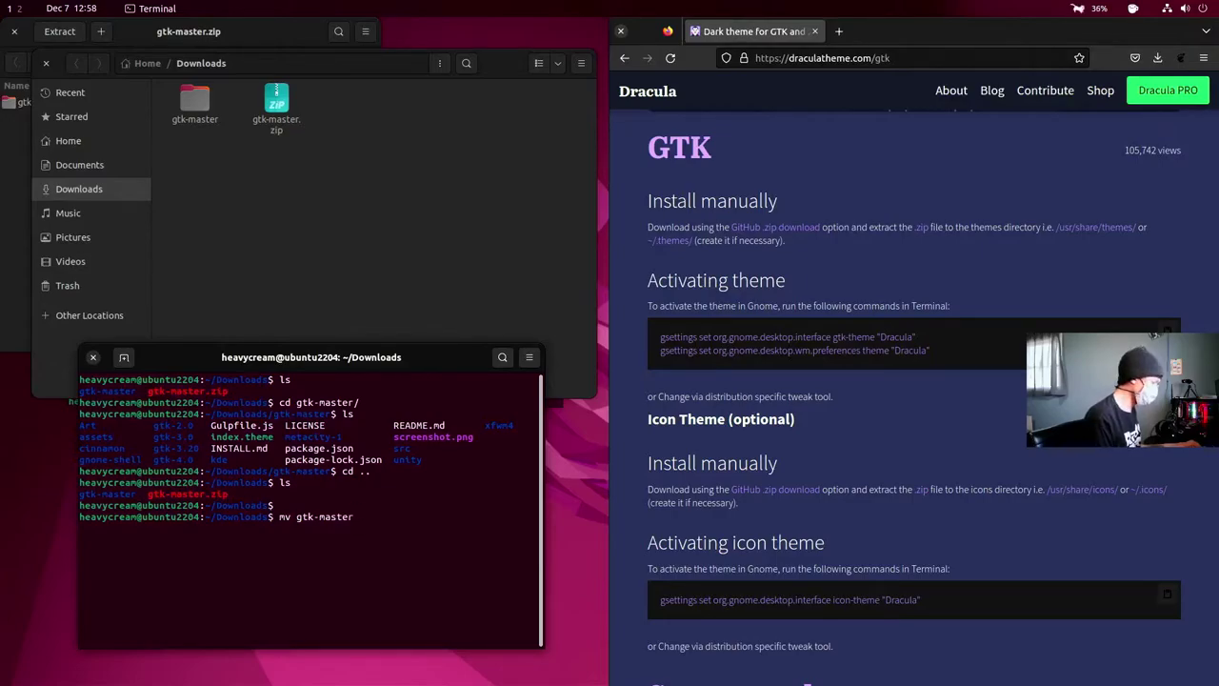
{"action": "type", "text": " /usr"}
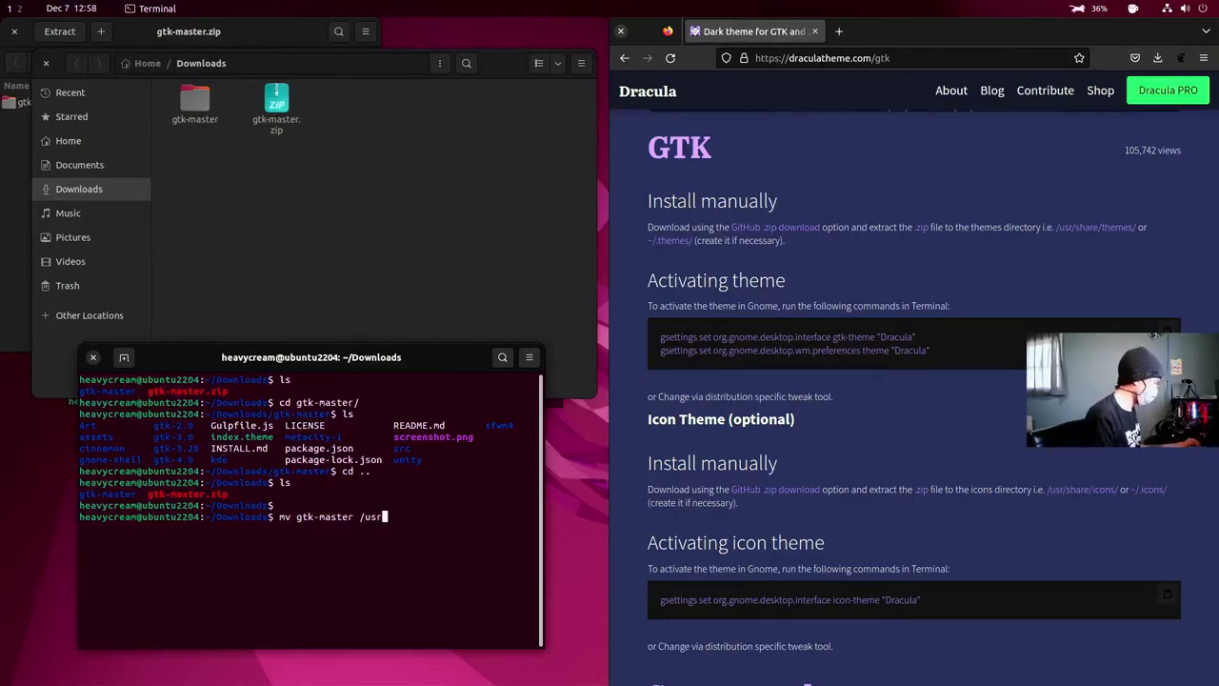
{"action": "type", "text": "/share"}
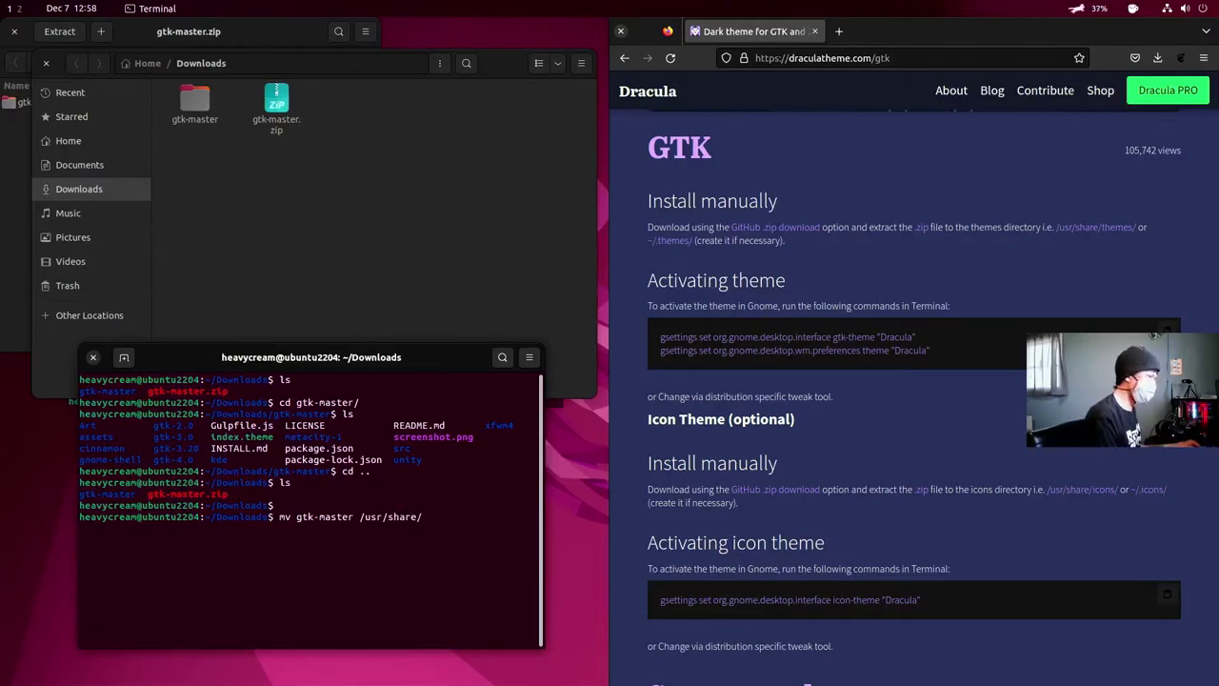
{"action": "type", "text": "/"}
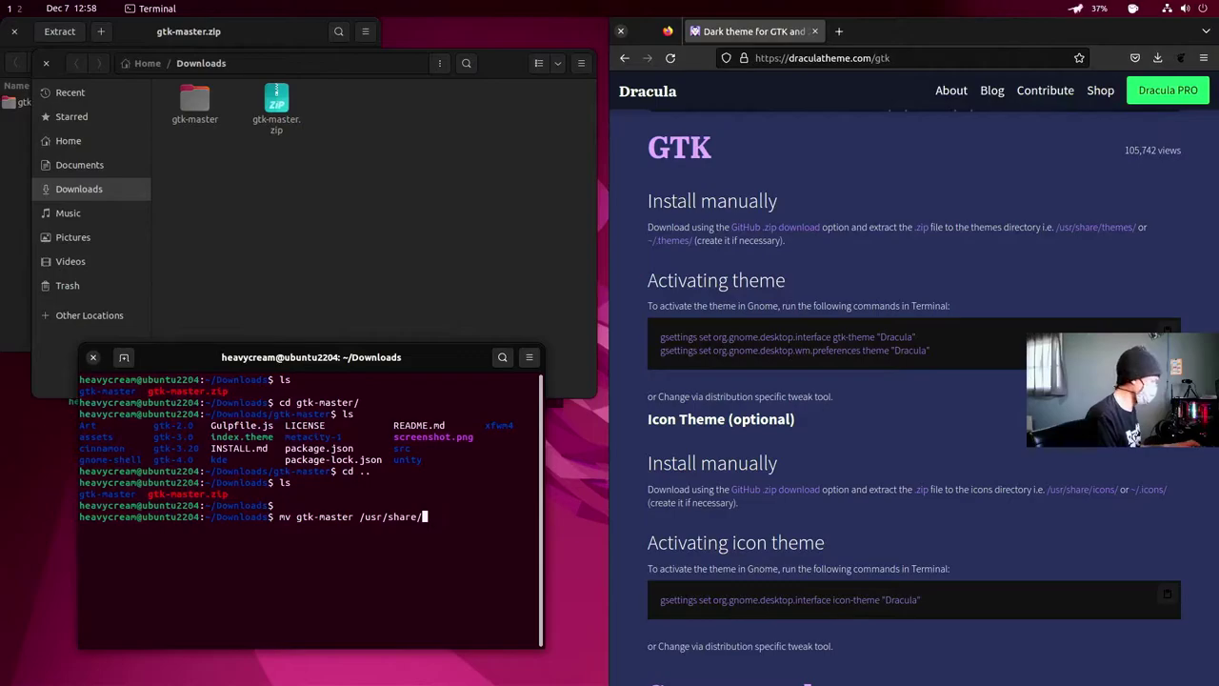
{"action": "type", "text": "themes"}
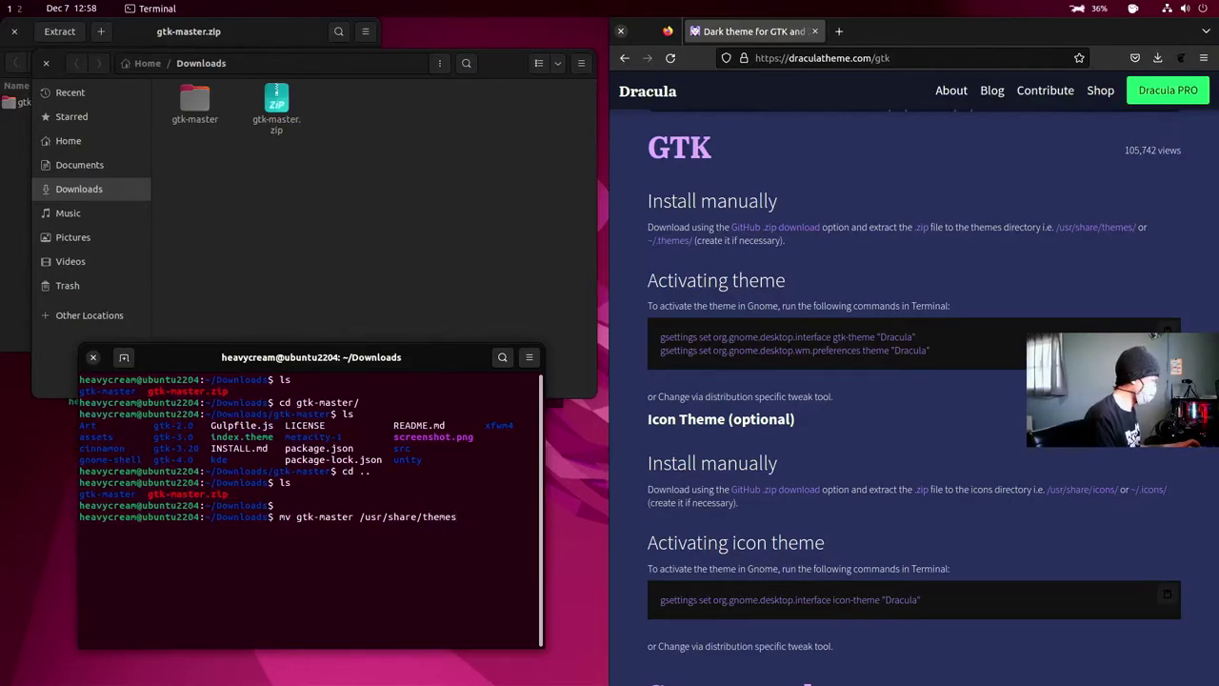
{"action": "key", "text": "BackSpace"}
{"action": "key", "text": "BackSpace"}
{"action": "key", "text": "BackSpace"}
{"action": "key", "text": "BackSpace"}
{"action": "key", "text": "BackSpace"}
{"action": "key", "text": "BackSpace"}
{"action": "key", "text": "BackSpace"}
{"action": "key", "text": "BackSpace"}
{"action": "key", "text": "BackSpace"}
{"action": "key", "text": "BackSpace"}
{"action": "key", "text": "BackSpace"}
{"action": "key", "text": "BackSpace"}
{"action": "key", "text": "BackSpace"}
{"action": "key", "text": "BackSpace"}
{"action": "key", "text": "BackSpace"}
{"action": "key", "text": "BackSpace"}
{"action": "key", "text": "BackSpace"}
{"action": "key", "text": "BackSpace"}
{"action": "key", "text": "BackSpace"}
{"action": "key", "text": "BackSpace"}
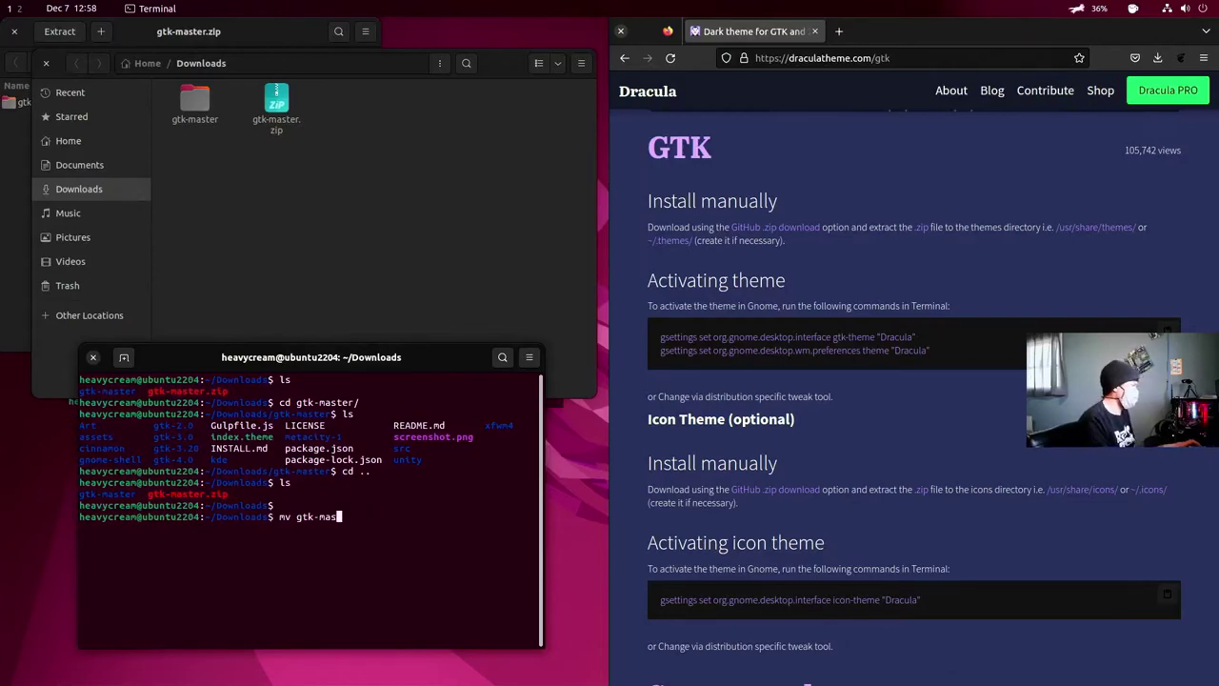
- Rename the gtk-master folder in Downloads to 'dracula'
{"action": "right_click", "coordinate": [204, 124]}
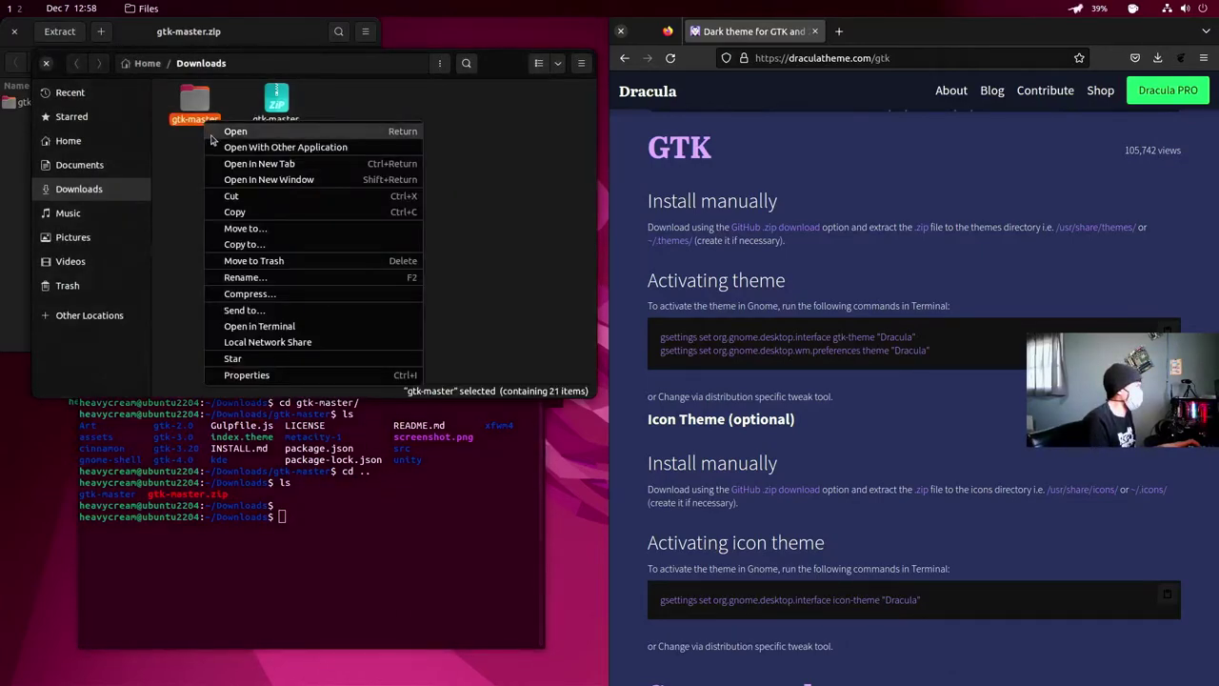
{"action": "left_click", "coordinate": [245, 279]}
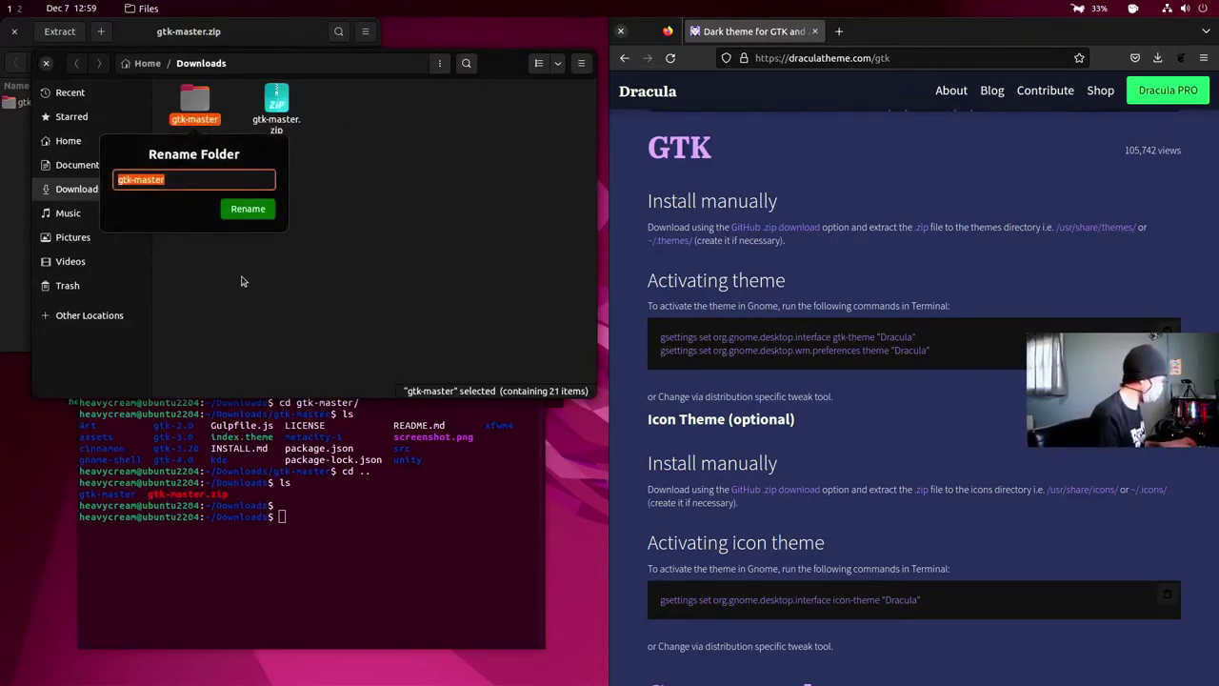
{"action": "type", "text": "dra"}
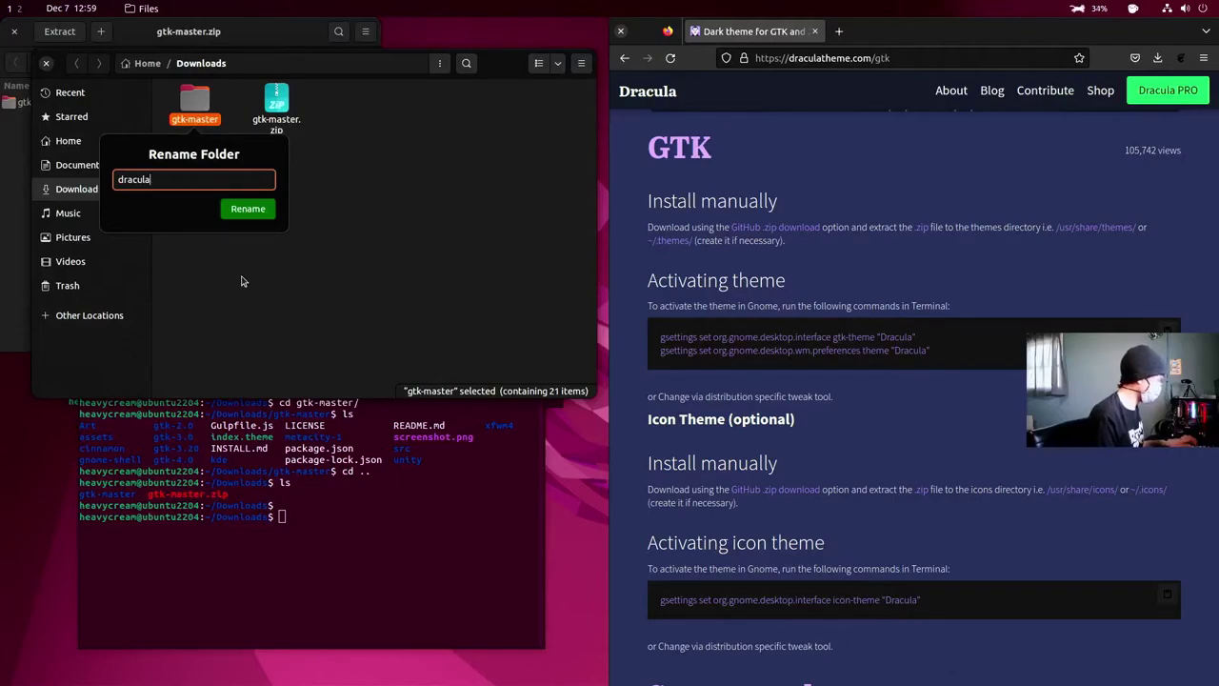
{"action": "type", "text": "cula"}
{"action": "key", "text": "Return"}
{"action": "left_click", "coordinate": [365, 530]}
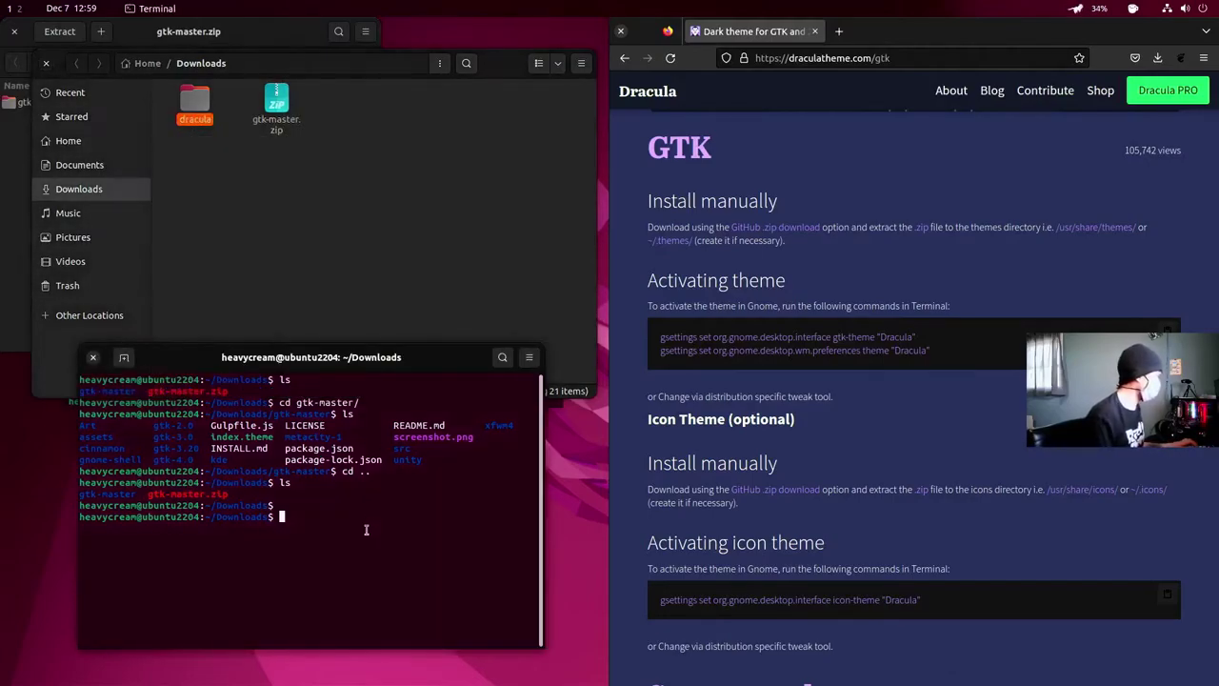
- Move dracula/ into /usr/share/themes/, rerunning with 'sudo !!' and the administrator password
{"action": "type", "text": "ls"}
{"action": "key", "text": "Return"}
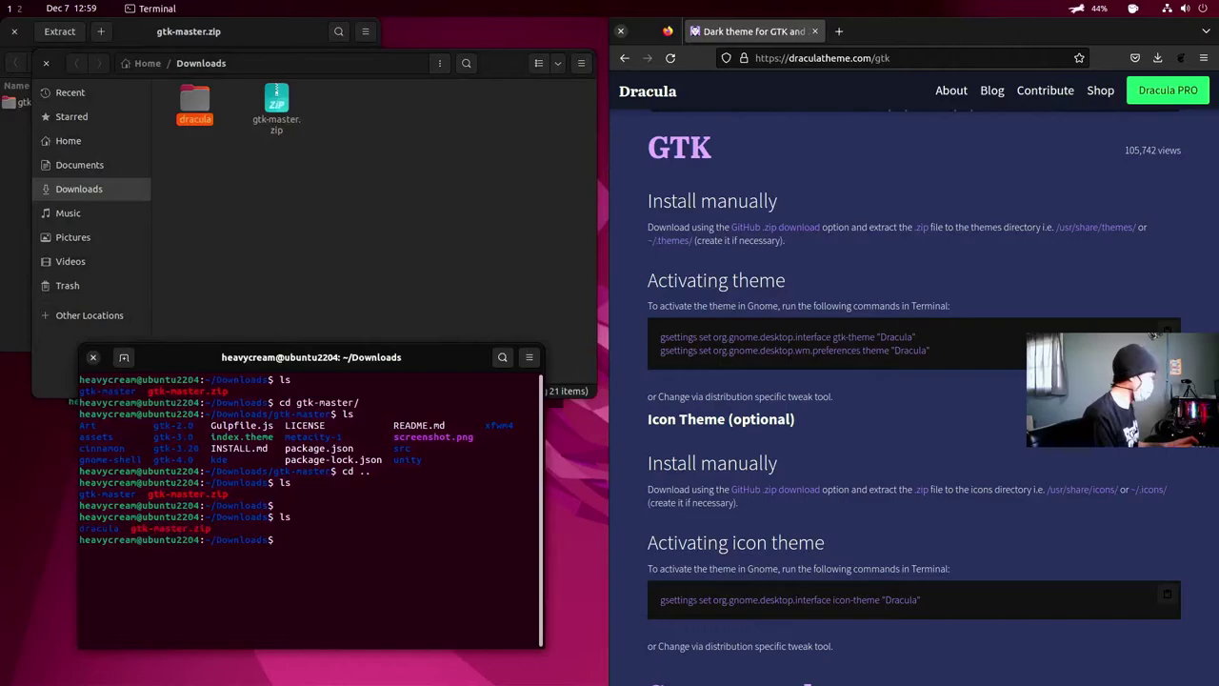
{"action": "type", "text": "mv dra"}
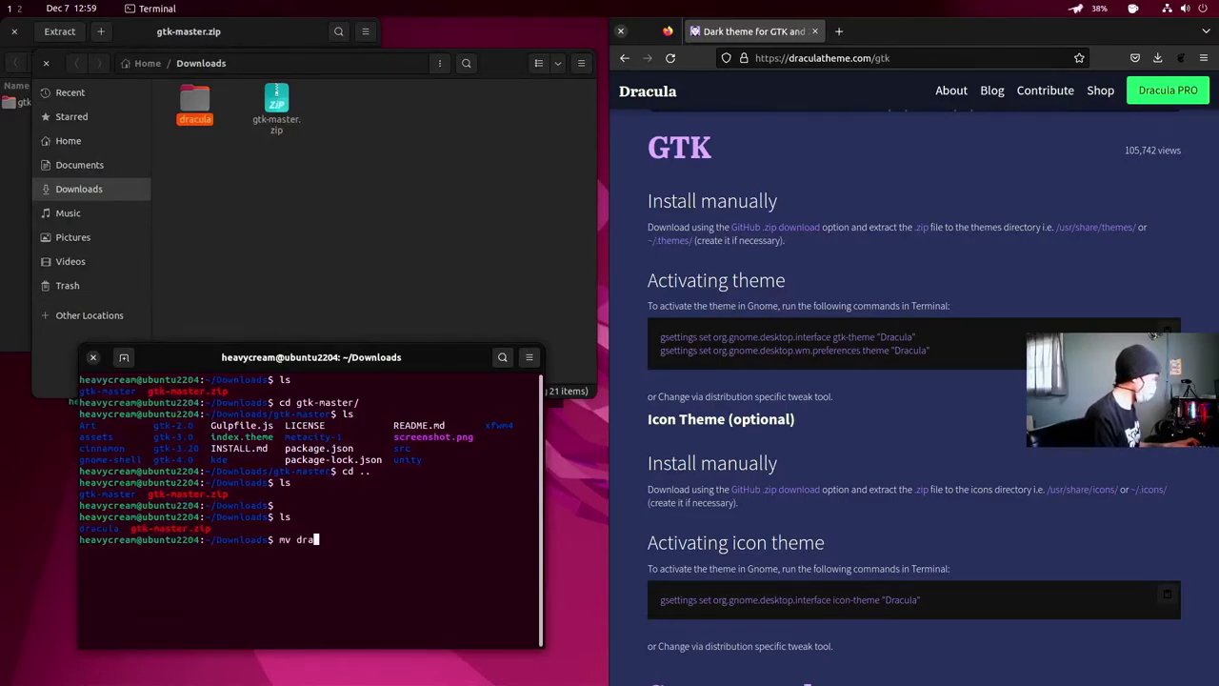
{"action": "key", "text": "Tab"}
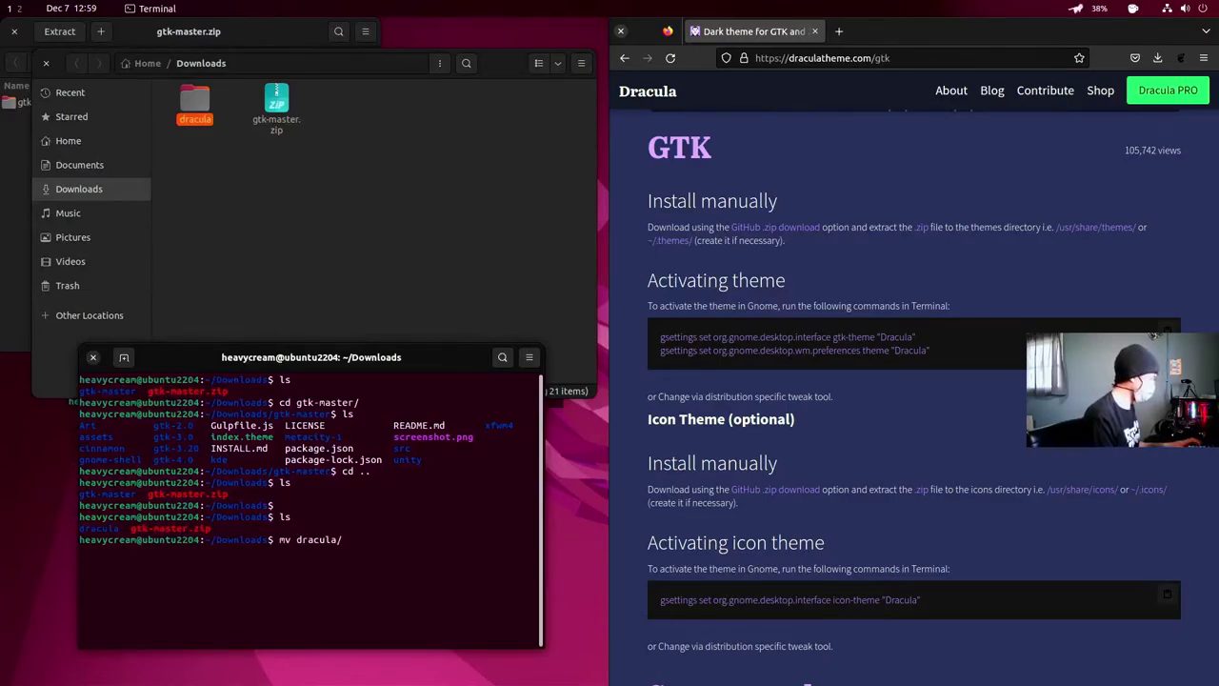
{"action": "type", "text": "/"}
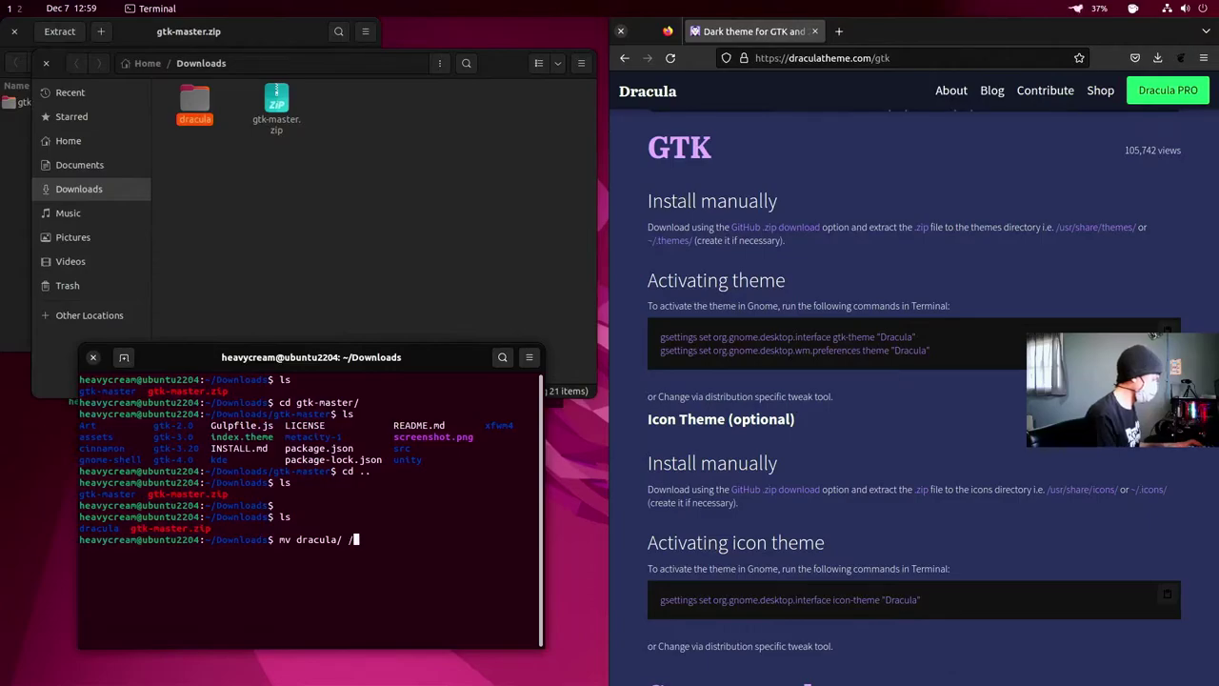
{"action": "type", "text": "sur"}
{"action": "key", "text": "BackSpace"}
{"action": "key", "text": "BackSpace"}
{"action": "key", "text": "BackSpace"}
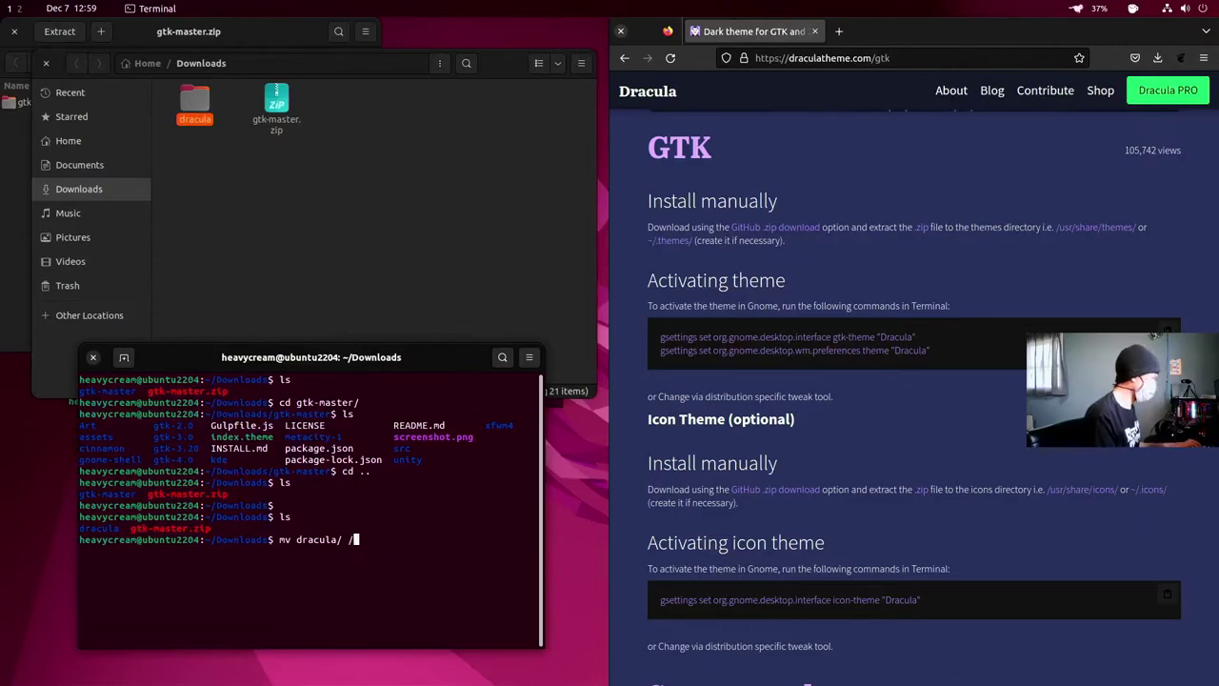
{"action": "type", "text": "usr"}
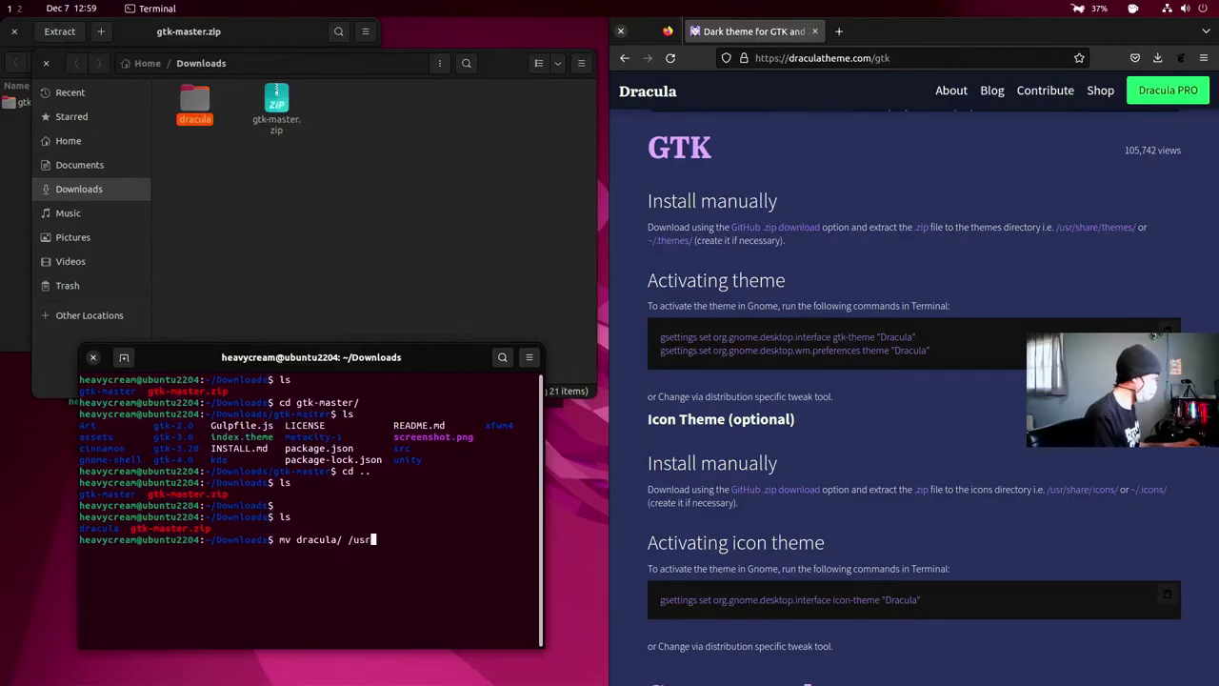
{"action": "type", "text": "/share/"}
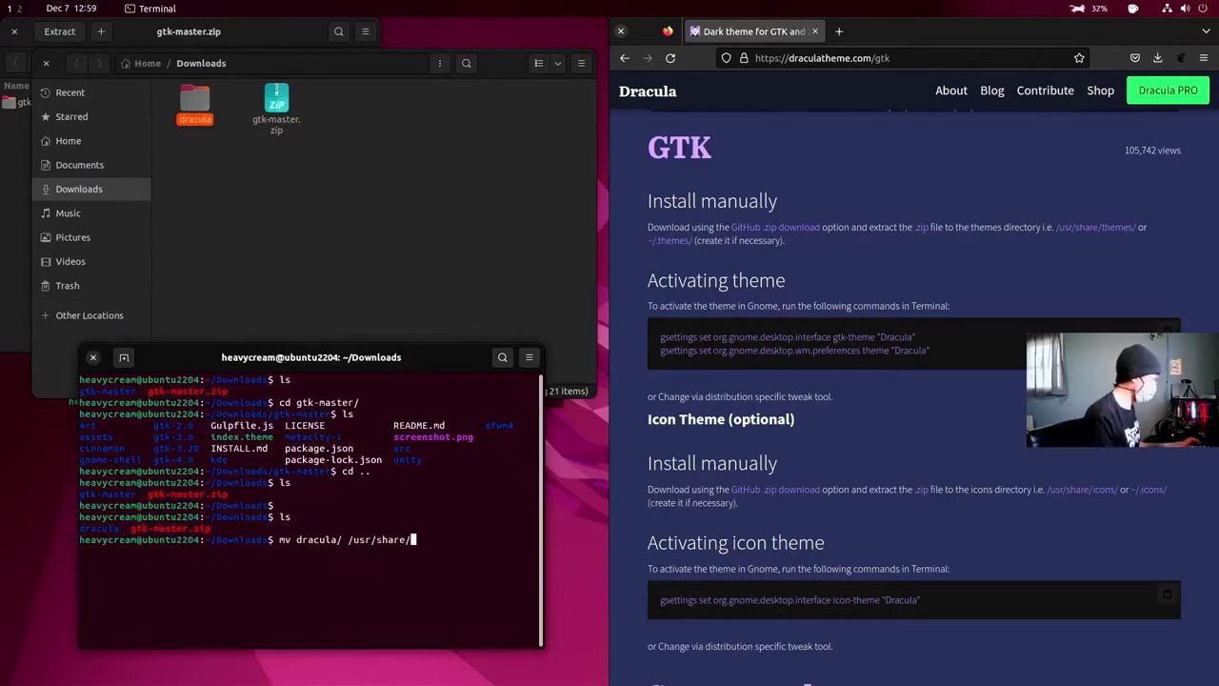
{"action": "type", "text": "the"}
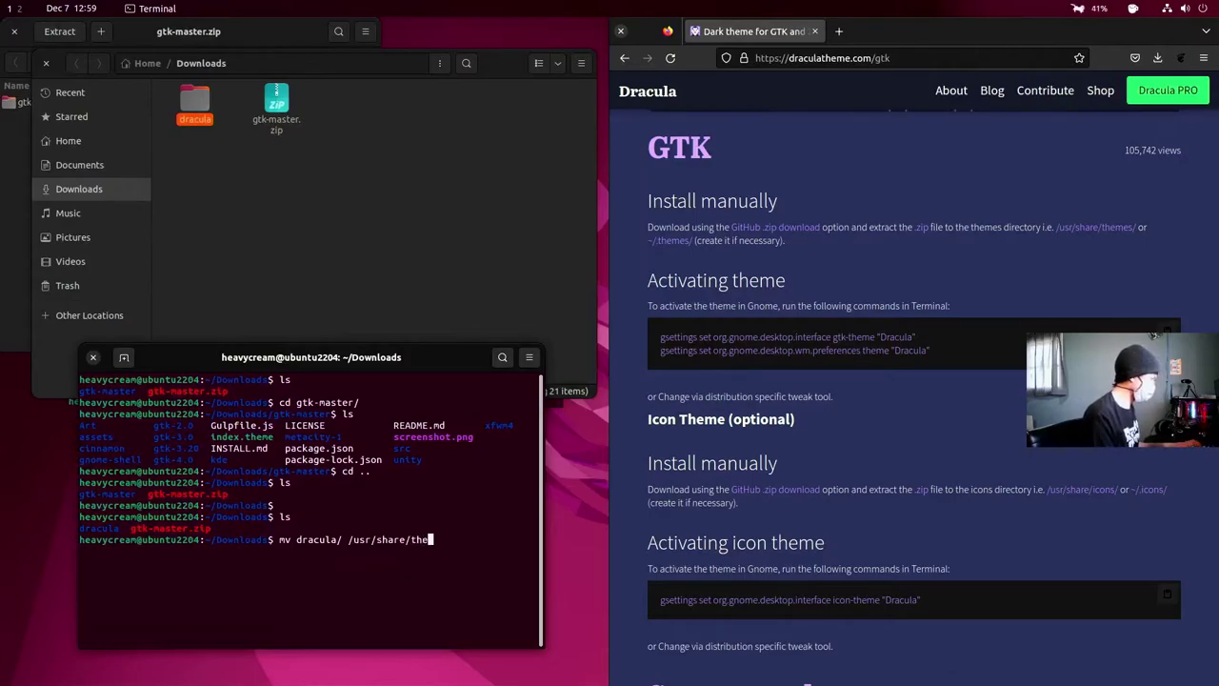
{"action": "key", "text": "Tab"}
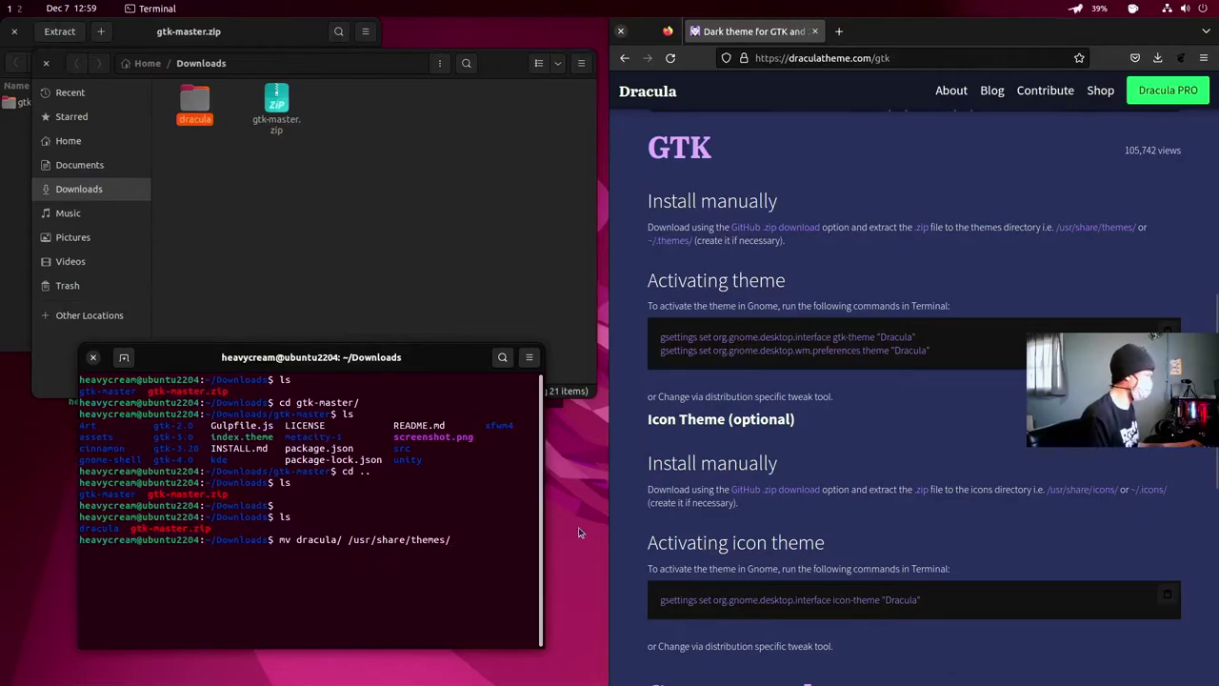
{"action": "key", "text": "Return"}
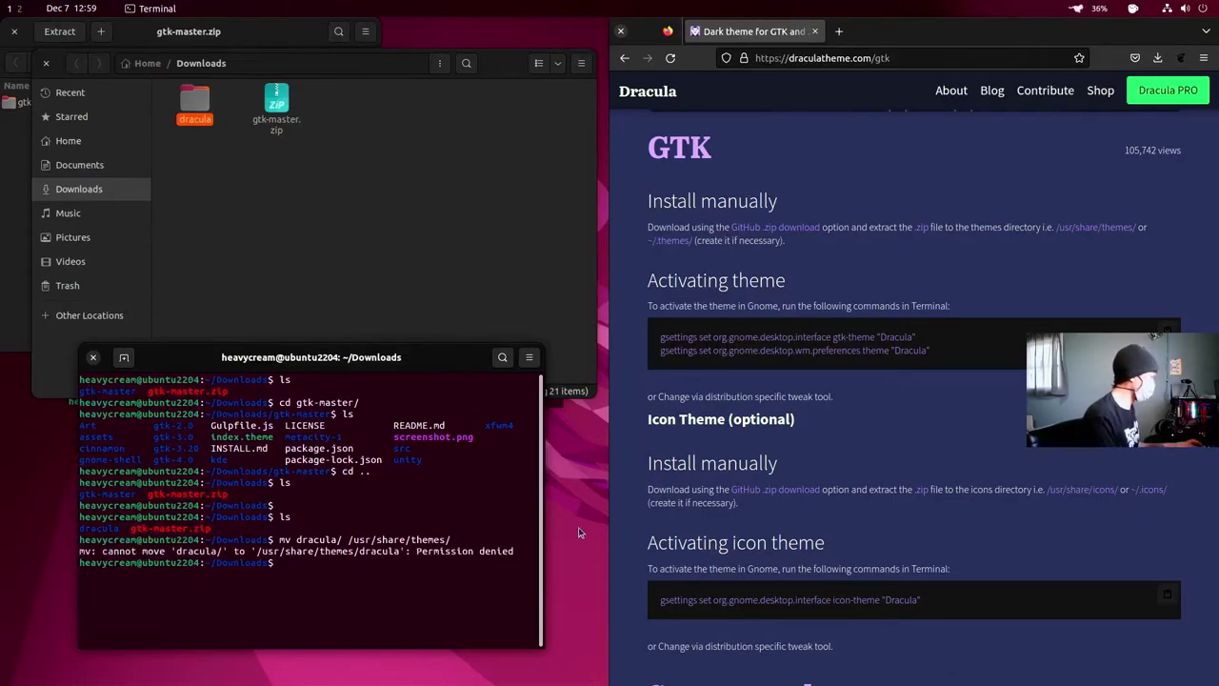
{"action": "type", "text": "sudo "}
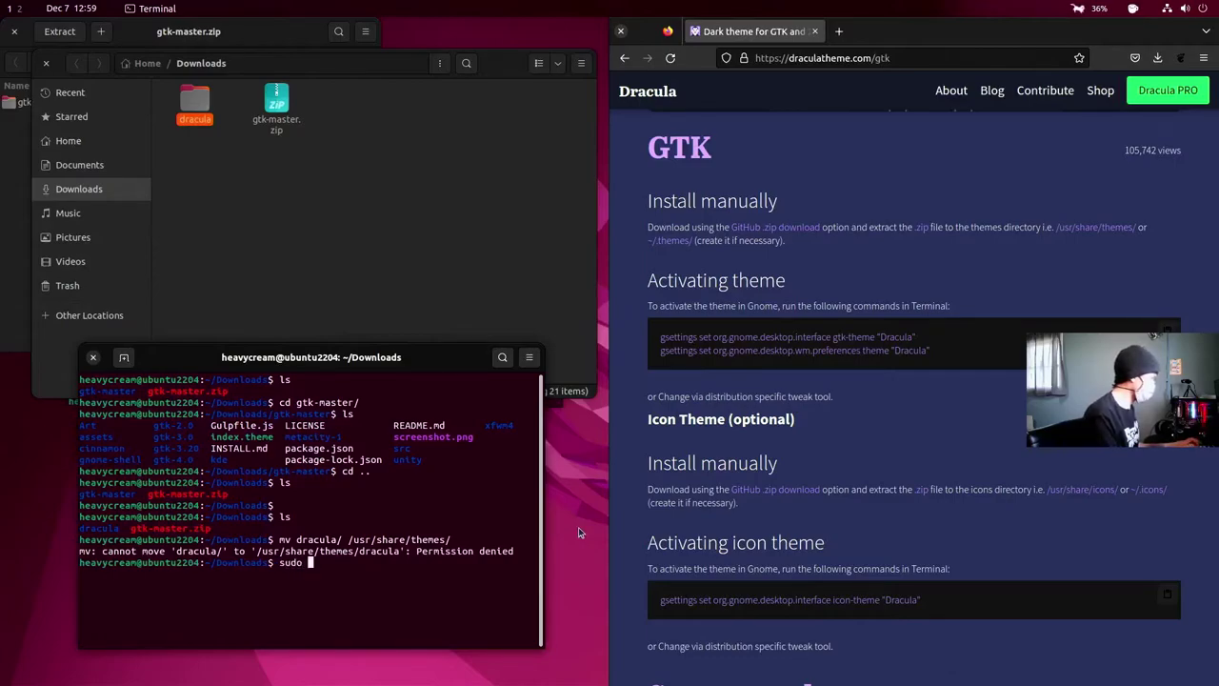
{"action": "type", "text": "!!"}
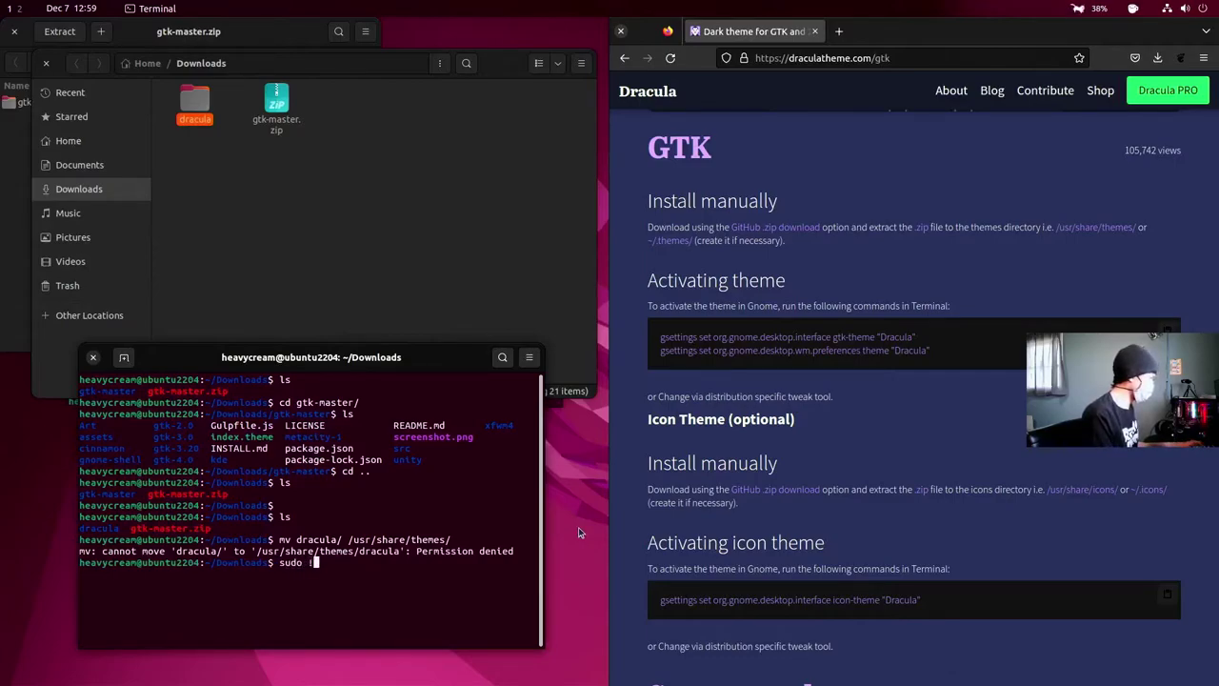
{"action": "key", "text": "Return"}
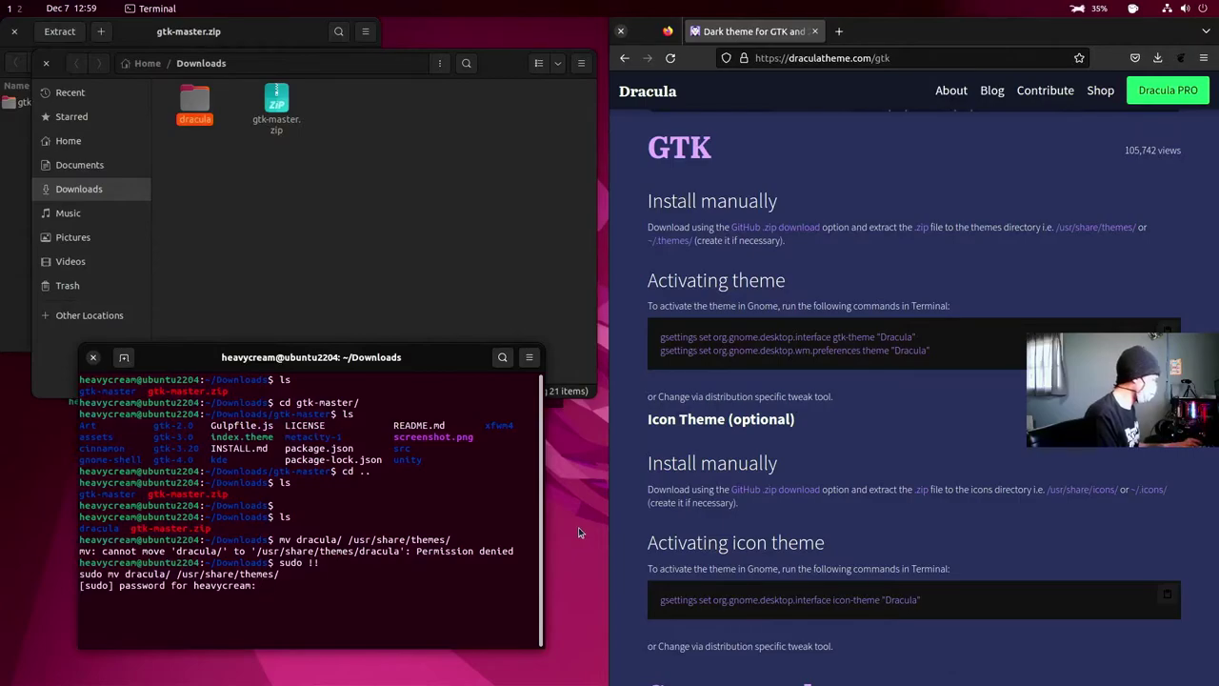
{"action": "key", "text": "Return"}
- Search Activities for 'twe' and launch Tweaks
{"action": "key", "text": "super"}
{"action": "type", "text": "twe"}
{"action": "left_click", "coordinate": [619, 104]}
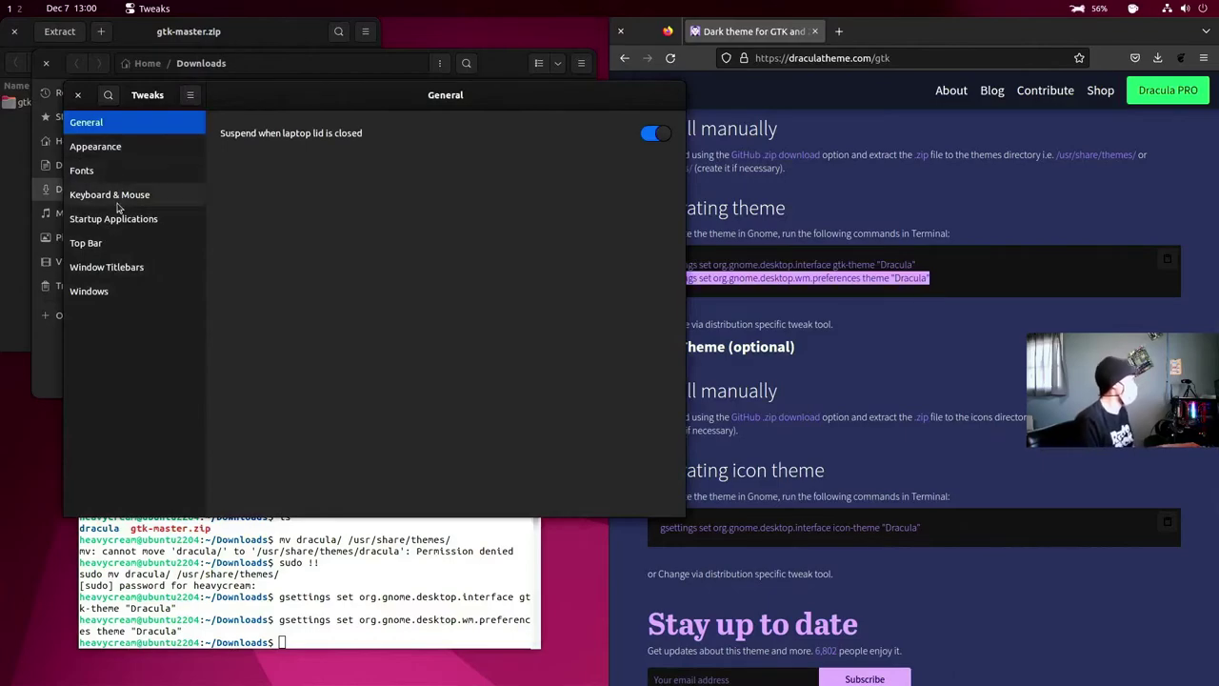
- In Appearance, set the Applications theme to Dracula and the Cursor theme to Redglass
{"action": "left_click", "coordinate": [98, 149]}
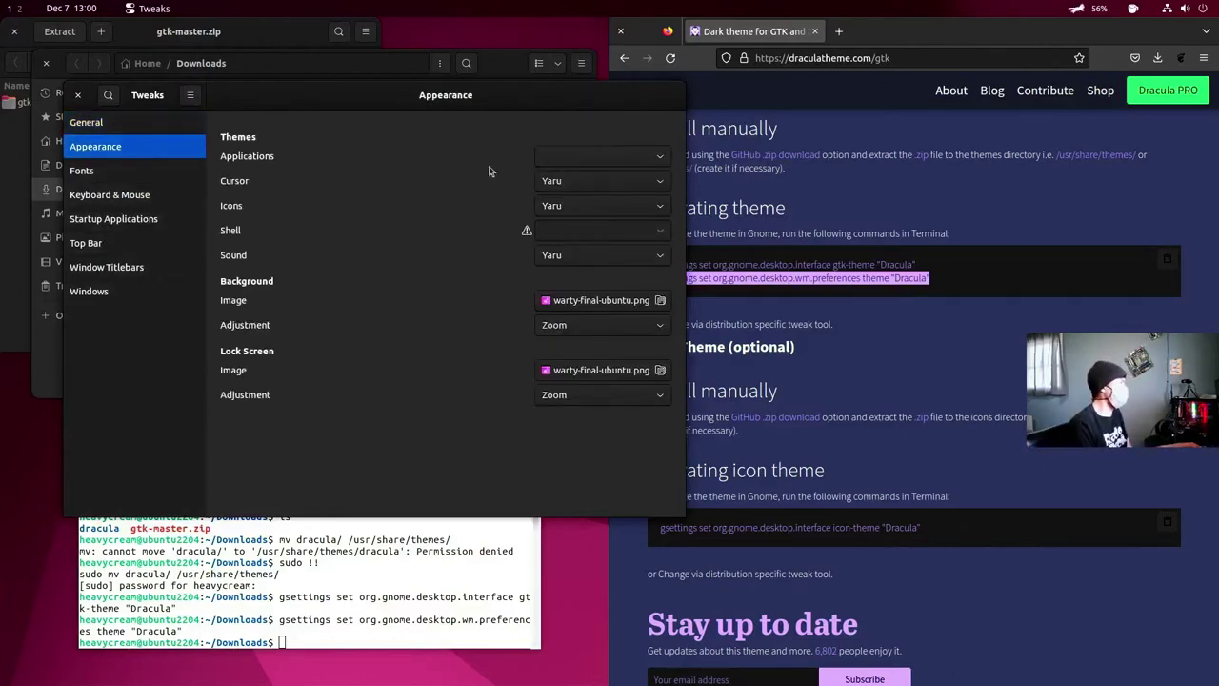
{"action": "left_click", "coordinate": [622, 161]}
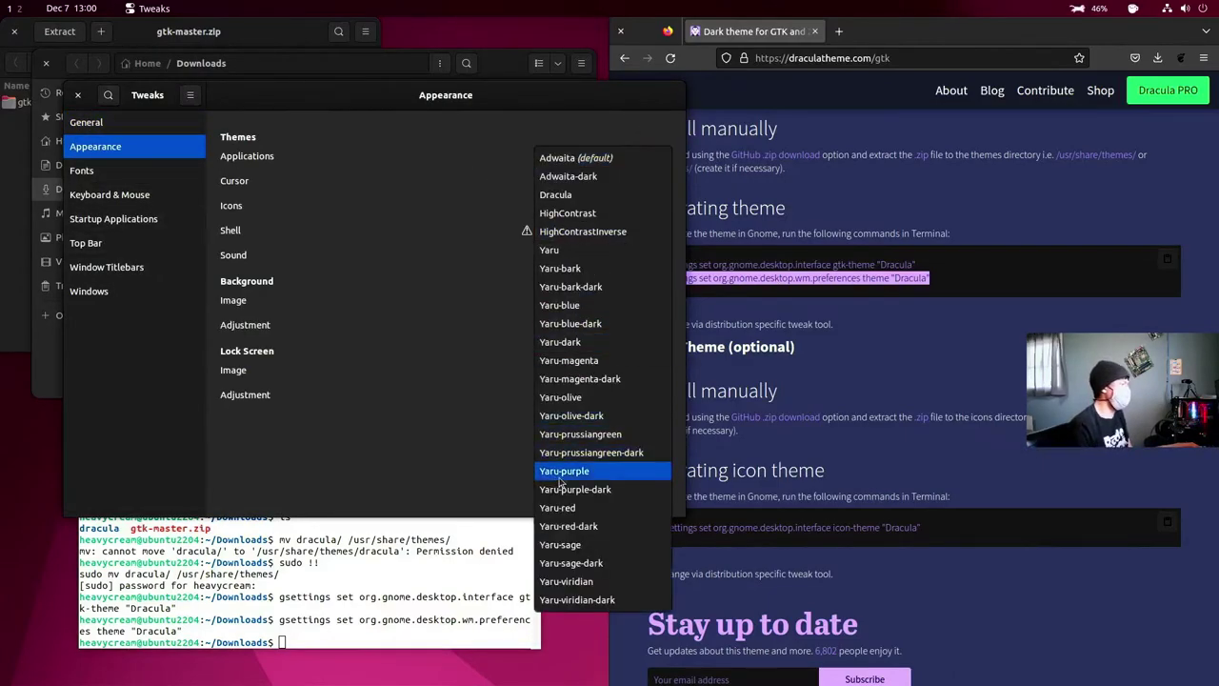
{"action": "left_click", "coordinate": [594, 194]}
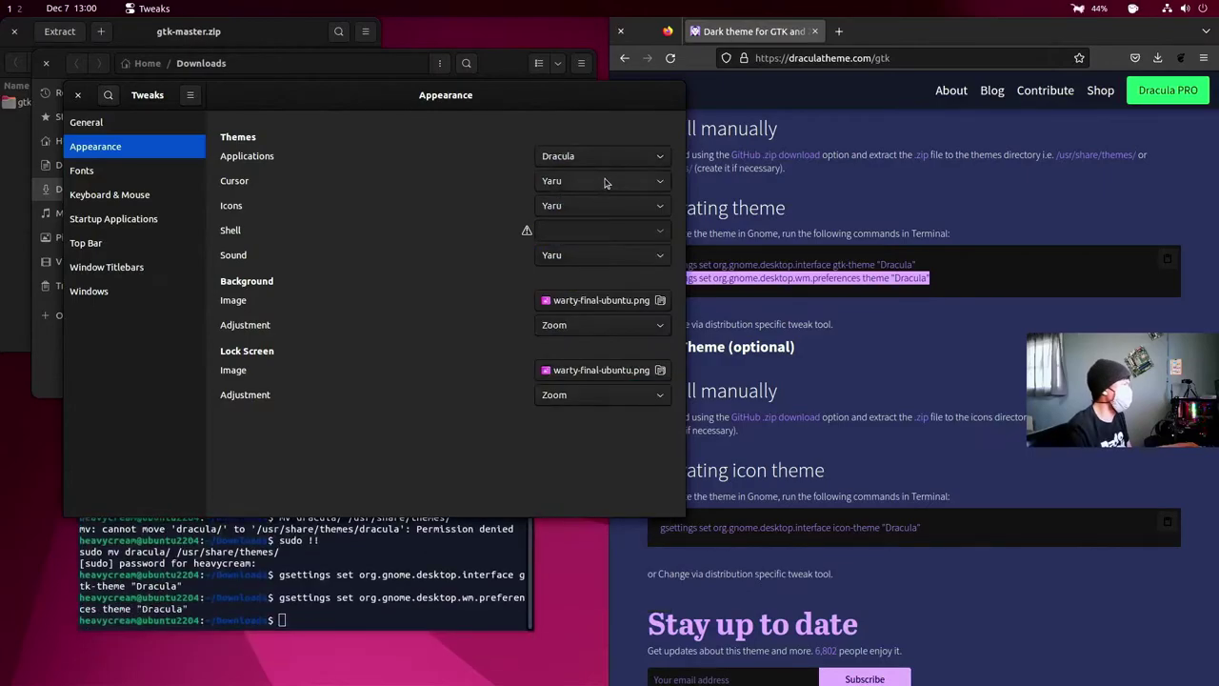
{"action": "left_click", "coordinate": [604, 183]}
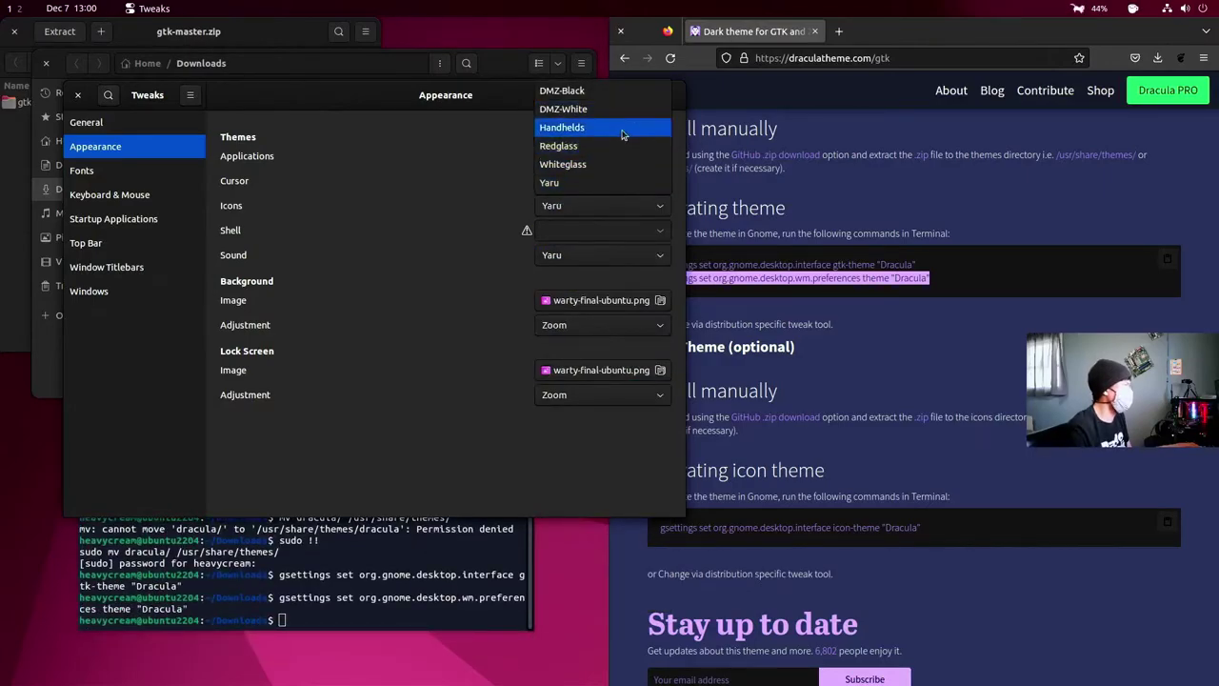
{"action": "left_click", "coordinate": [580, 145]}
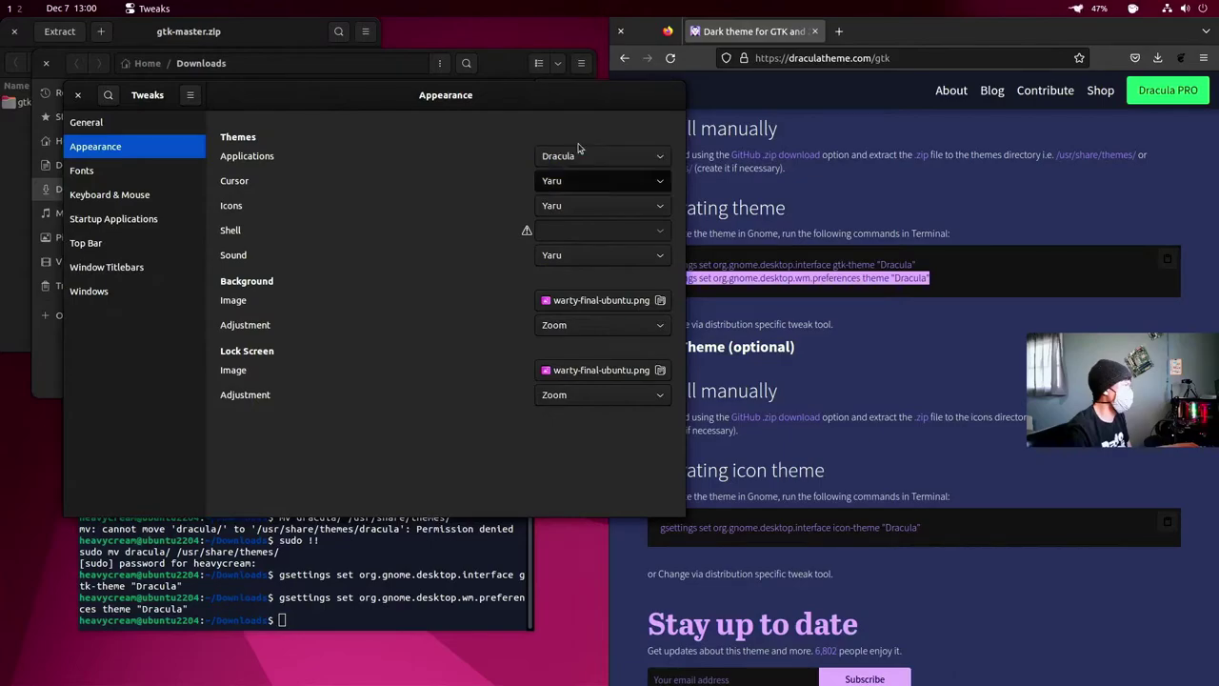
- Keep the Icons and Sound themes on Yaru
{"action": "left_click", "coordinate": [660, 209]}
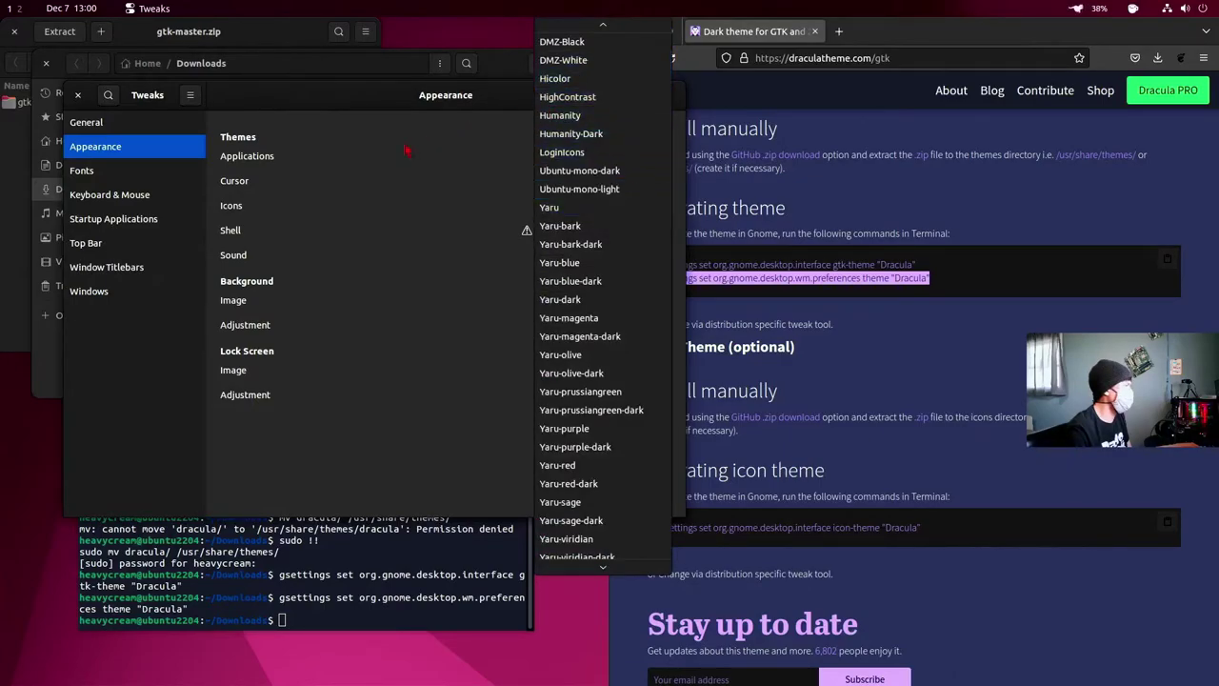
{"action": "left_click", "coordinate": [274, 212]}
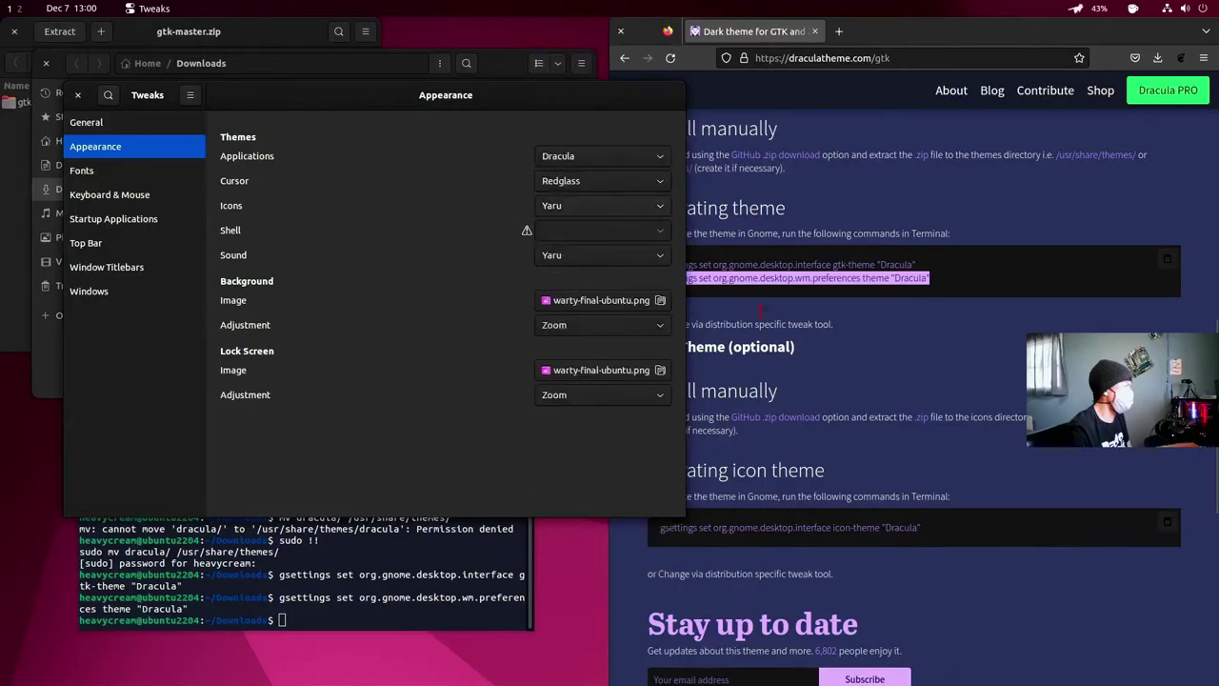
{"action": "left_click", "coordinate": [881, 377]}
{"action": "left_click", "coordinate": [509, 230]}
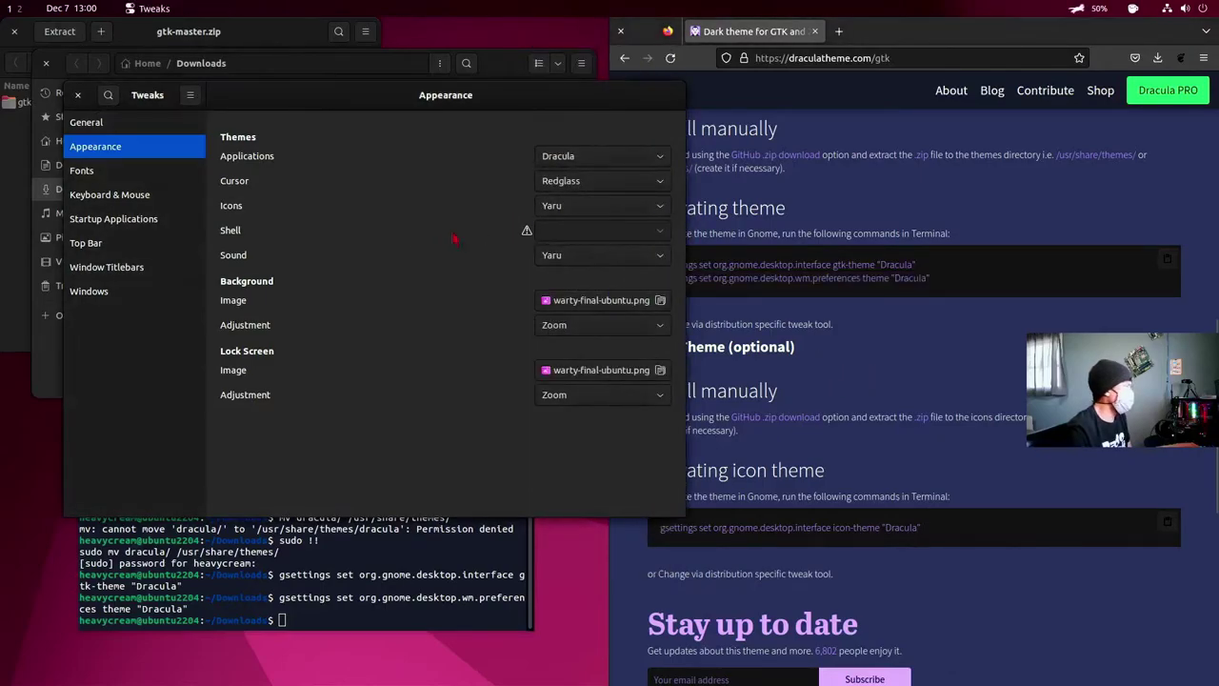
{"action": "left_click", "coordinate": [605, 255]}
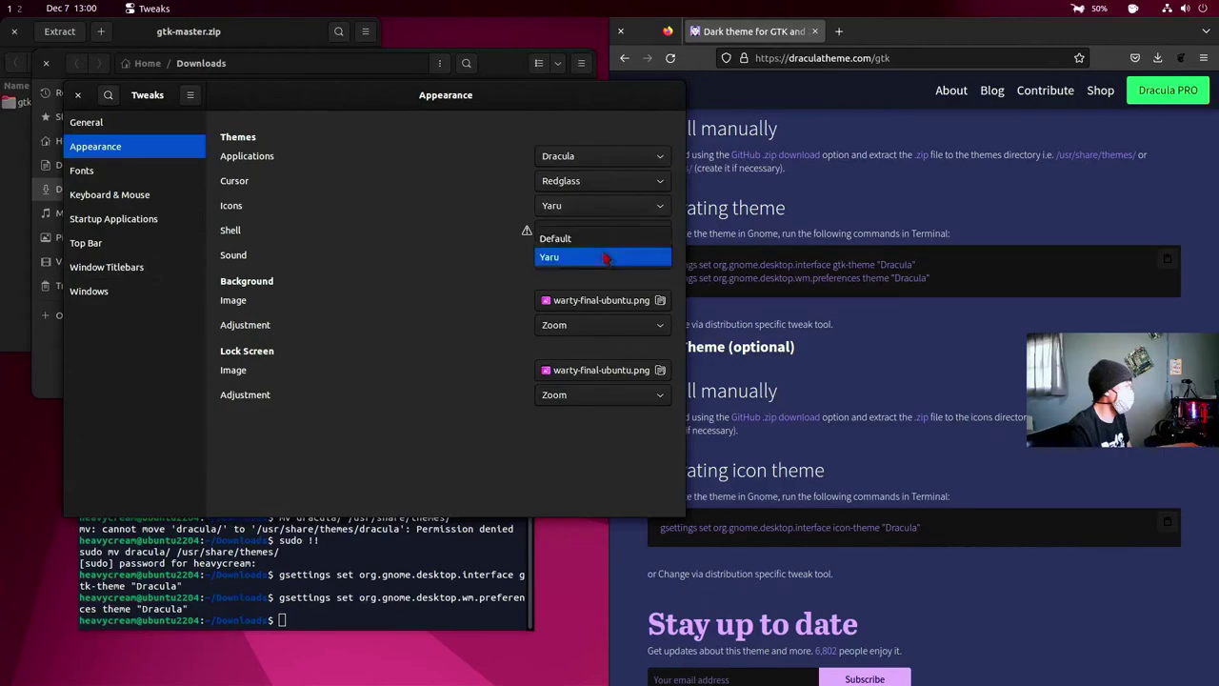
{"action": "left_click", "coordinate": [604, 257]}
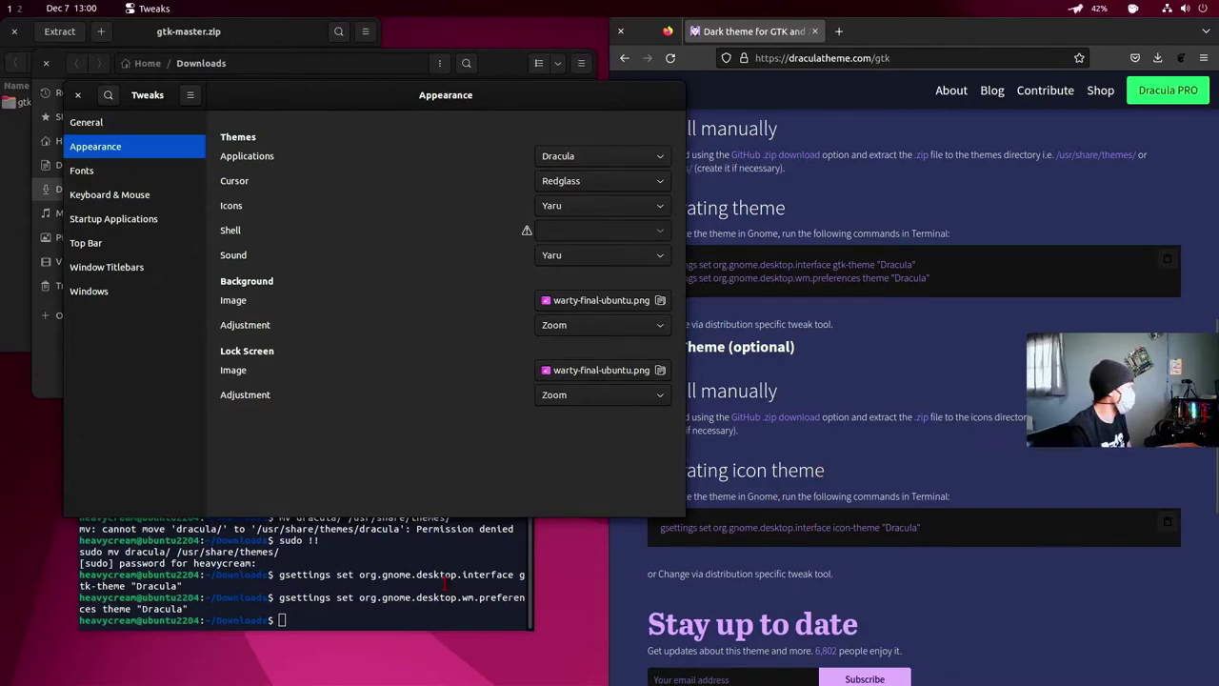
{"action": "scroll", "coordinate": [444, 583], "scroll_direction": "up", "scroll_amount": 1}
- Download the Dracula icon theme from GitHub as Dracula.zip and open it in Archive Manager
{"action": "scroll", "coordinate": [443, 583], "scroll_direction": "down", "scroll_amount": 1}
{"action": "left_click", "coordinate": [932, 450]}
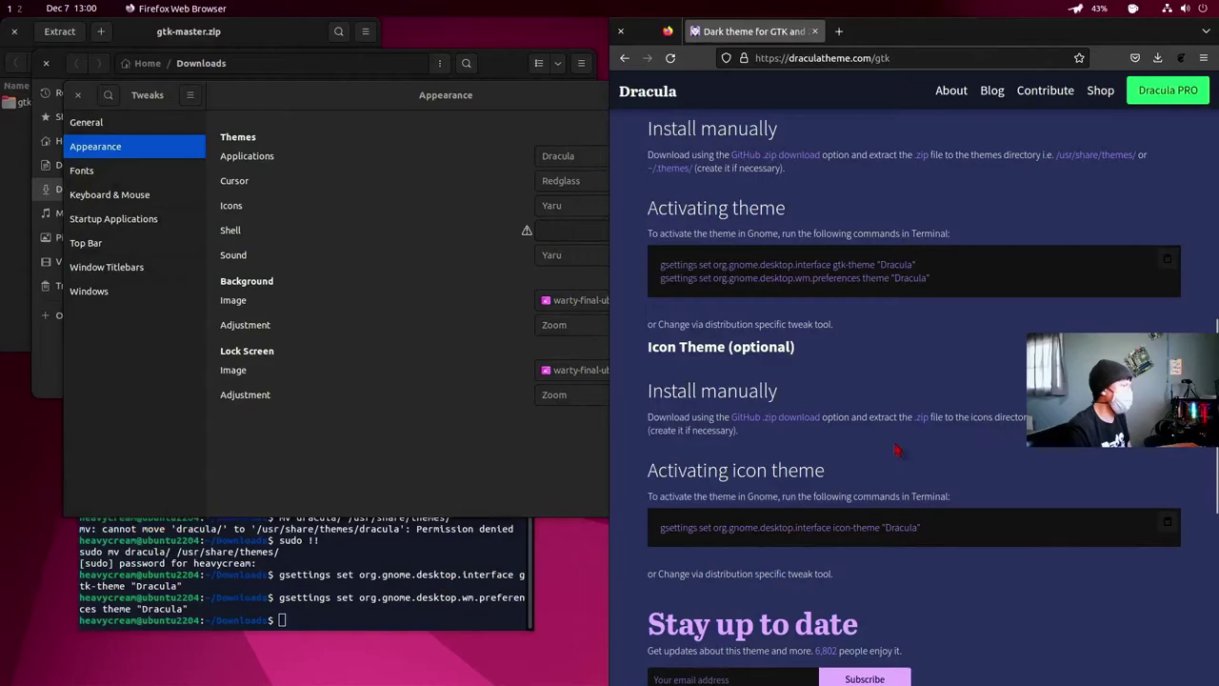
{"action": "scroll", "coordinate": [895, 449], "scroll_direction": "down", "scroll_amount": 3}
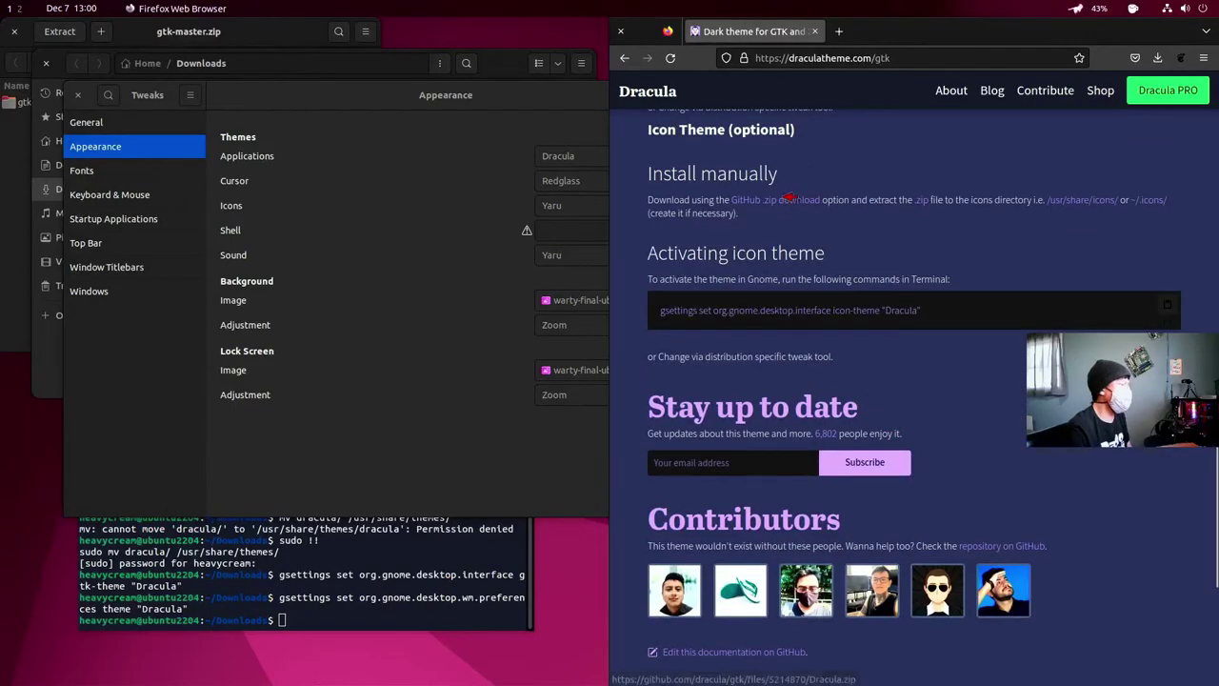
{"action": "left_click", "coordinate": [790, 199]}
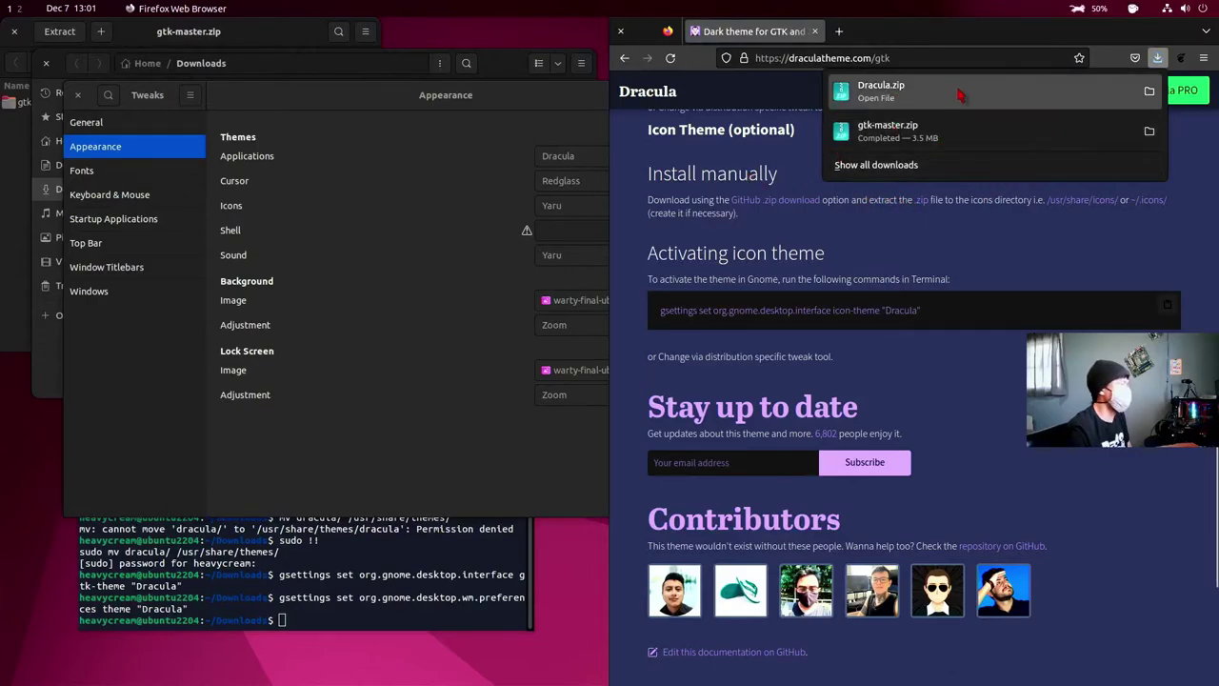
{"action": "left_click", "coordinate": [921, 100]}
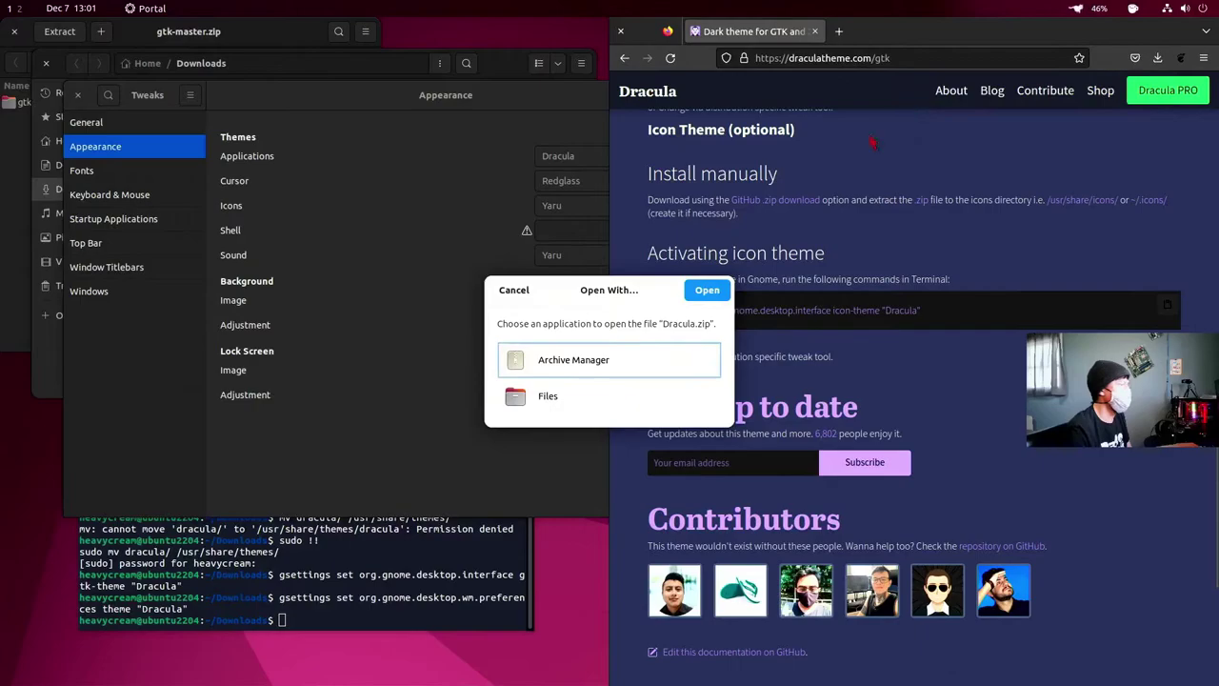
- Extract the Dracula folder from Dracula.zip into Downloads and view it in Files
{"action": "left_click", "coordinate": [707, 291]}
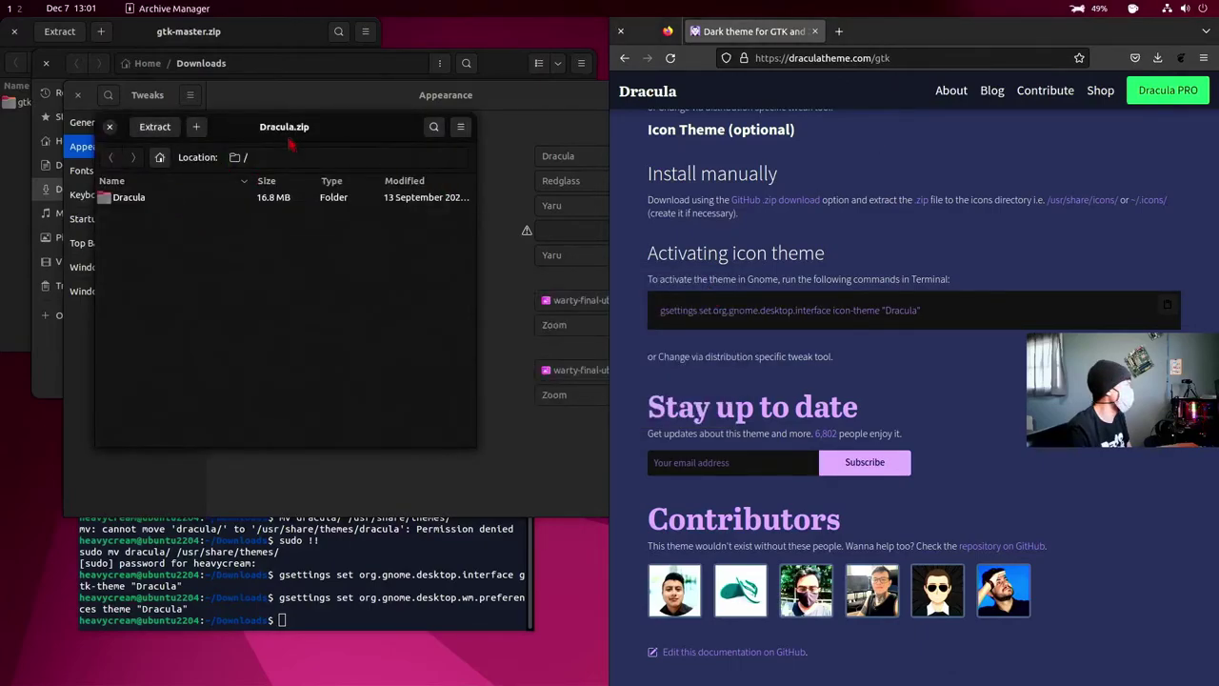
{"action": "left_click", "coordinate": [156, 126]}
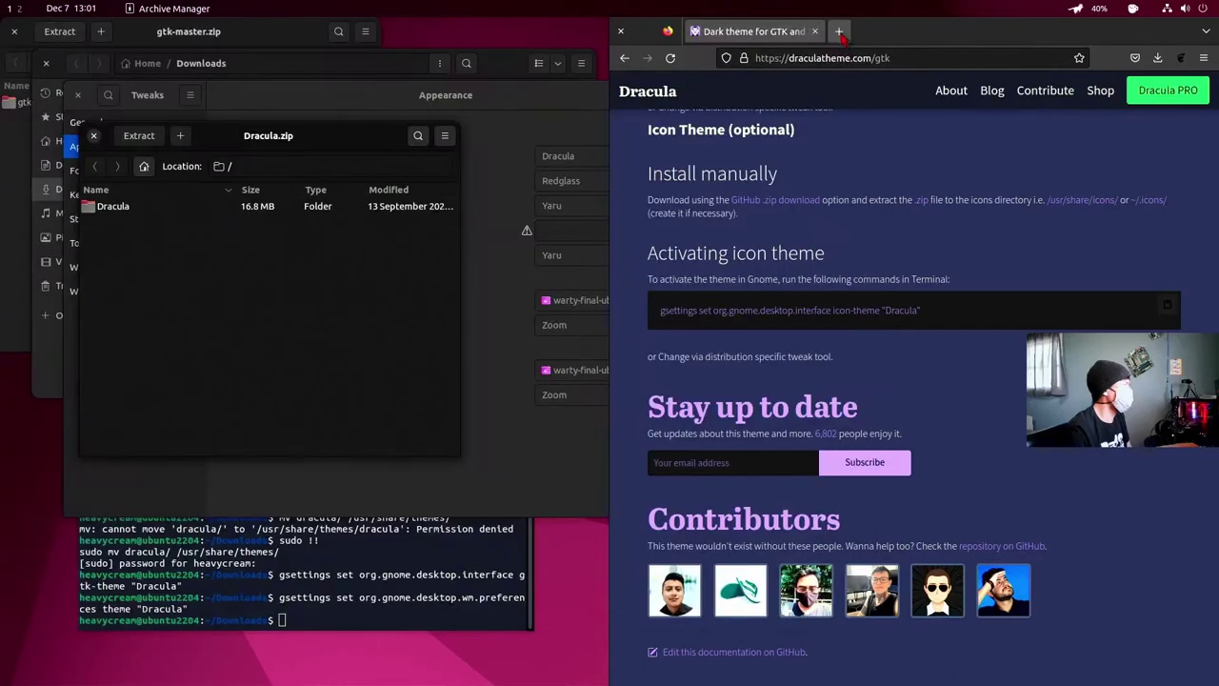
{"action": "left_click", "coordinate": [839, 31]}
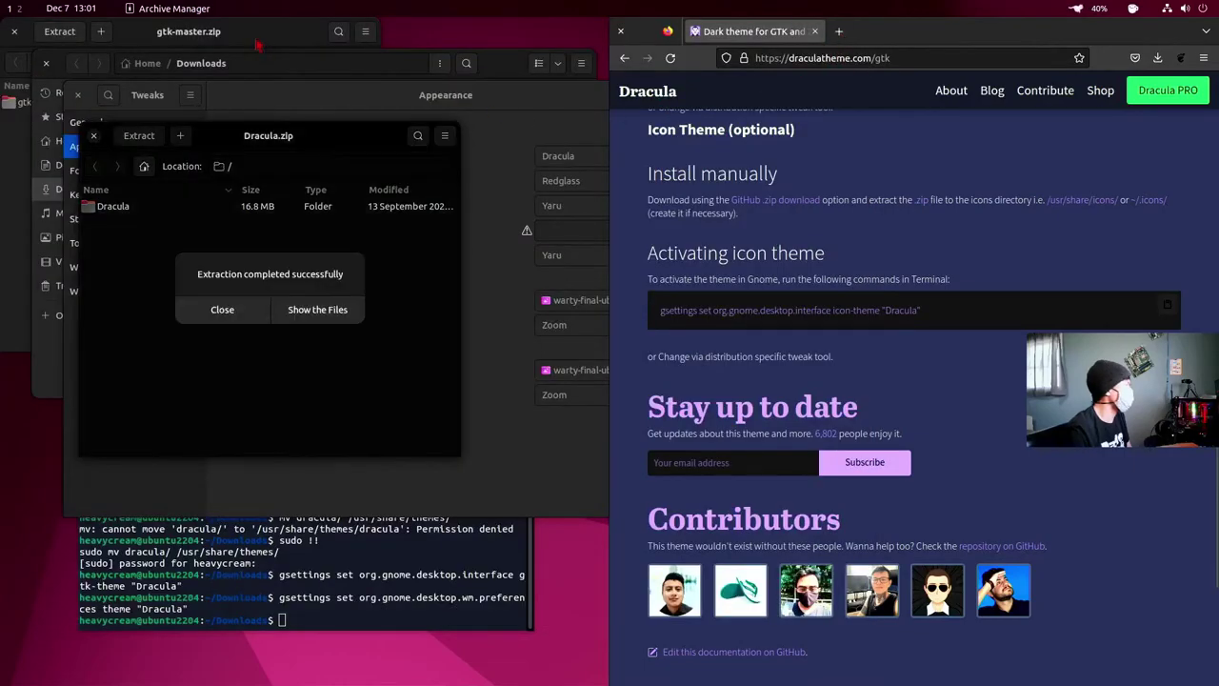
{"action": "left_click", "coordinate": [319, 311]}
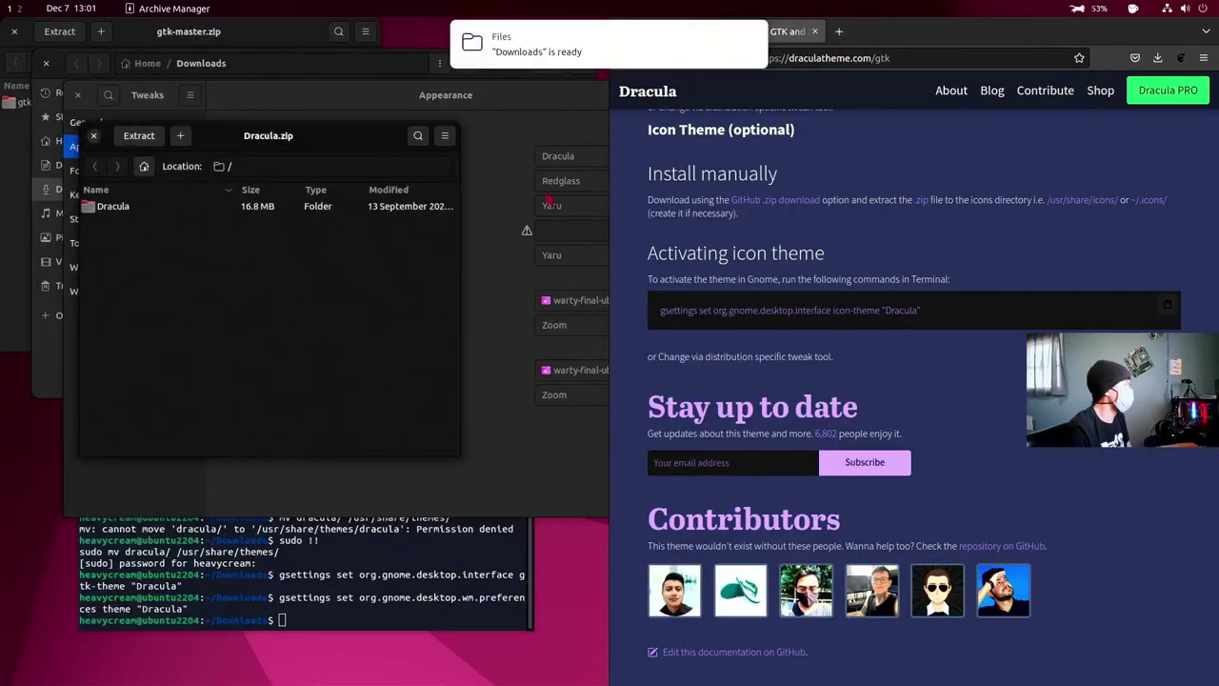
{"action": "left_click", "coordinate": [579, 61]}
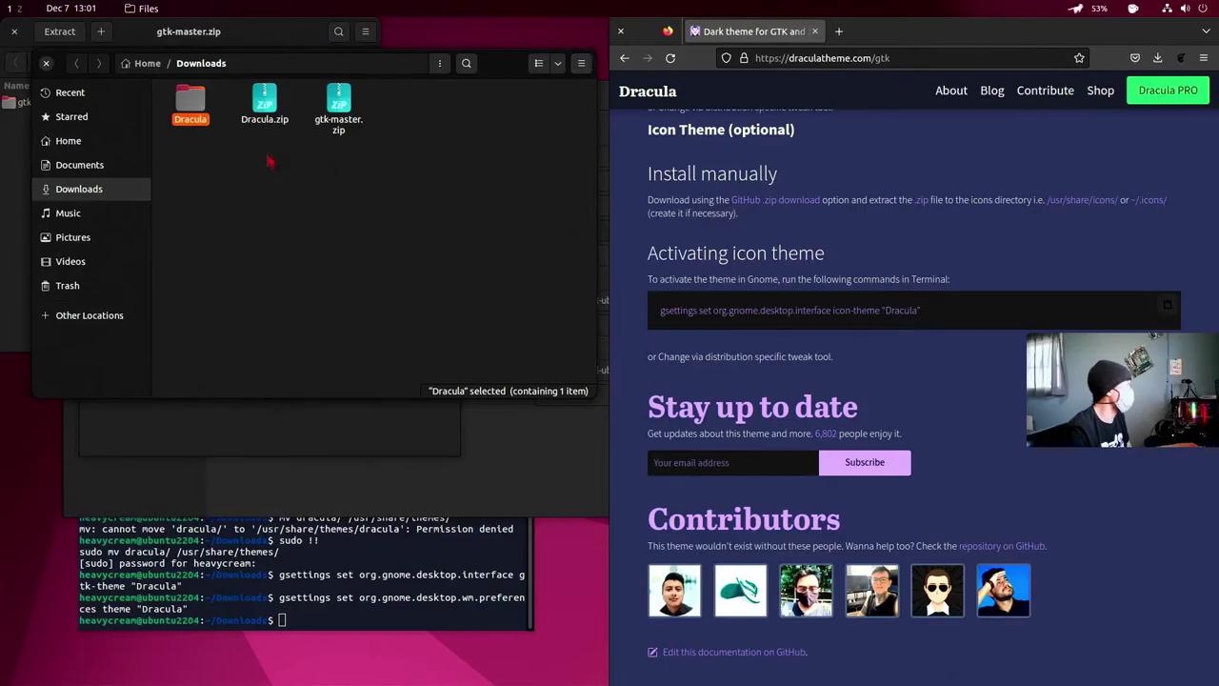
- Delete Dracula.zip and gtk-master.zip, leaving only the extracted Dracula folder in Downloads
{"action": "left_click_drag", "start_coordinate": [258, 149], "coordinate": [362, 99]}
{"action": "key", "text": "Delete"}
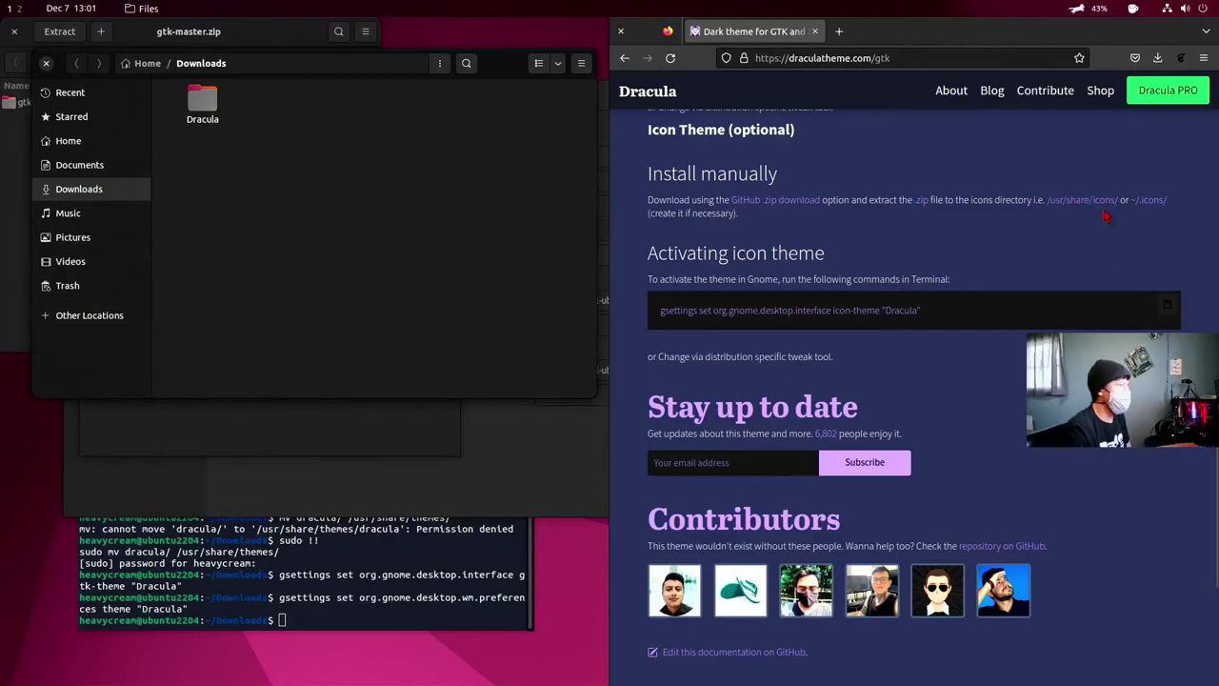
{"action": "scroll", "coordinate": [1027, 250], "scroll_direction": "up", "scroll_amount": 3}
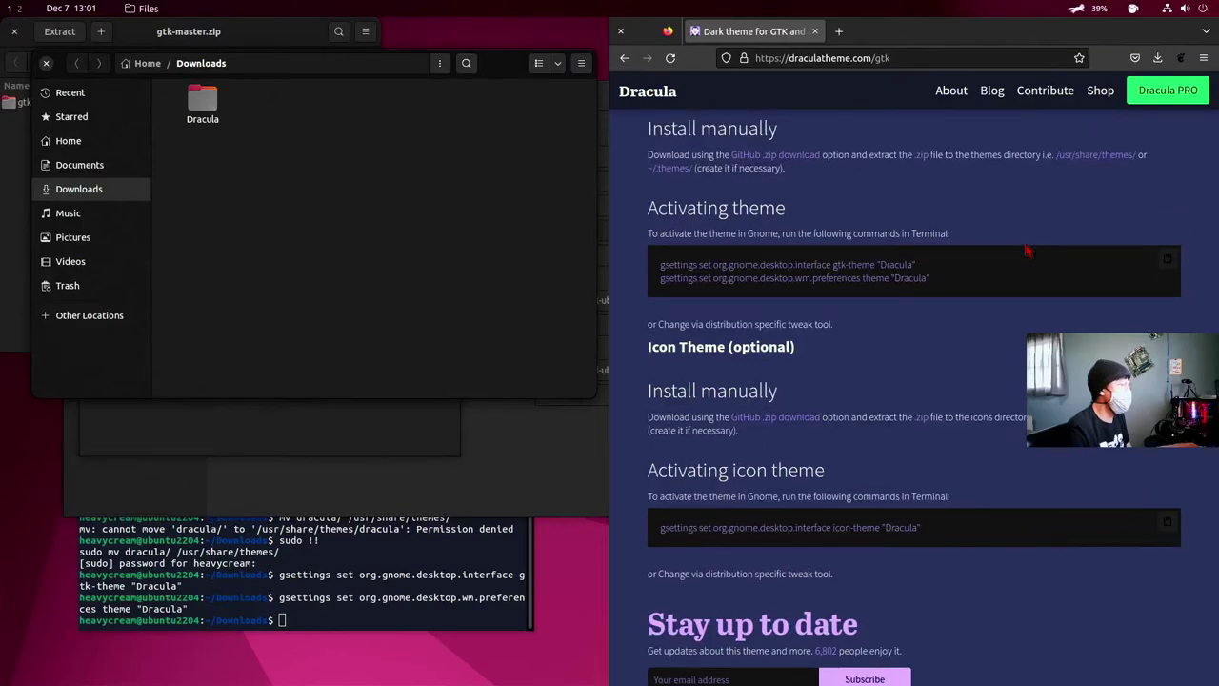
{"action": "scroll", "coordinate": [1028, 249], "scroll_direction": "down", "scroll_amount": 2}
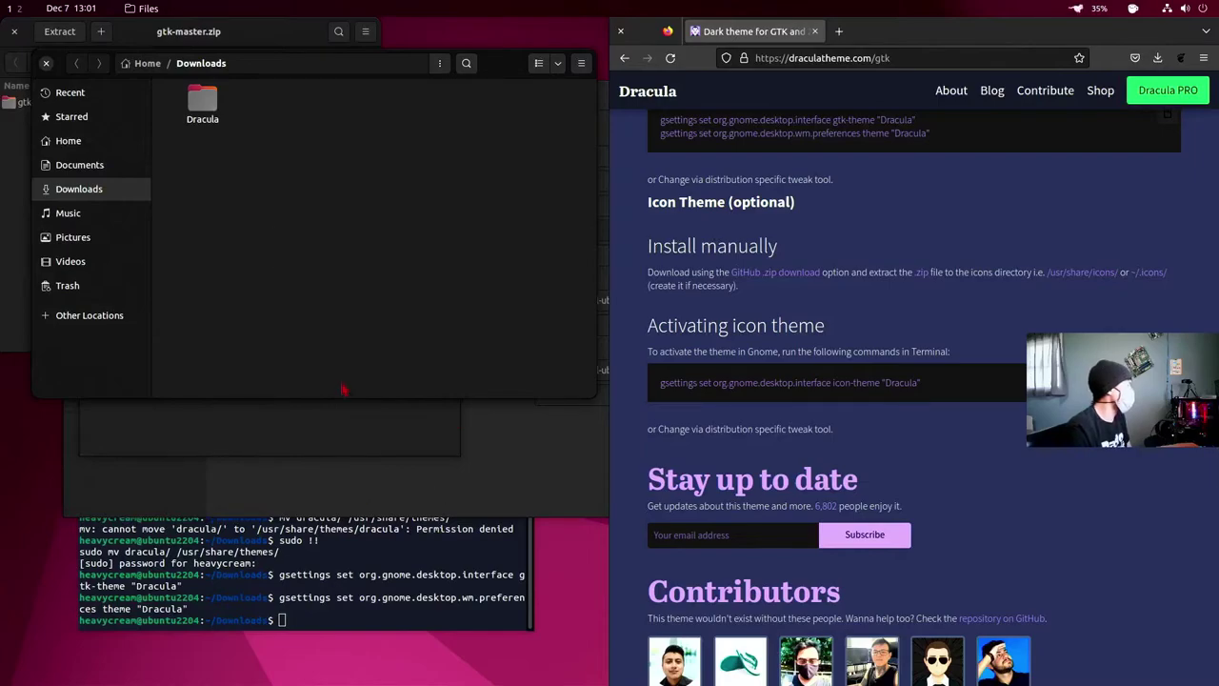
- Move the Dracula folder into /usr/share/icons with mv, rerunning it via sudo !! after Permission denied
{"action": "key", "text": "alt+Tab"}
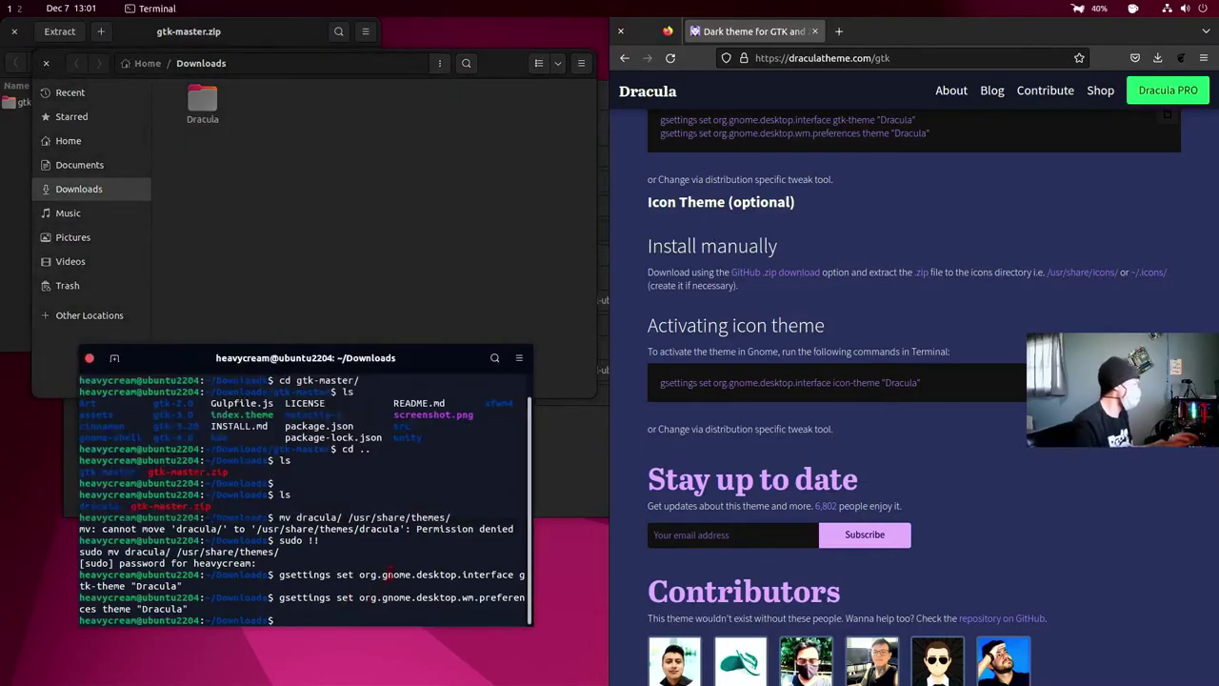
{"action": "type", "text": "ls"}
{"action": "key", "text": "Return"}
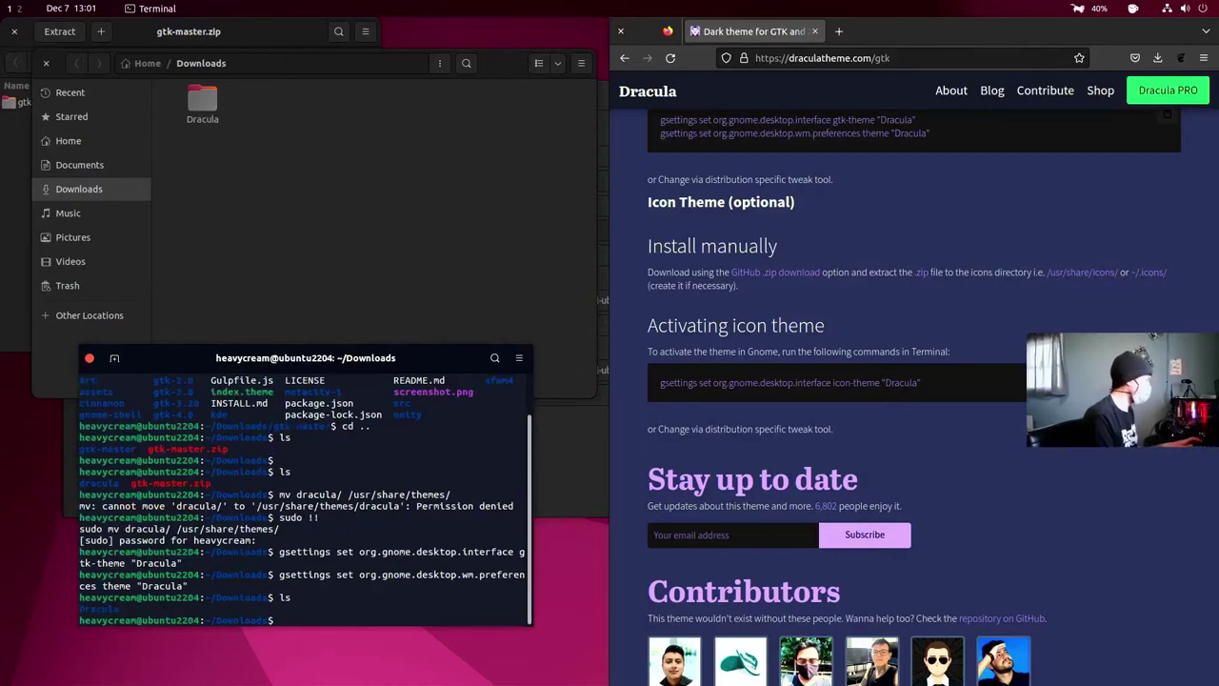
{"action": "type", "text": "mv"}
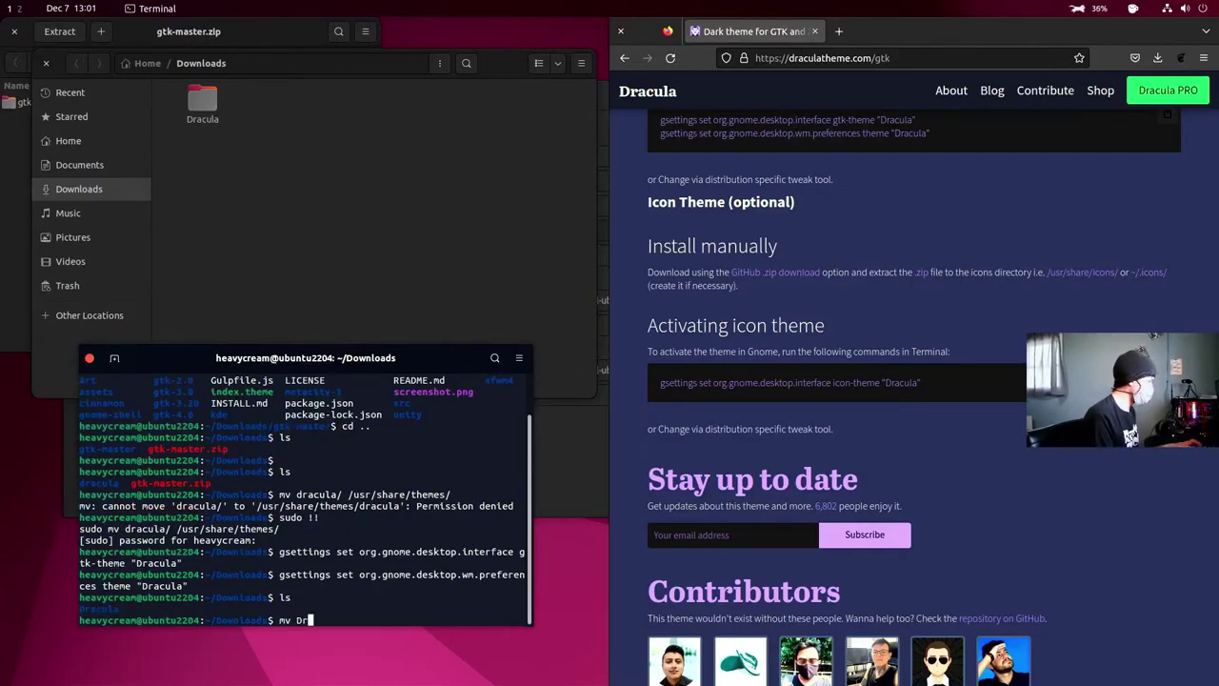
{"action": "type", "text": " Dr"}
{"action": "key", "text": "Tab"}
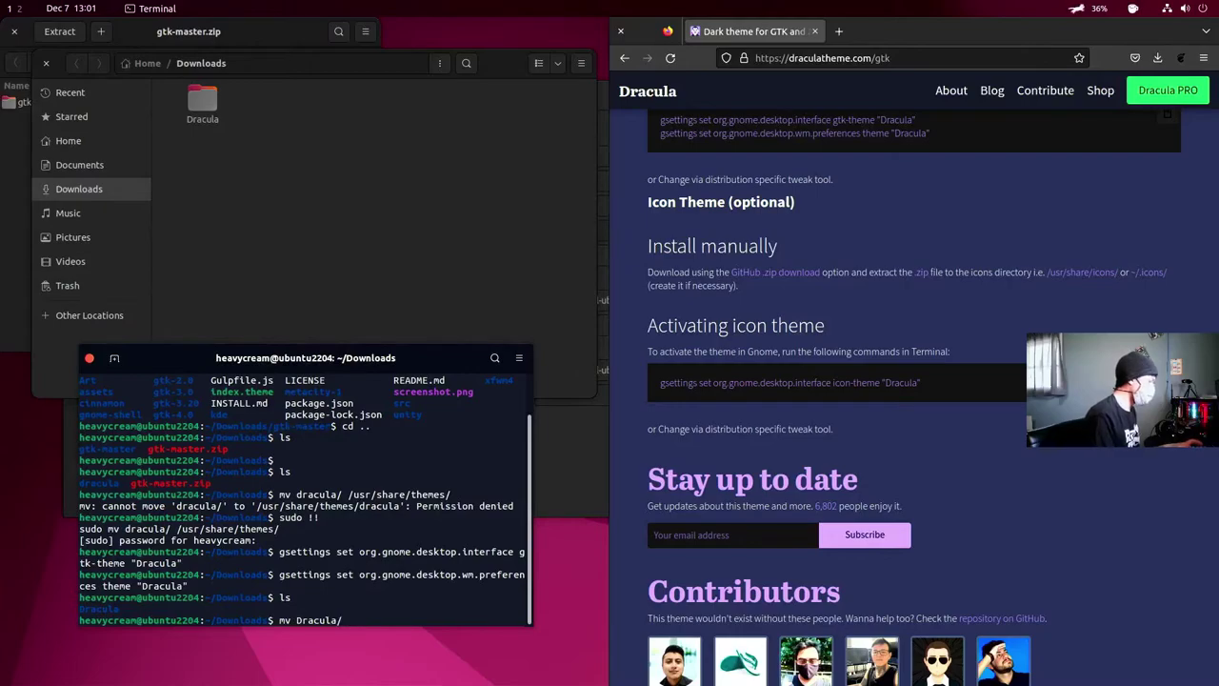
{"action": "type", "text": "/usr"}
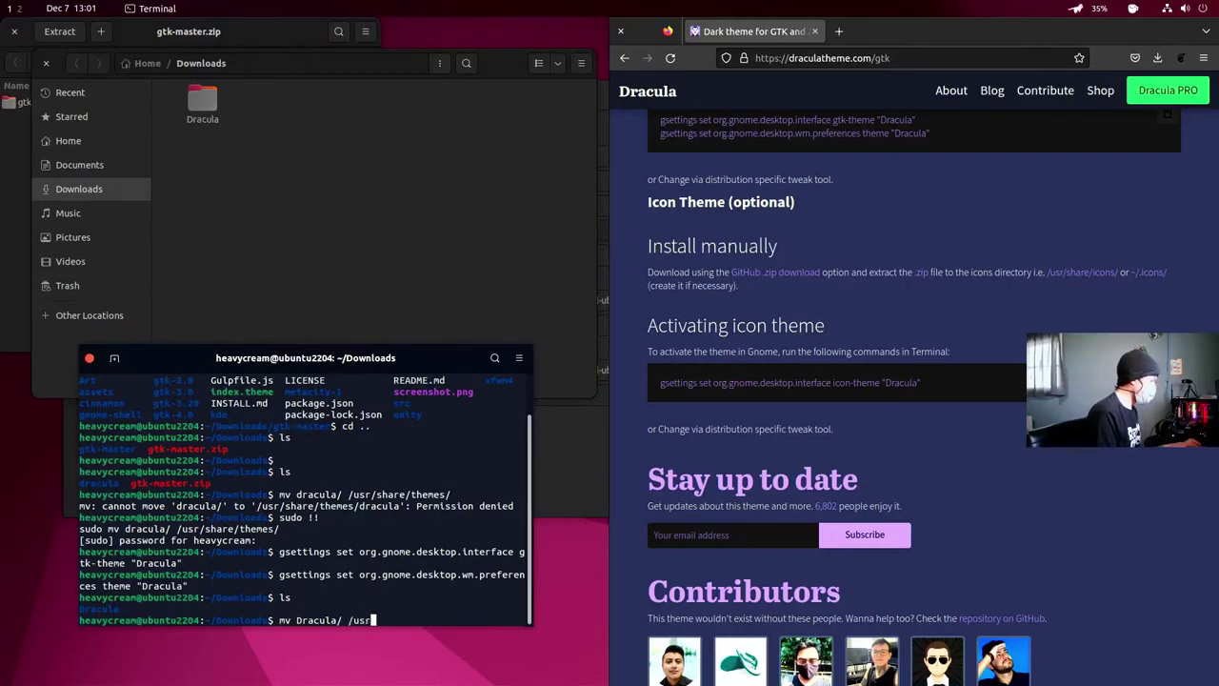
{"action": "type", "text": "/s"}
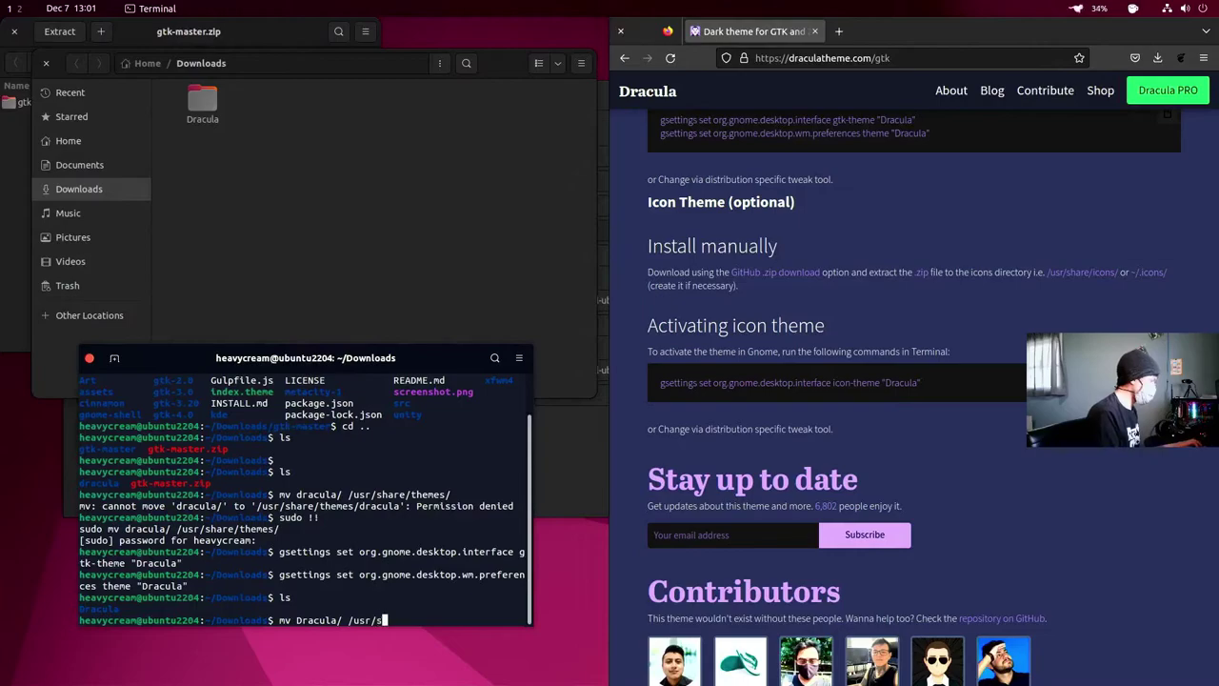
{"action": "type", "text": "hare/icons/"}
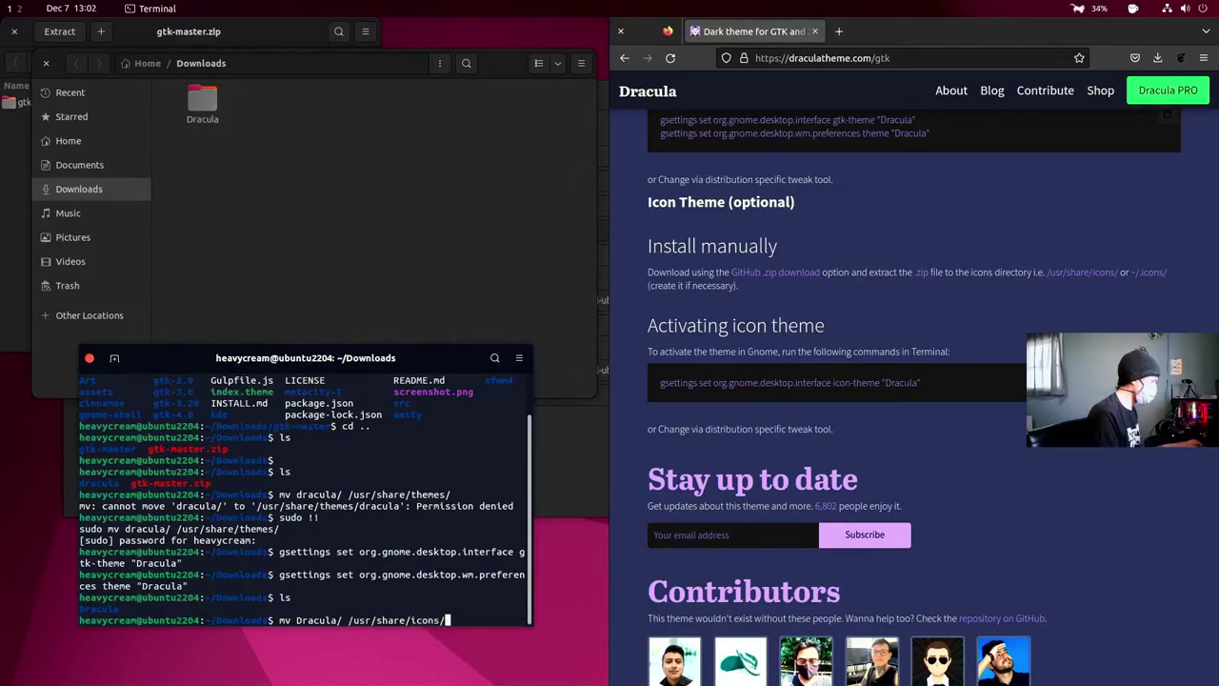
{"action": "key", "text": "Return"}
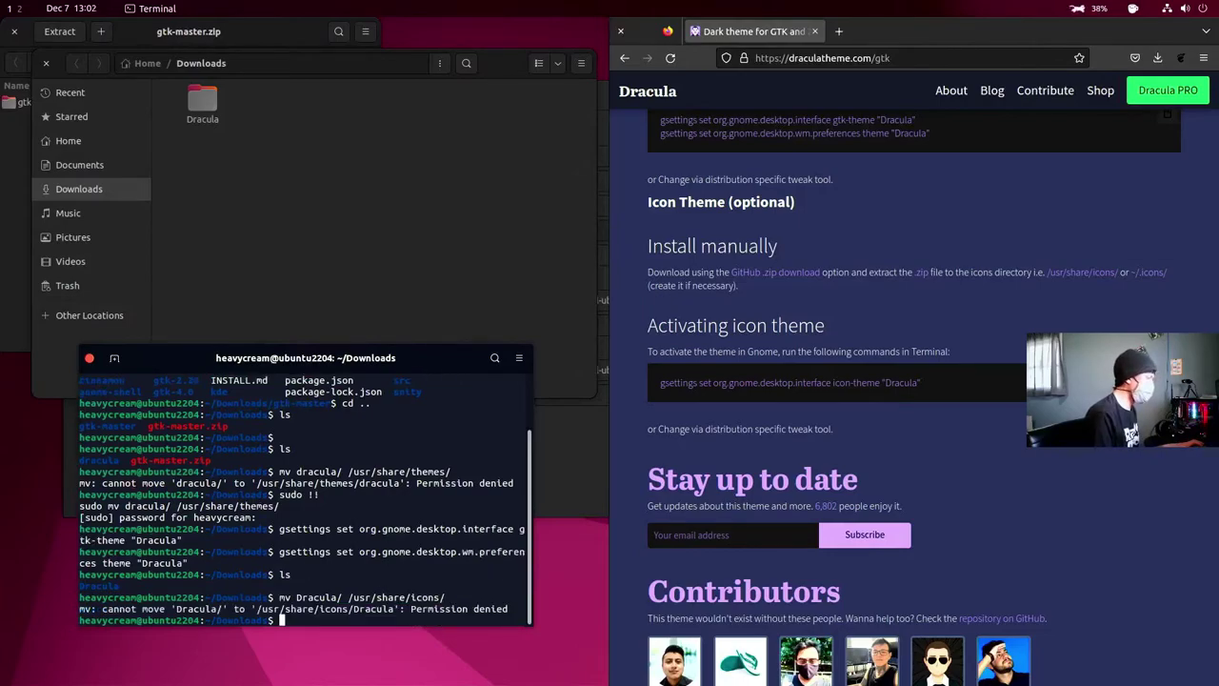
{"action": "type", "text": "su"}
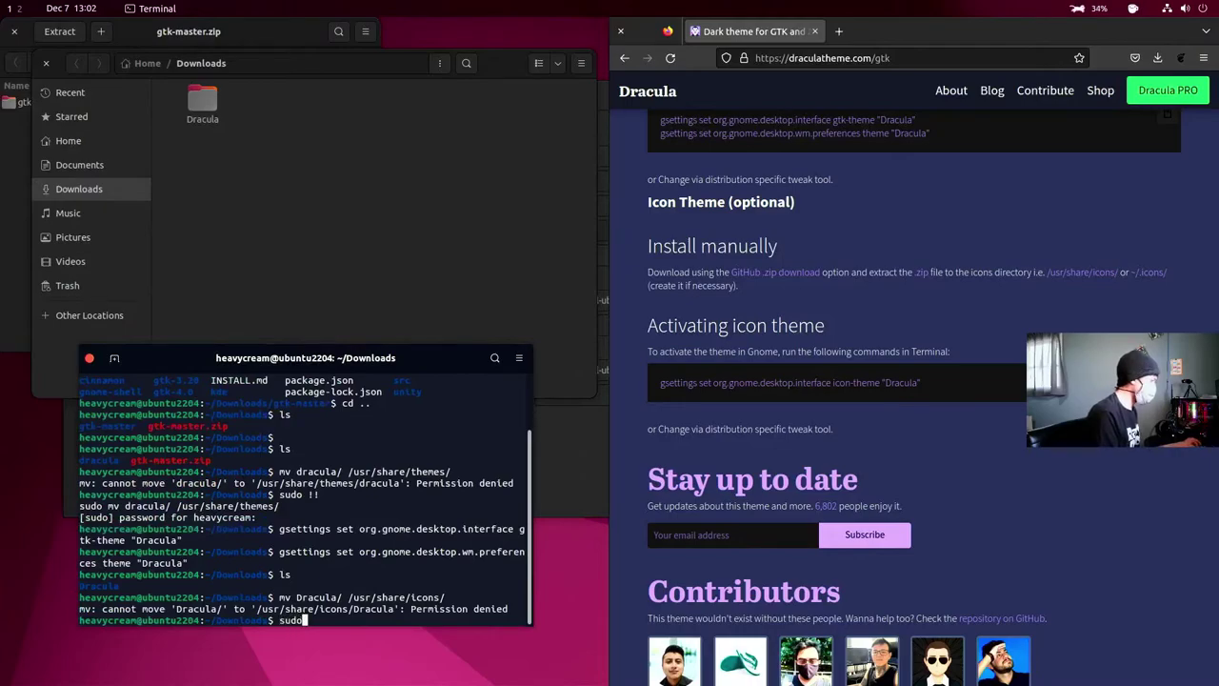
{"action": "type", "text": "do "}
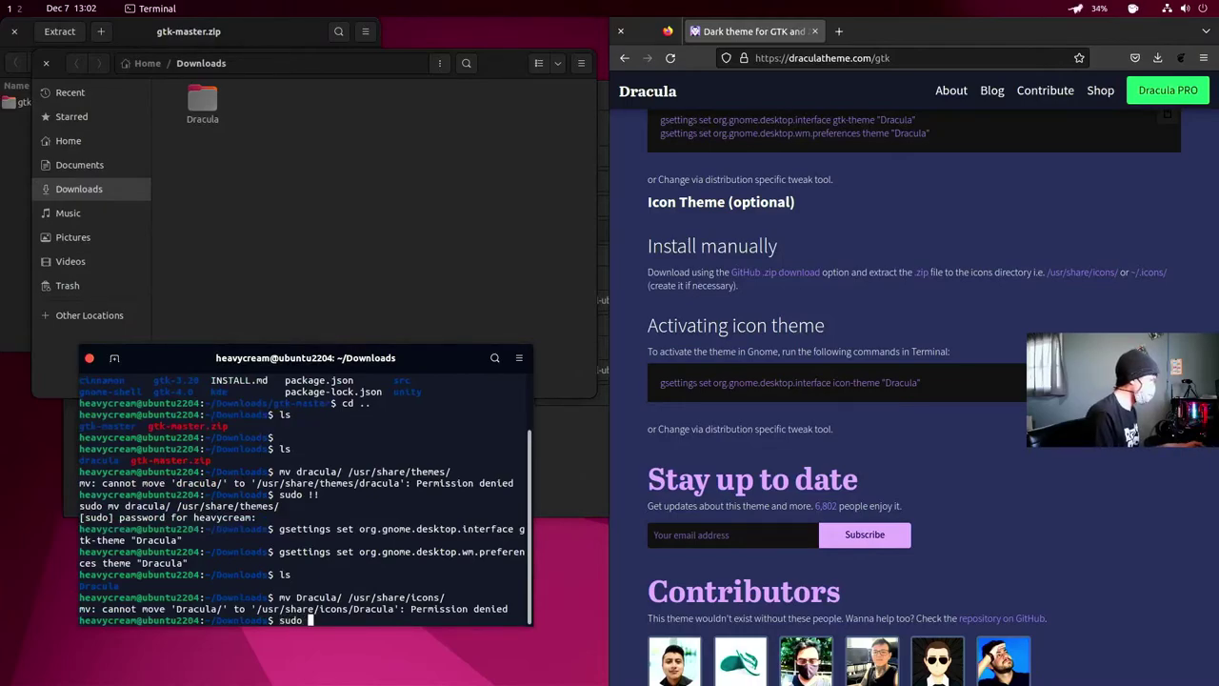
{"action": "type", "text": "!!"}
{"action": "key", "text": "Return"}
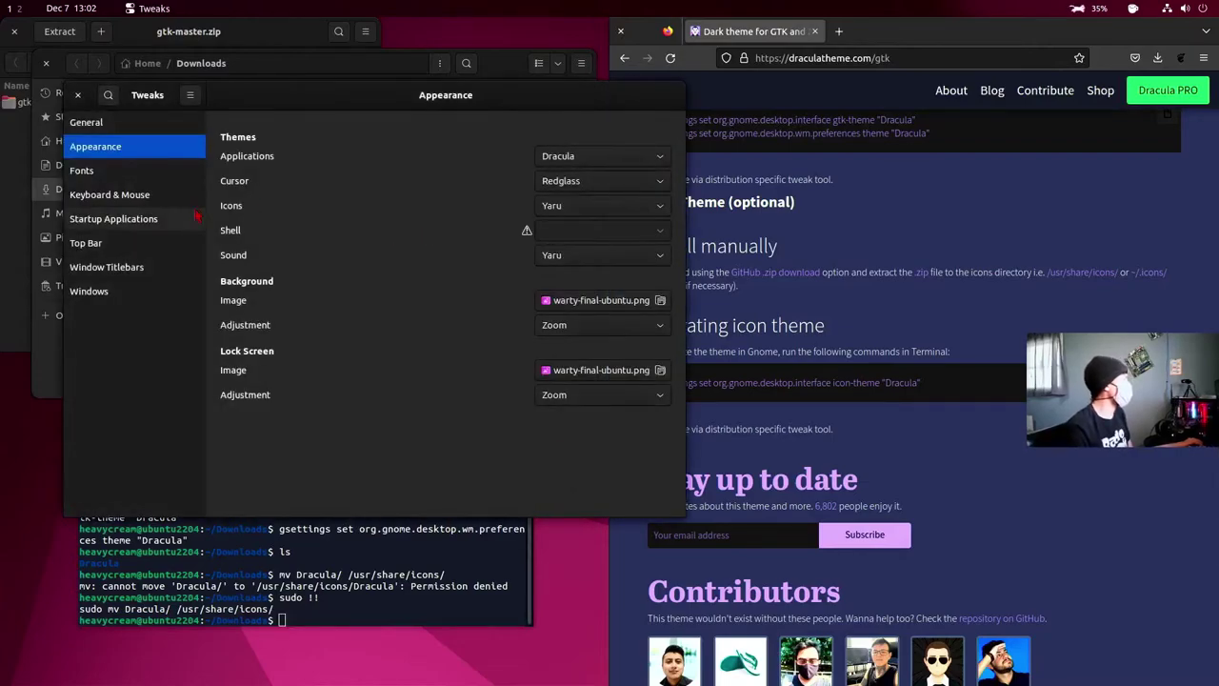
- Browse the icon themes in Tweaks' Icons dropdown without changing it from Yaru
{"action": "left_click", "coordinate": [658, 205]}
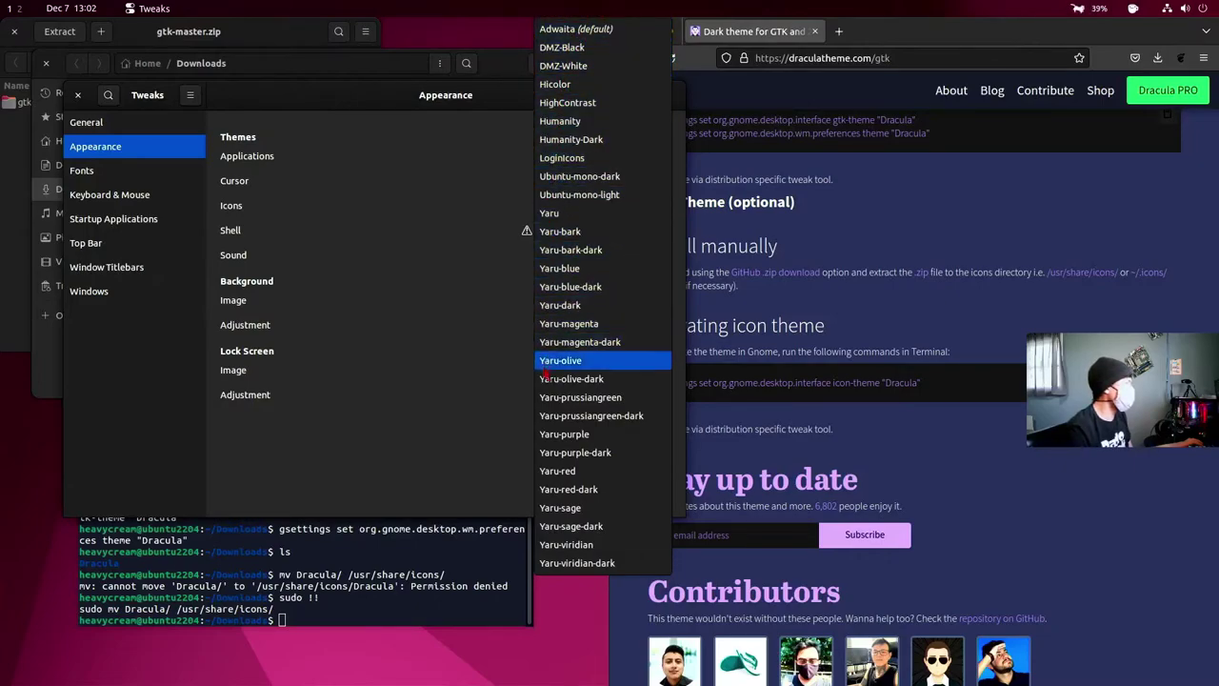
{"action": "left_click", "coordinate": [678, 377]}
{"action": "left_click", "coordinate": [816, 348]}
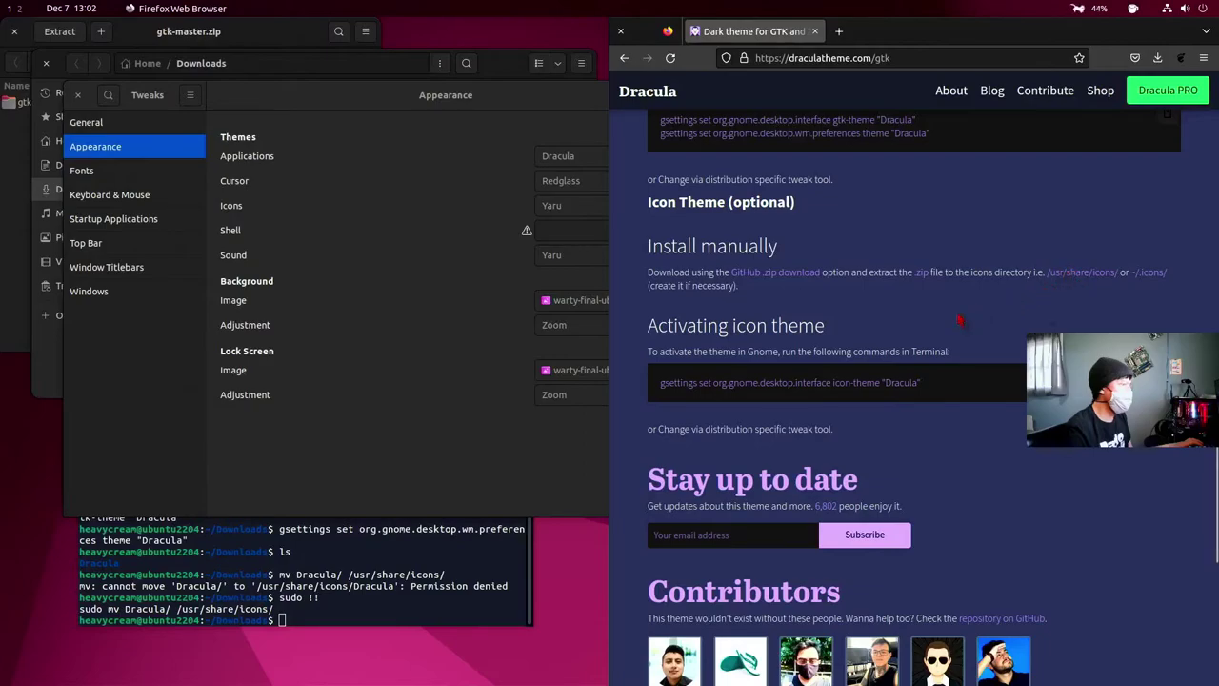
- Copy the site's gsettings icon-theme "Dracula" command into Terminal and run it
{"action": "left_click_drag", "start_coordinate": [934, 387], "coordinate": [659, 383]}
{"action": "key", "text": "super+c"}
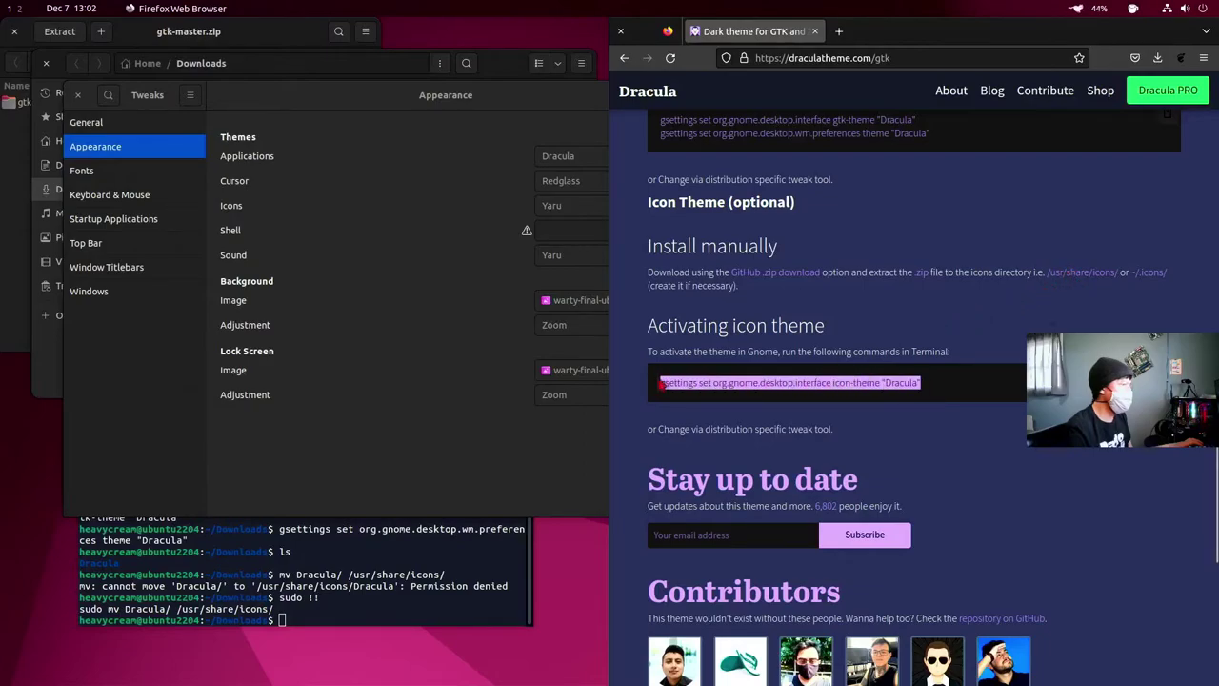
{"action": "right_click", "coordinate": [704, 385]}
{"action": "left_click", "coordinate": [733, 395]}
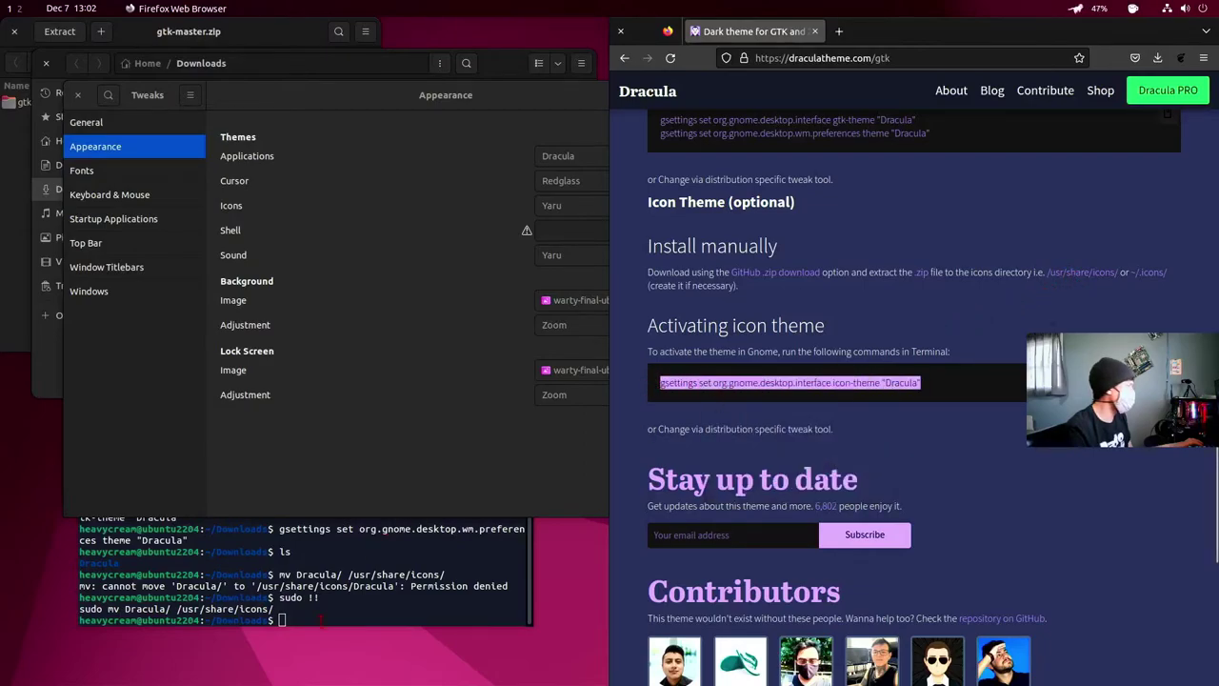
{"action": "left_click", "coordinate": [304, 625]}
{"action": "right_click", "coordinate": [304, 626]}
{"action": "left_click", "coordinate": [348, 533]}
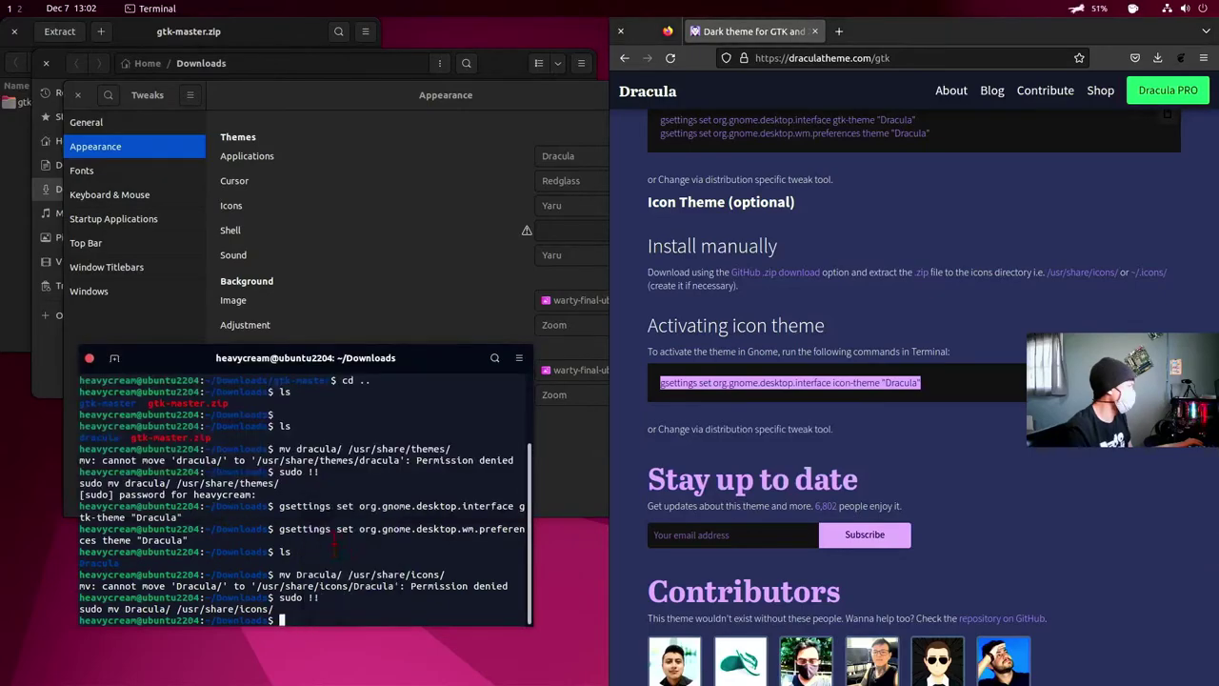
{"action": "key", "text": "Return"}
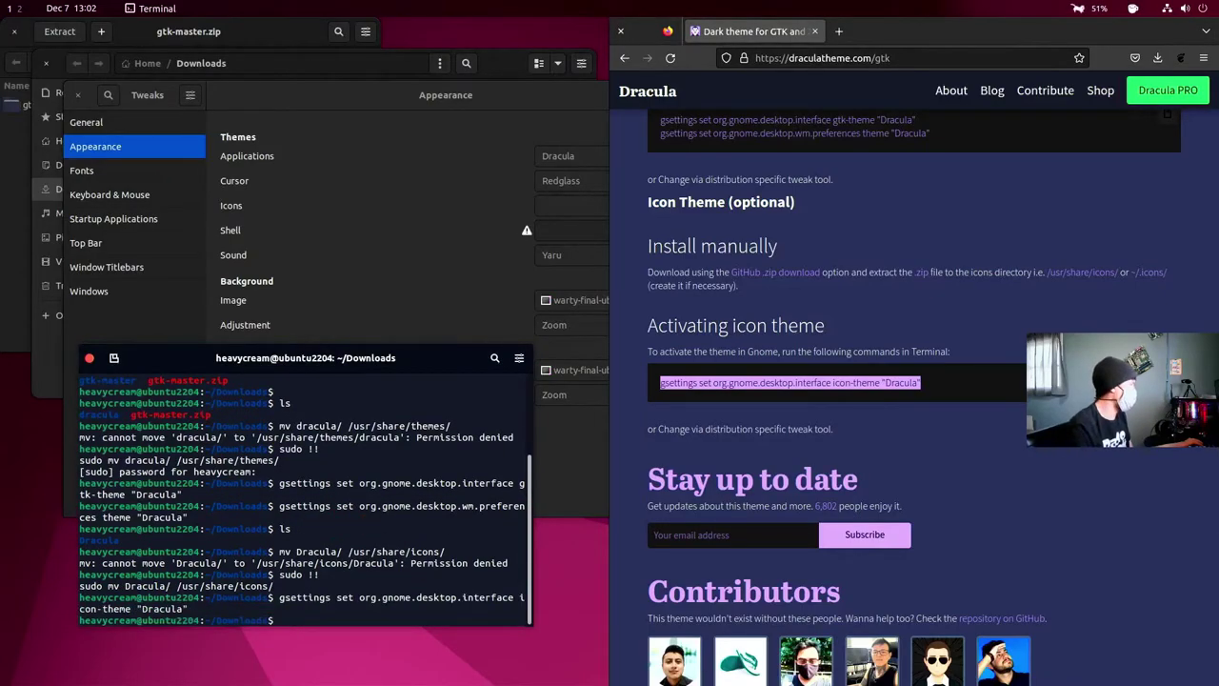
- Check the Icons dropdown in Tweaks after applying the Dracula icon theme
{"action": "left_click", "coordinate": [421, 255]}
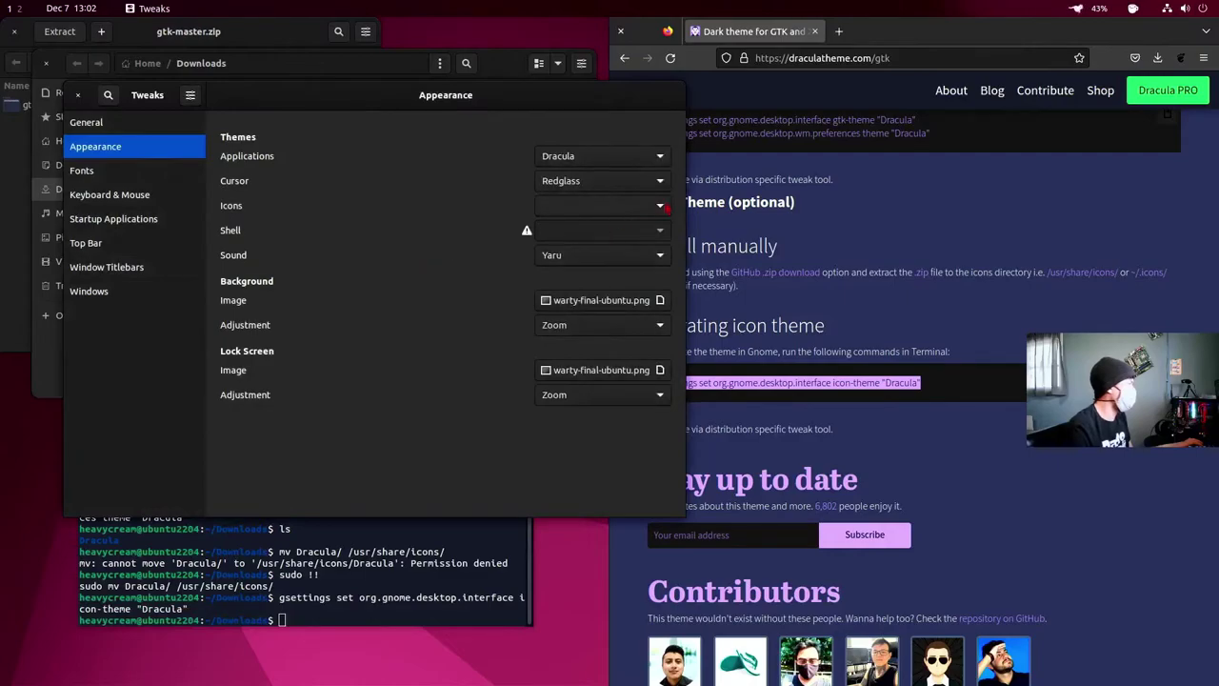
{"action": "left_click", "coordinate": [665, 208]}
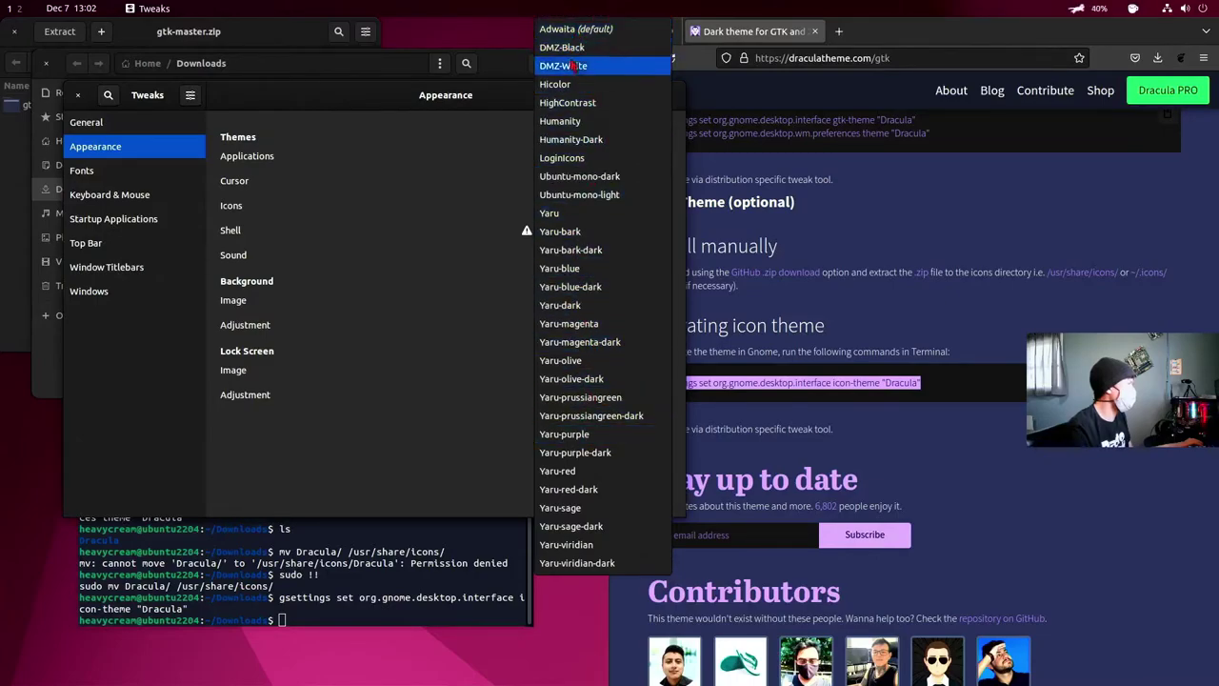
{"action": "left_click", "coordinate": [460, 179]}
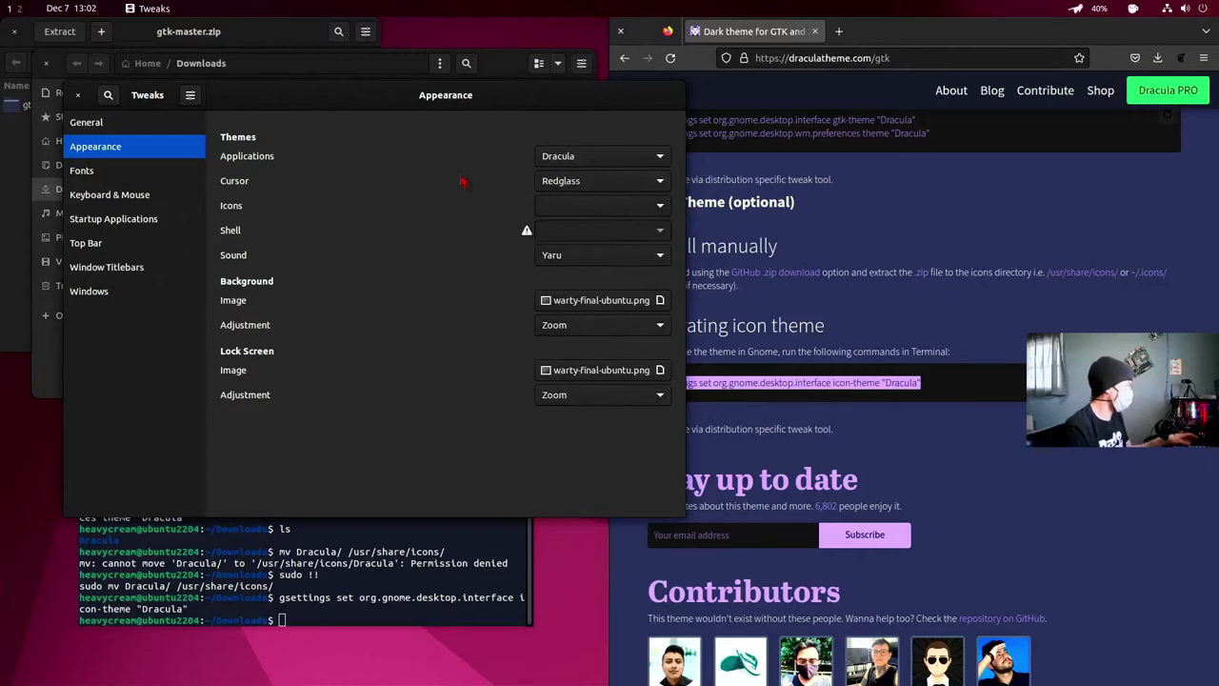
{"action": "key", "text": "super"}
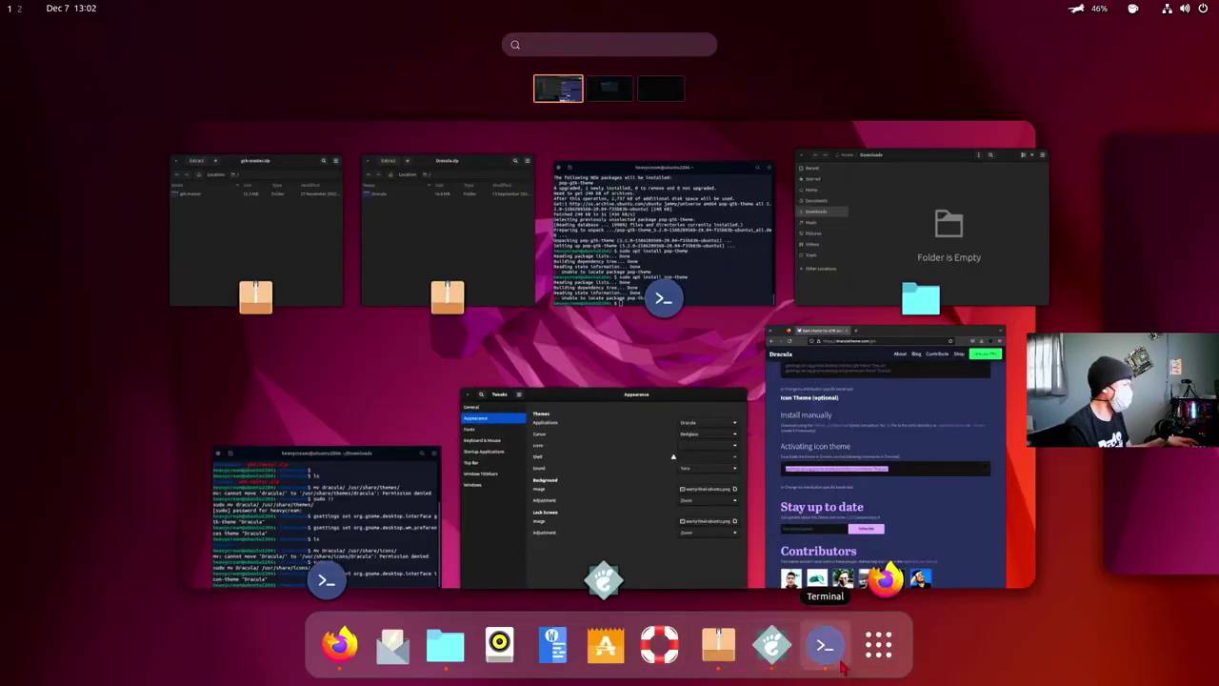
- Remove Help from the dock and pin Terminal there as a favourite instead
{"action": "left_click", "coordinate": [878, 648]}
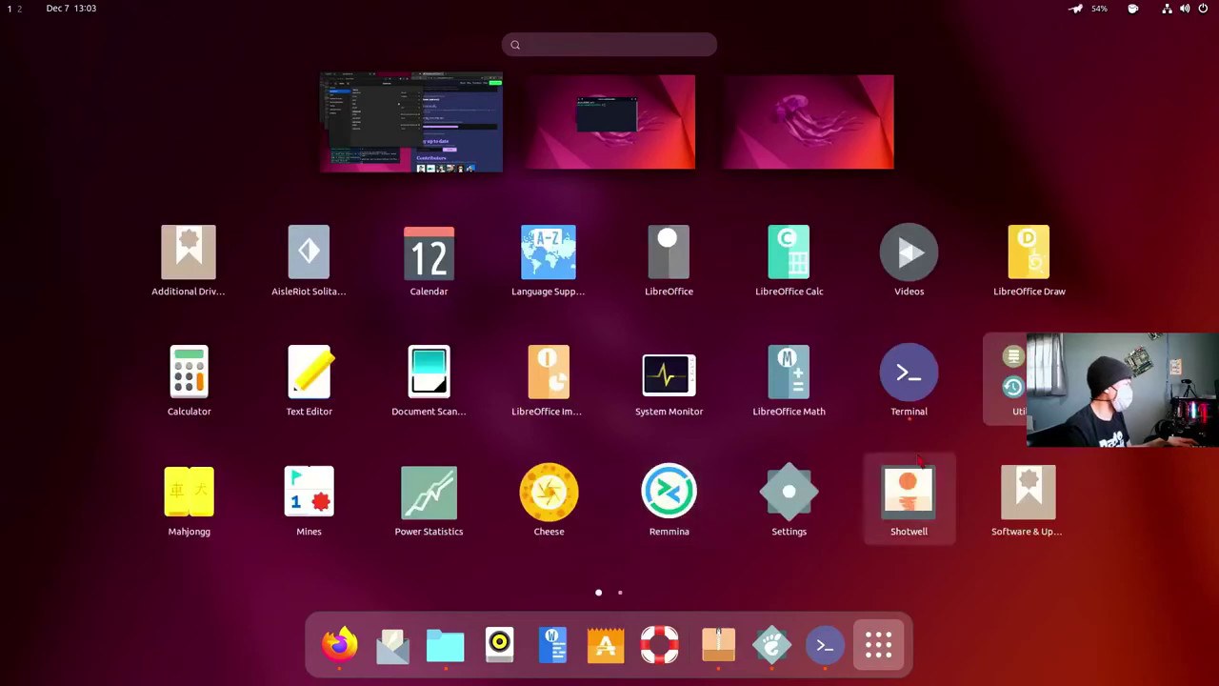
{"action": "left_click_drag", "start_coordinate": [659, 648], "coordinate": [733, 472]}
{"action": "left_click_drag", "start_coordinate": [909, 371], "coordinate": [628, 645]}
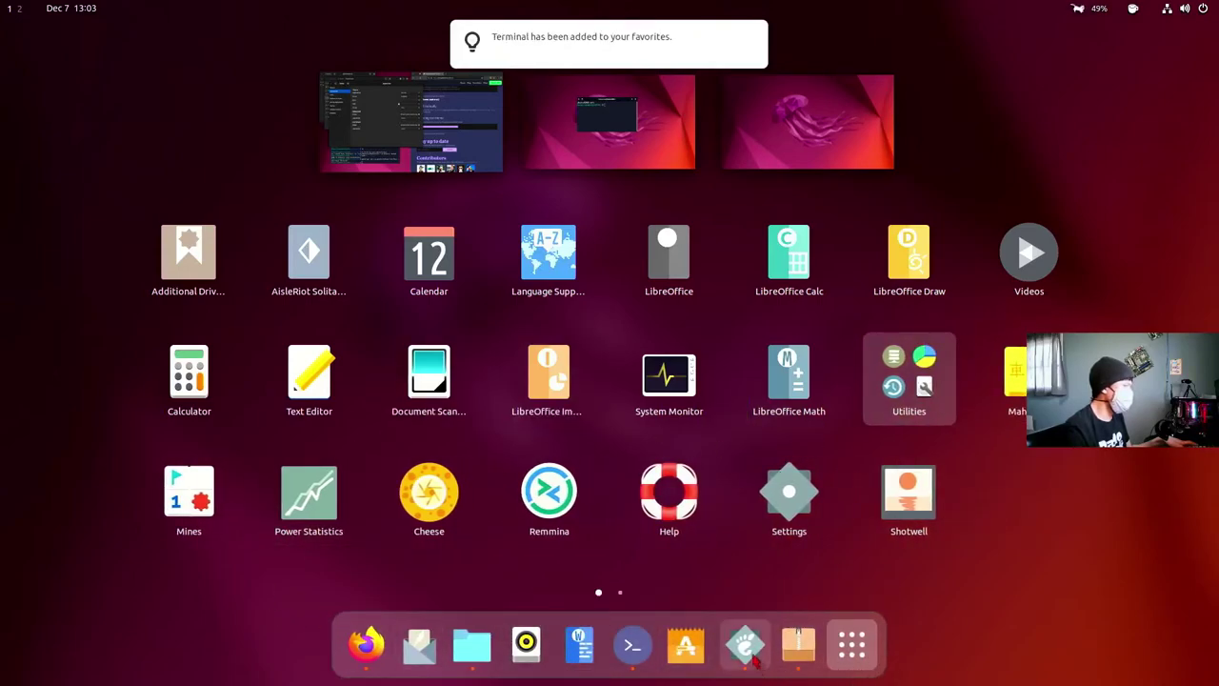
{"action": "left_click", "coordinate": [851, 645]}
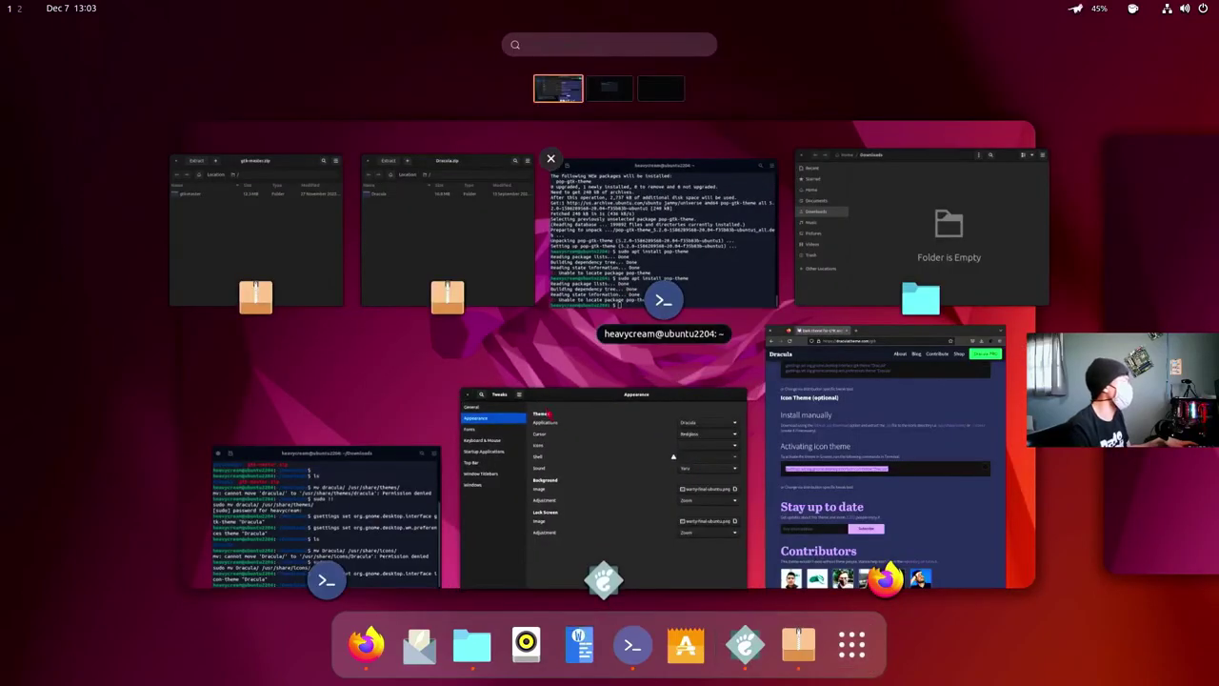
{"action": "key", "text": "Escape"}
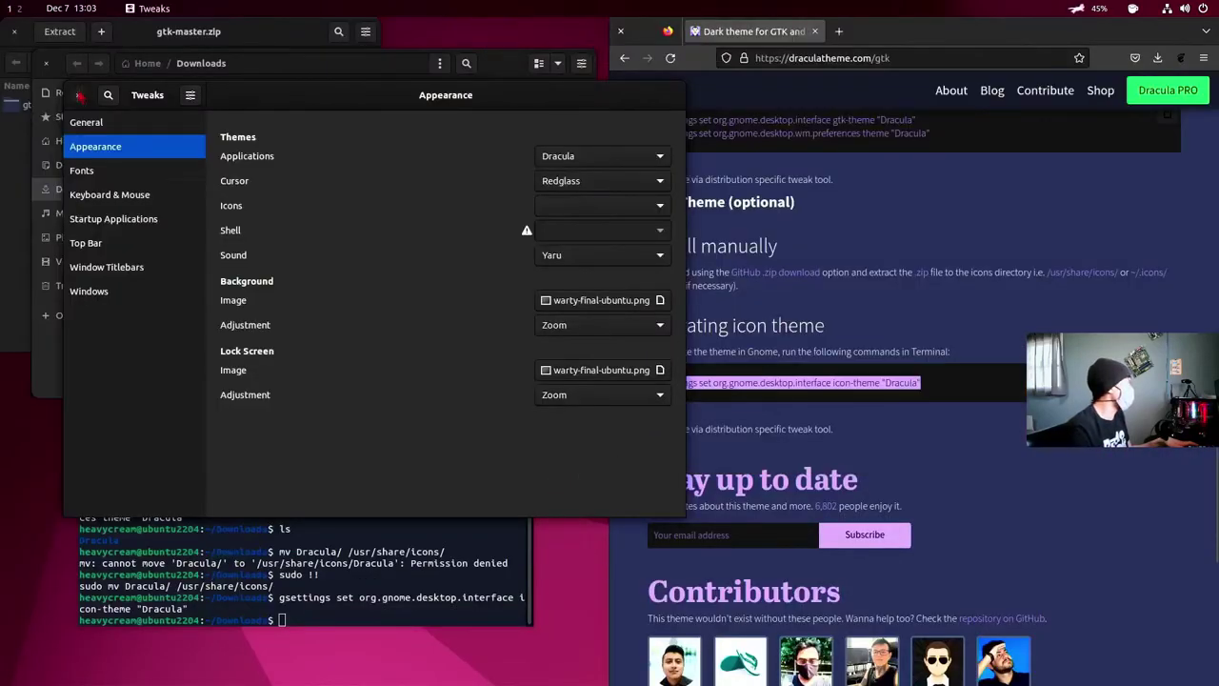
- Close Tweaks and Terminal, then go back to Google's 'dracula icon set' results in Firefox
{"action": "left_click", "coordinate": [78, 94]}
{"action": "left_click_drag", "start_coordinate": [323, 362], "coordinate": [389, 339]}
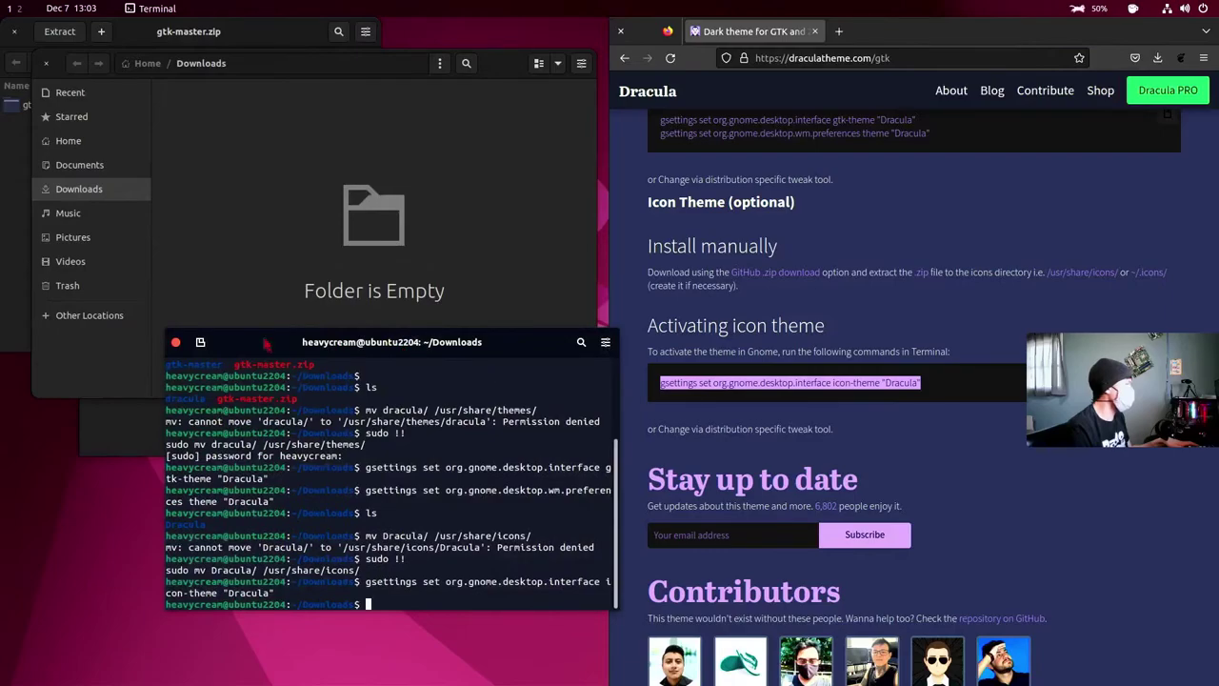
{"action": "left_click", "coordinate": [176, 347]}
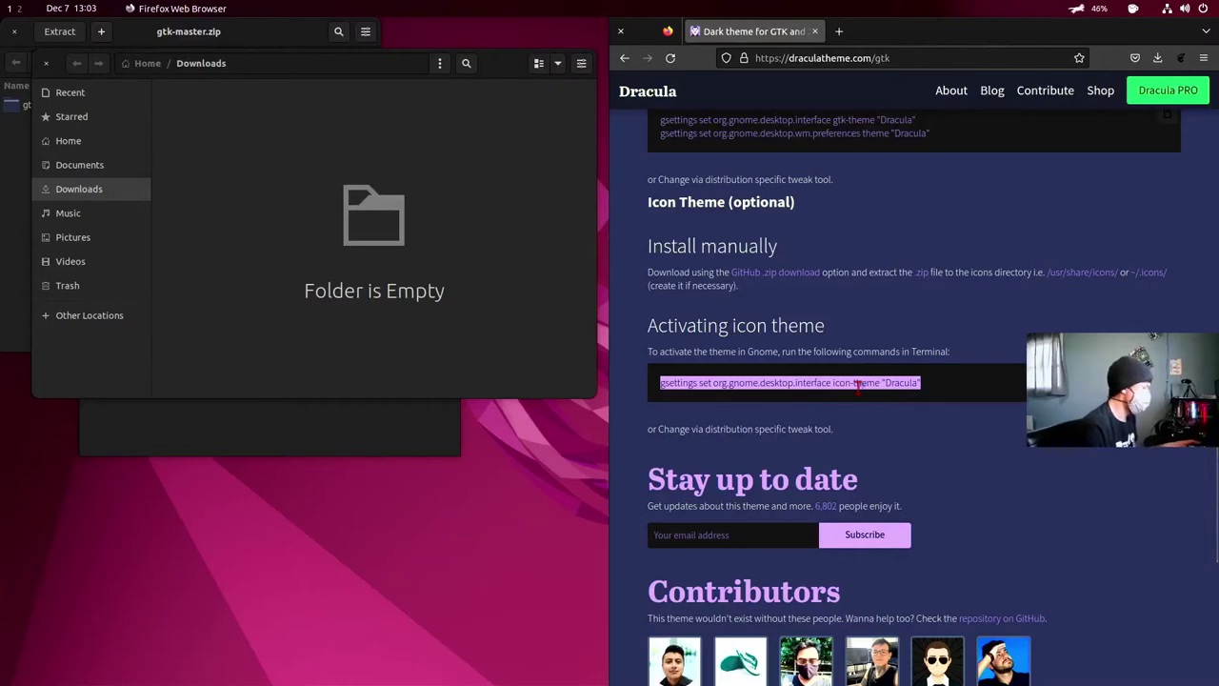
{"action": "left_click", "coordinate": [198, 431]}
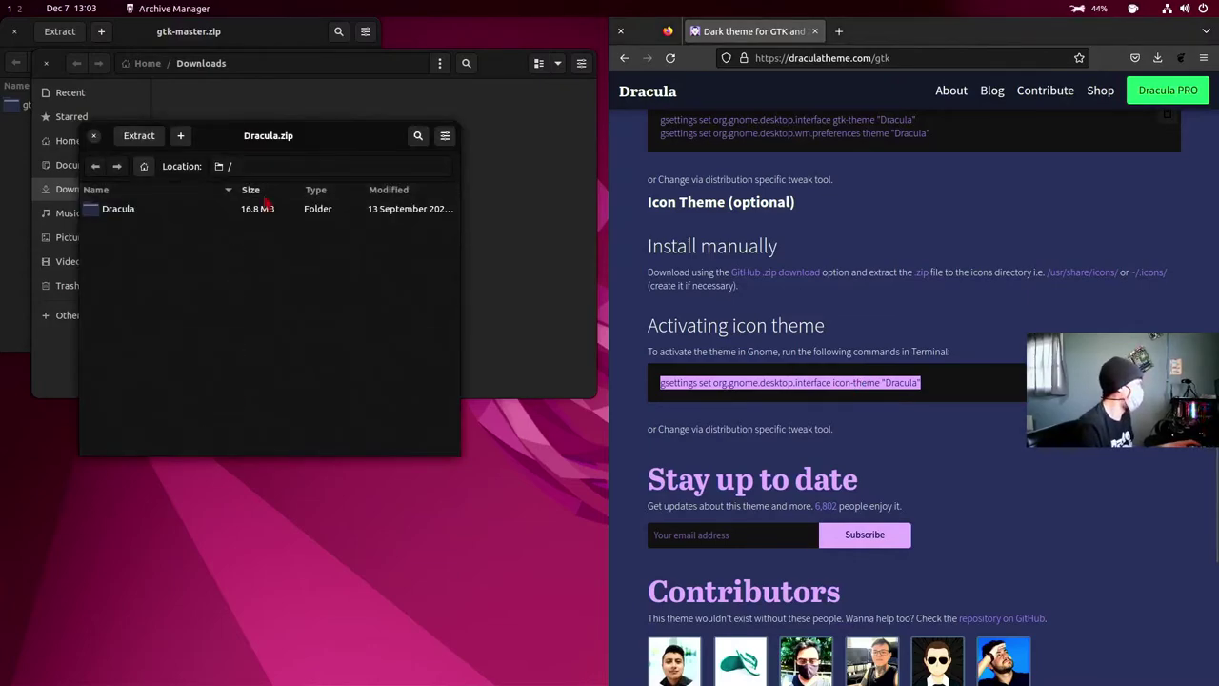
{"action": "scroll", "coordinate": [817, 329], "scroll_direction": "up", "scroll_amount": 15}
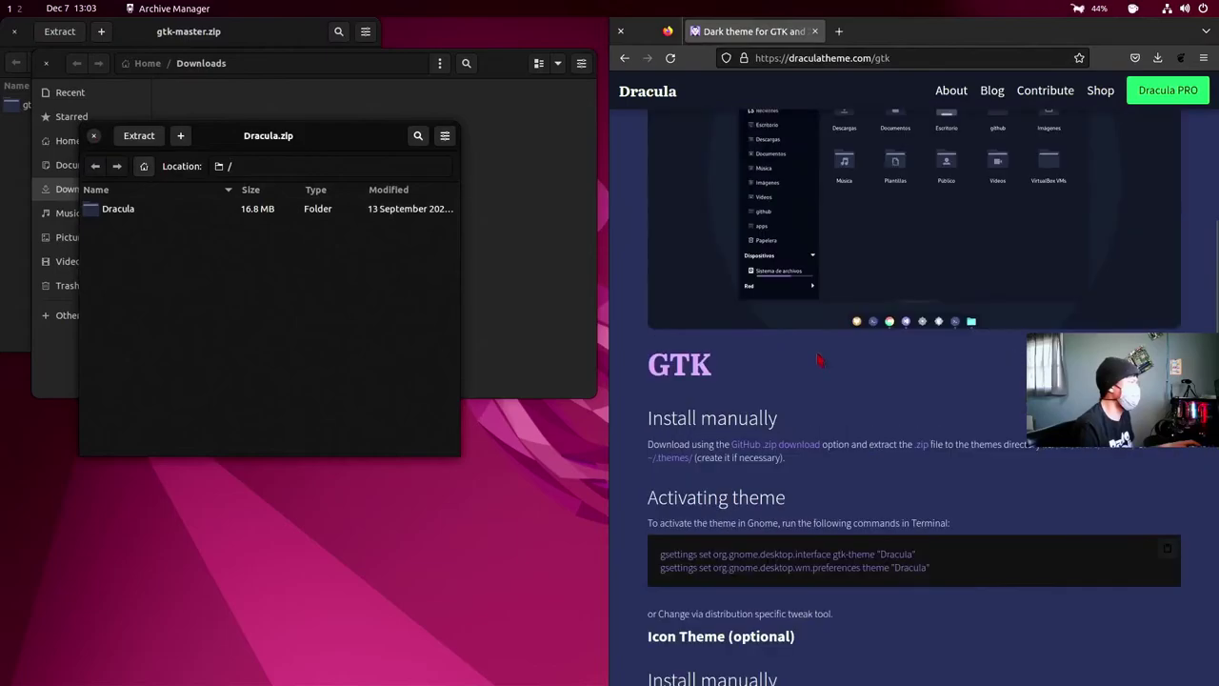
{"action": "left_click", "coordinate": [624, 58]}
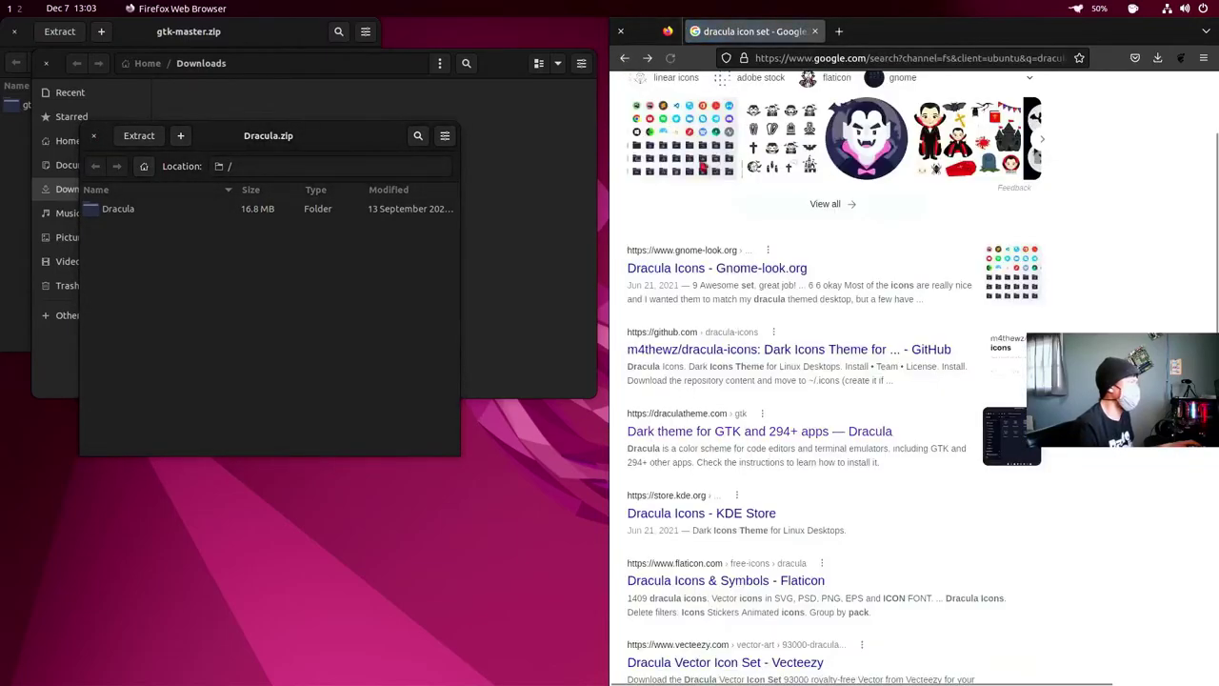
- Search 'dracula geany color scheme' and open the install instructions on draculatheme.com/geany
{"action": "left_click_drag", "start_coordinate": [795, 113], "coordinate": [763, 107]}
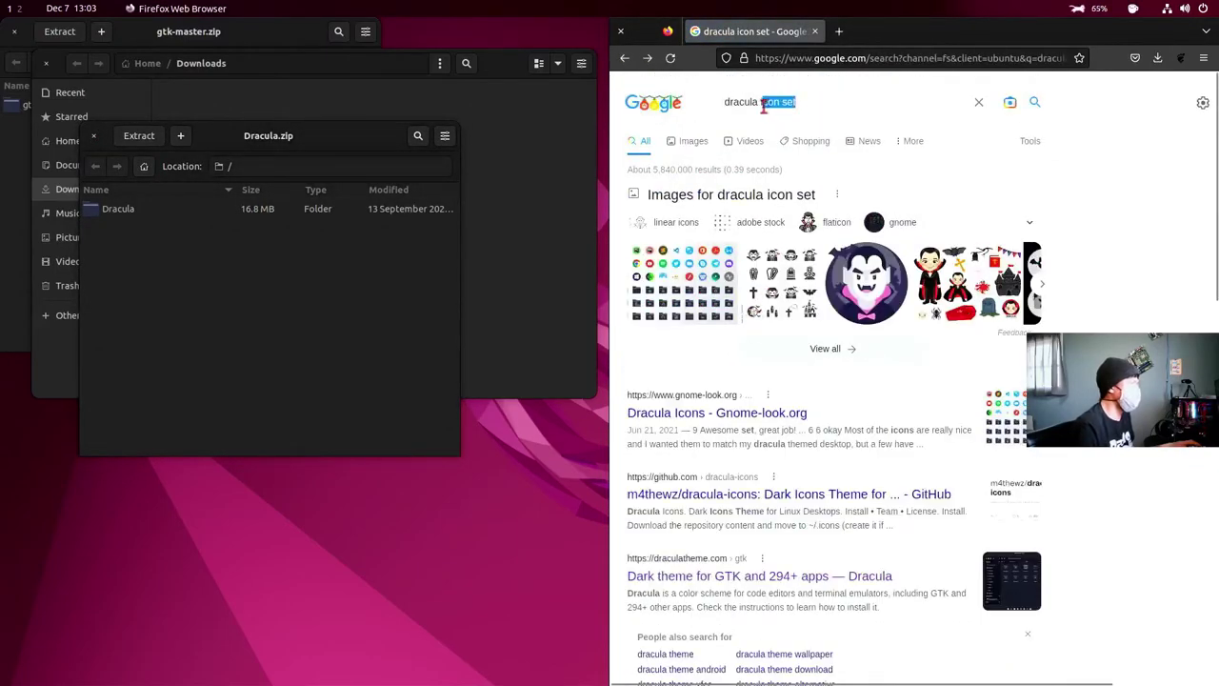
{"action": "type", "text": "g"}
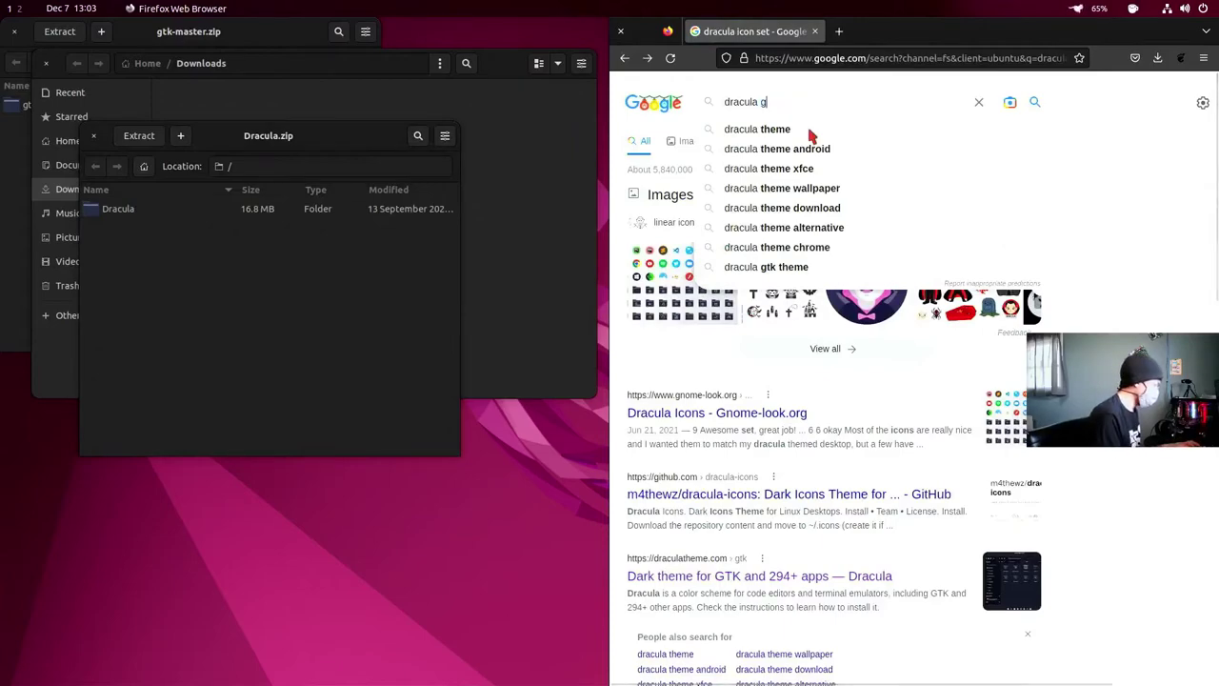
{"action": "type", "text": "eany color"}
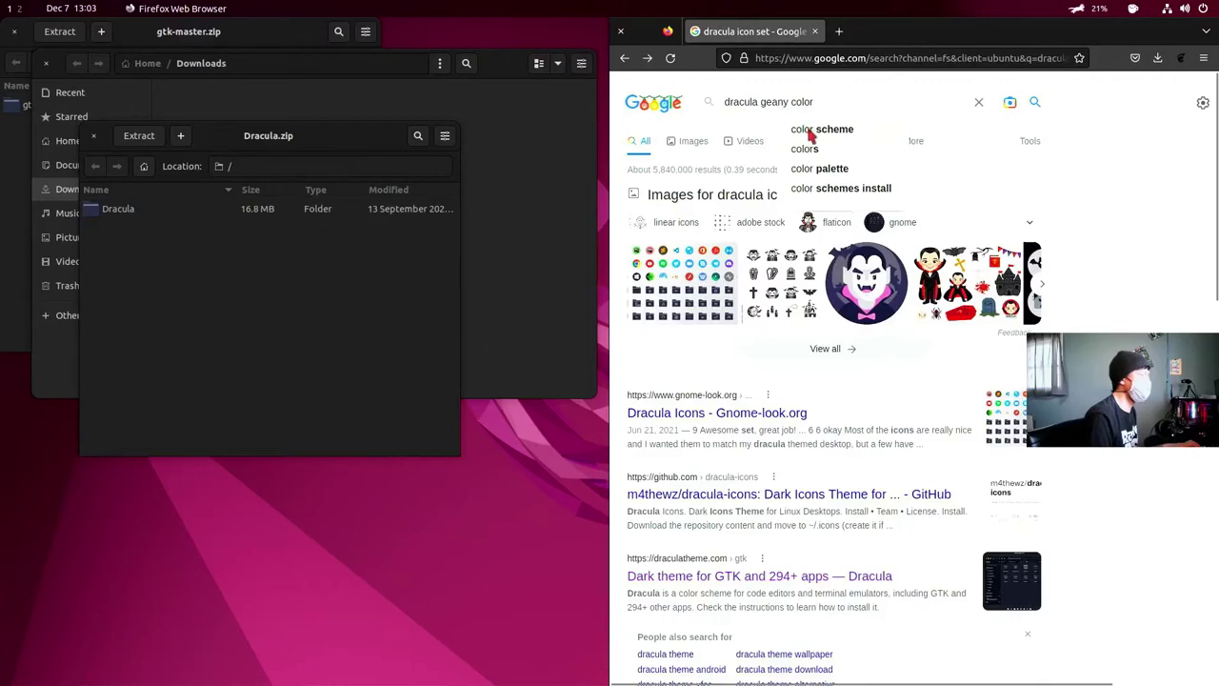
{"action": "left_click", "coordinate": [808, 131]}
{"action": "left_click", "coordinate": [685, 216]}
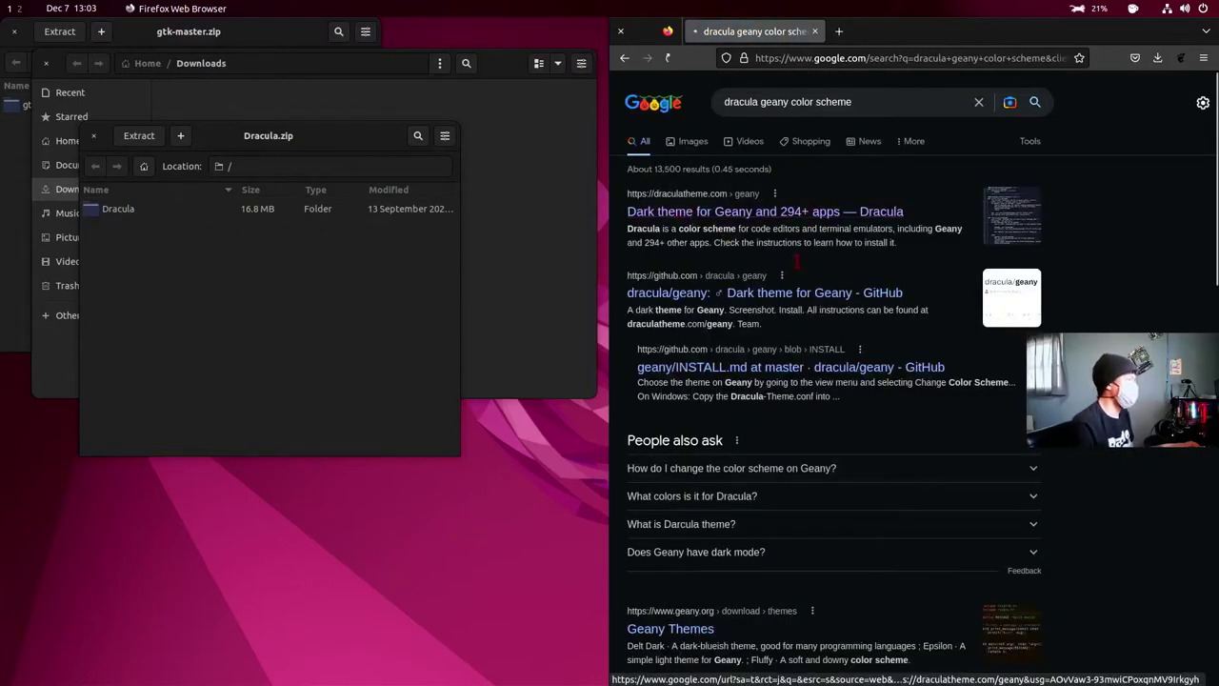
{"action": "scroll", "coordinate": [911, 377], "scroll_direction": "down", "scroll_amount": 10}
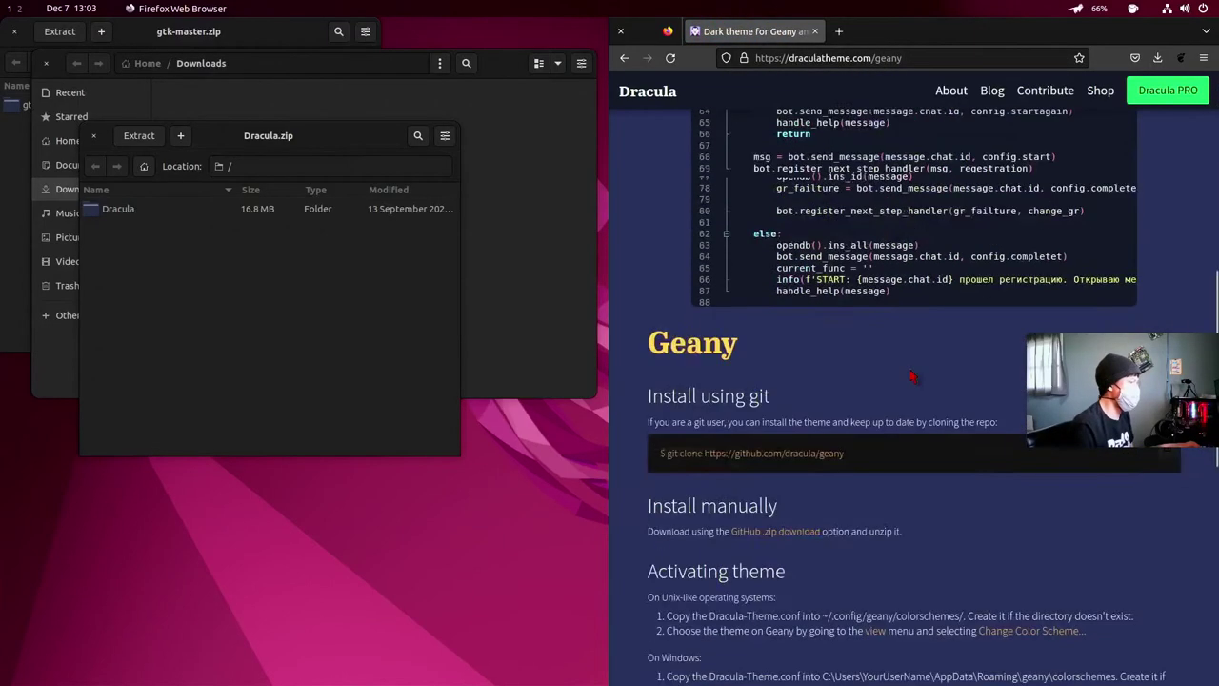
{"action": "scroll", "coordinate": [906, 375], "scroll_direction": "down", "scroll_amount": 2}
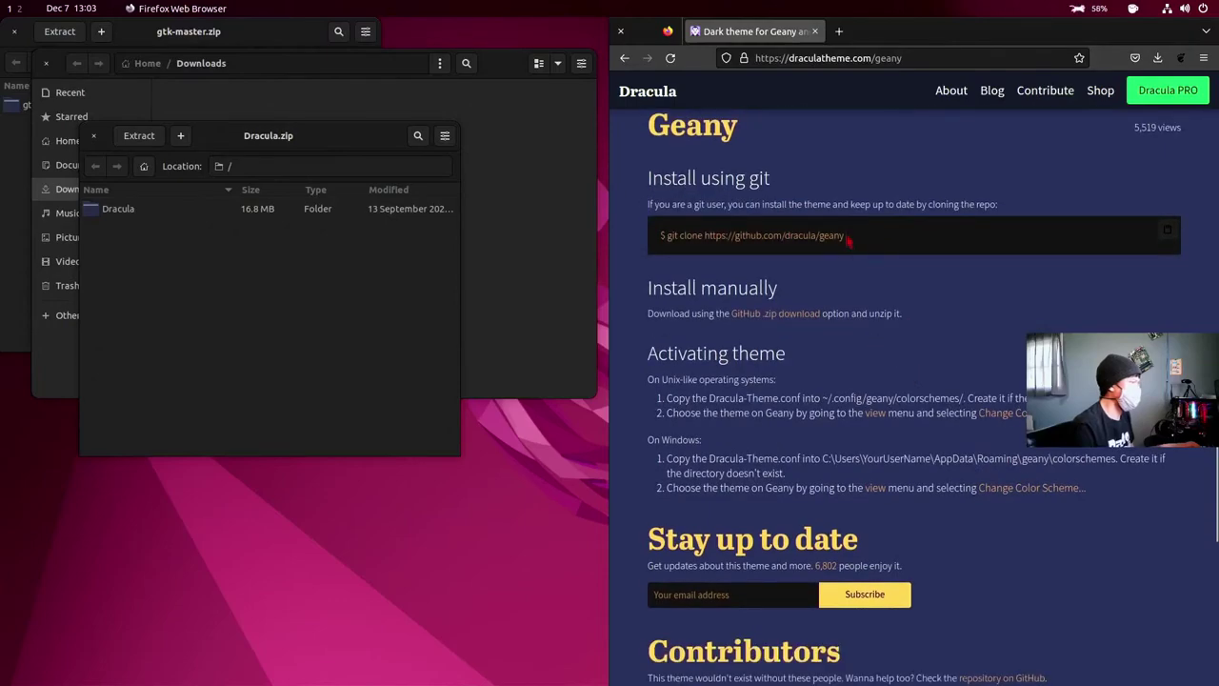
- Copy the Dracula Geany git clone command from the site and run it in Terminal
{"action": "triple_click", "coordinate": [676, 237]}
{"action": "key", "text": "super+c"}
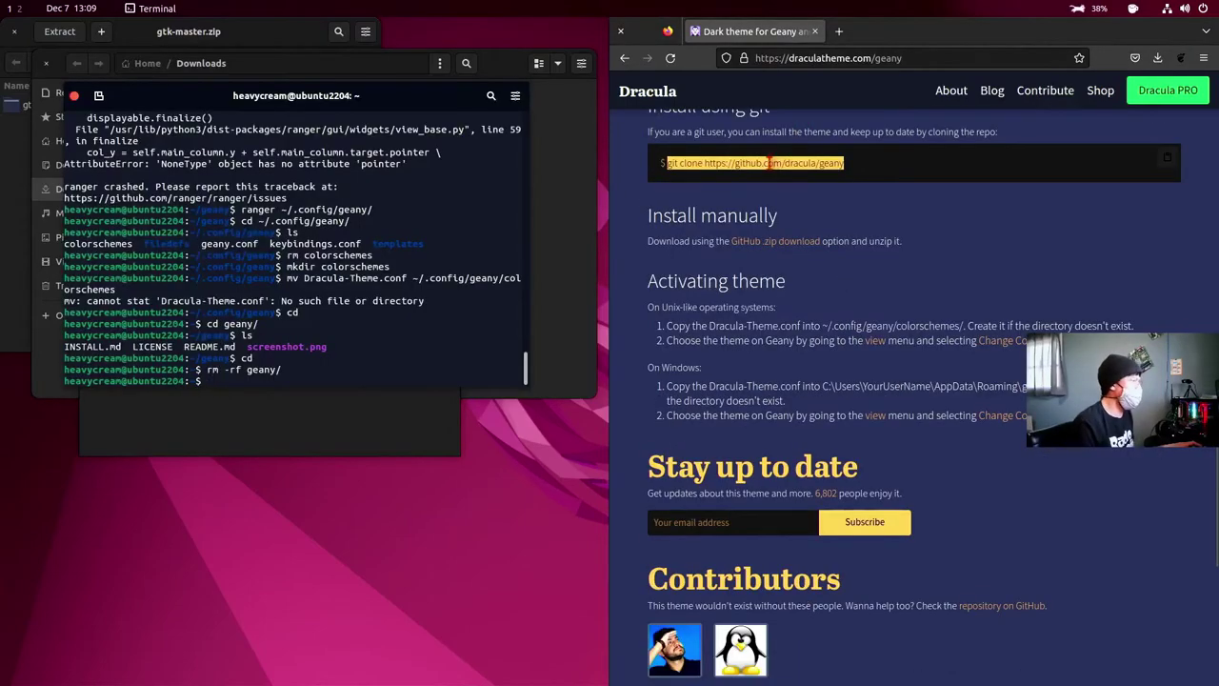
{"action": "right_click", "coordinate": [769, 166]}
{"action": "left_click", "coordinate": [790, 178]}
{"action": "left_click", "coordinate": [247, 380]}
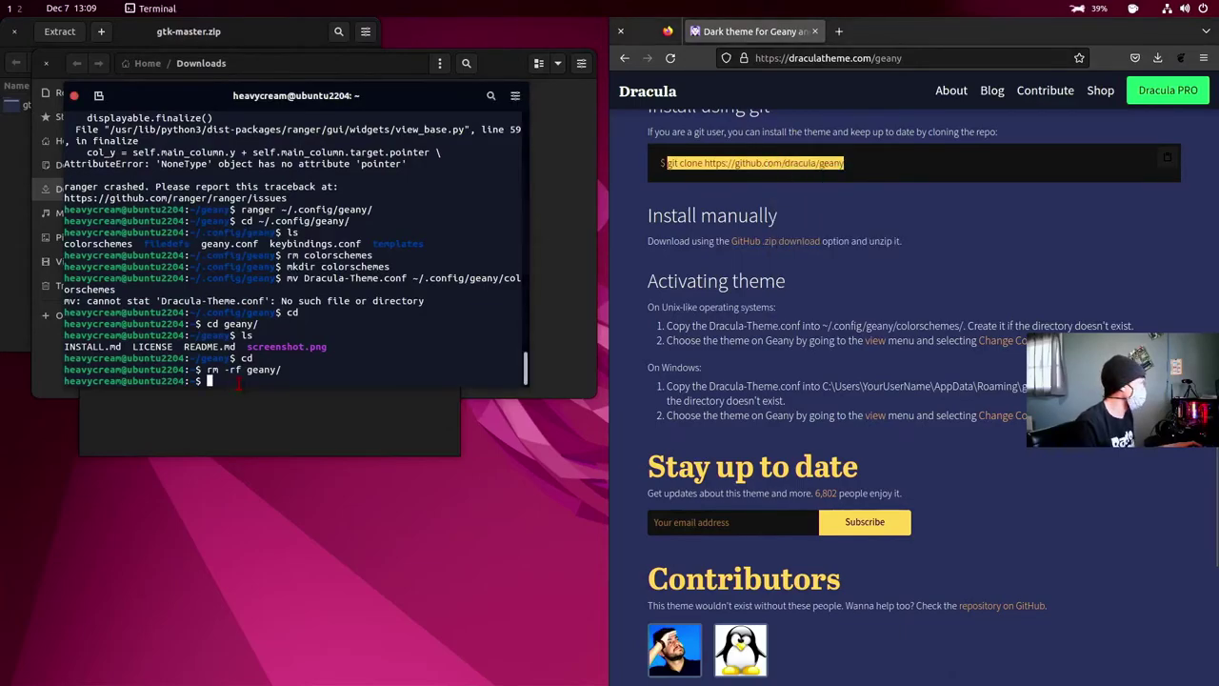
{"action": "right_click", "coordinate": [240, 382]}
{"action": "left_click", "coordinate": [281, 423]}
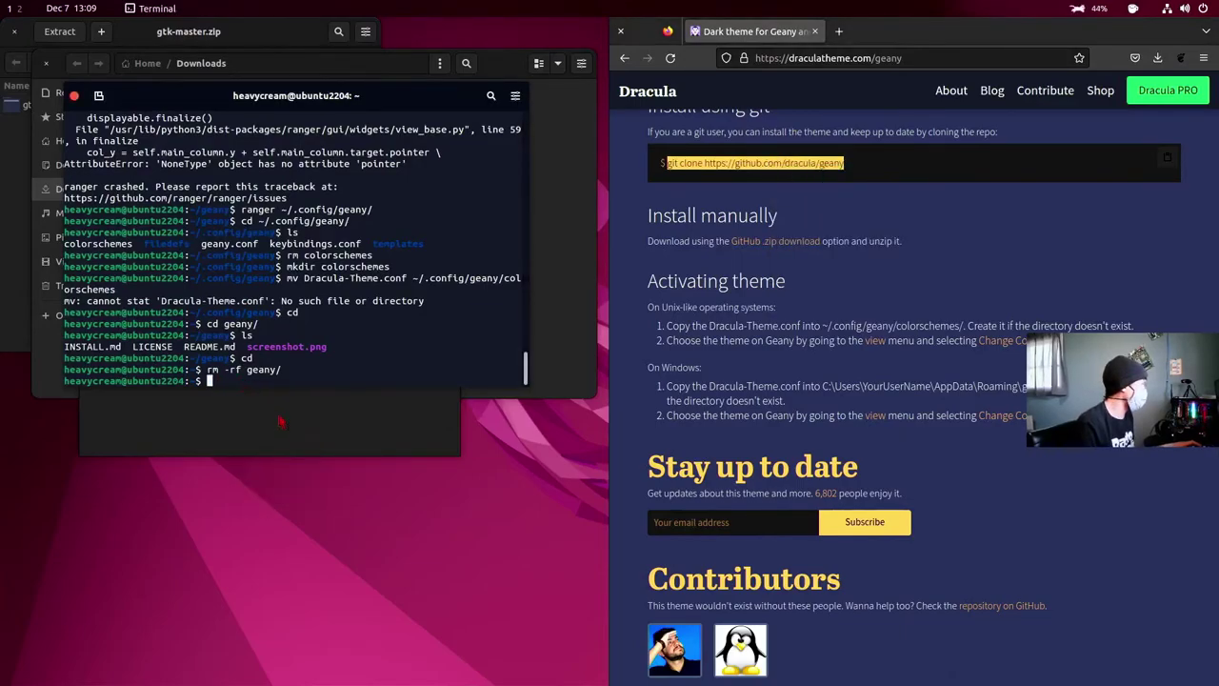
{"action": "right_click", "coordinate": [229, 382]}
{"action": "left_click", "coordinate": [270, 423]}
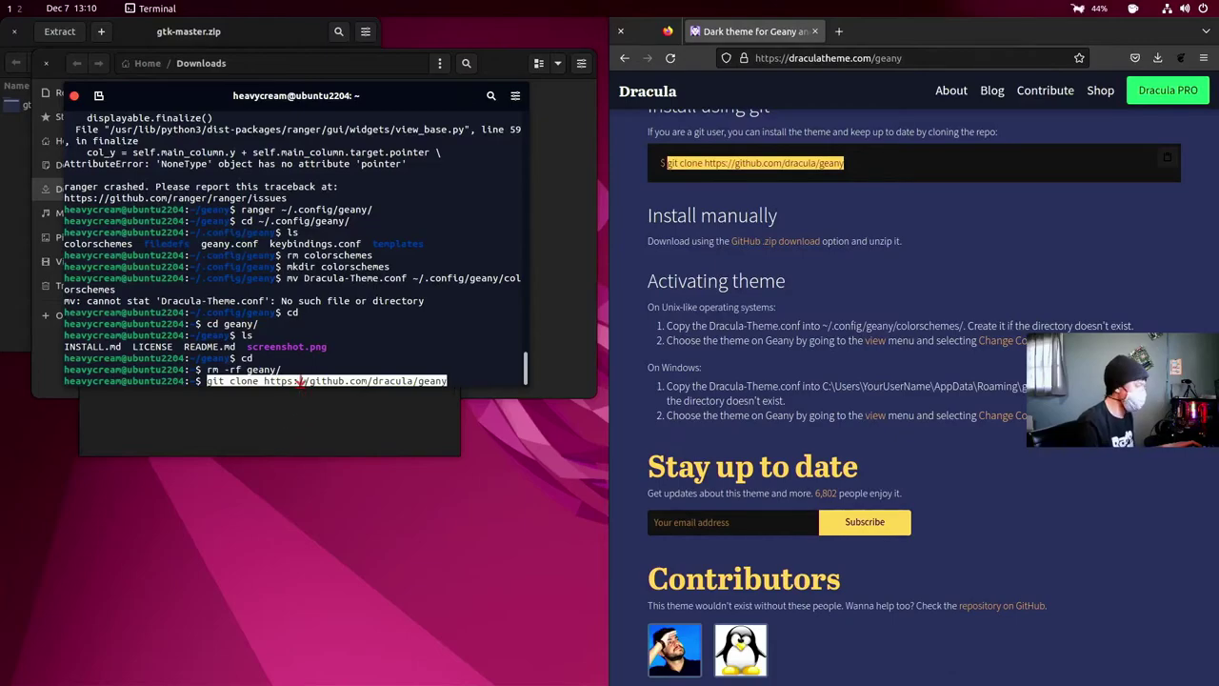
{"action": "key", "text": "Return"}
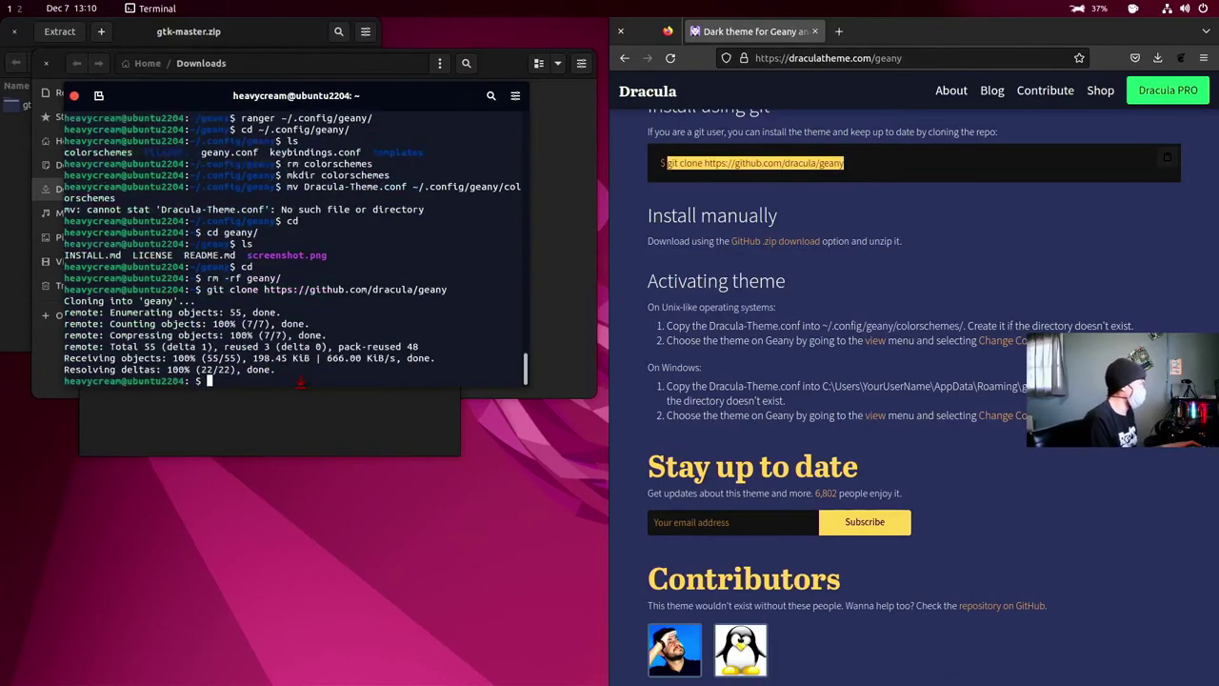
- Move Dracula-Theme.conf from the cloned geany folder into ~/.config/geany/colorschemes, then launch Geany
{"action": "type", "text": "cd "}
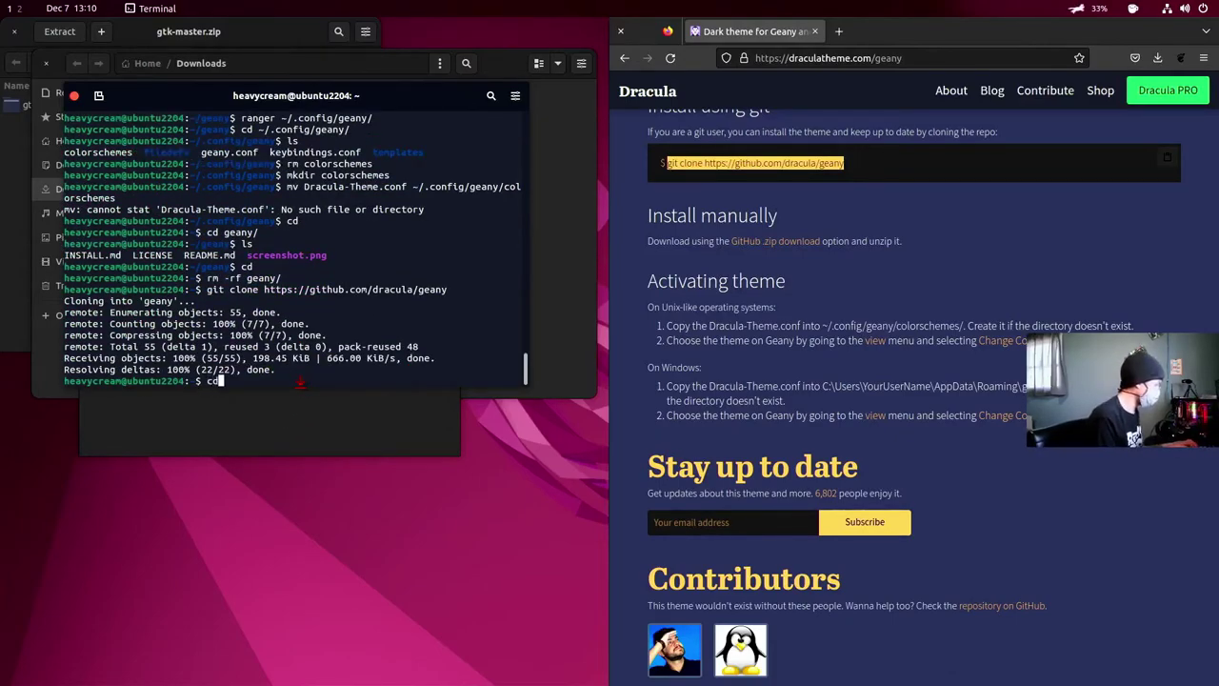
{"action": "type", "text": "gea"}
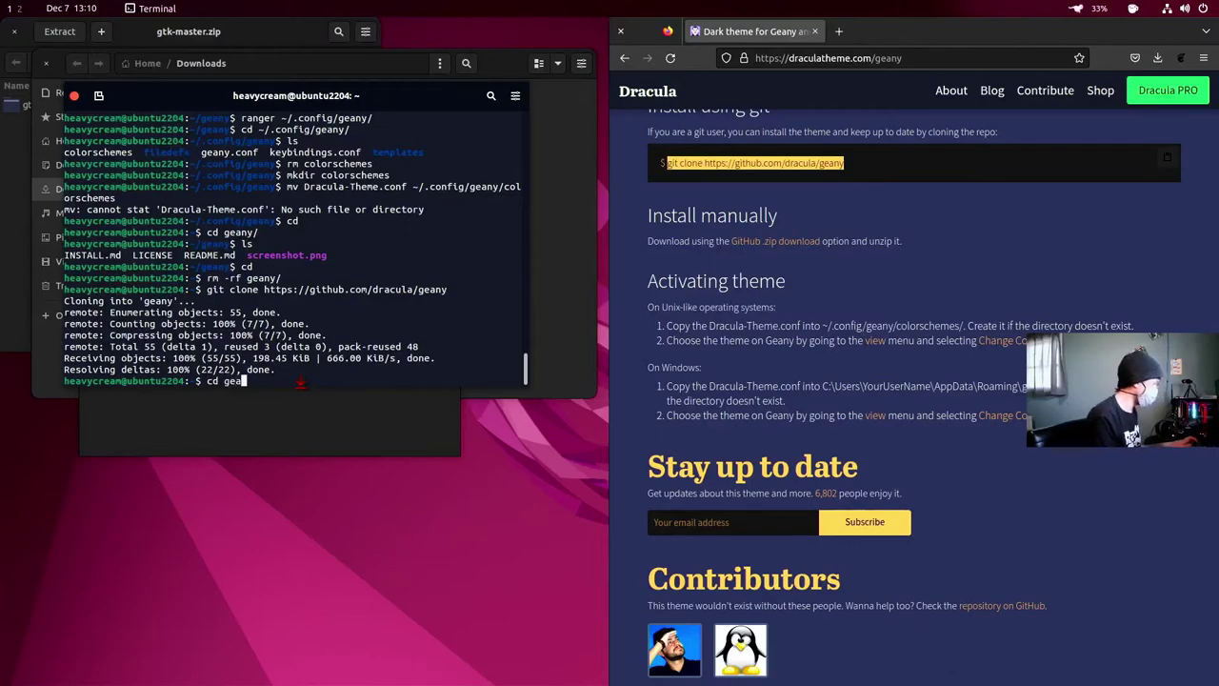
{"action": "key", "text": "Tab"}
{"action": "key", "text": "Return"}
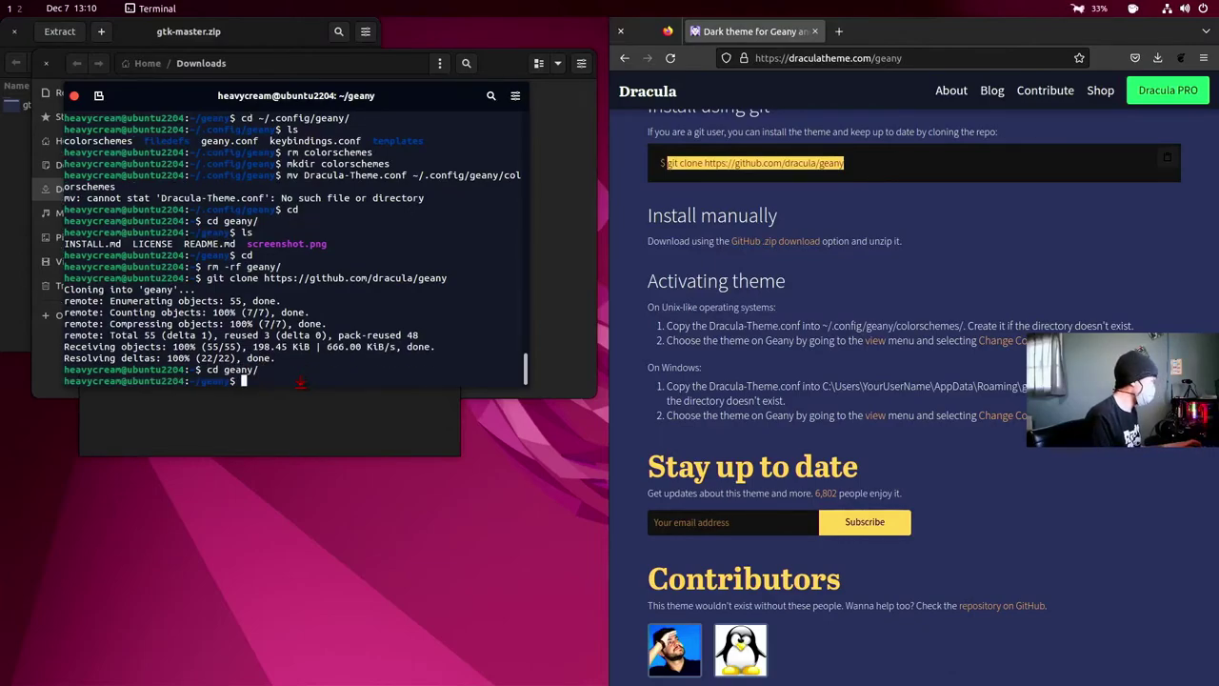
{"action": "type", "text": "ls"}
{"action": "key", "text": "Return"}
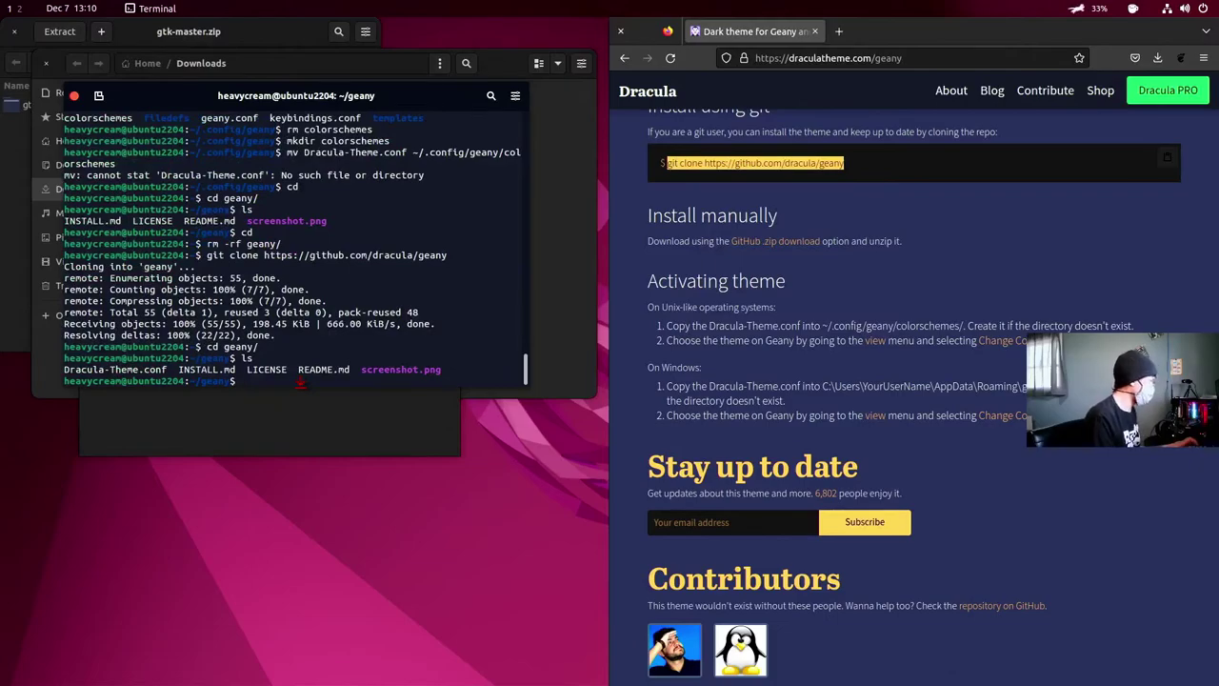
{"action": "key", "text": "Up"}
{"action": "key", "text": "Up"}
{"action": "key", "text": "Up"}
{"action": "key", "text": "Up"}
{"action": "key", "text": "Up"}
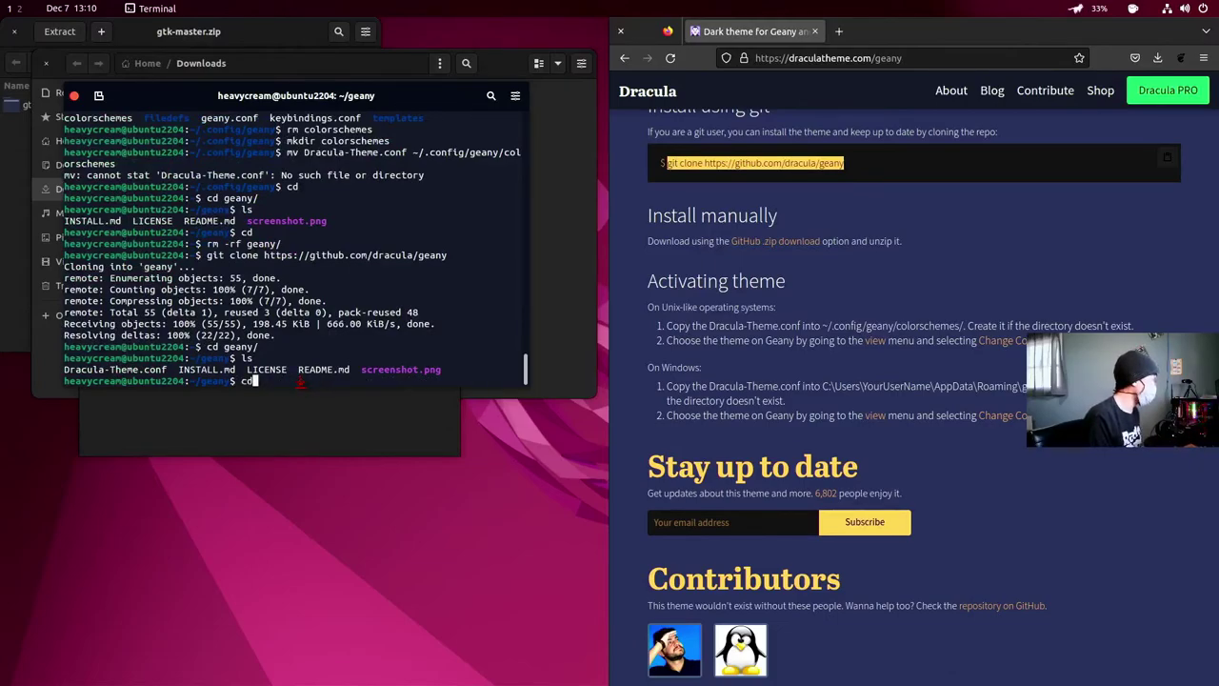
{"action": "key", "text": "Up"}
{"action": "key", "text": "Up"}
{"action": "key", "text": "Up"}
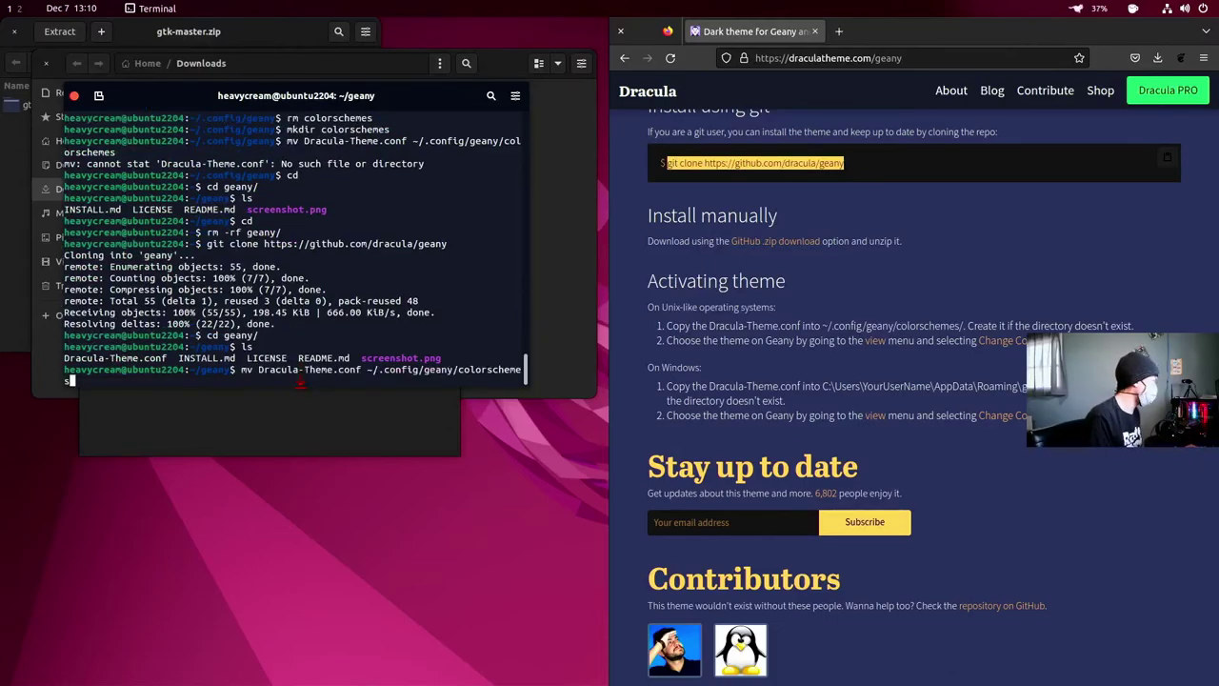
{"action": "key", "text": "Return"}
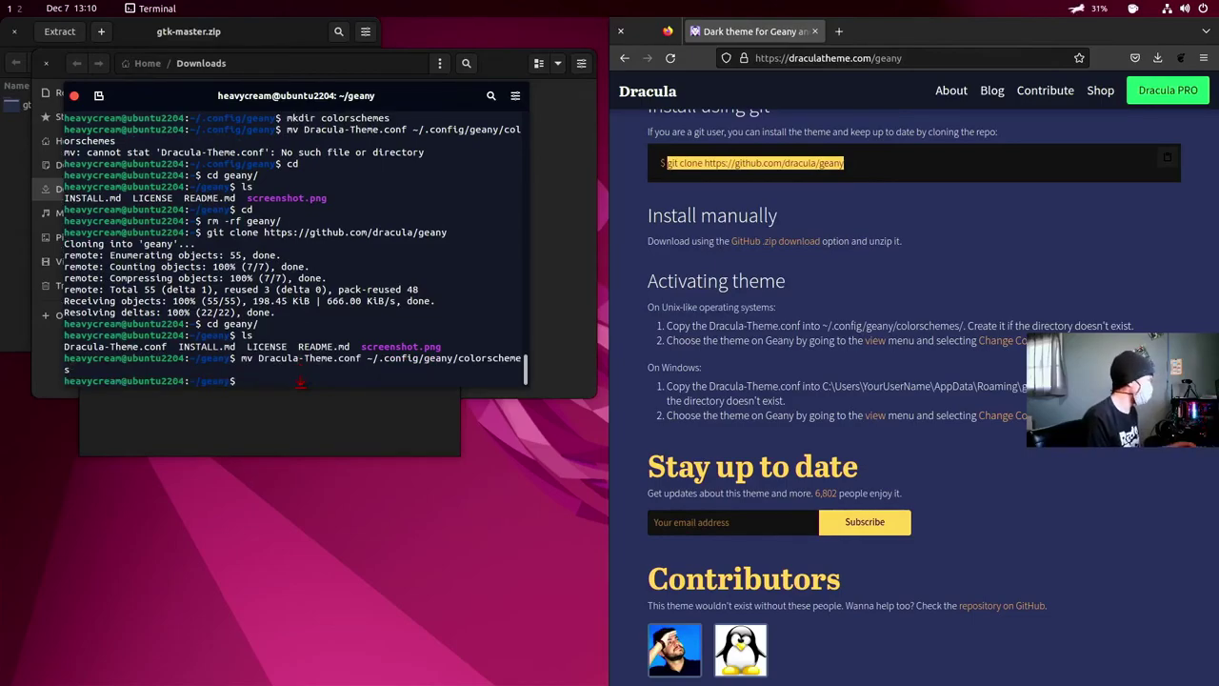
{"action": "type", "text": "geany"}
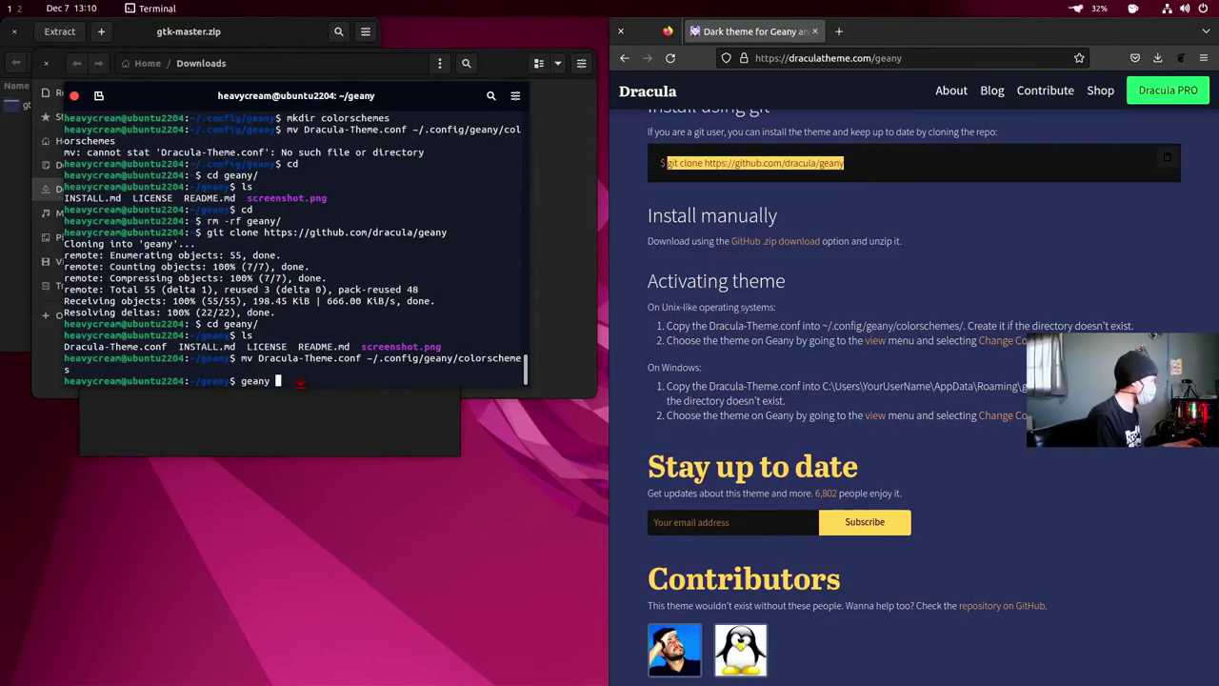
{"action": "key", "text": "Return"}
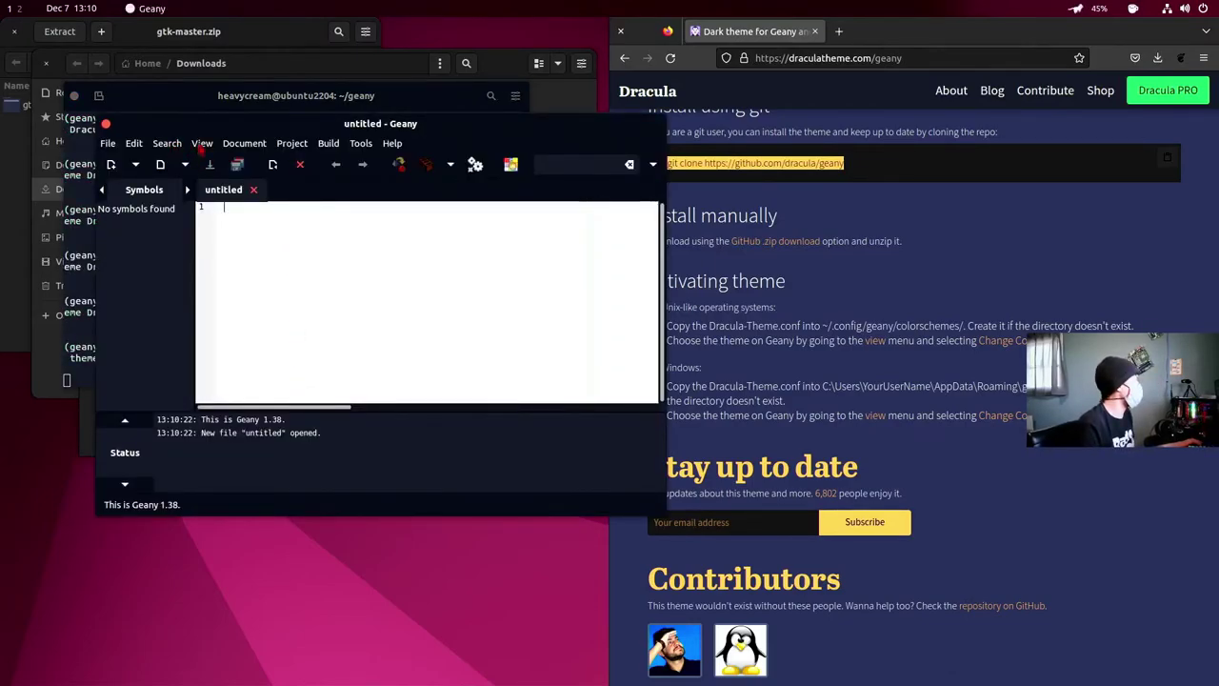
- Apply the Dracula Theme colour scheme to Geany's editor from View > Change Color Scheme
{"action": "left_click", "coordinate": [201, 144]}
{"action": "left_click", "coordinate": [244, 177]}
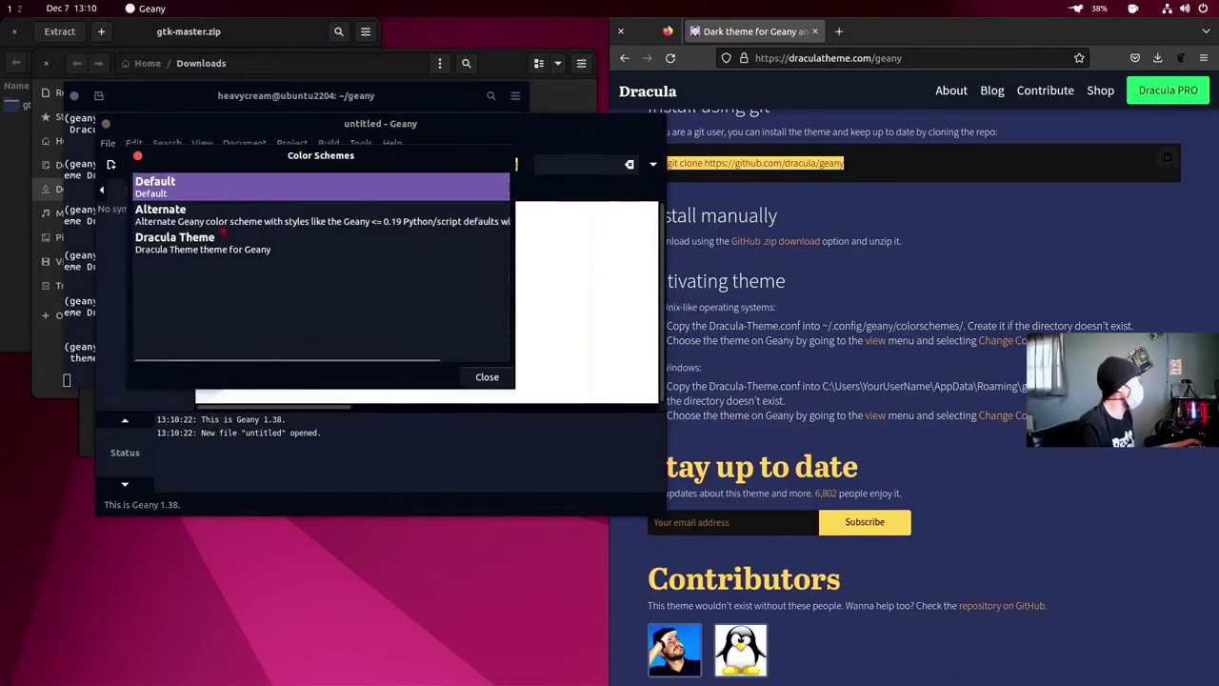
{"action": "left_click", "coordinate": [191, 246]}
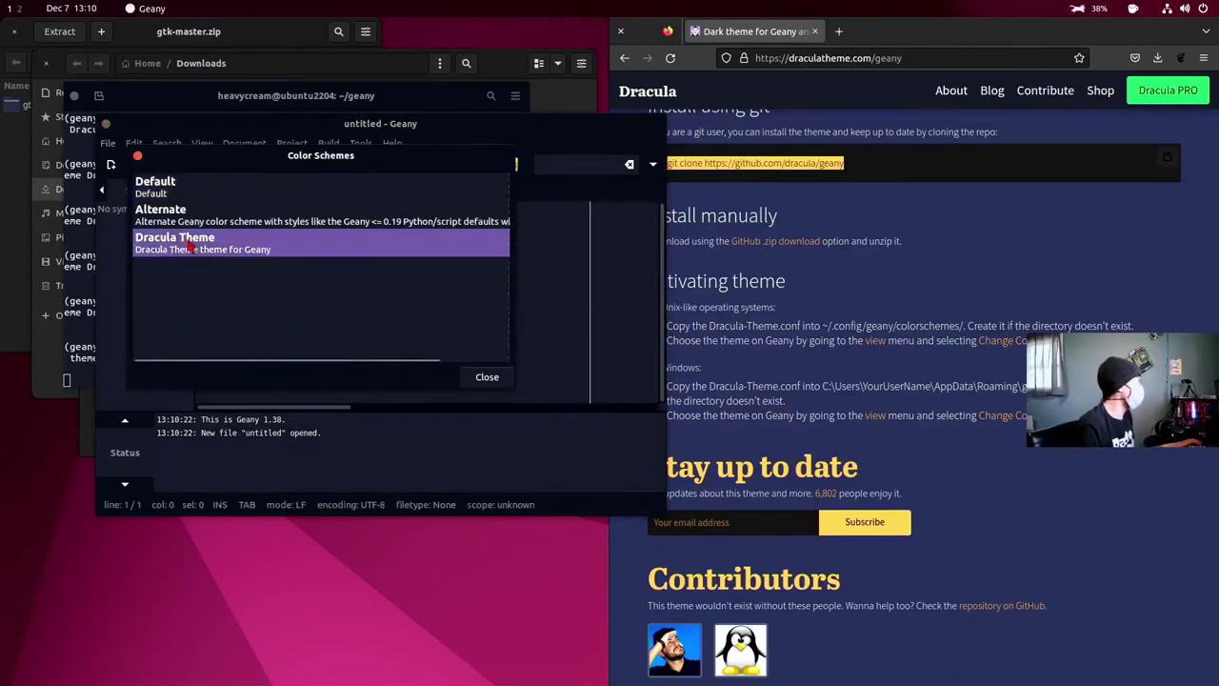
{"action": "left_click", "coordinate": [489, 378]}
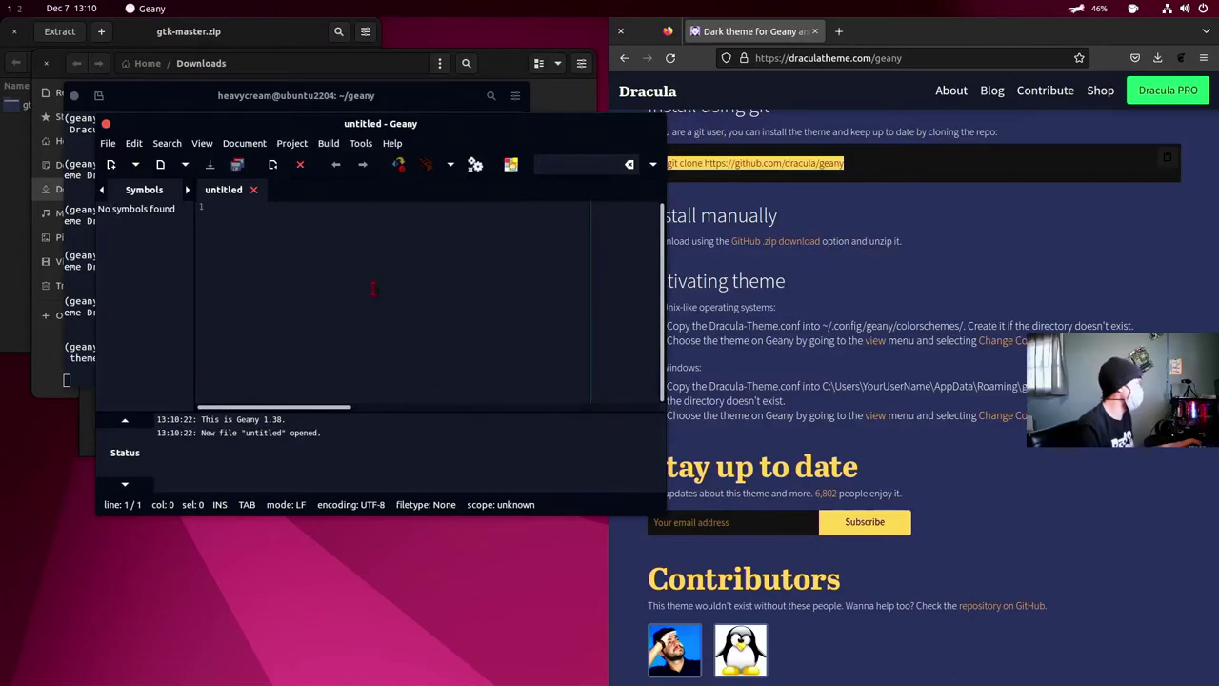
- Close Geany and open the draculatheme.com/gnome-terminal page from the search results
{"action": "left_click", "coordinate": [106, 124]}
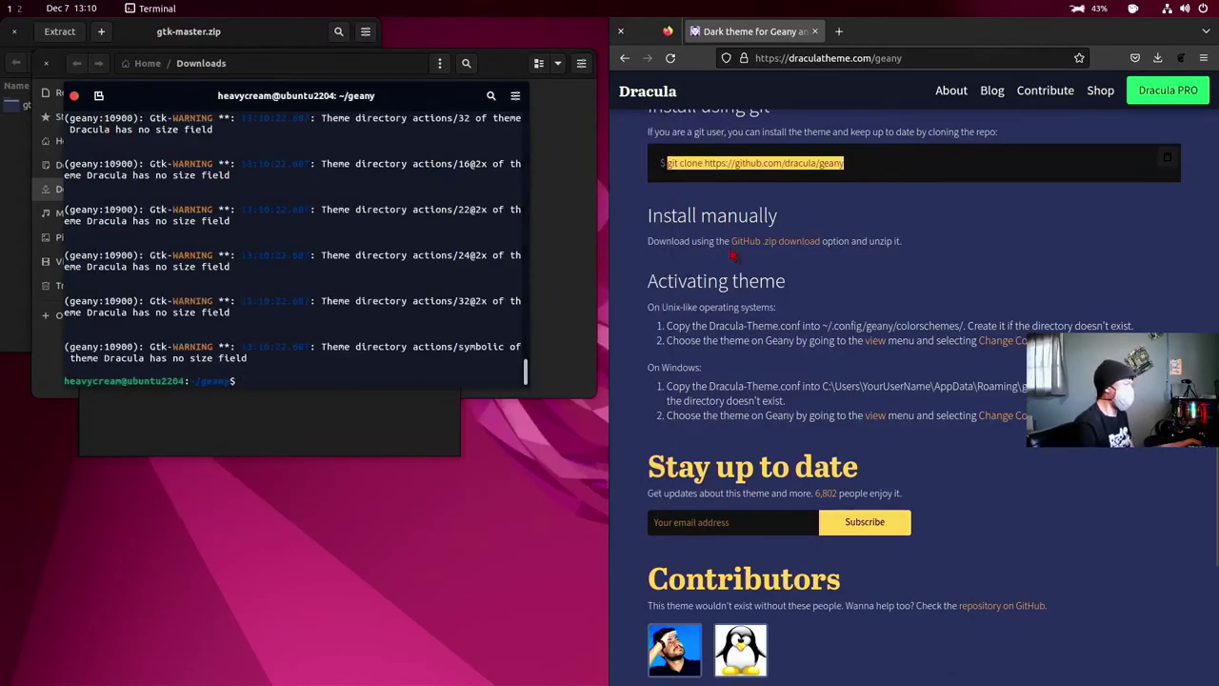
{"action": "scroll", "coordinate": [733, 253], "scroll_direction": "up", "scroll_amount": 4}
{"action": "left_click", "coordinate": [624, 59]}
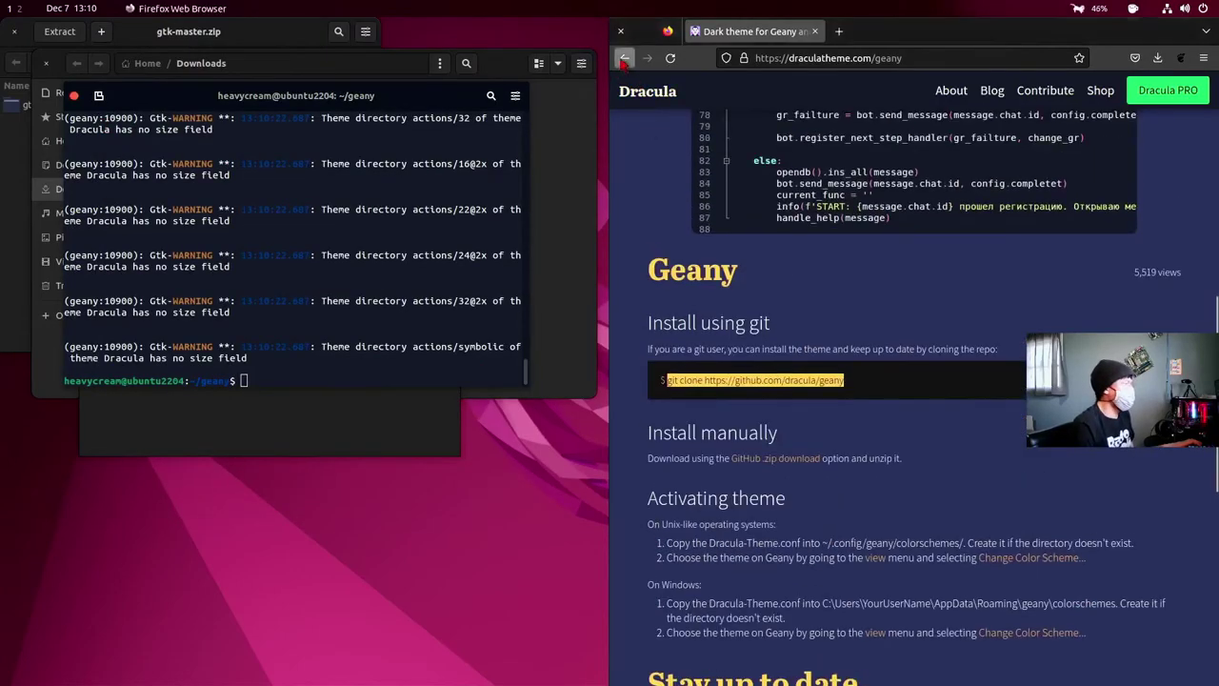
{"action": "left_click", "coordinate": [724, 209]}
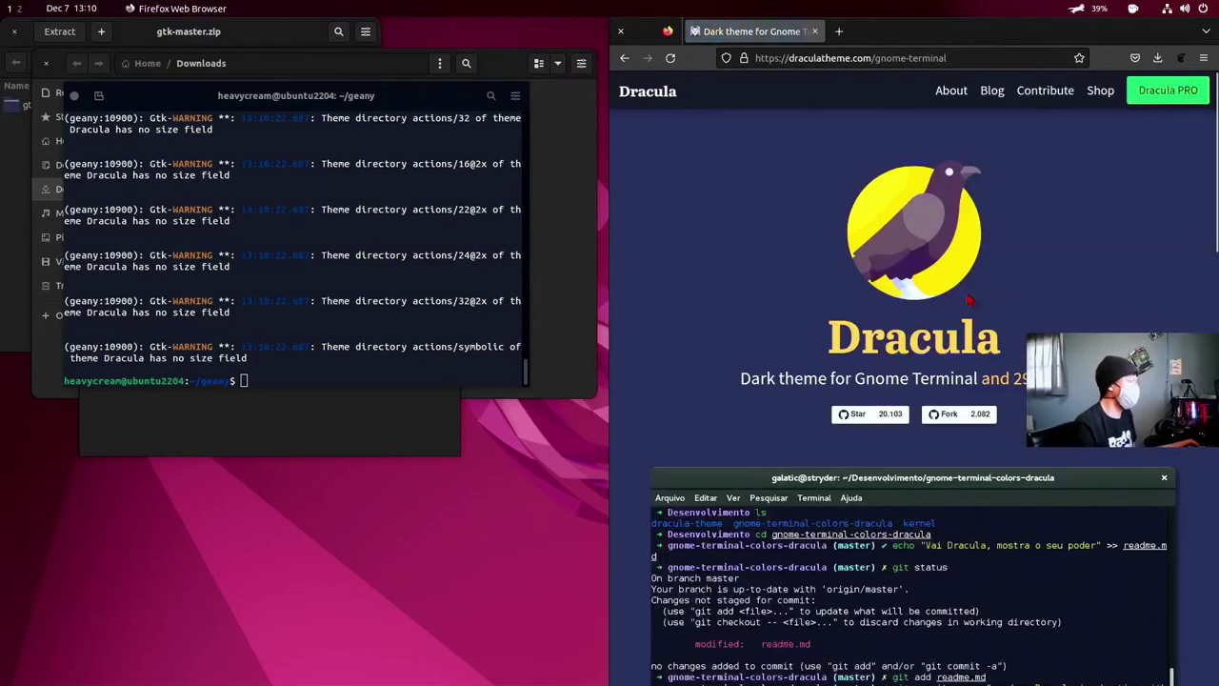
- Scroll to the Install section and select the sudo apt-get install dconf-cli command
{"action": "scroll", "coordinate": [967, 301], "scroll_direction": "down", "scroll_amount": 10}
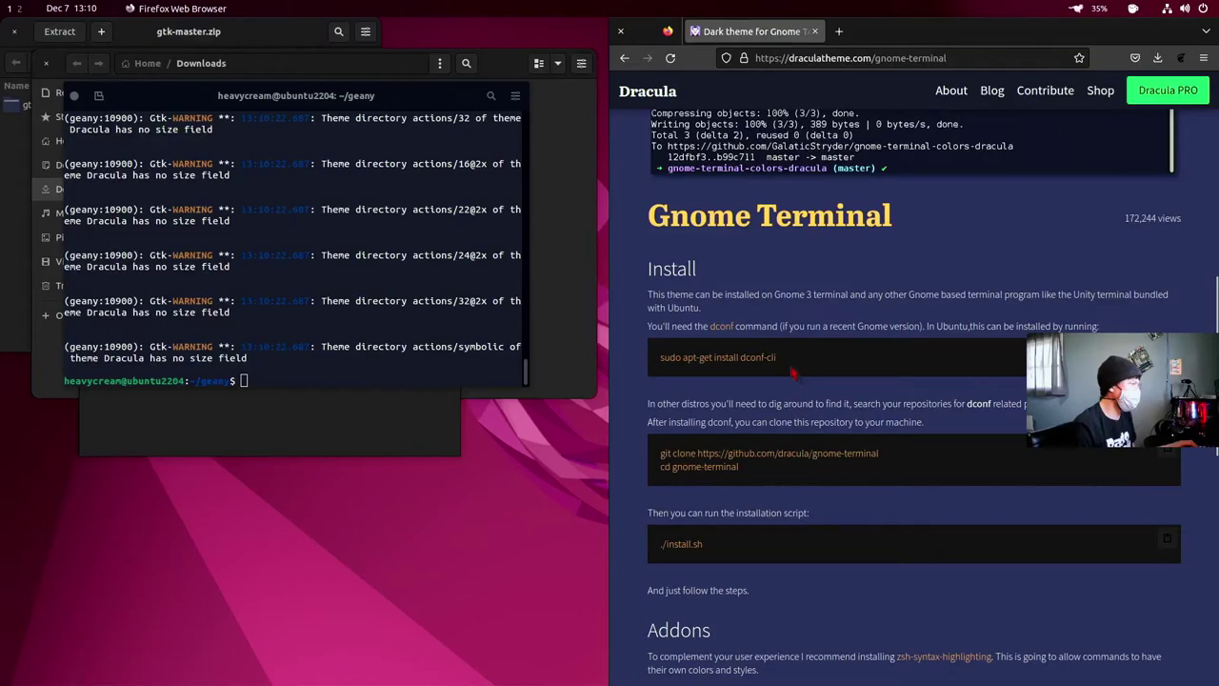
{"action": "scroll", "coordinate": [792, 371], "scroll_direction": "down", "scroll_amount": 2}
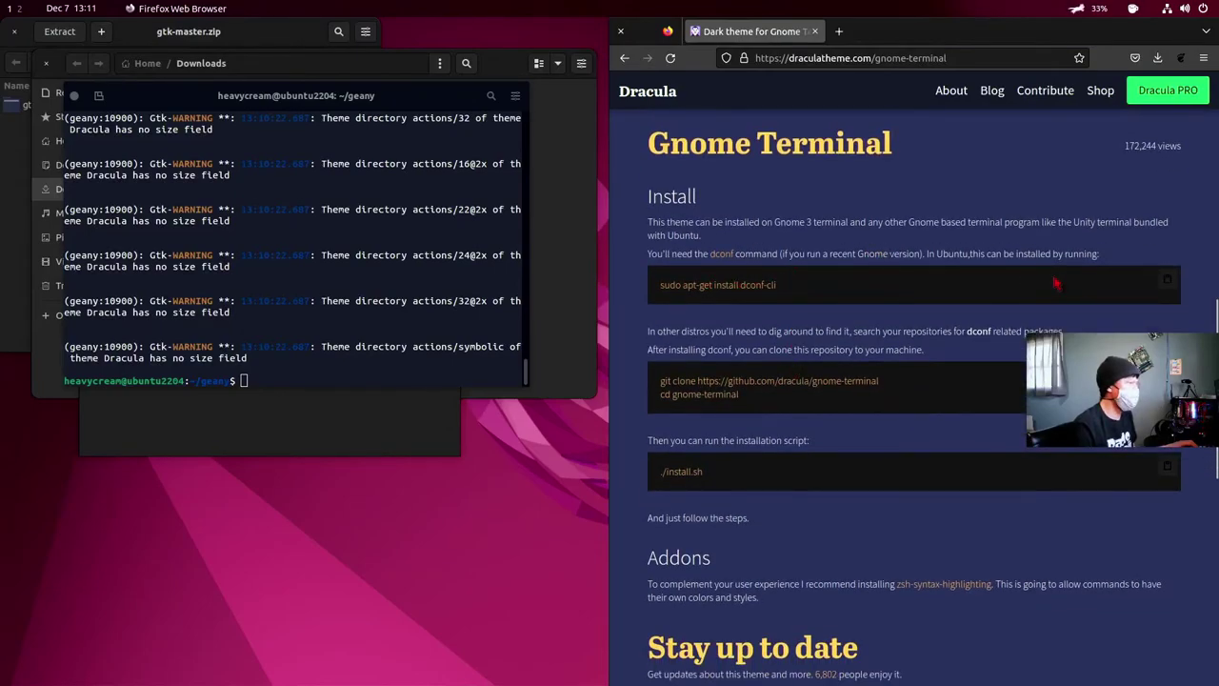
{"action": "left_click_drag", "start_coordinate": [791, 290], "coordinate": [660, 287]}
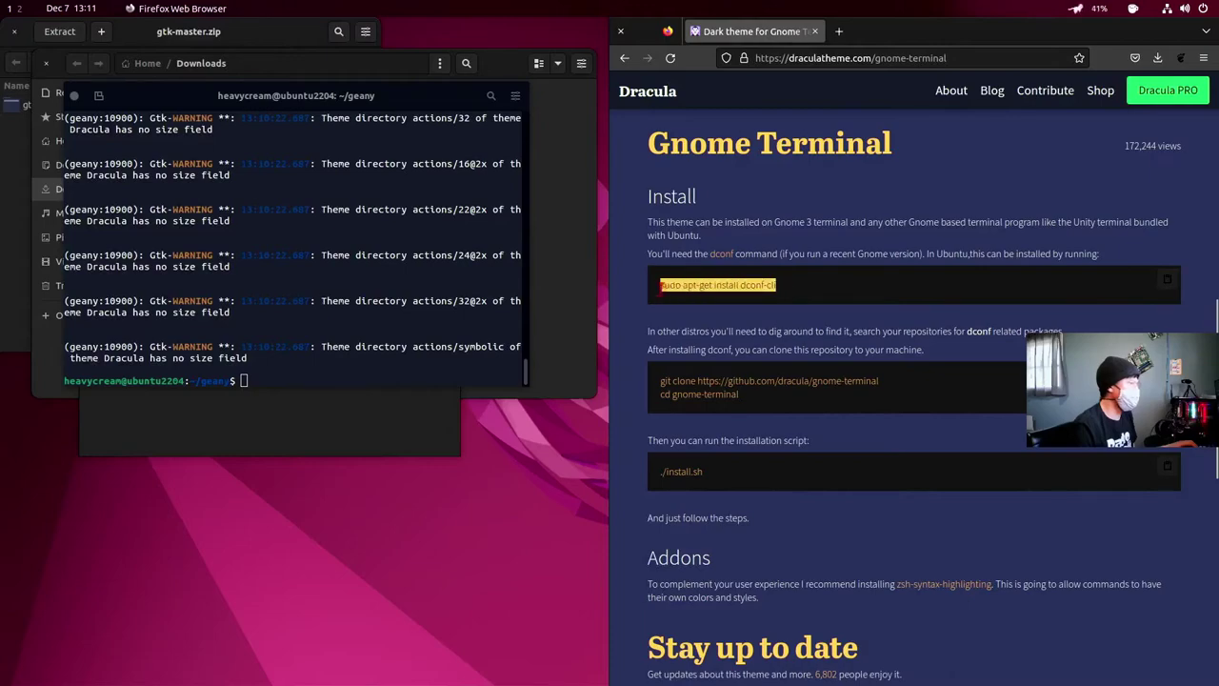
- Copy the dconf-cli install command, then delete the geany folder from home with rm -rf geany/
{"action": "right_click", "coordinate": [667, 286]}
{"action": "left_click", "coordinate": [709, 293]}
{"action": "left_click", "coordinate": [322, 380]}
{"action": "type", "text": "cd"}
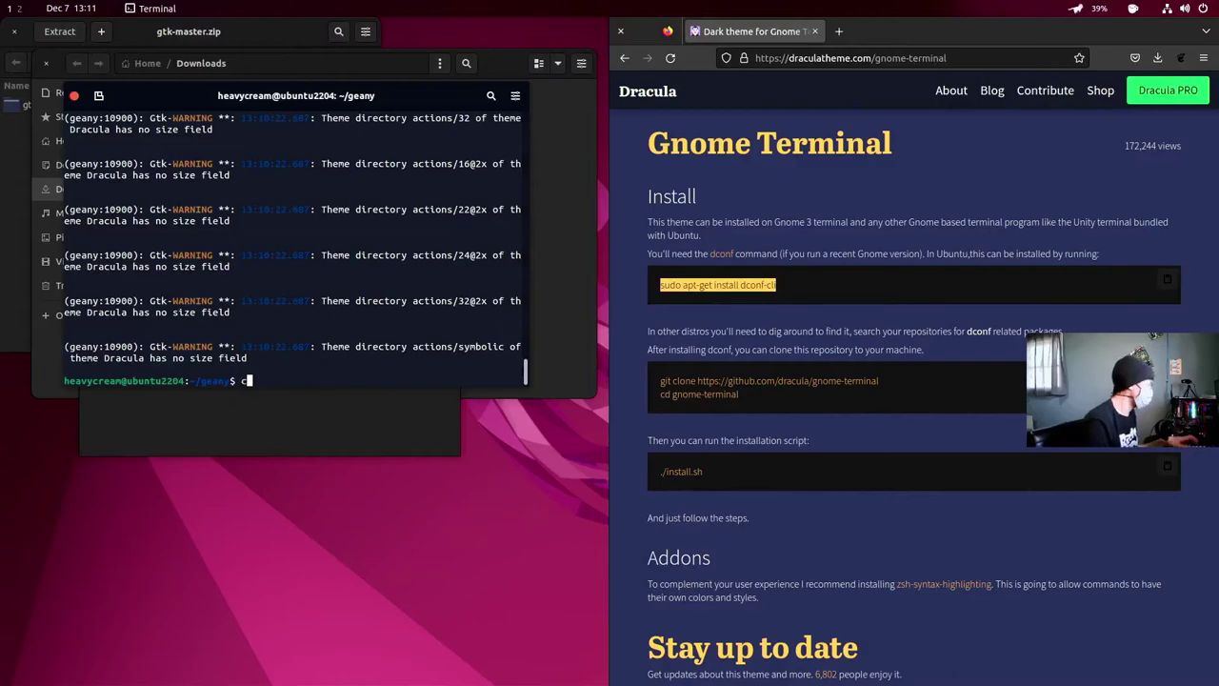
{"action": "key", "text": "Return"}
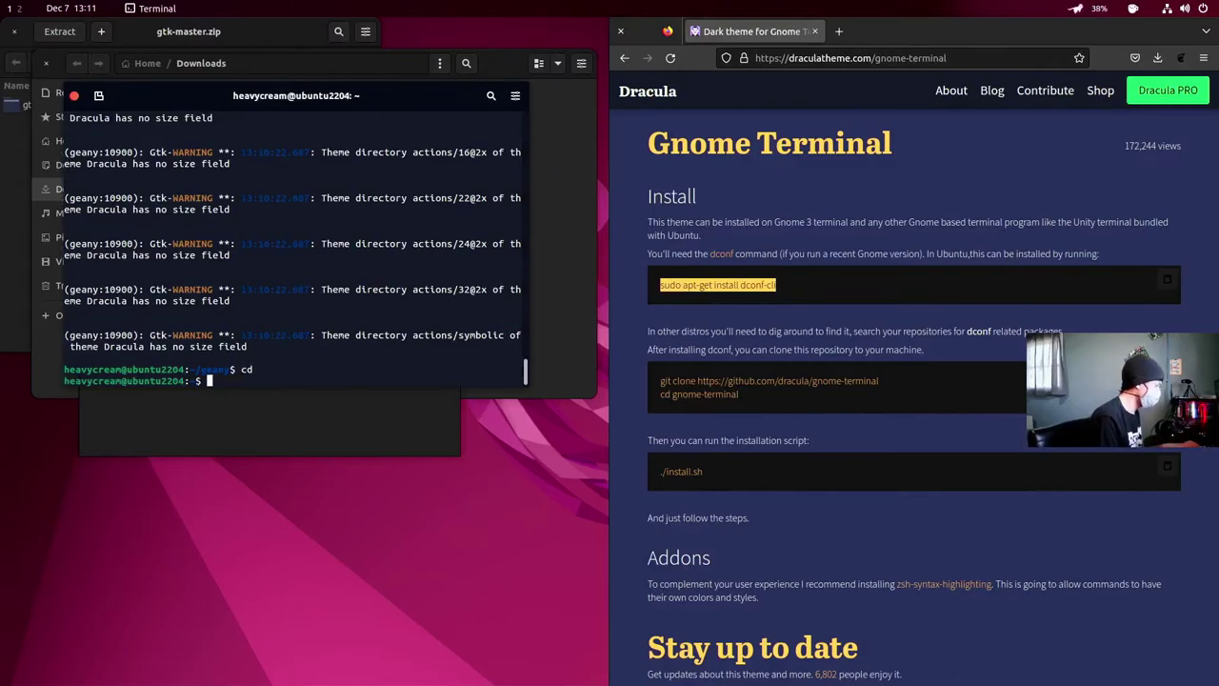
{"action": "type", "text": "rm -"}
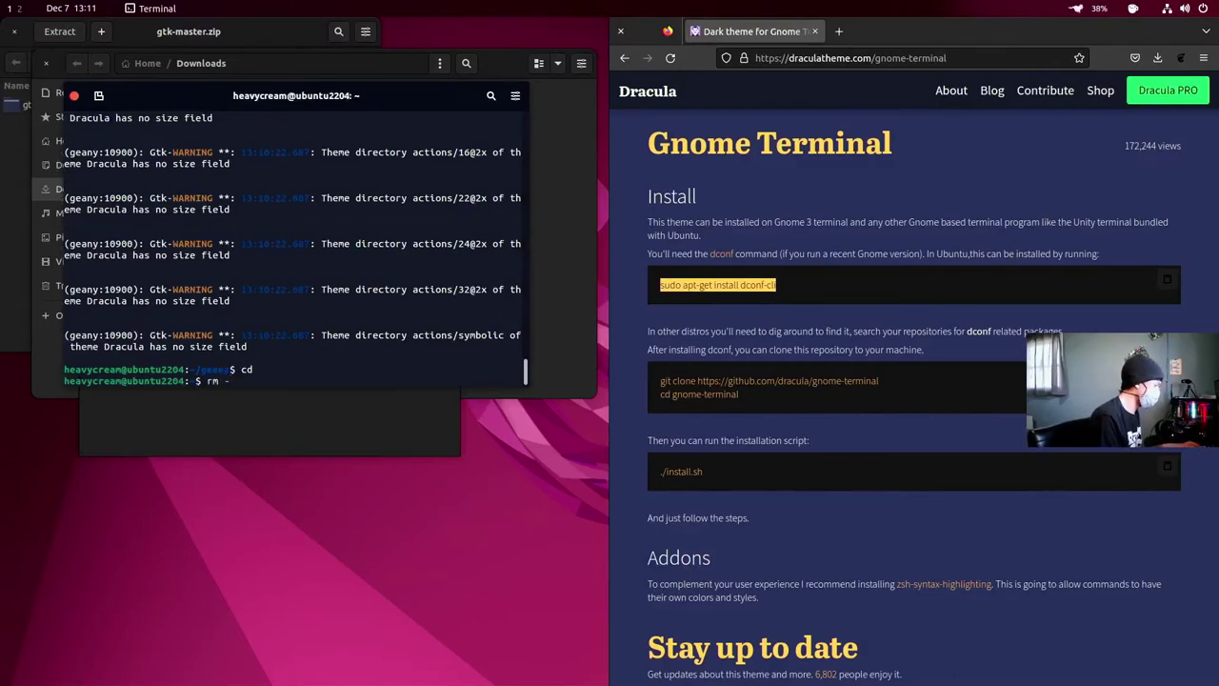
{"action": "type", "text": "rf gea"}
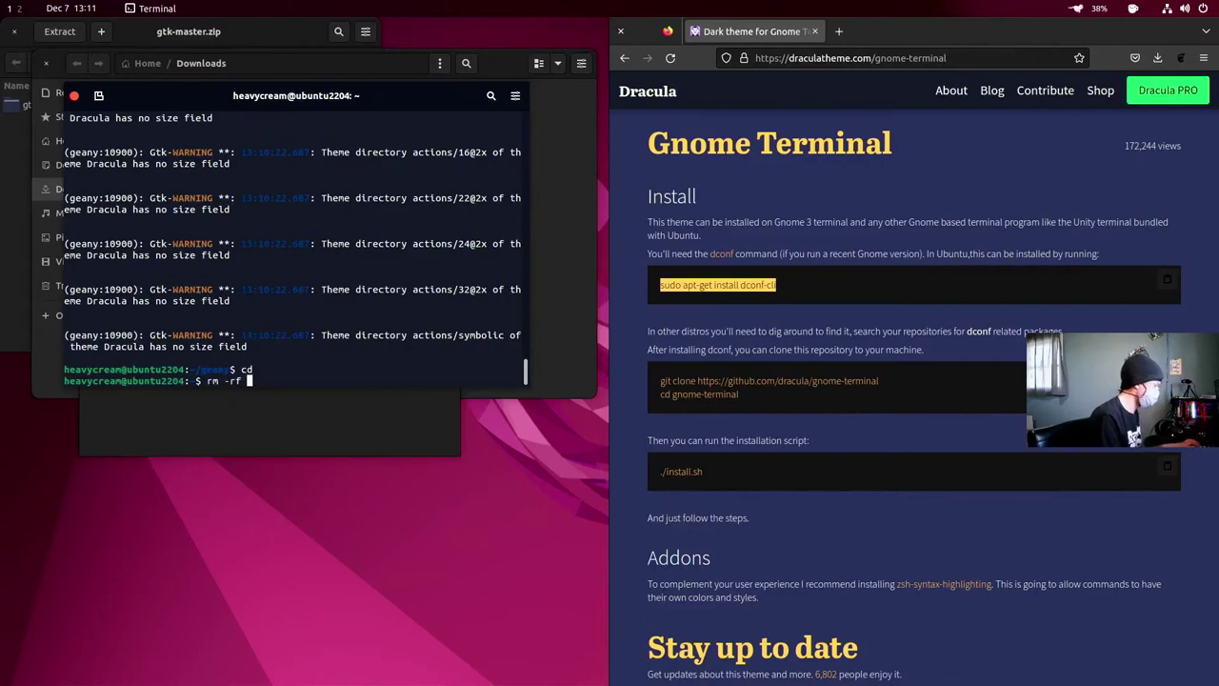
{"action": "key", "text": "Tab"}
{"action": "key", "text": "Return"}
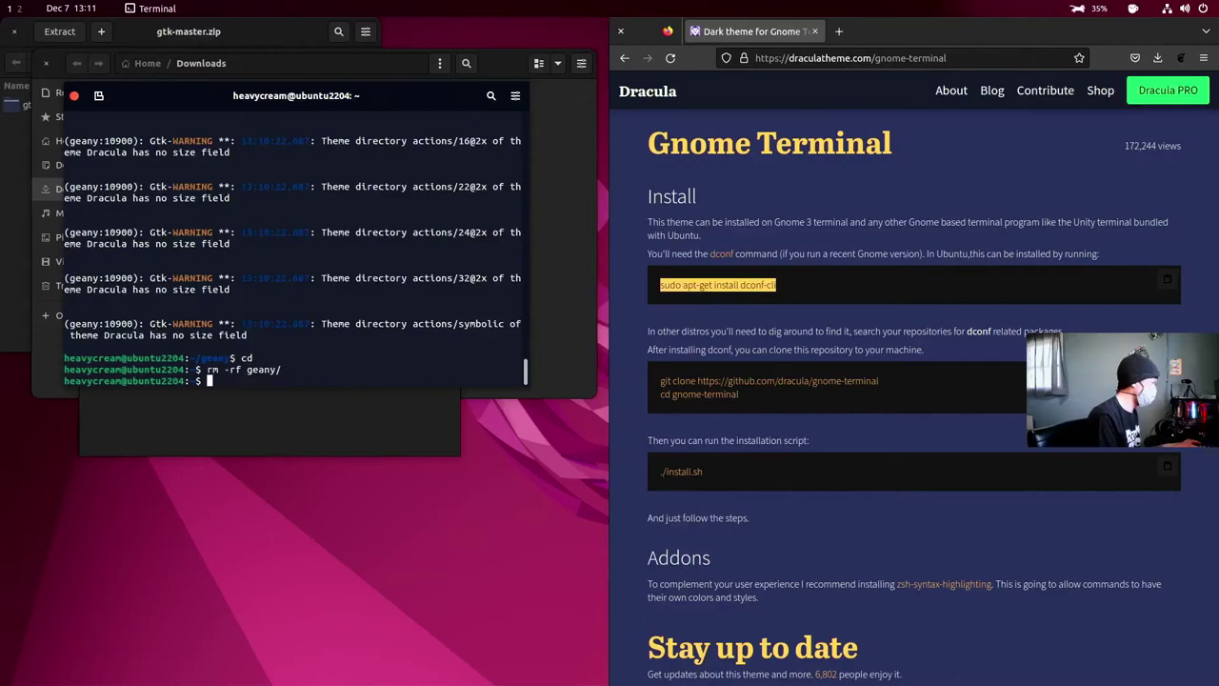
- Run sudo apt-get install dconf-cli, which reports version 0.40.0-3 already installed
{"action": "key", "text": "ctrl+shift+v"}
{"action": "key", "text": "Return"}
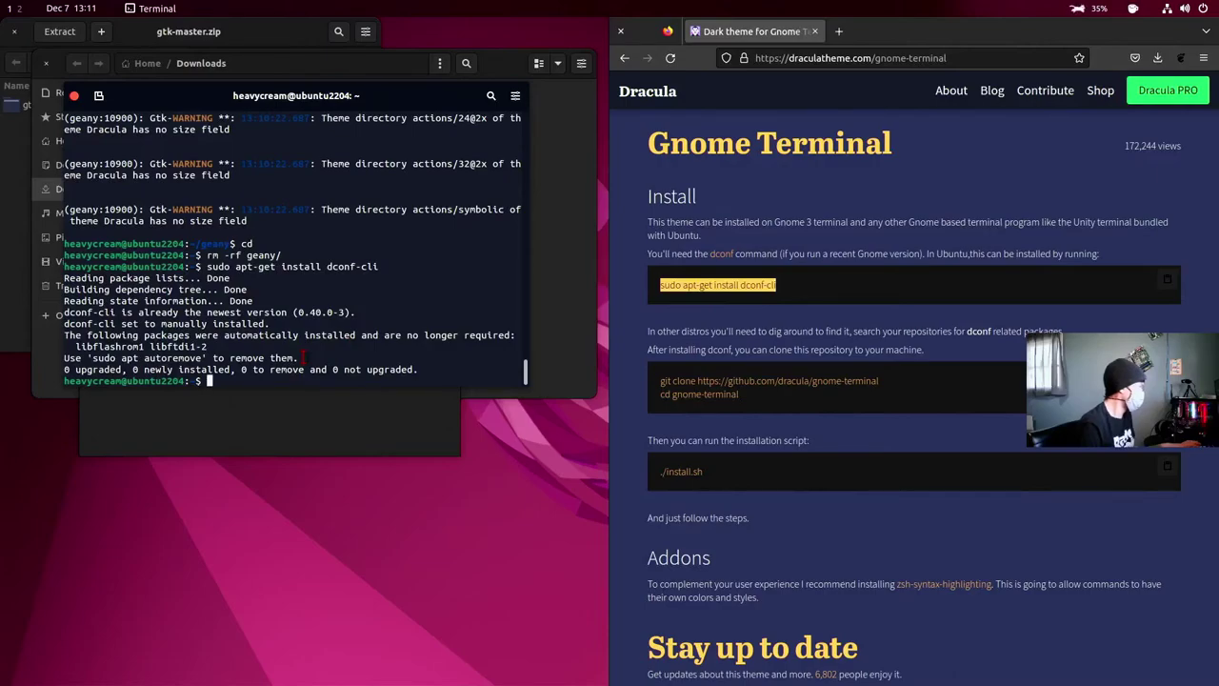
{"action": "scroll", "coordinate": [794, 307], "scroll_direction": "down", "scroll_amount": 1}
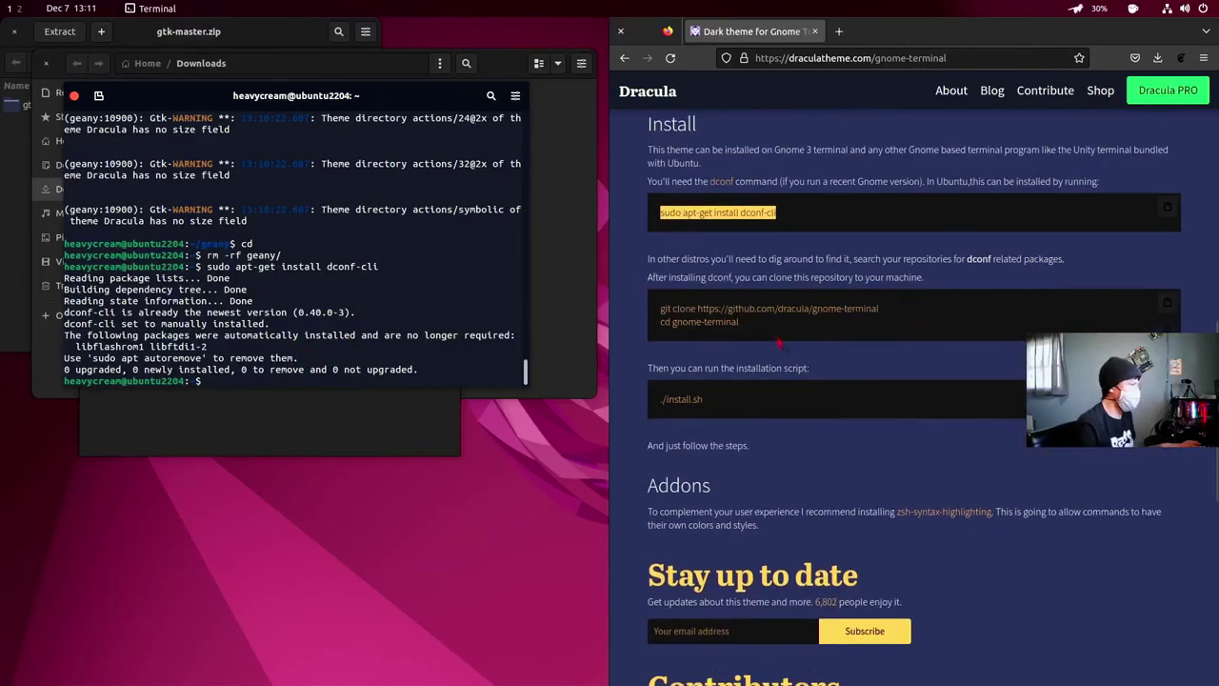
- Copy the git clone command from the Dracula page and run it to clone dracula/gnome-terminal
{"action": "left_click", "coordinate": [779, 308]}
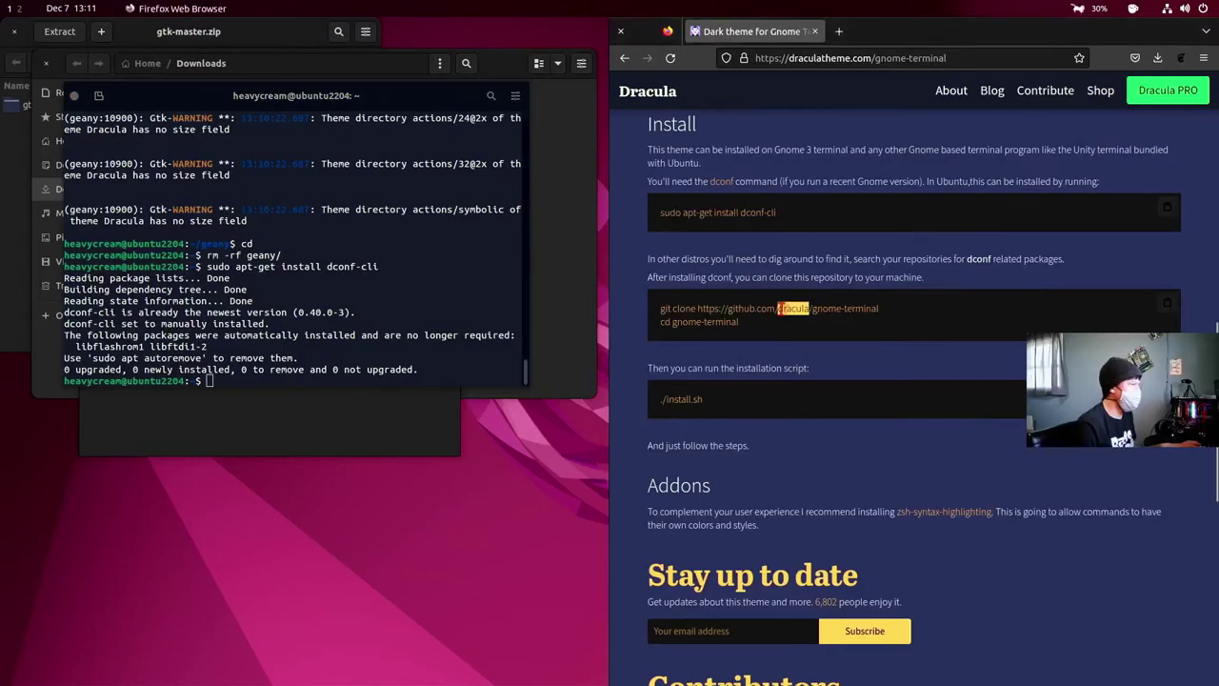
{"action": "triple_click", "coordinate": [708, 307]}
{"action": "double_click", "coordinate": [708, 308]}
{"action": "triple_click", "coordinate": [708, 308]}
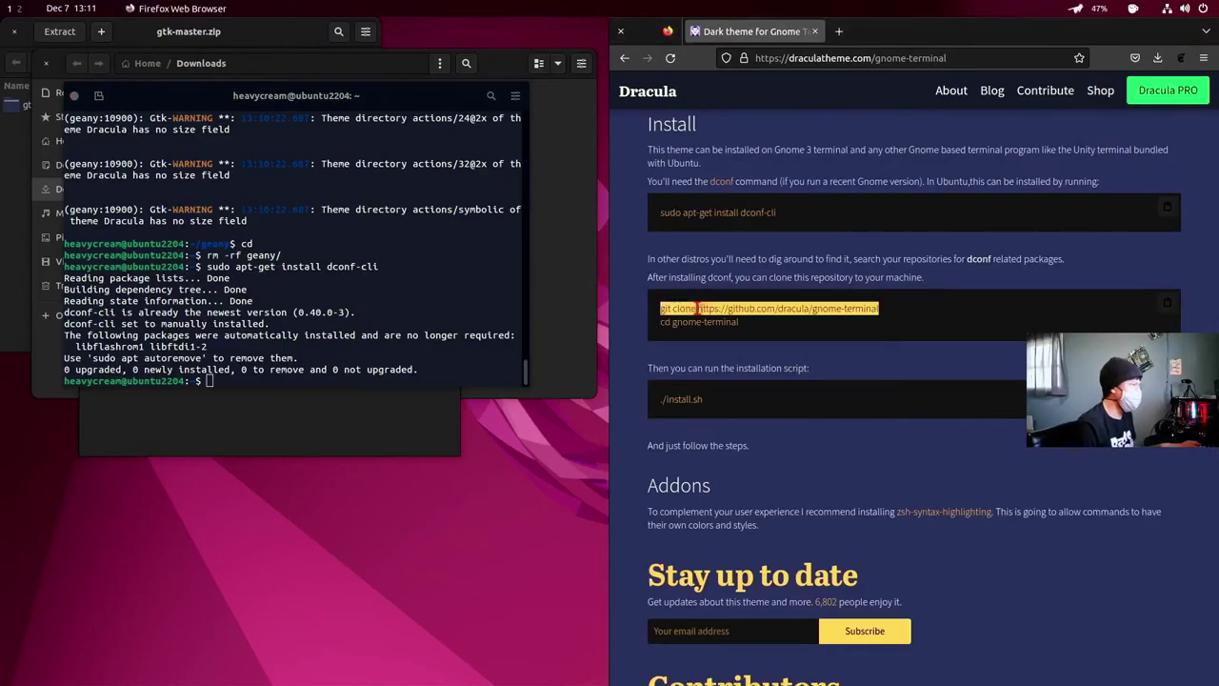
{"action": "right_click", "coordinate": [784, 307]}
{"action": "left_click", "coordinate": [802, 315]}
{"action": "right_click", "coordinate": [276, 377]}
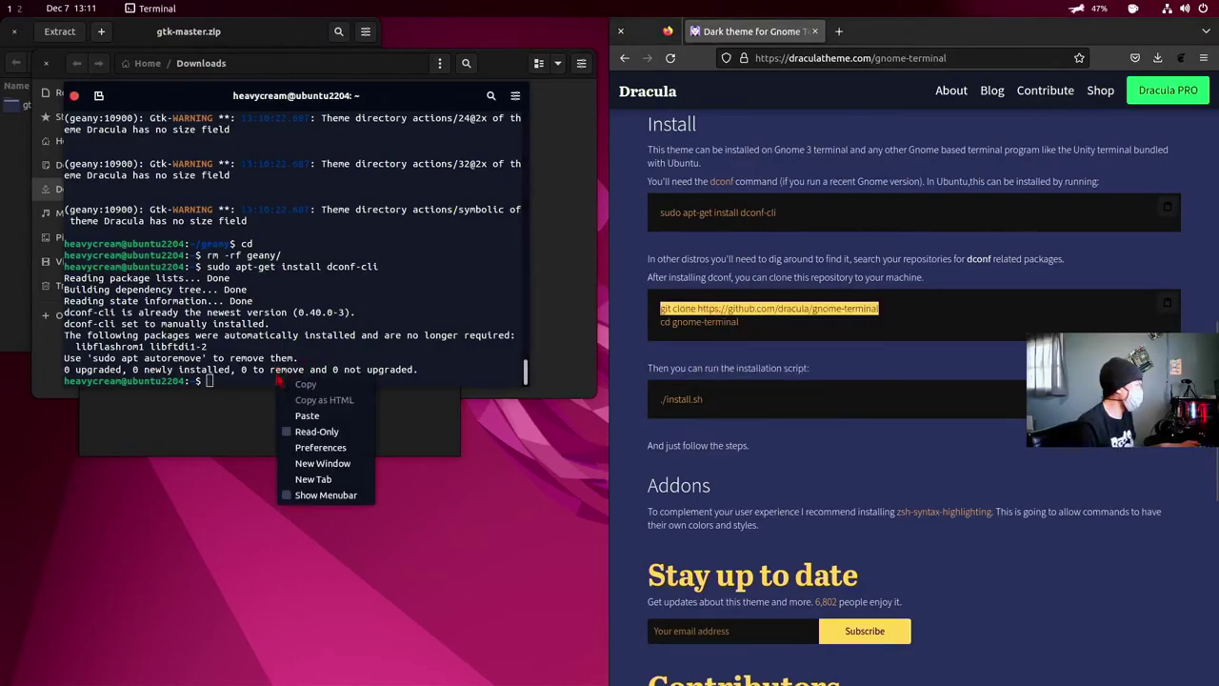
{"action": "left_click", "coordinate": [305, 415]}
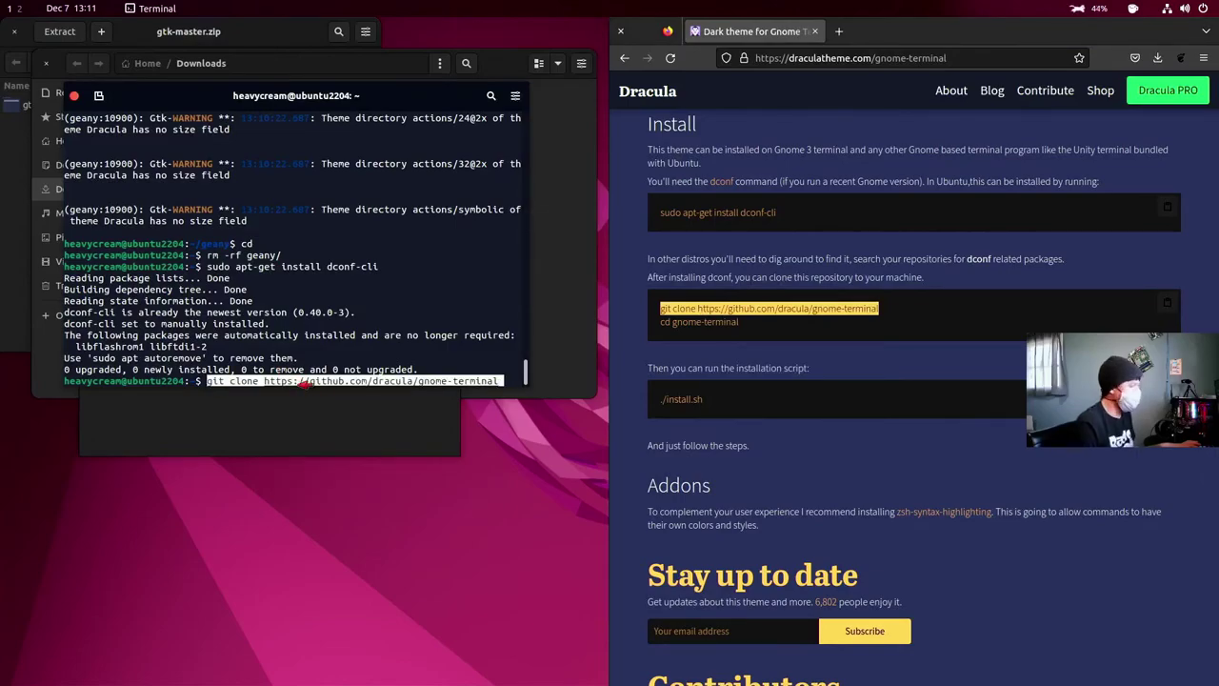
{"action": "key", "text": "Return"}
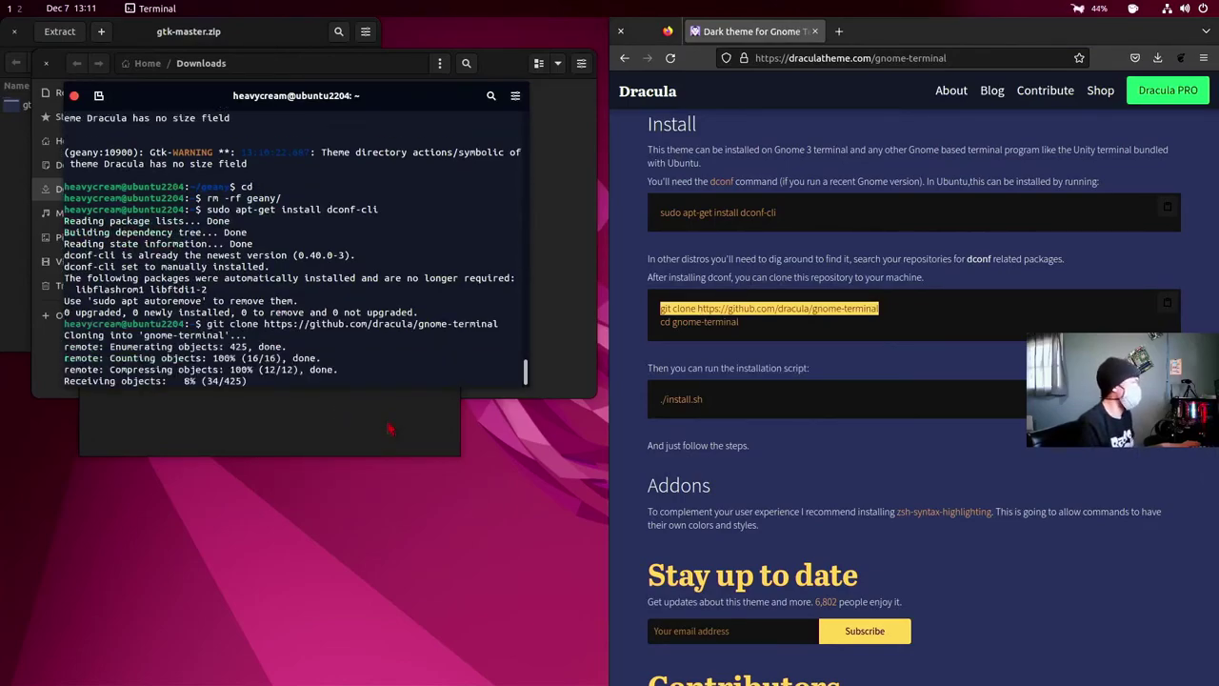
- Copy and run cd gnome-terminal to enter the cloned folder
{"action": "double_click", "coordinate": [720, 322]}
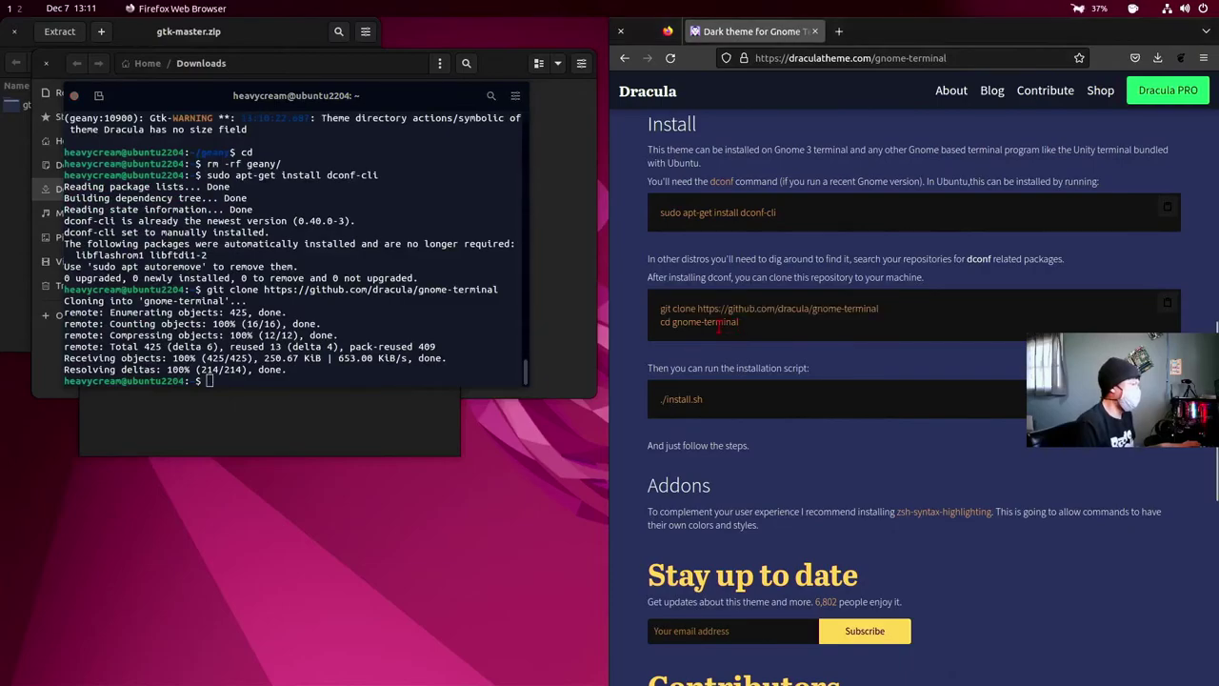
{"action": "triple_click", "coordinate": [720, 322]}
{"action": "right_click", "coordinate": [720, 322]}
{"action": "left_click", "coordinate": [743, 333]}
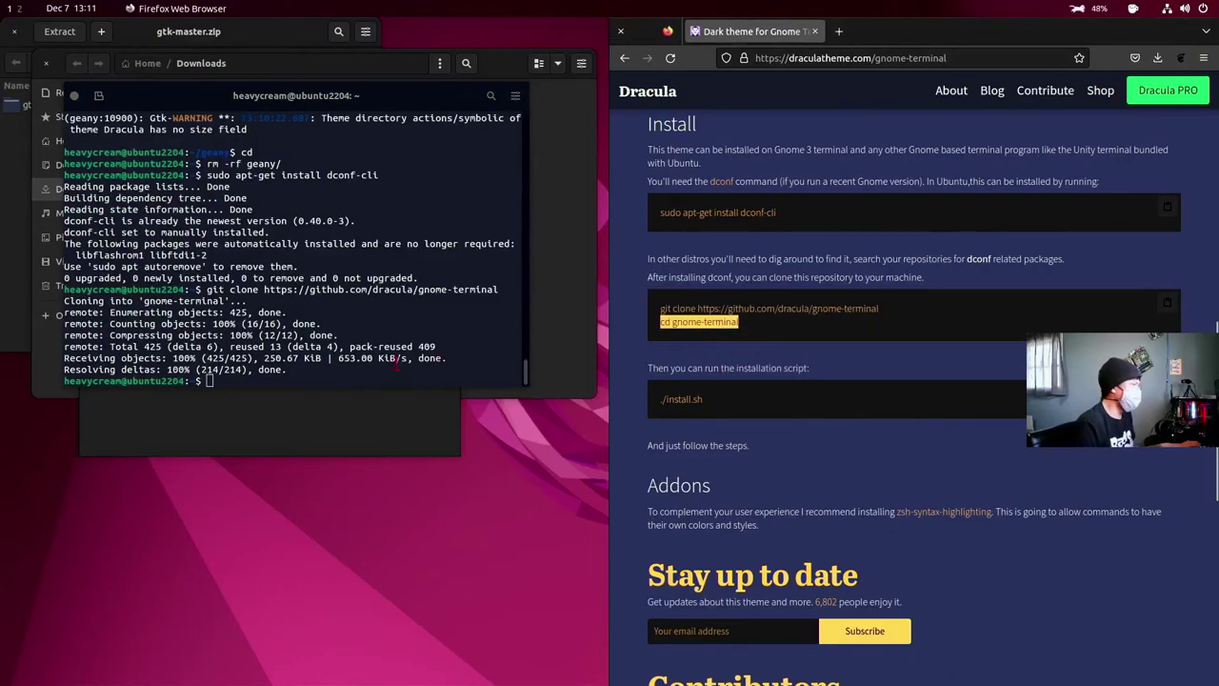
{"action": "left_click", "coordinate": [289, 380]}
{"action": "right_click", "coordinate": [288, 380]}
{"action": "left_click", "coordinate": [323, 425]}
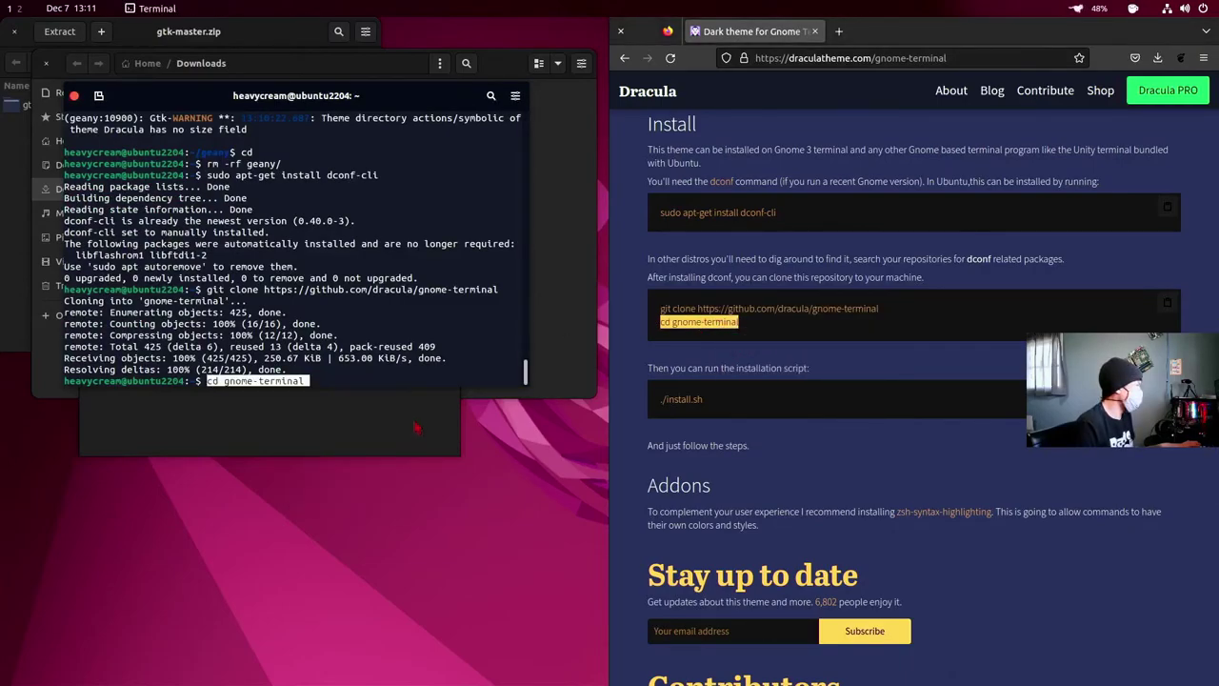
{"action": "key", "text": "Return"}
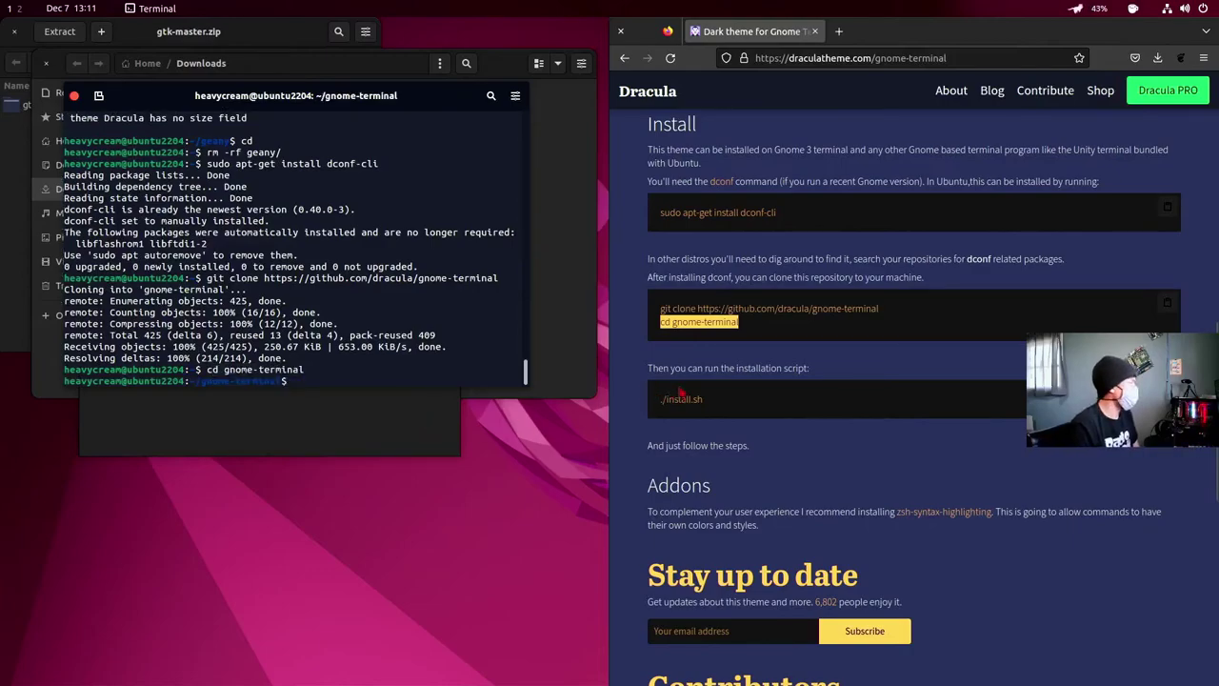
- Copy ./install.sh from the page and paste it at the terminal prompt
{"action": "triple_click", "coordinate": [682, 399]}
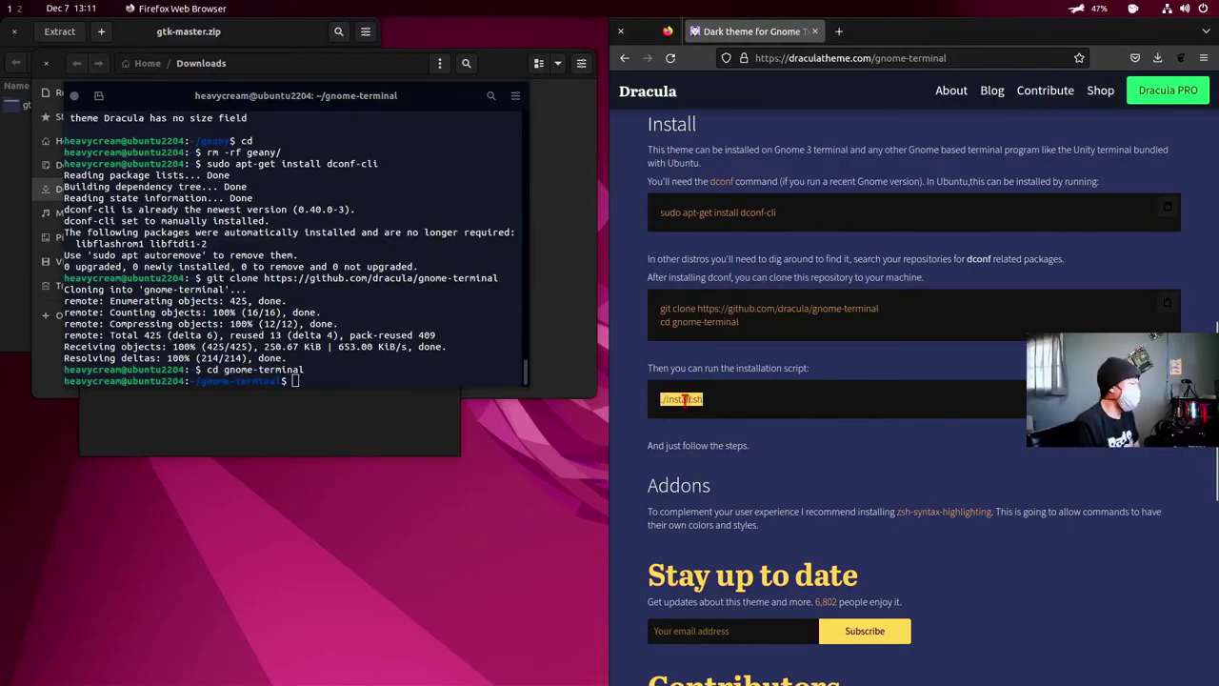
{"action": "right_click", "coordinate": [689, 404]}
{"action": "left_click", "coordinate": [713, 413]}
{"action": "left_click", "coordinate": [328, 378]}
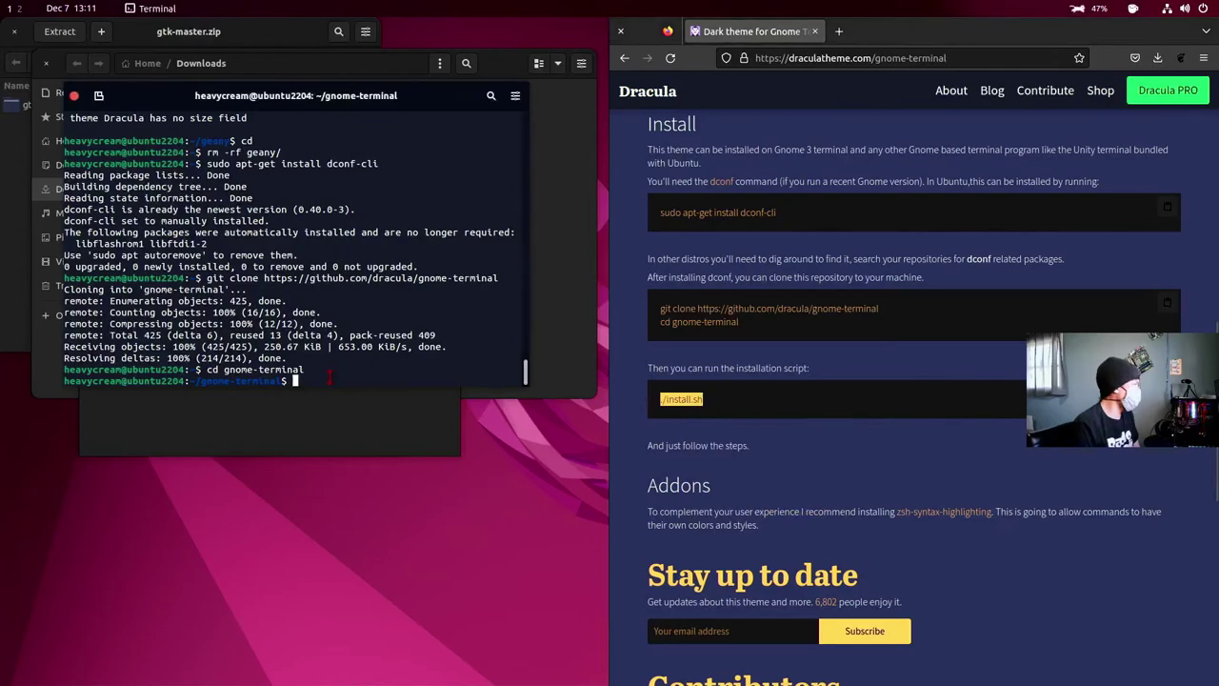
{"action": "right_click", "coordinate": [328, 378]}
{"action": "left_click", "coordinate": [362, 419]}
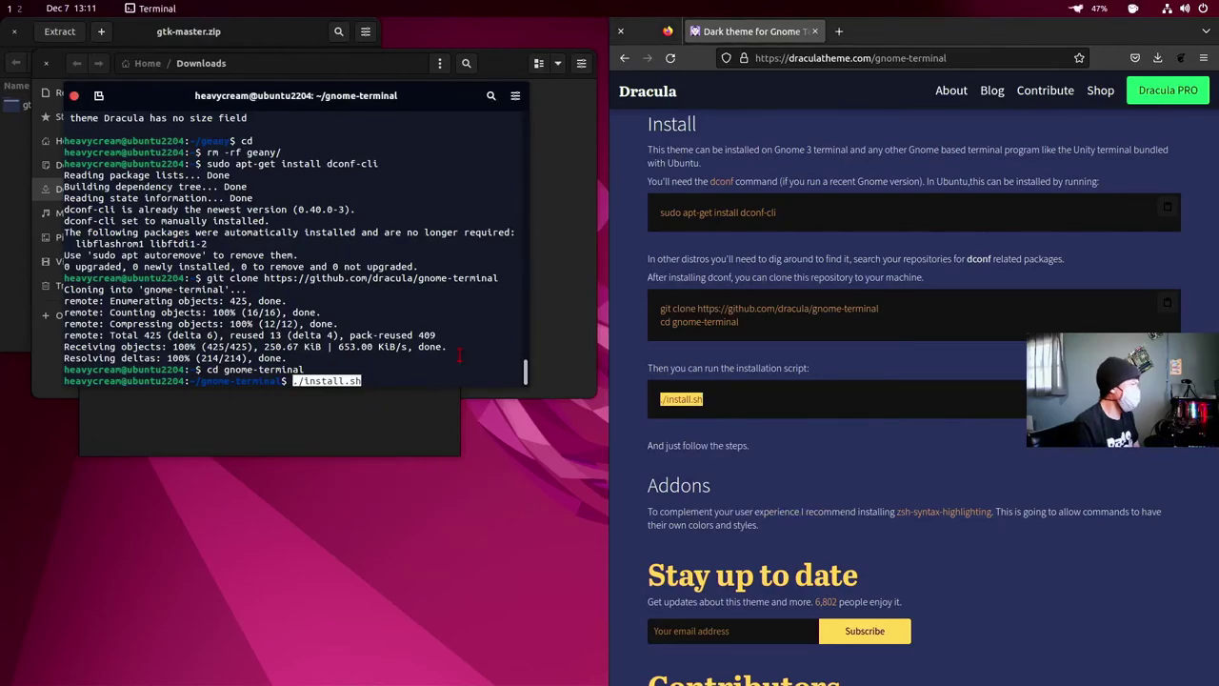
- Run ./install.sh choosing scheme 1 (Dracula); it aborts at the profile prompt, so rerun it
{"action": "key", "text": "Return"}
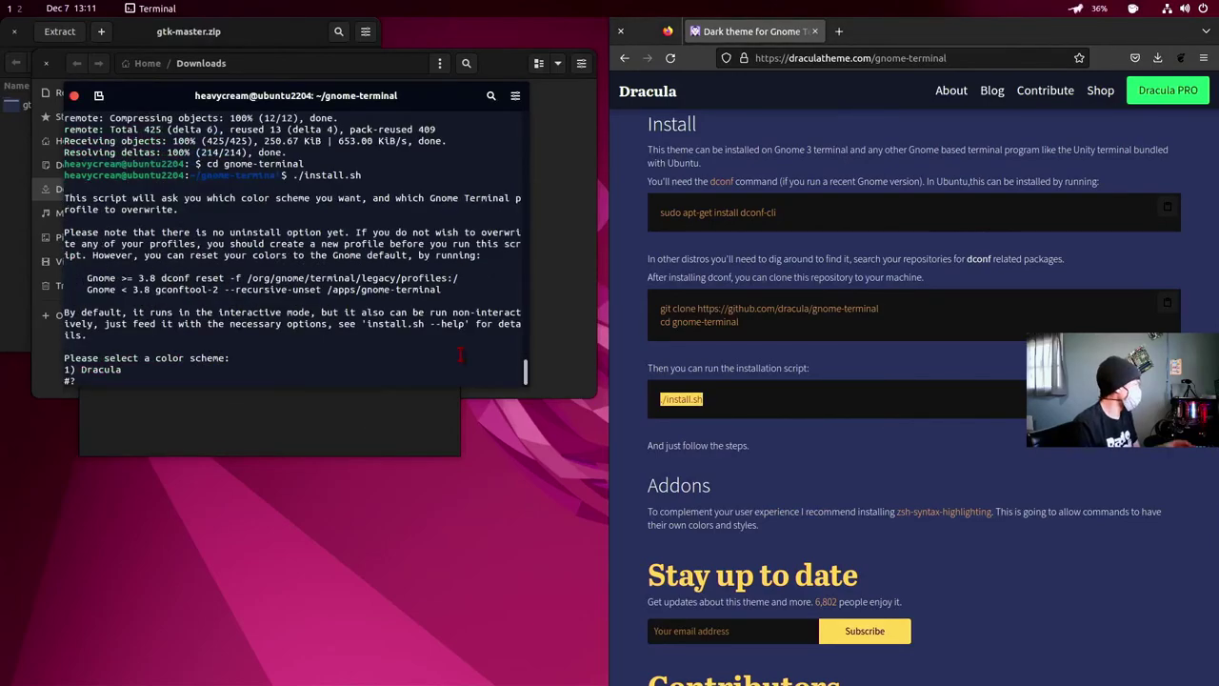
{"action": "type", "text": "1"}
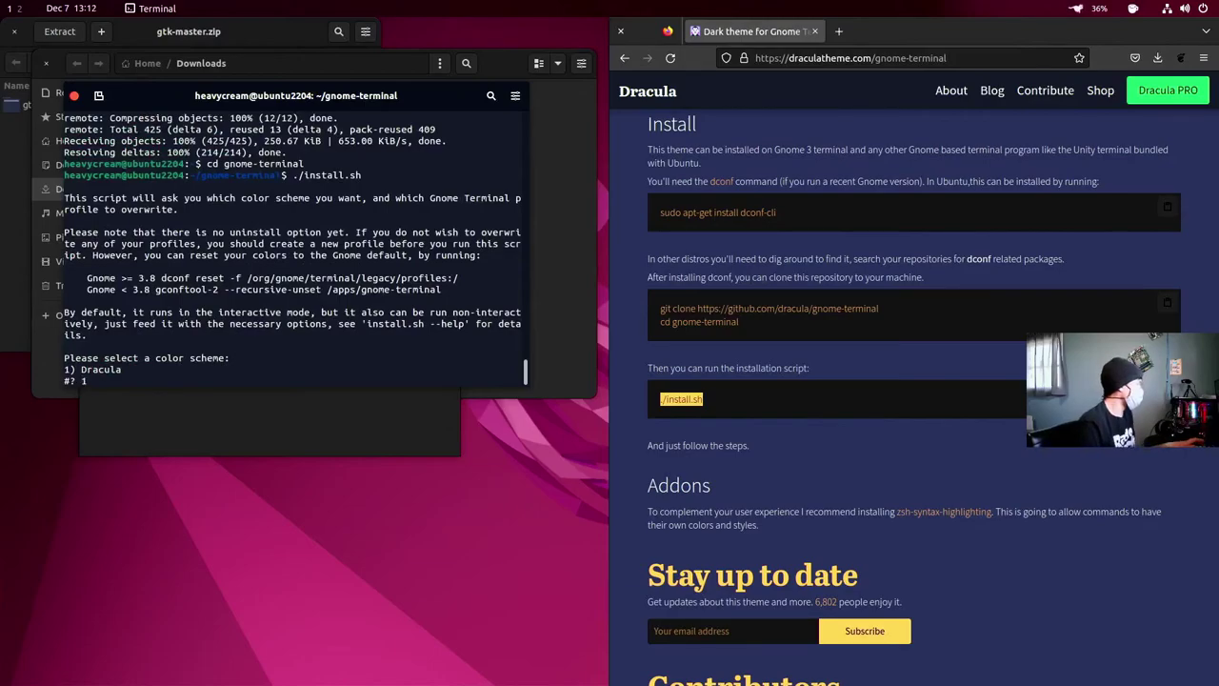
{"action": "key", "text": "Return"}
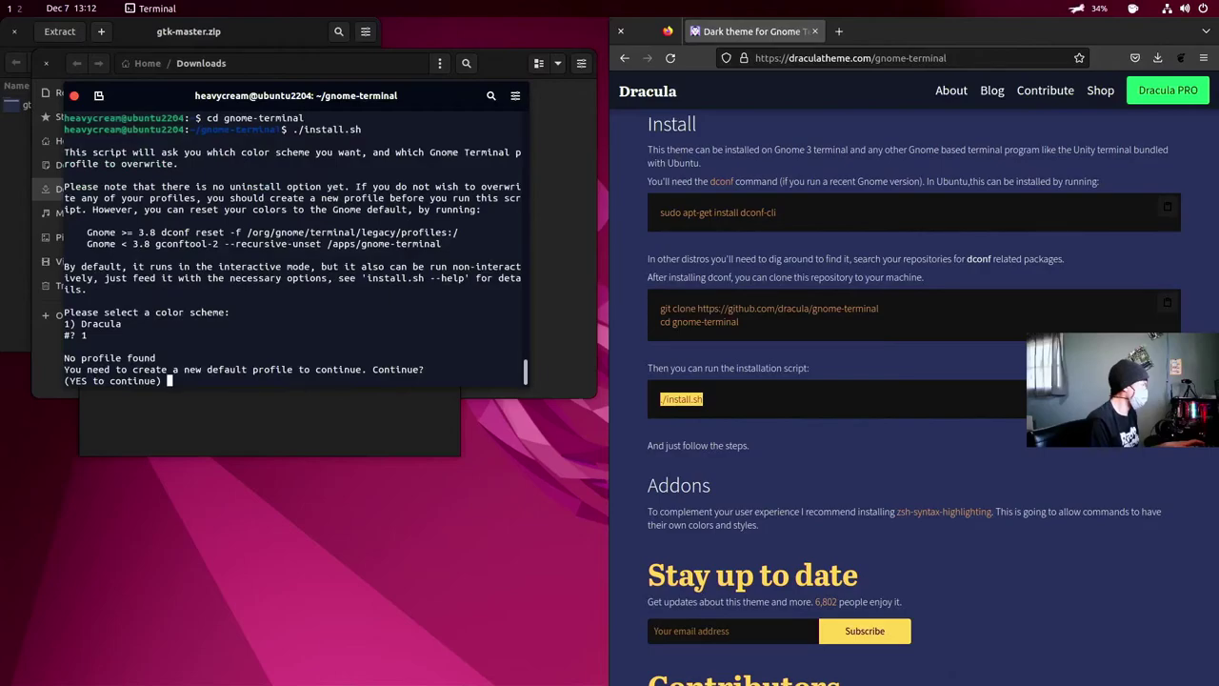
{"action": "key", "text": "Return"}
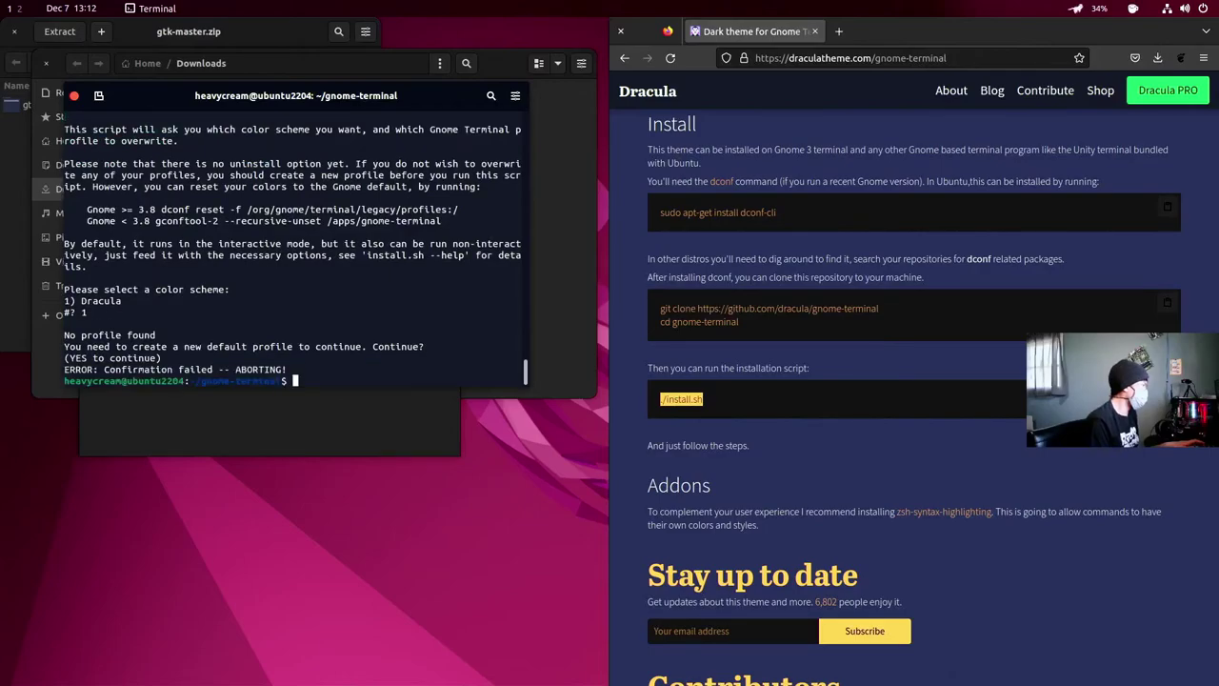
{"action": "key", "text": "Up"}
{"action": "key", "text": "Return"}
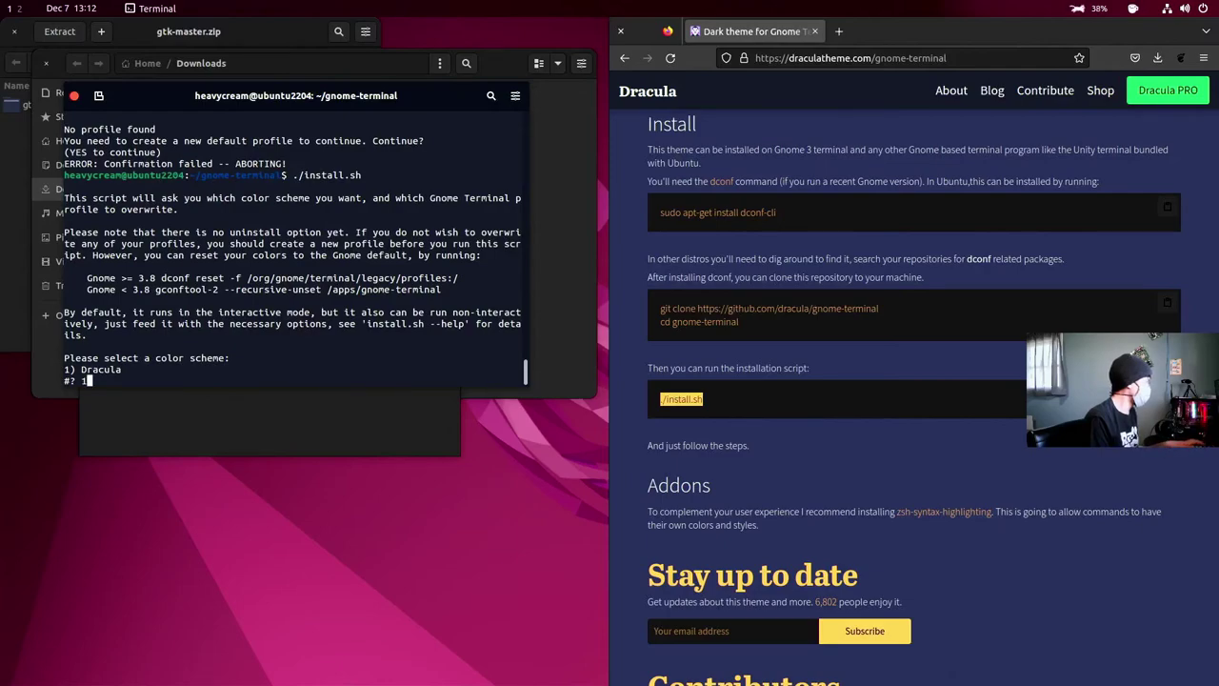
- Choose Dracula, answer YES, pick profile 1 (Default), confirm YES, and accept the dircolors download
{"action": "type", "text": "1"}
{"action": "key", "text": "Return"}
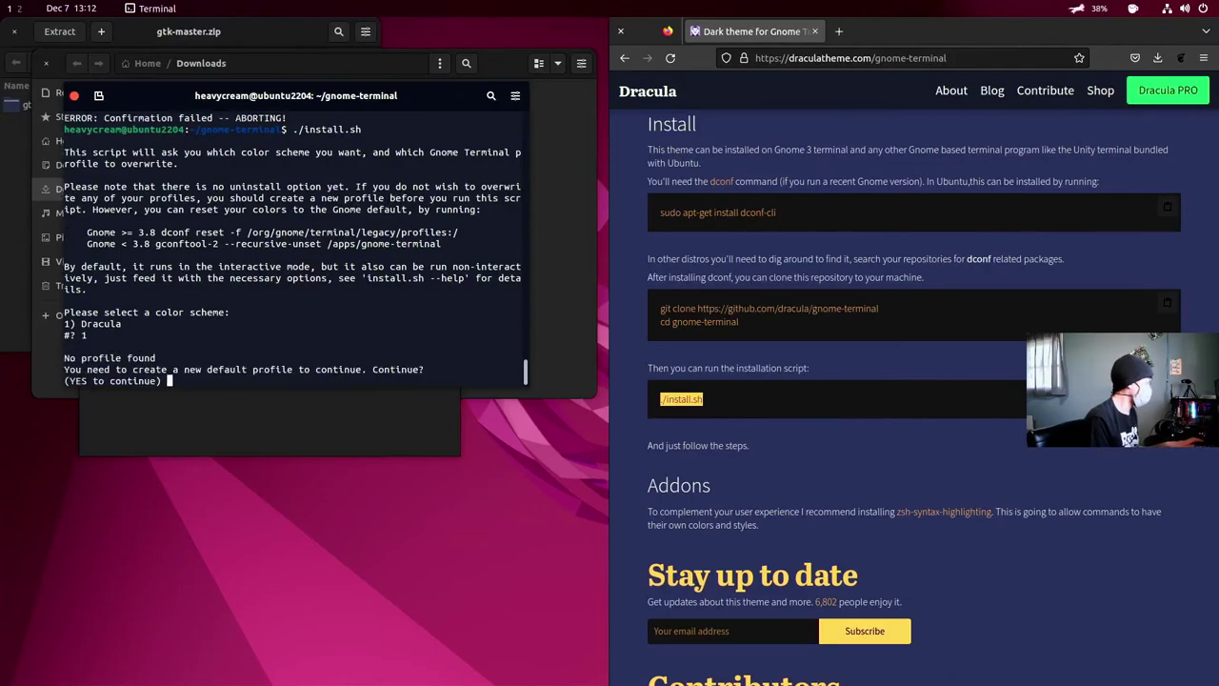
{"action": "type", "text": "YES"}
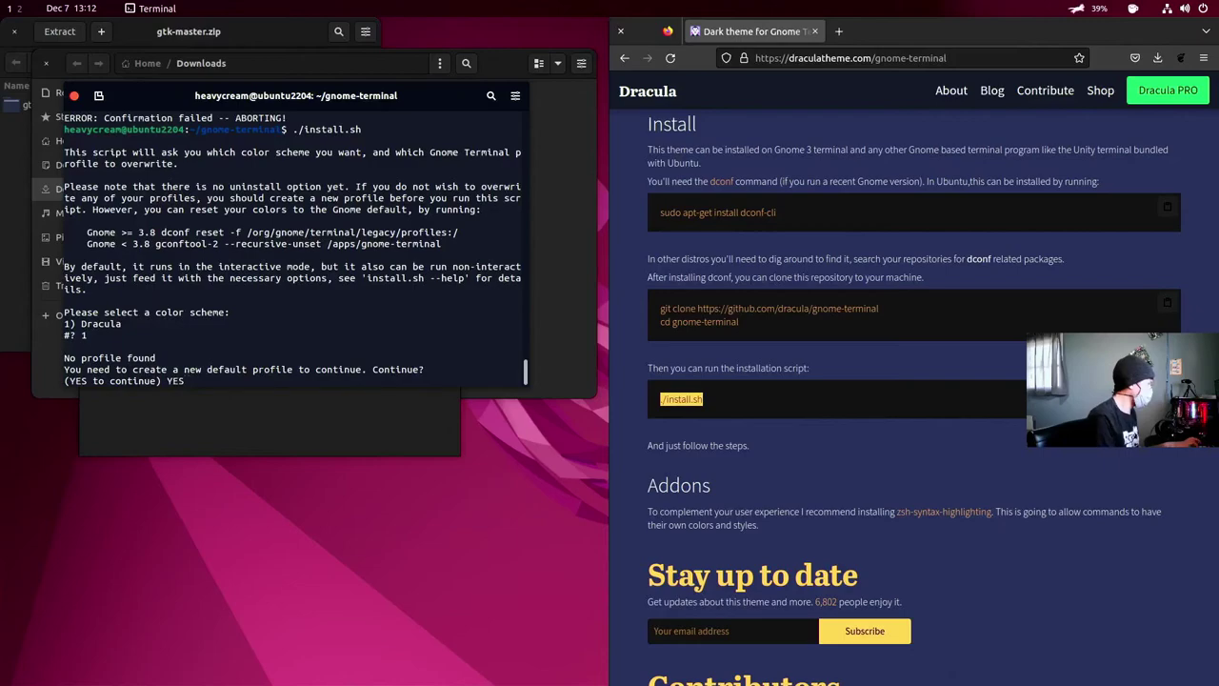
{"action": "key", "text": "Return"}
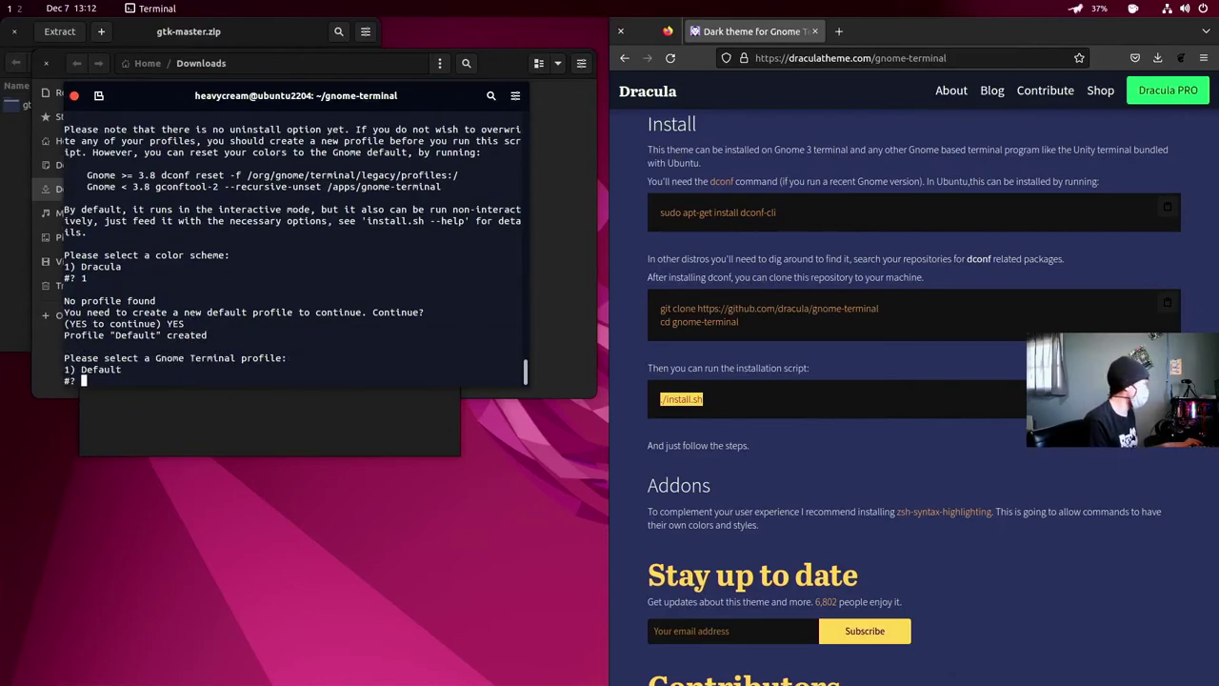
{"action": "type", "text": "1"}
{"action": "key", "text": "Return"}
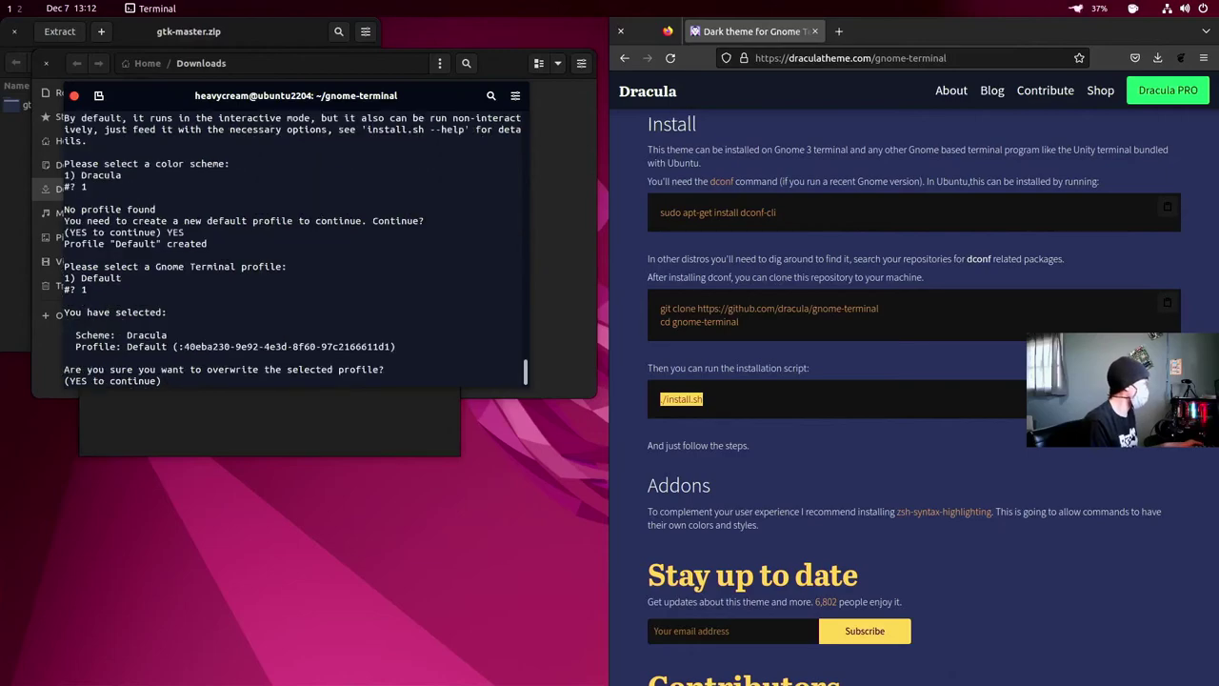
{"action": "type", "text": "YES"}
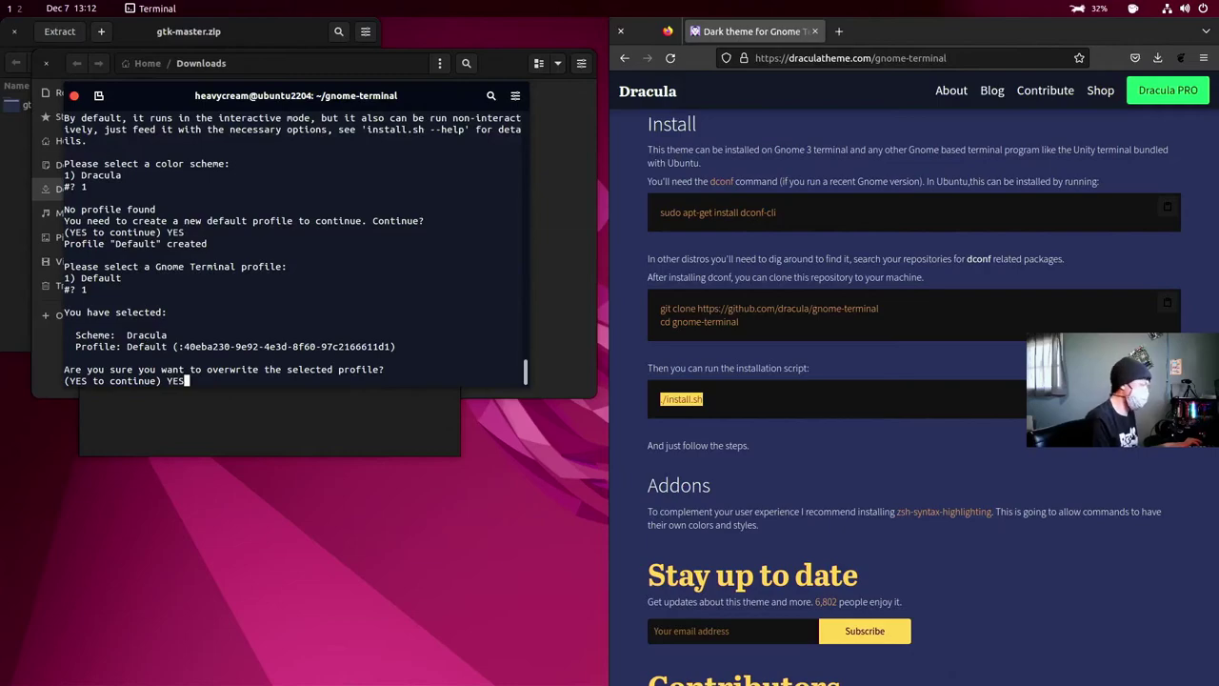
{"action": "key", "text": "Return"}
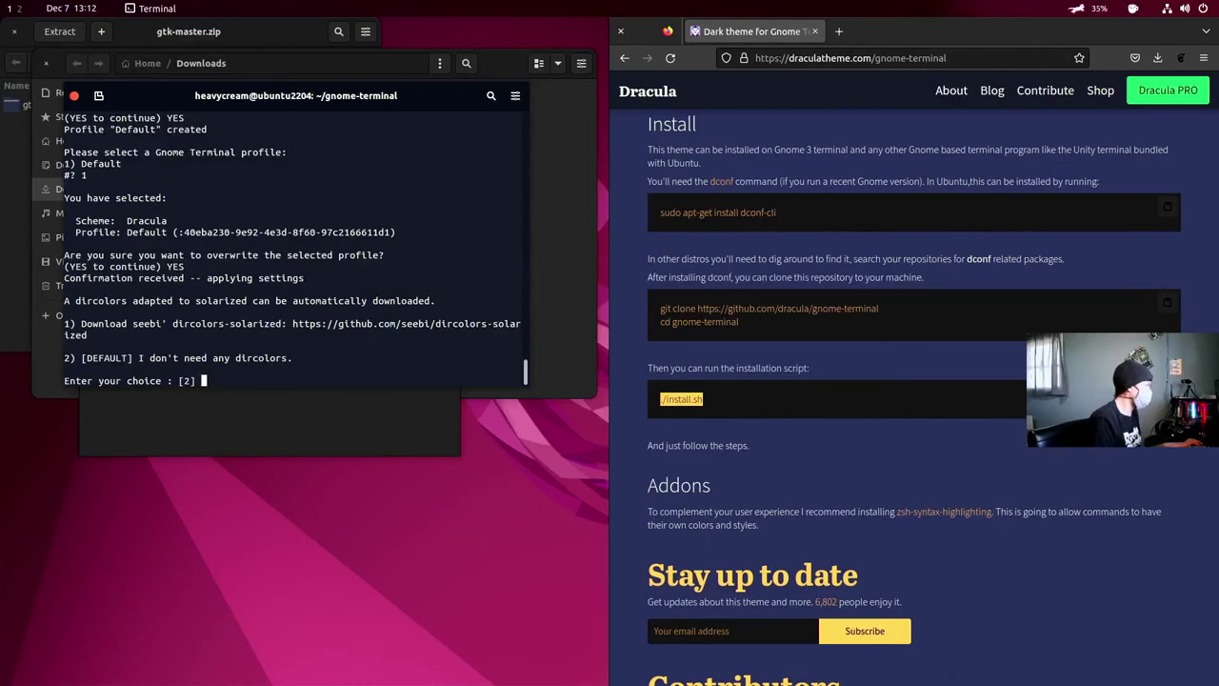
{"action": "key", "text": "Return"}
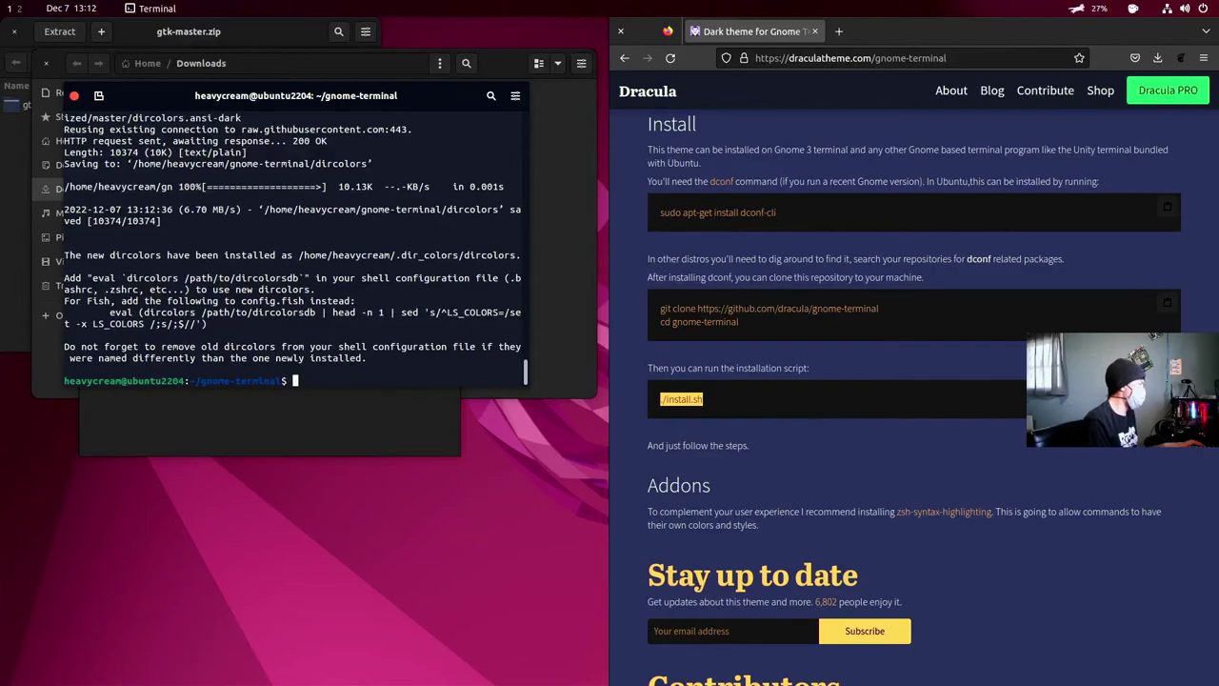
- Reopen a terminal, run ls in home, and go back twice to the 'dracula geany color scheme' results
{"action": "left_click", "coordinate": [74, 95]}
{"action": "key", "text": "ctrl+alt+t"}
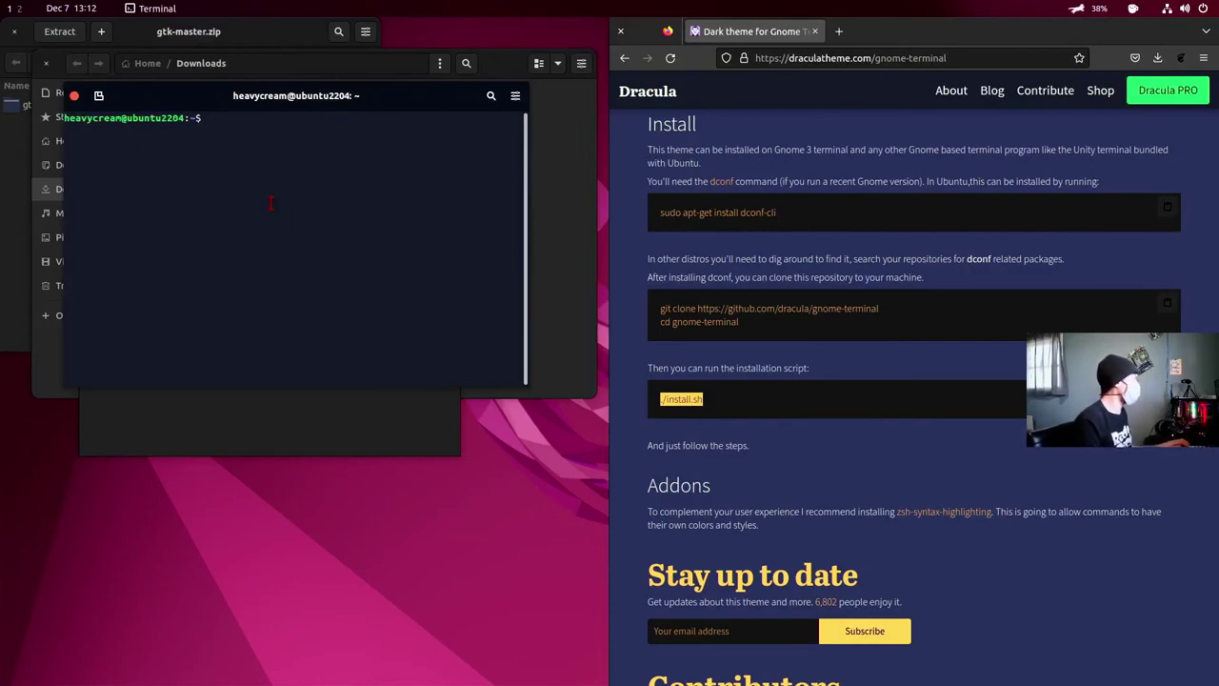
{"action": "type", "text": "ls"}
{"action": "key", "text": "Return"}
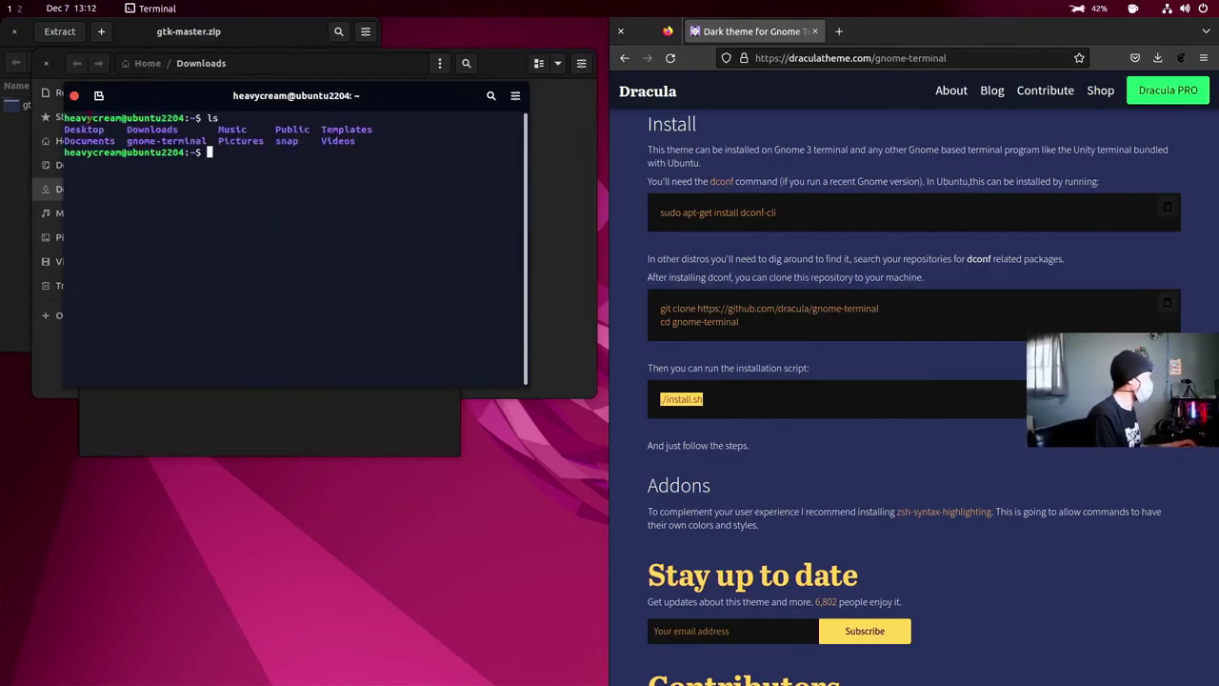
{"action": "left_click", "coordinate": [624, 57]}
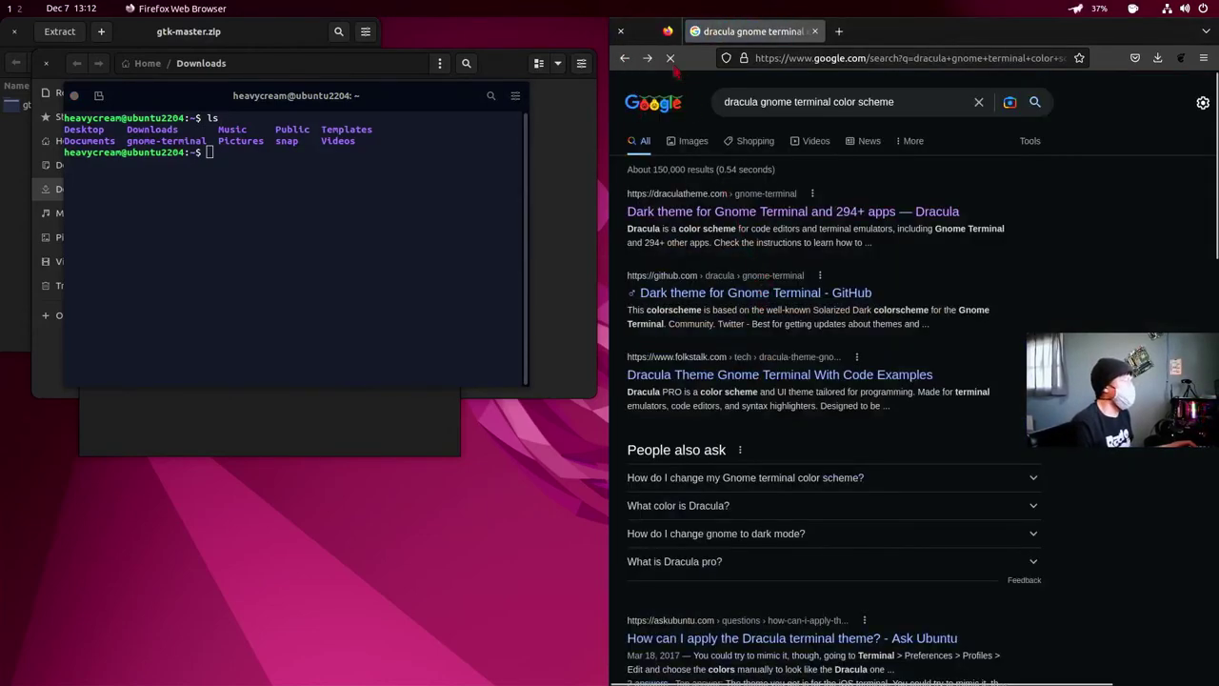
{"action": "left_click", "coordinate": [623, 57]}
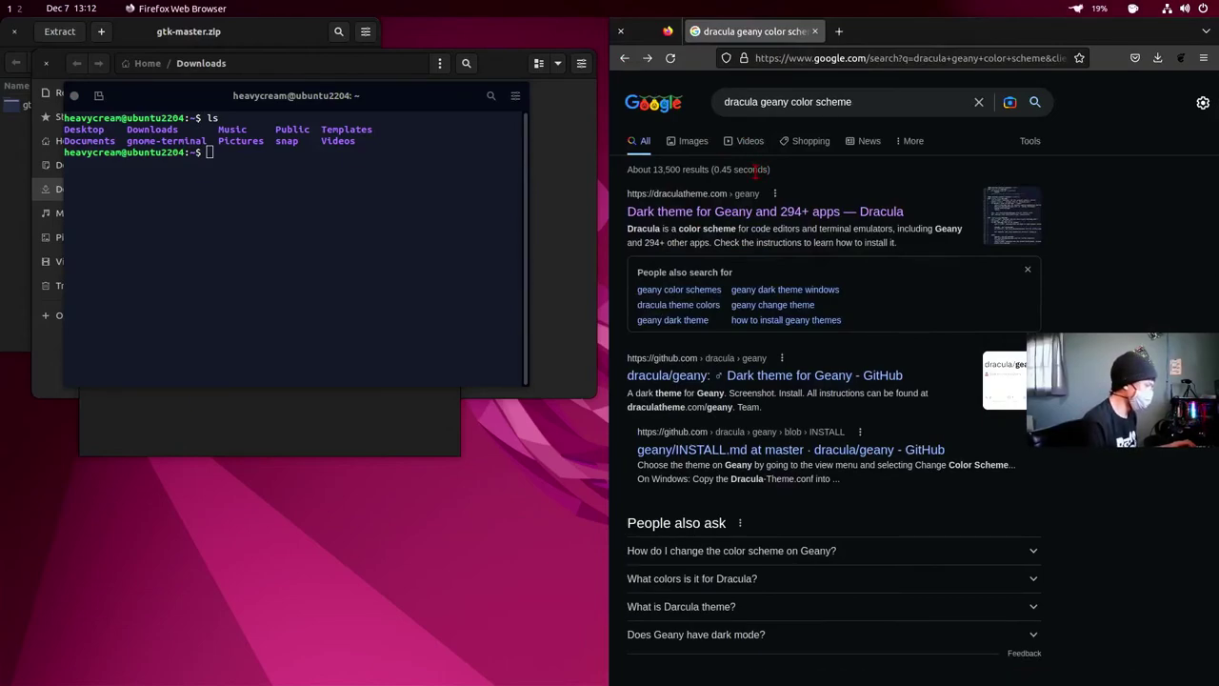
- Add orange-sleeping.jpg as a custom background picture and set it as the wallpaper
{"action": "right_click", "coordinate": [549, 431]}
{"action": "left_click", "coordinate": [576, 444]}
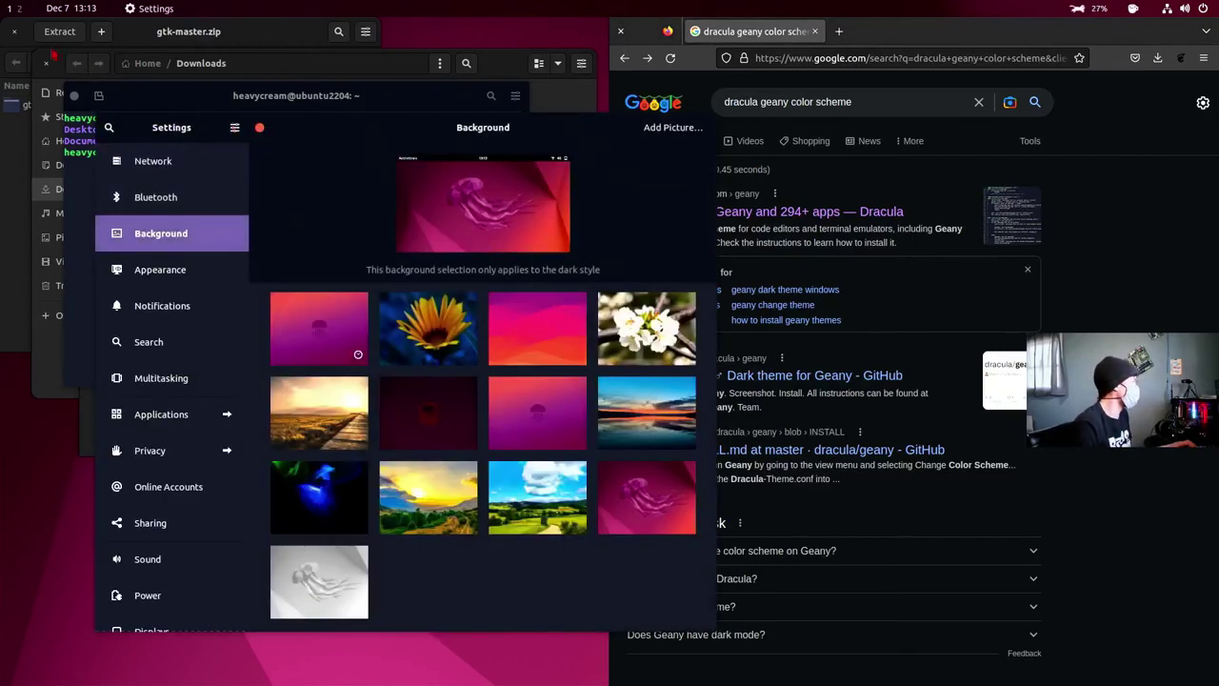
{"action": "left_click", "coordinate": [667, 126]}
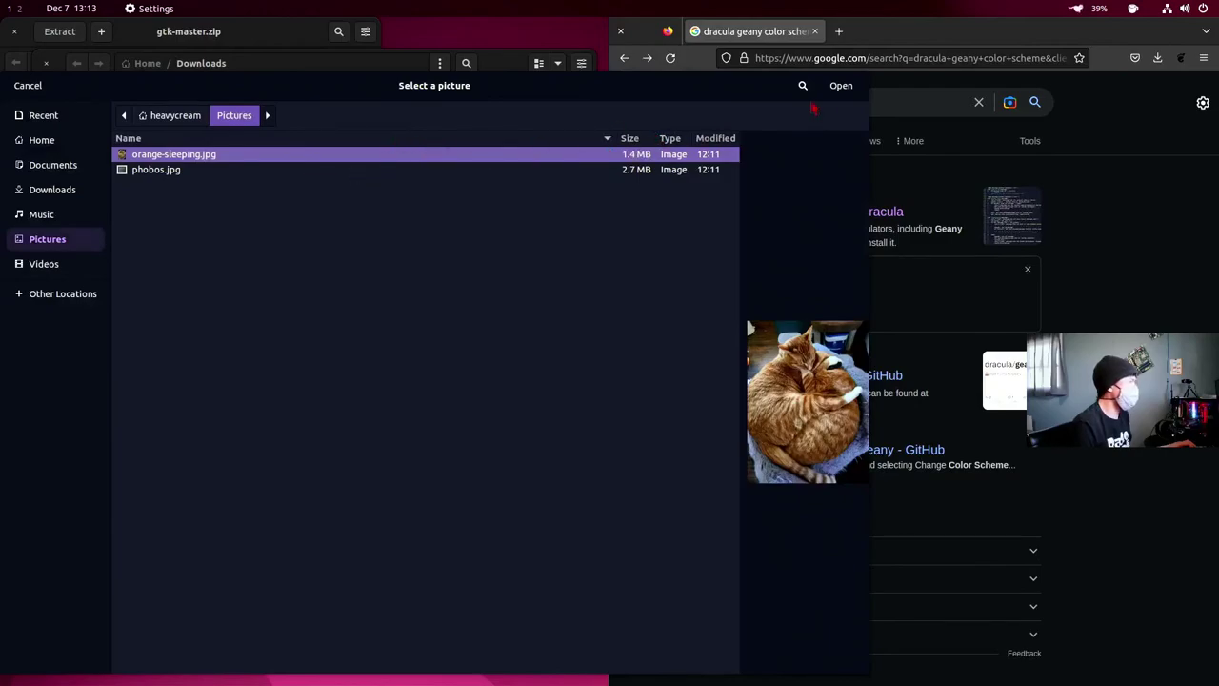
{"action": "left_click", "coordinate": [840, 86]}
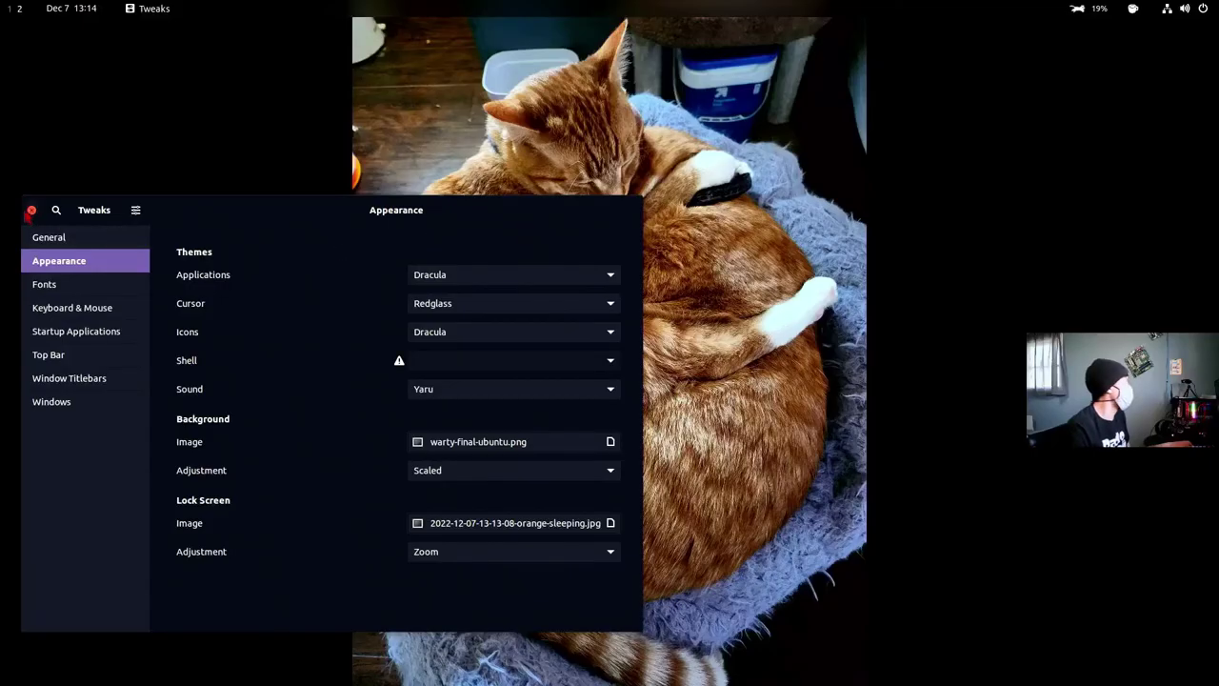
{"action": "left_click", "coordinate": [29, 211]}
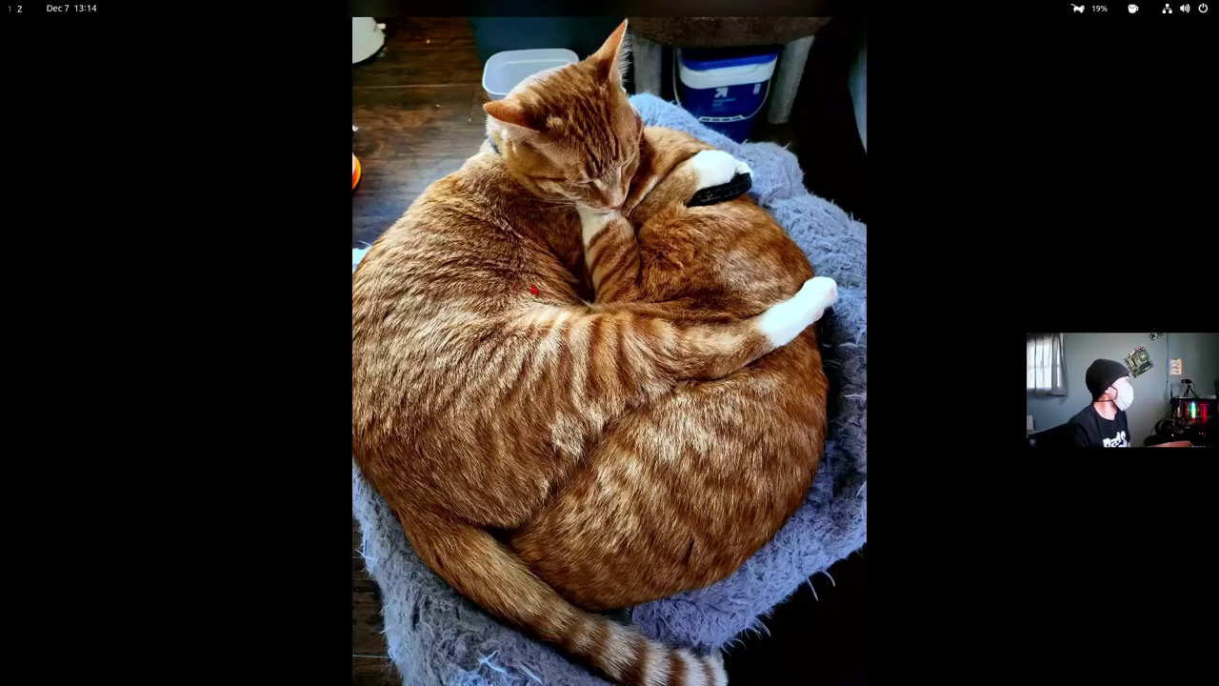
- Close both terminal windows, the two archive windows and the empty Downloads window from the overview
{"action": "key", "text": "super"}
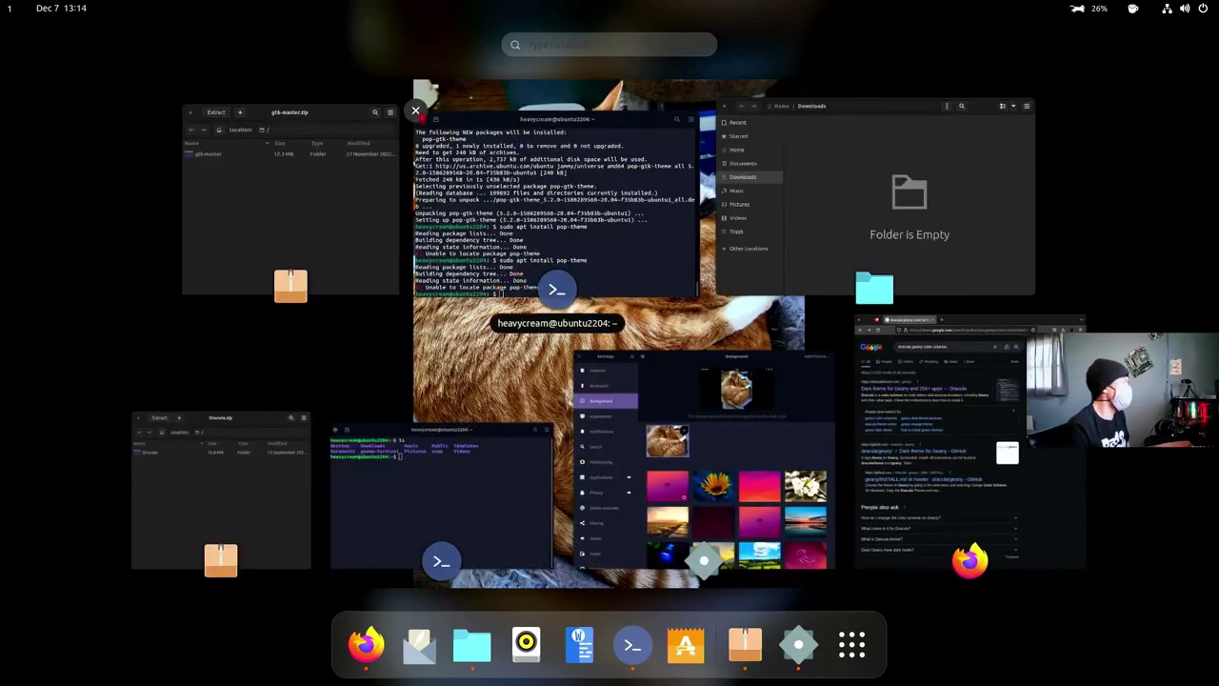
{"action": "left_click", "coordinate": [416, 111]}
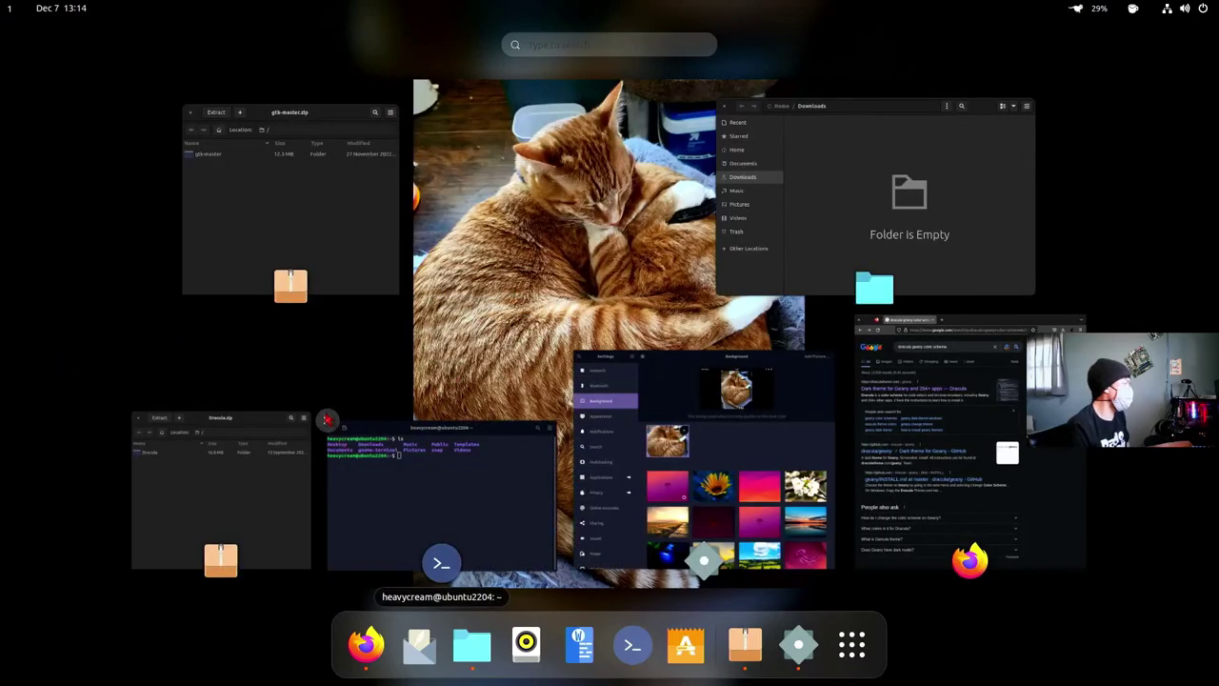
{"action": "left_click", "coordinate": [326, 419]}
{"action": "left_click", "coordinate": [128, 407]}
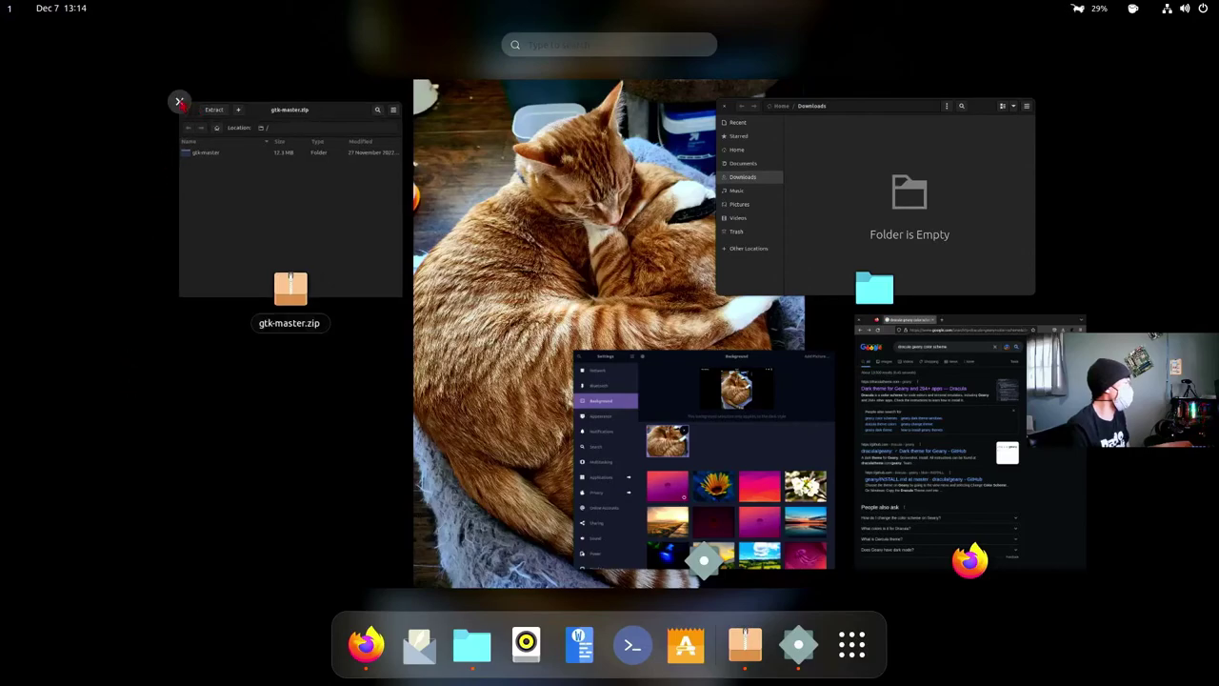
{"action": "left_click", "coordinate": [181, 102]}
{"action": "left_click", "coordinate": [712, 97]}
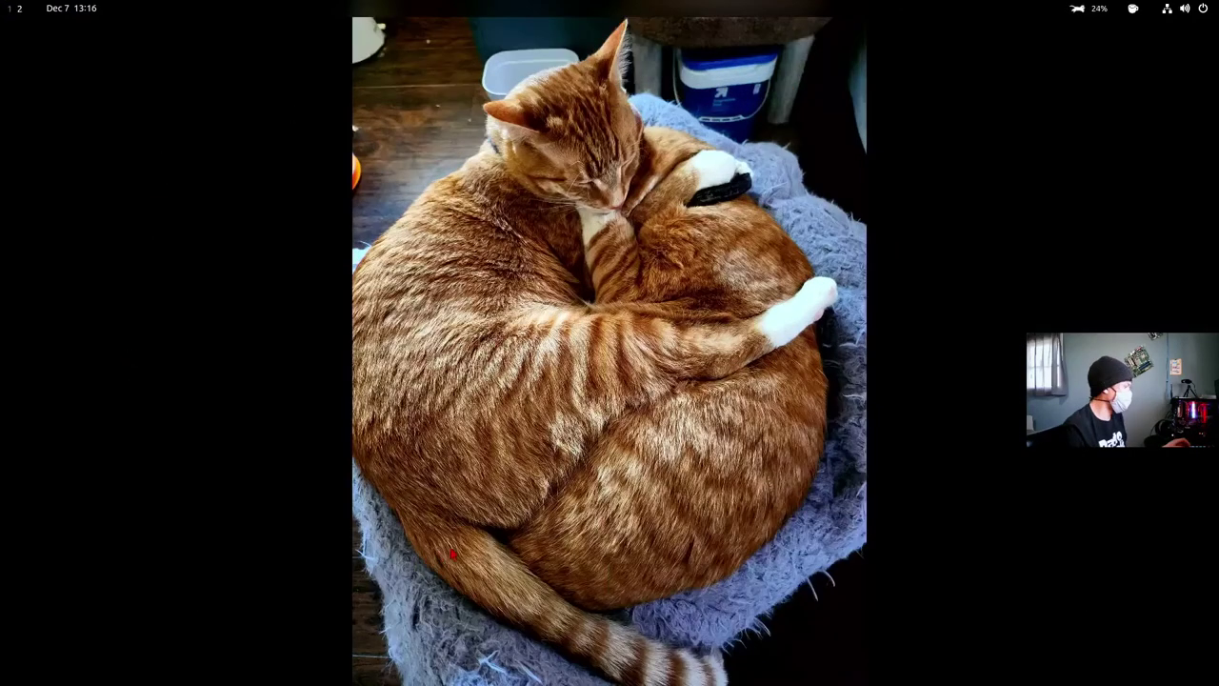
- Add phobos.jpg from Pictures as a background, set it as the wallpaper, and quit Settings
{"action": "right_click", "coordinate": [507, 521]}
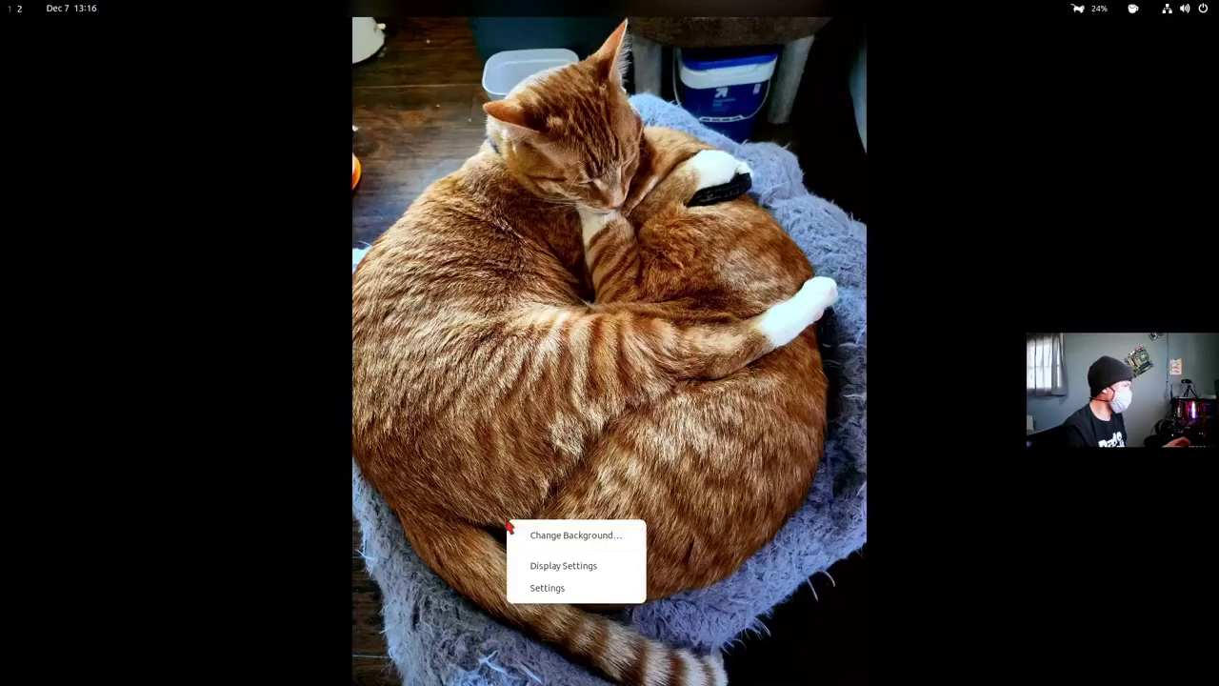
{"action": "left_click", "coordinate": [547, 539]}
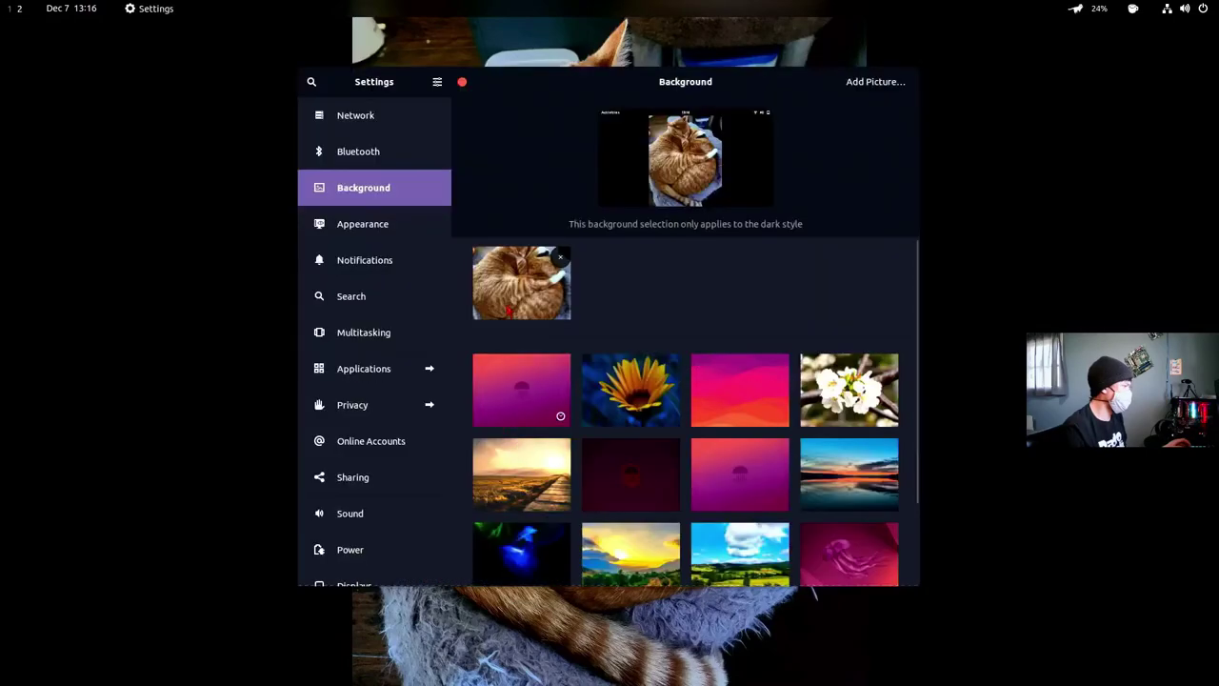
{"action": "left_click", "coordinate": [872, 83]}
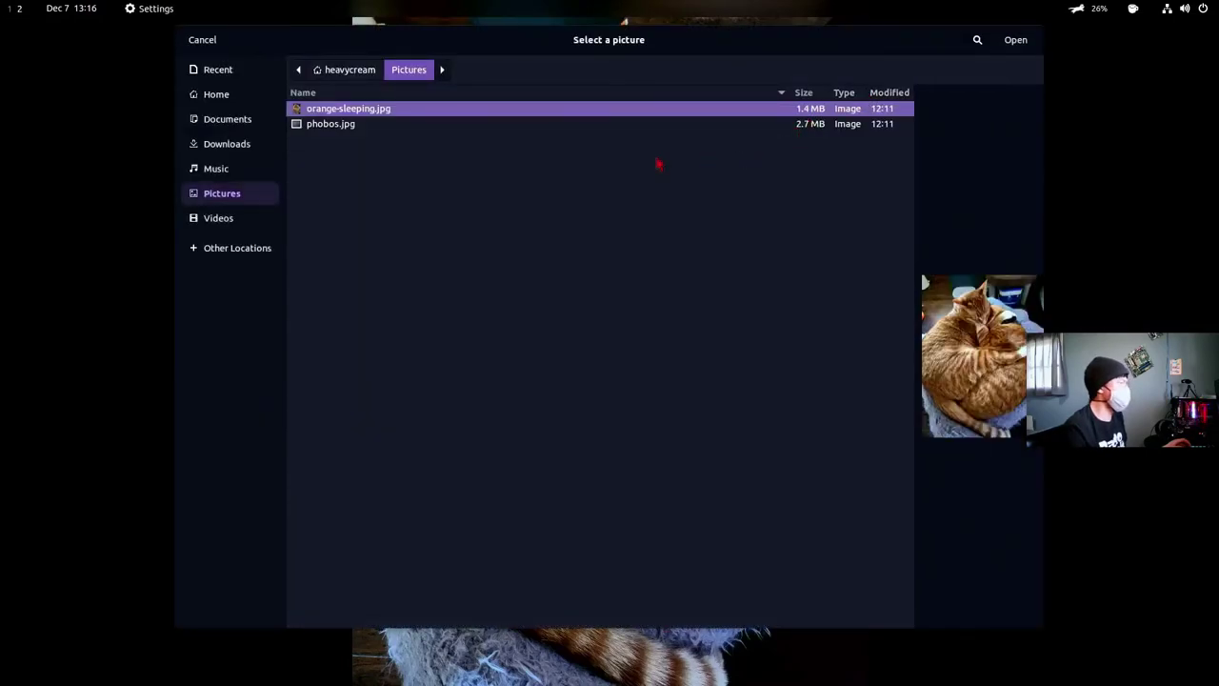
{"action": "left_click", "coordinate": [333, 125]}
{"action": "left_click", "coordinate": [1013, 40]}
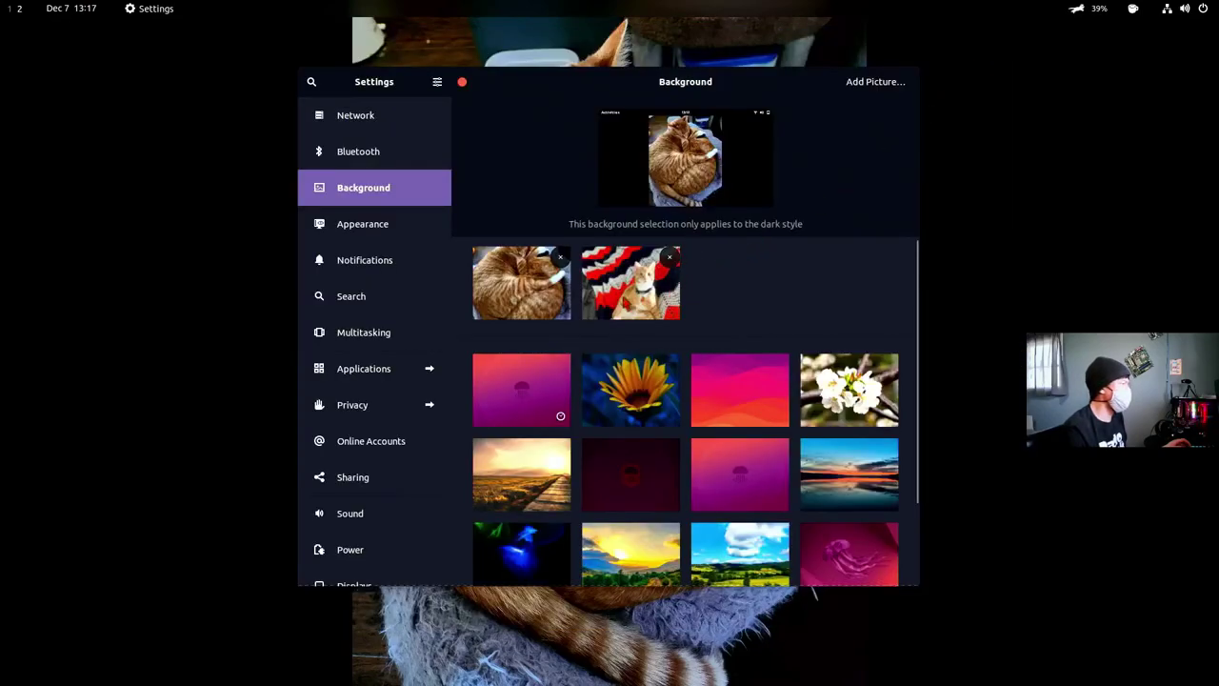
{"action": "left_click", "coordinate": [630, 282]}
{"action": "left_click_drag", "start_coordinate": [775, 81], "coordinate": [422, 168]}
{"action": "key", "text": "ctrl+q"}
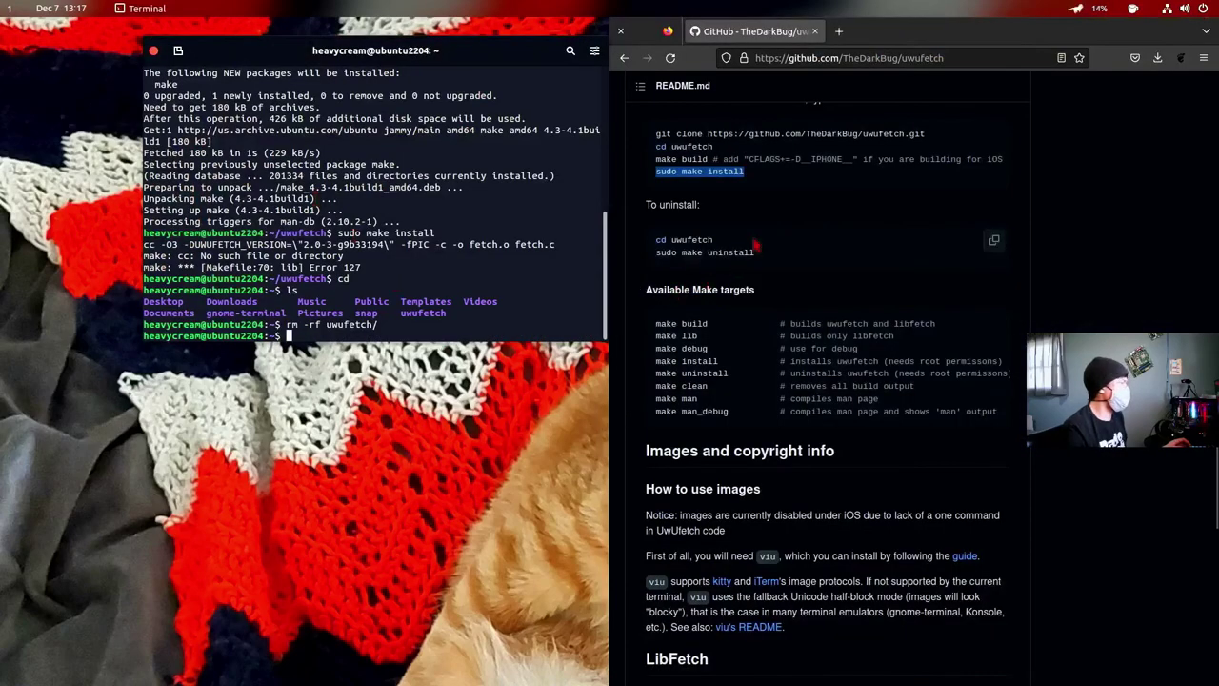
- Close the Firefox and terminal windows
{"action": "scroll", "coordinate": [752, 276], "scroll_direction": "down", "scroll_amount": 1}
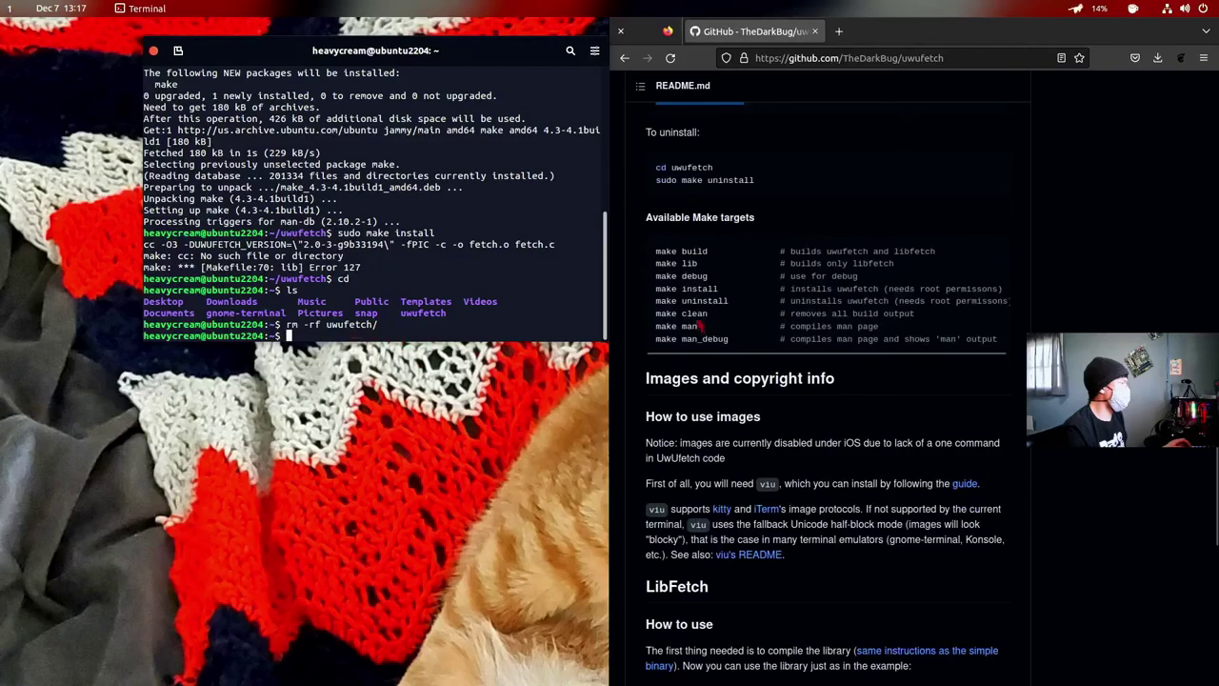
{"action": "left_click", "coordinate": [838, 32]}
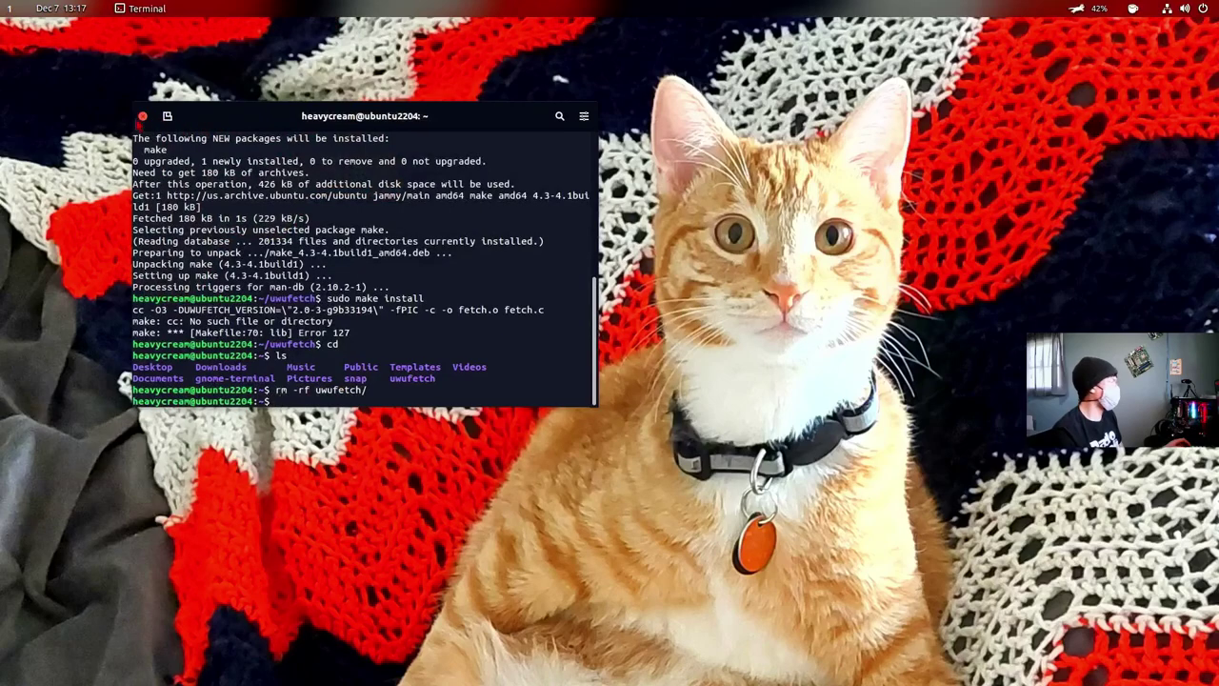
{"action": "left_click", "coordinate": [138, 121]}
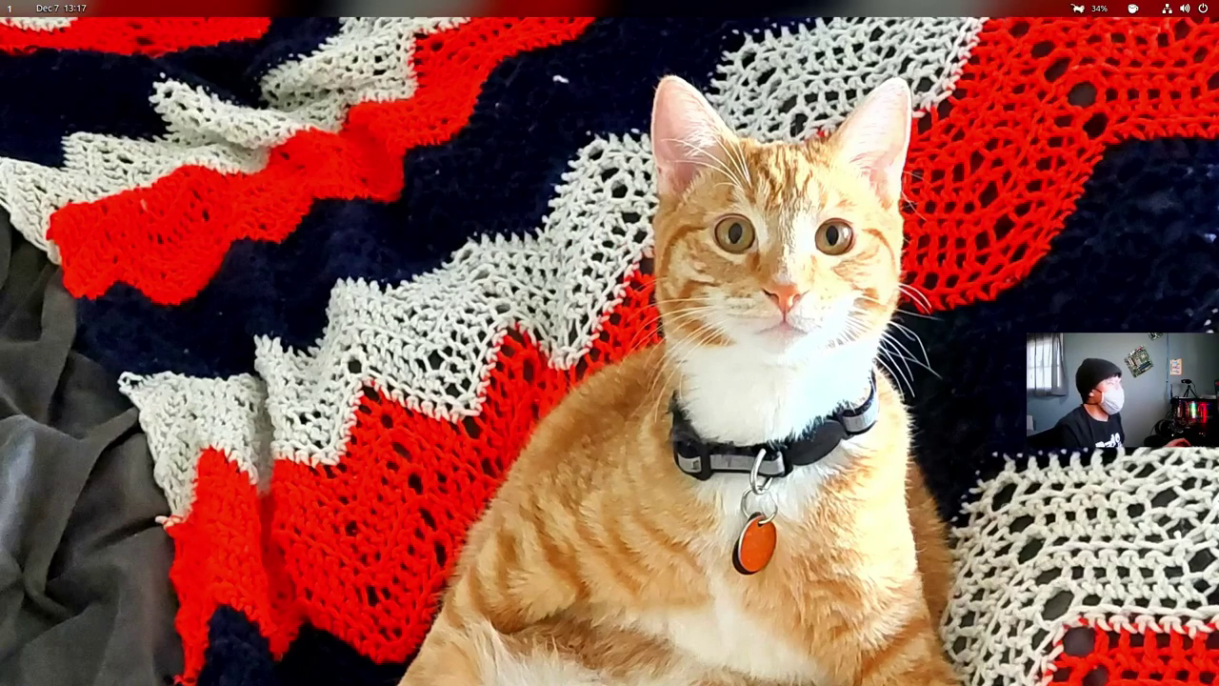
- Switch to the first workspace through the Activities overview and view the empty cat-wallpaper desktop
{"action": "key", "text": "super"}
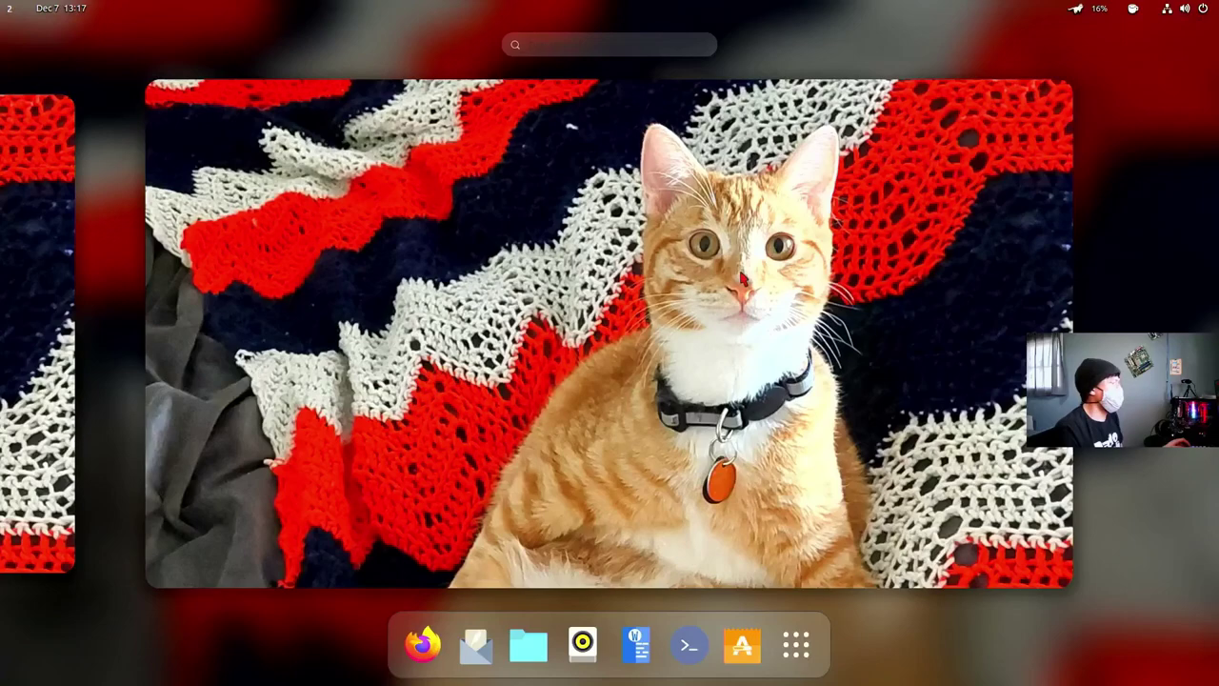
{"action": "key", "text": "super+Page_Up"}
{"action": "key", "text": "super"}
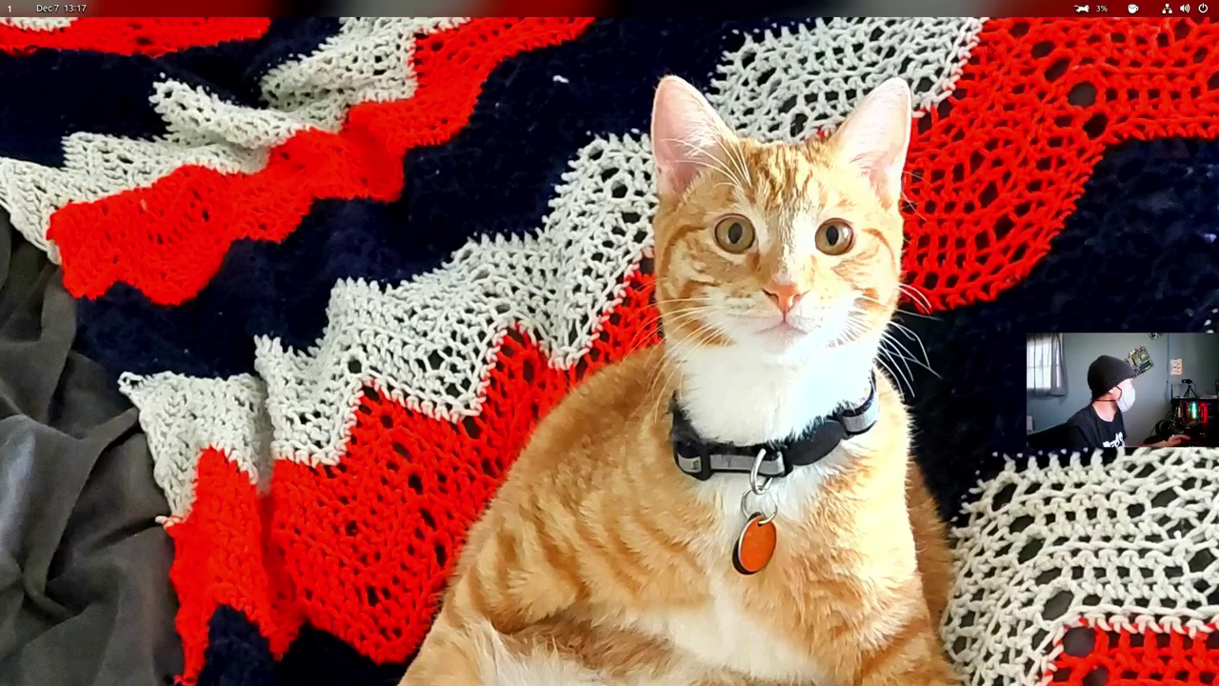
{"action": "key", "text": "super"}
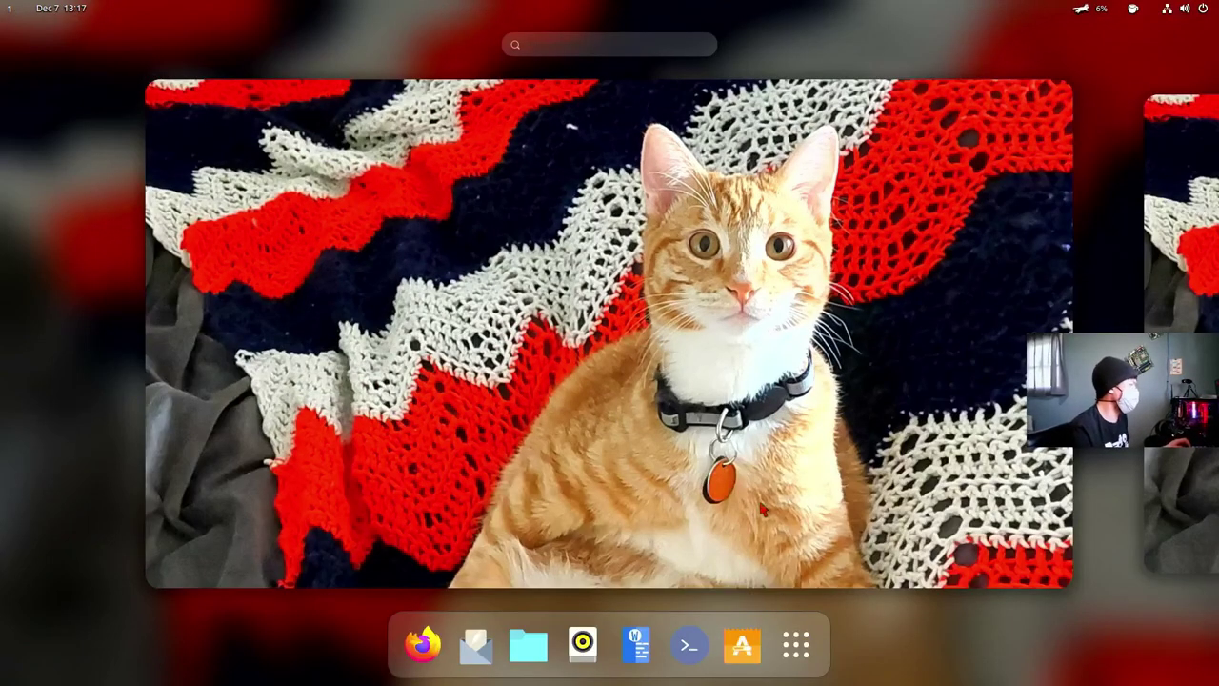
{"action": "left_click", "coordinate": [765, 558]}
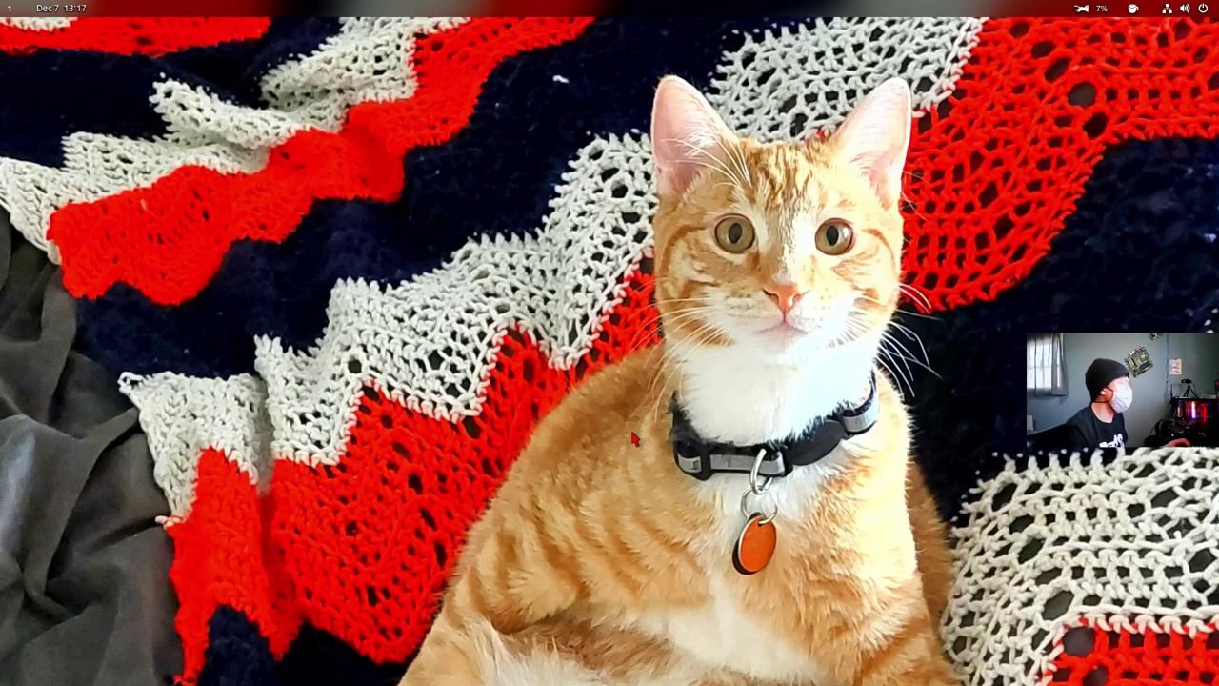
{"action": "key", "text": "super"}
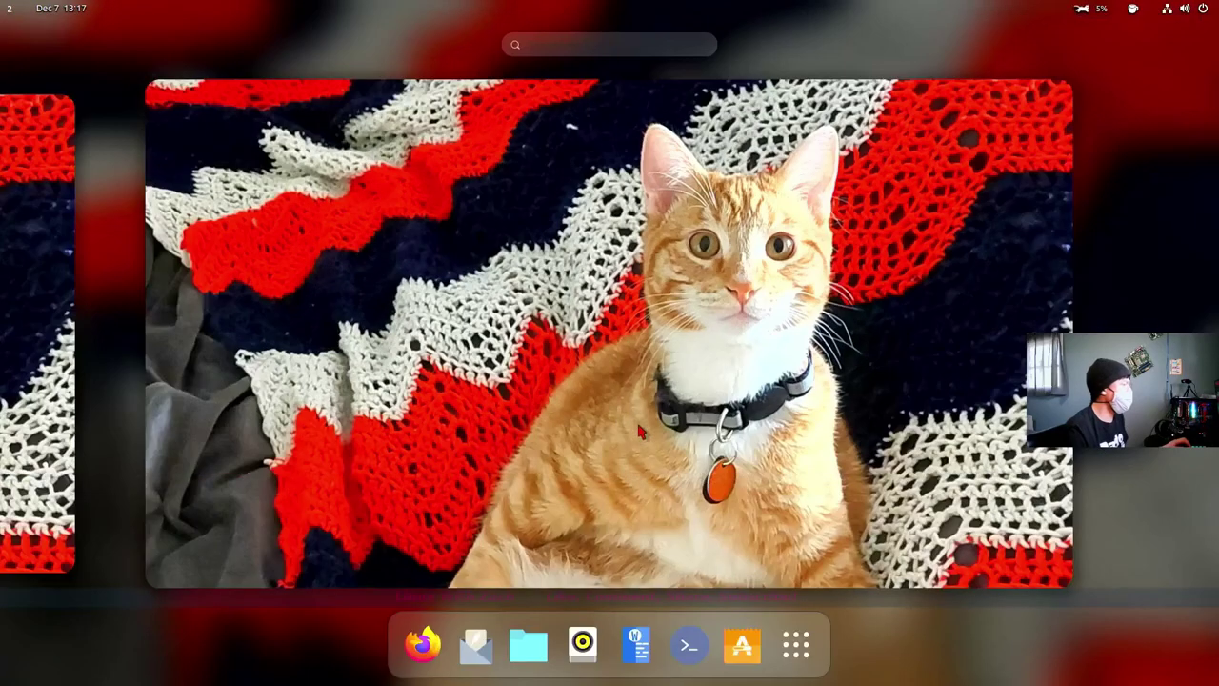